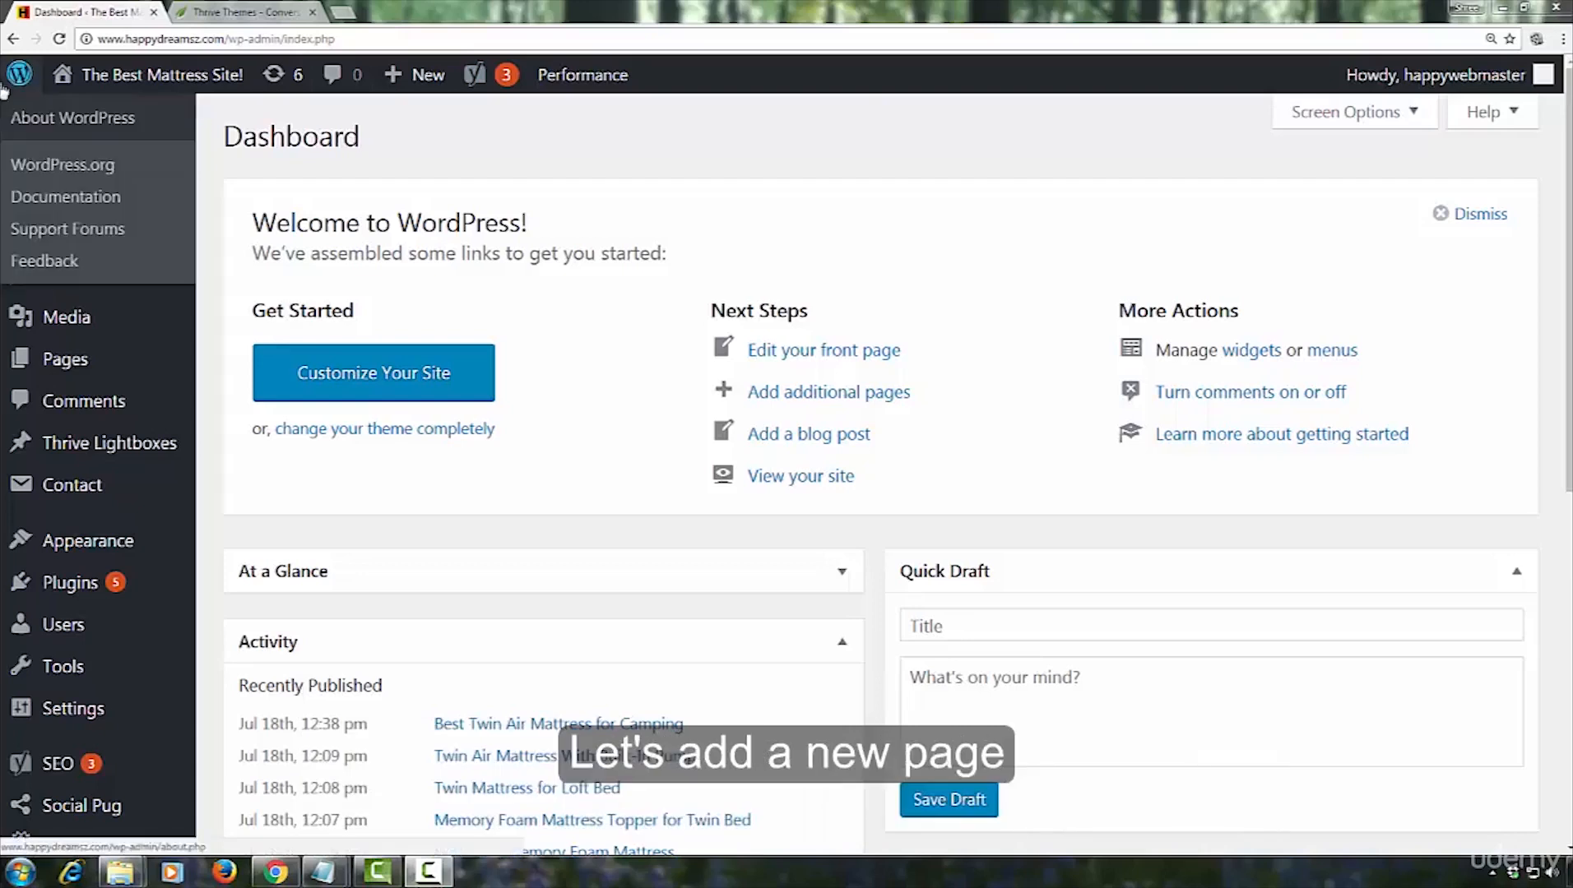
Add a new page titled "best twin mattress for adults : 7 top beds for elderly, travel trailers, xxl & more", copied from the Notepad notes
mouse_move(75, 377)
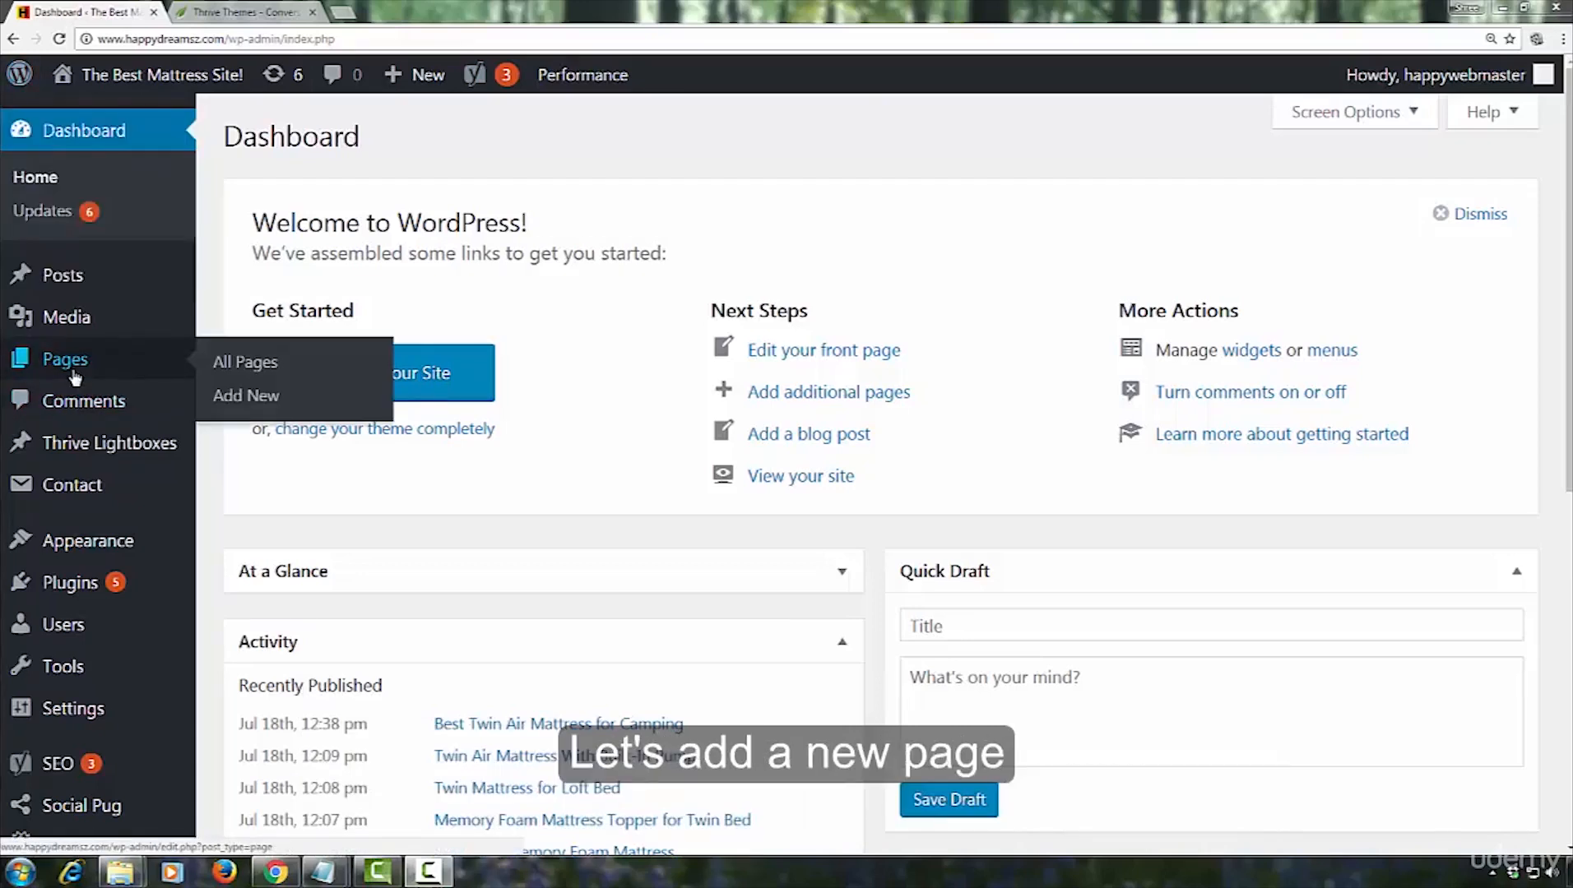
click(222, 395)
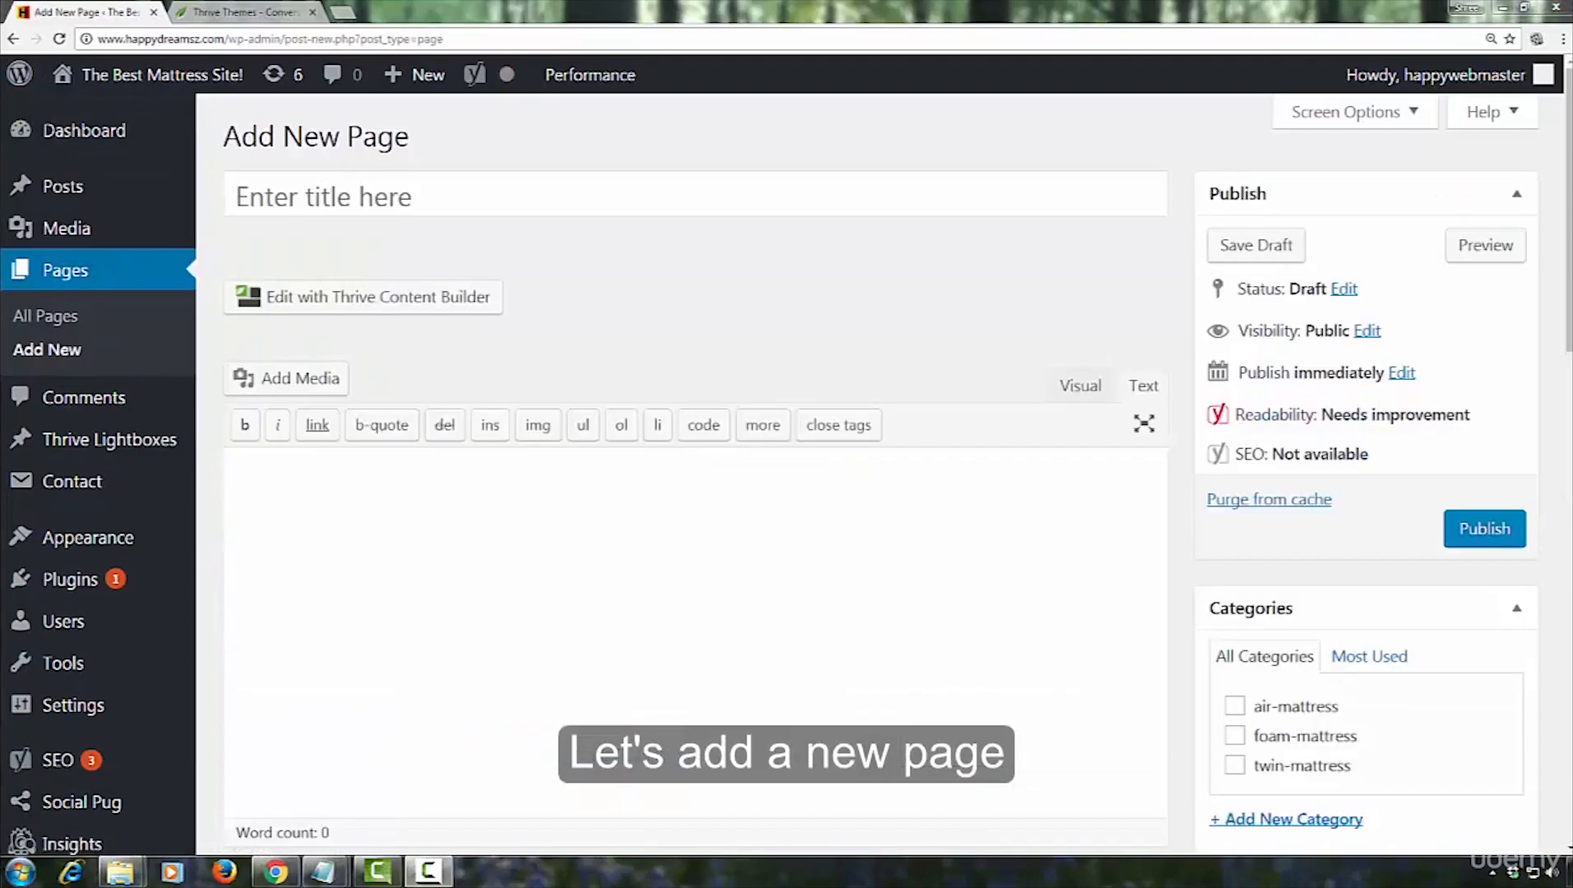
click(457, 191)
click(323, 872)
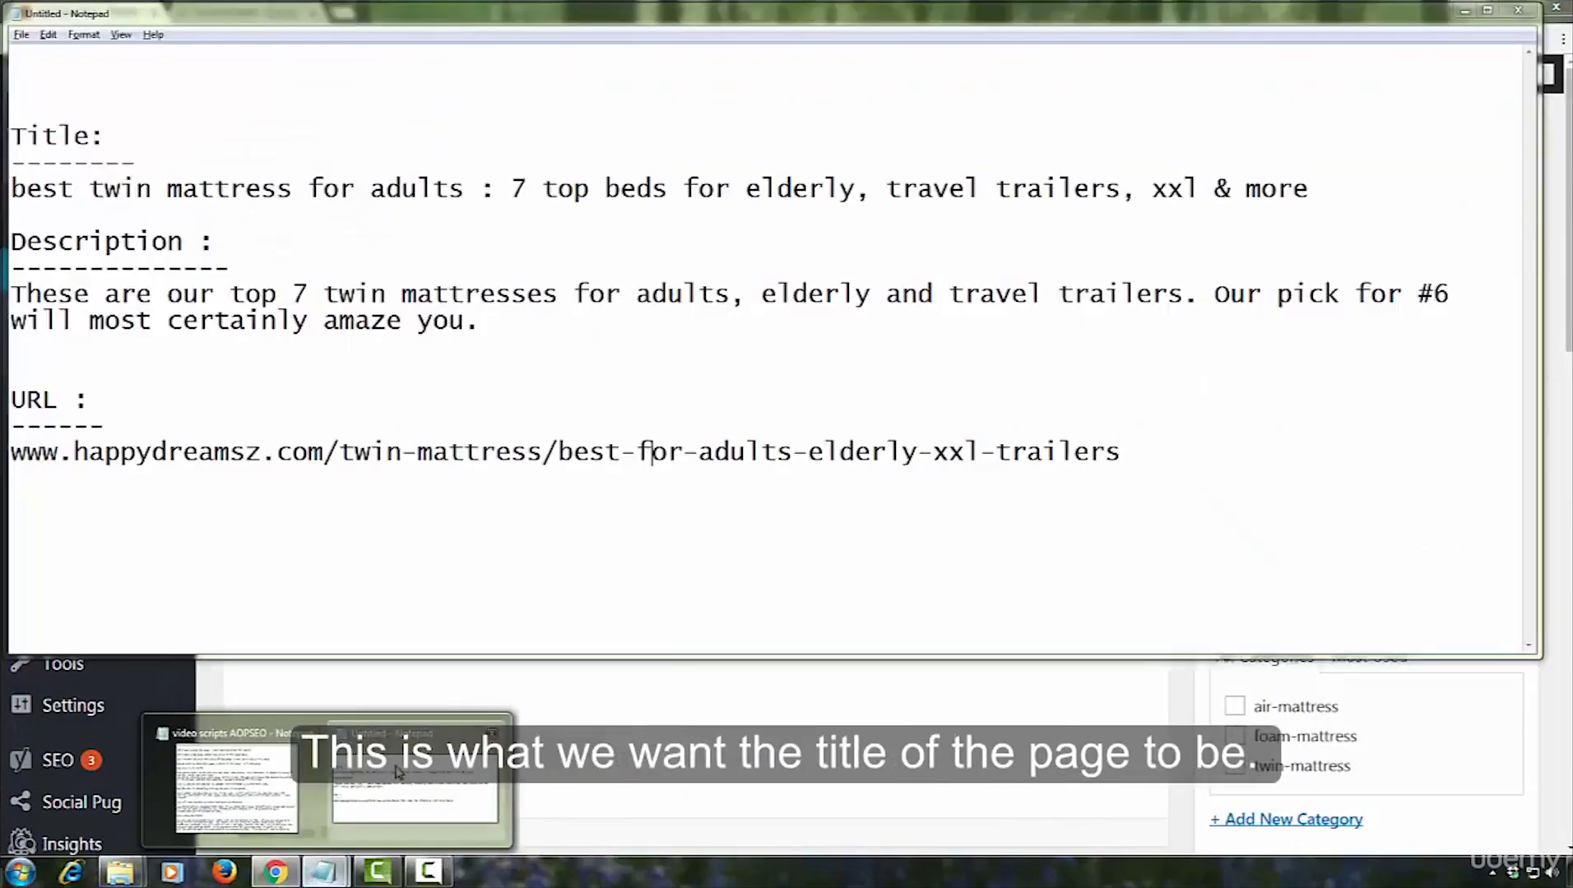
drag(15, 187, 1298, 183)
right_click(1290, 182)
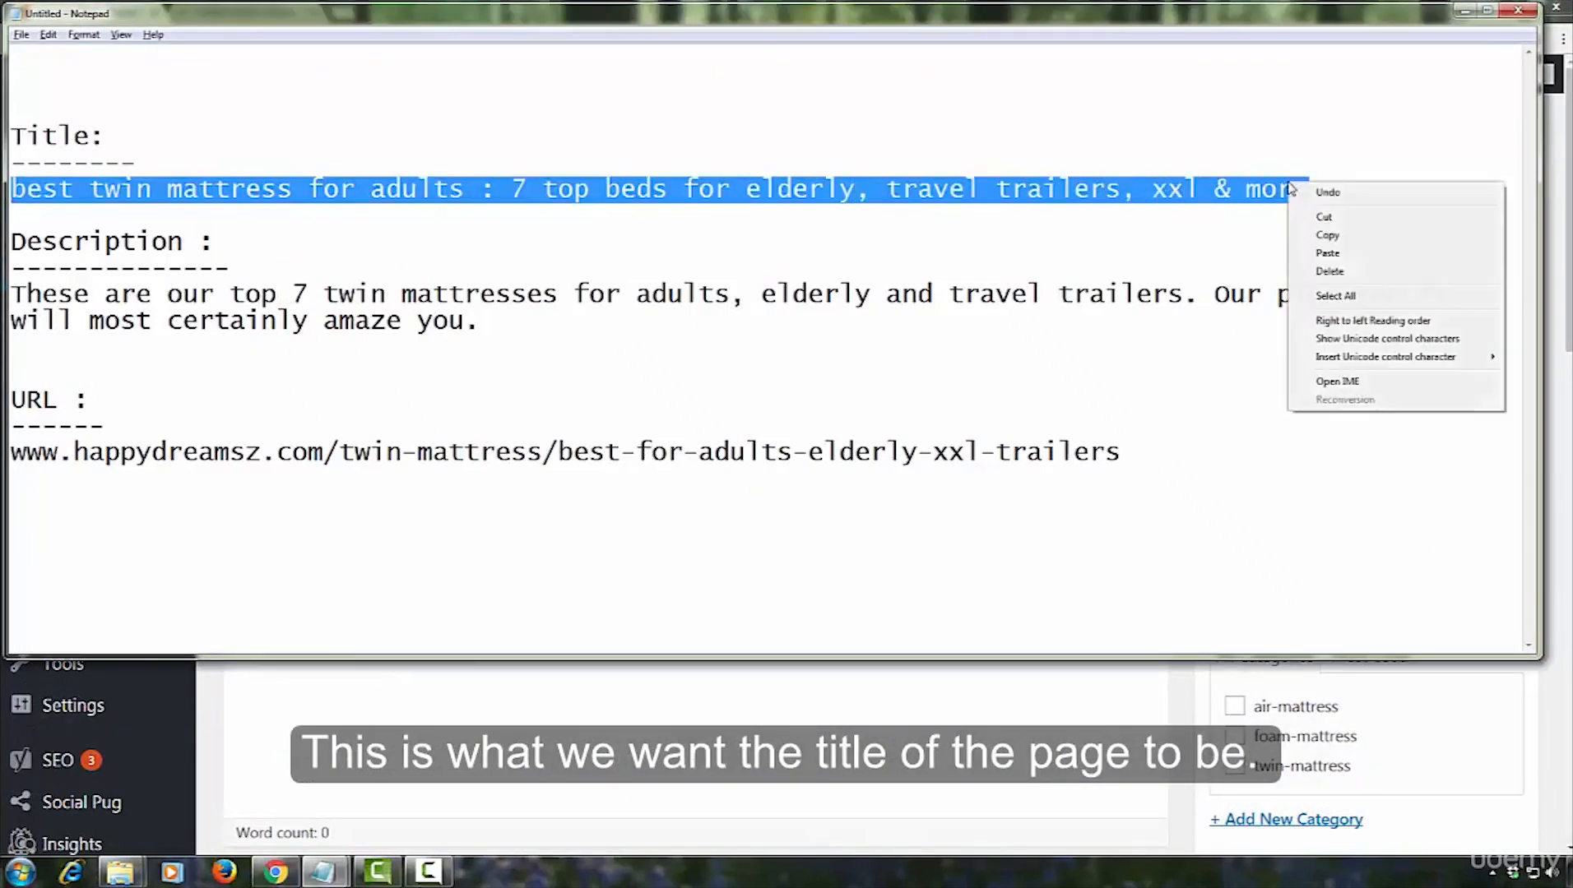
click(1325, 235)
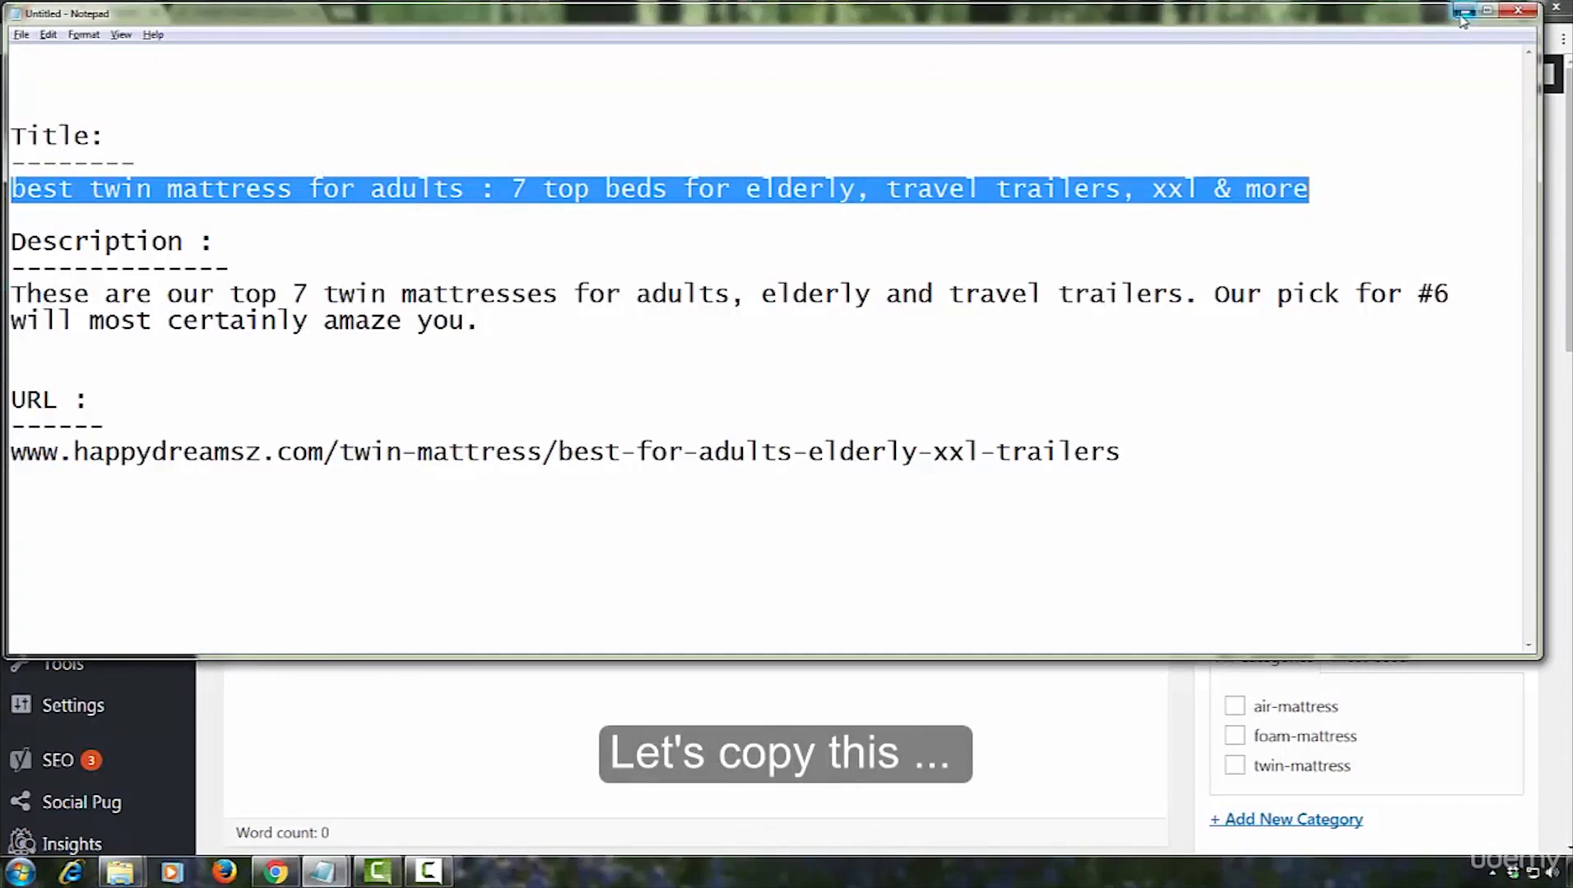
click(1464, 10)
right_click(251, 198)
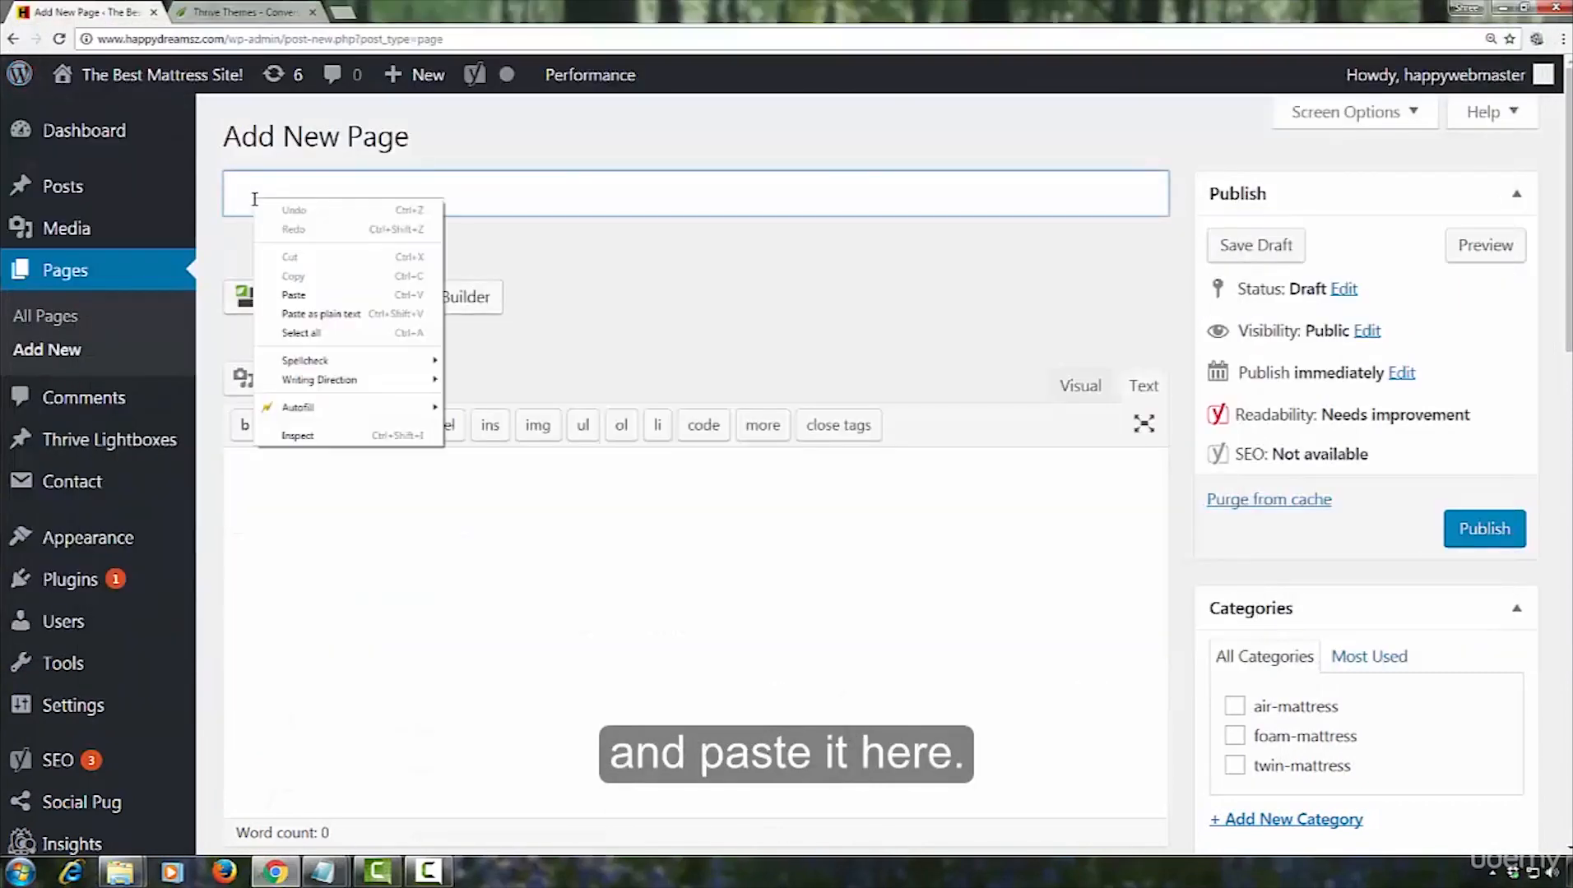
click(294, 294)
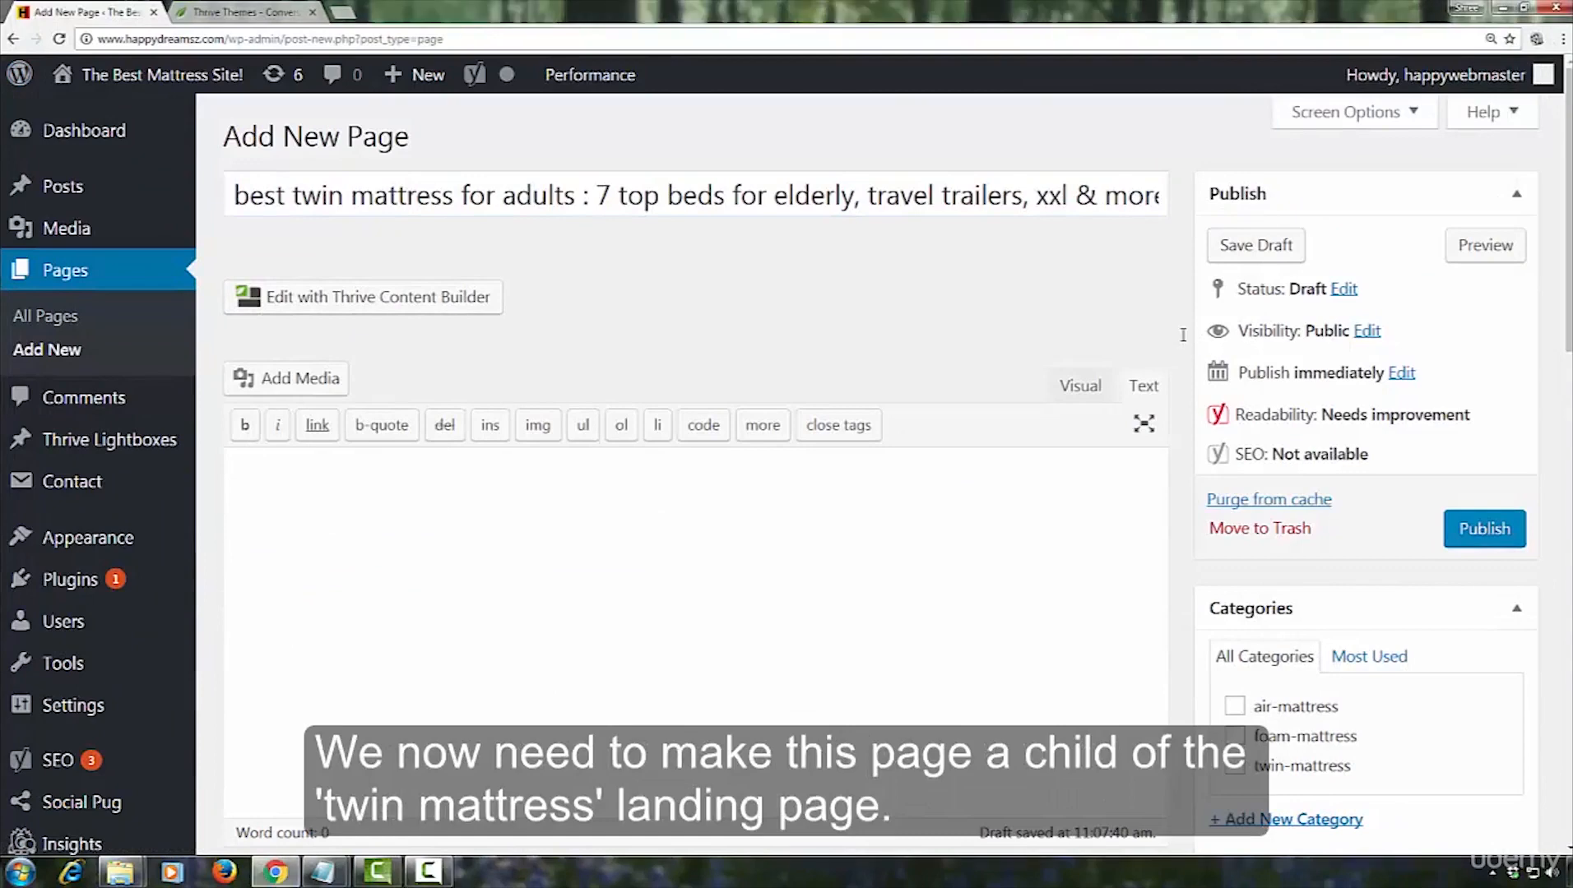
Set the page's parent to "twin mattress" and save the page as a draft
scroll(1184, 341, down, 7)
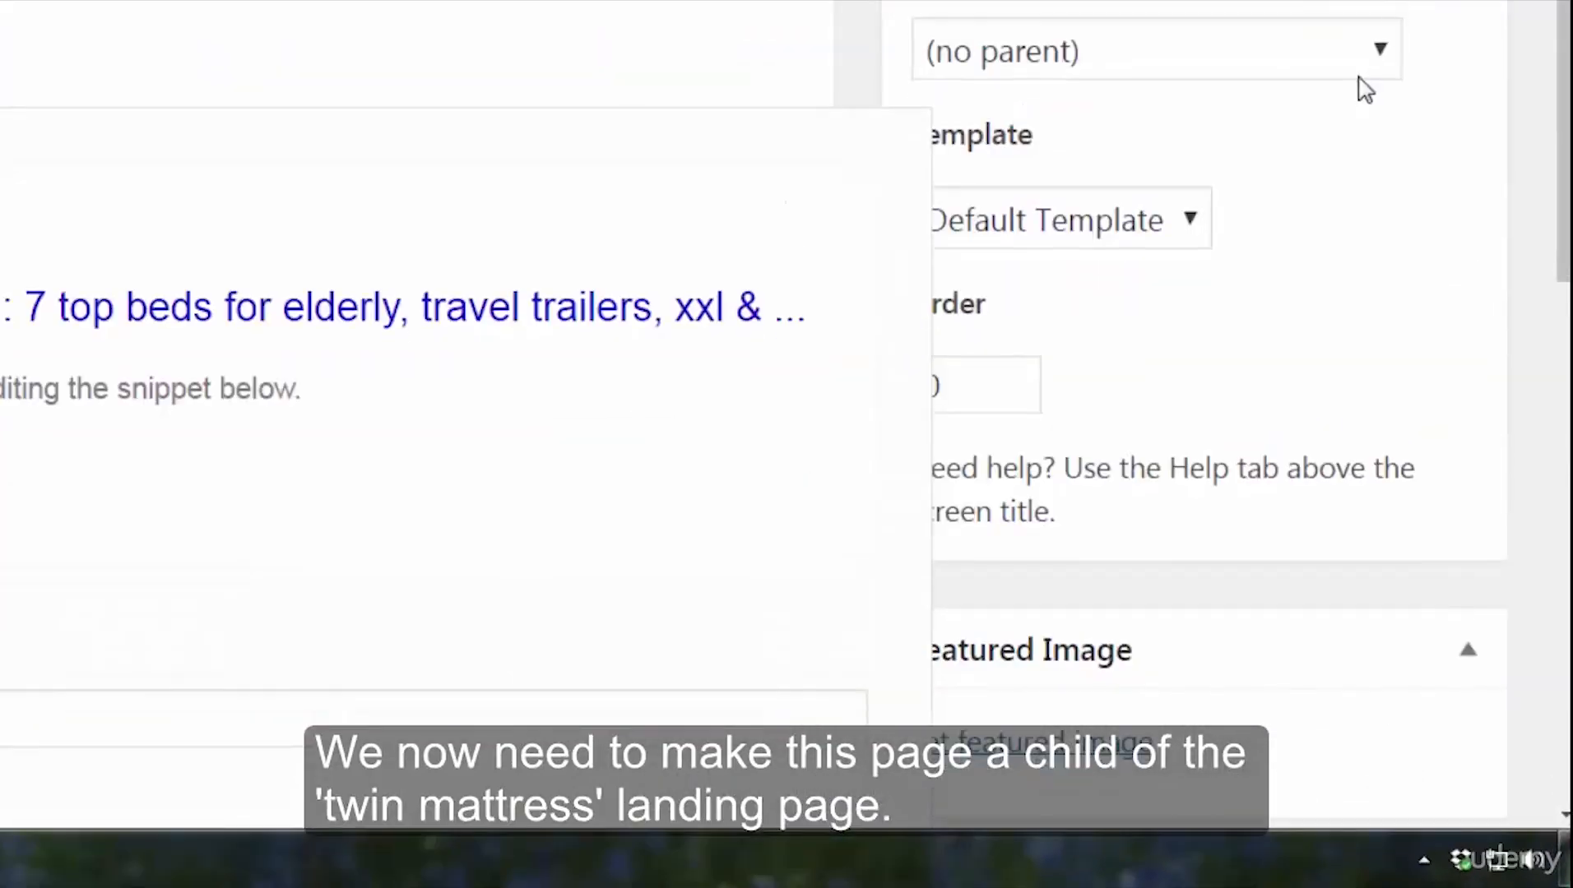
click(1382, 58)
scroll(1251, 278, down, 2)
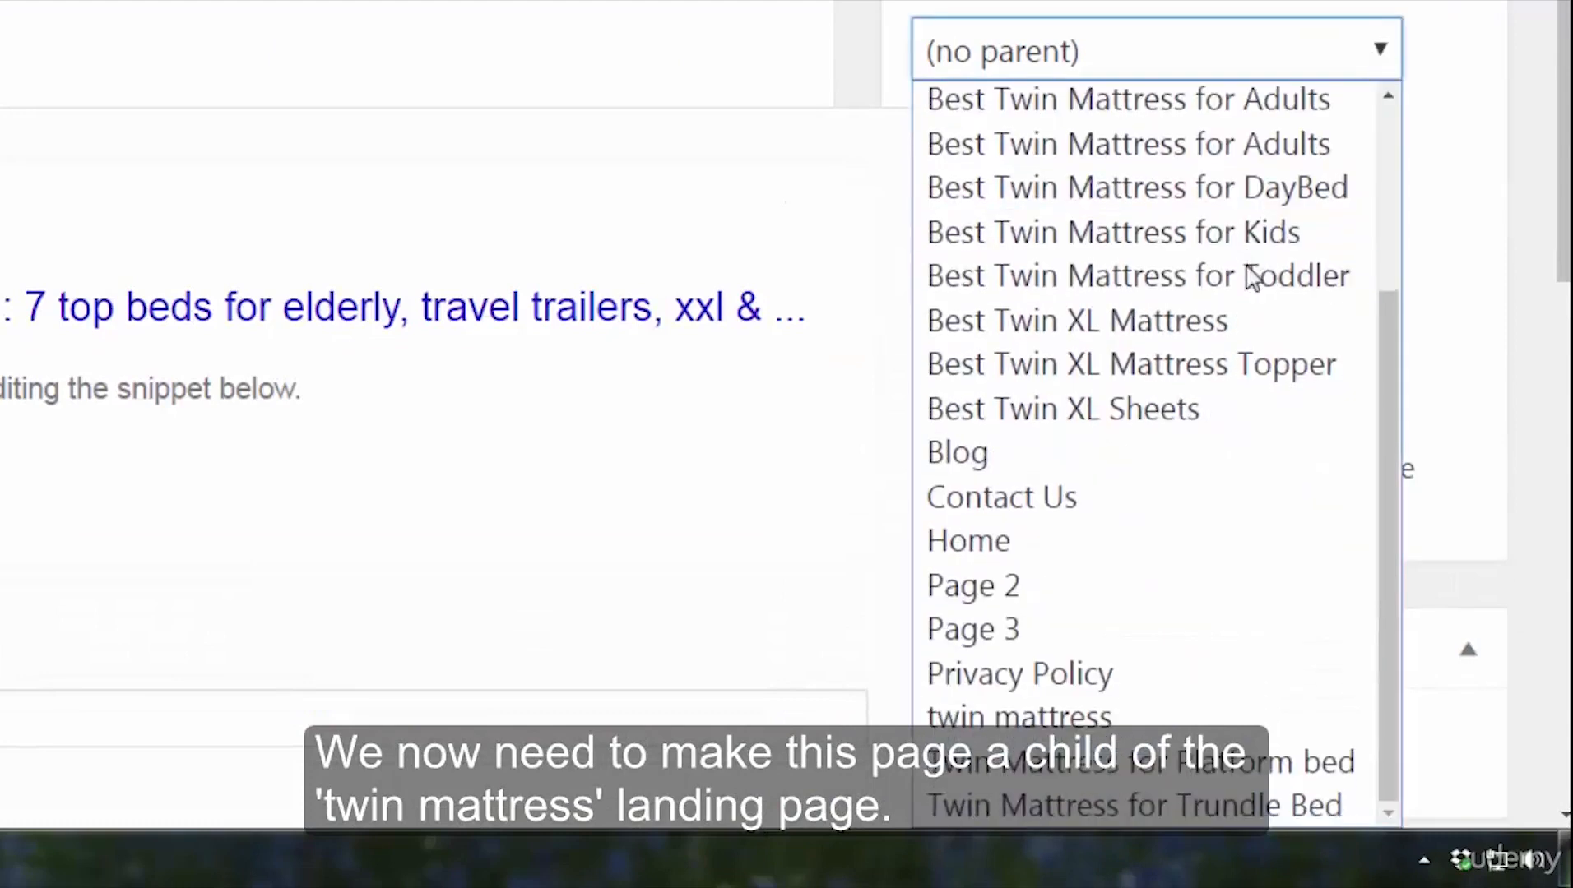
click(1035, 716)
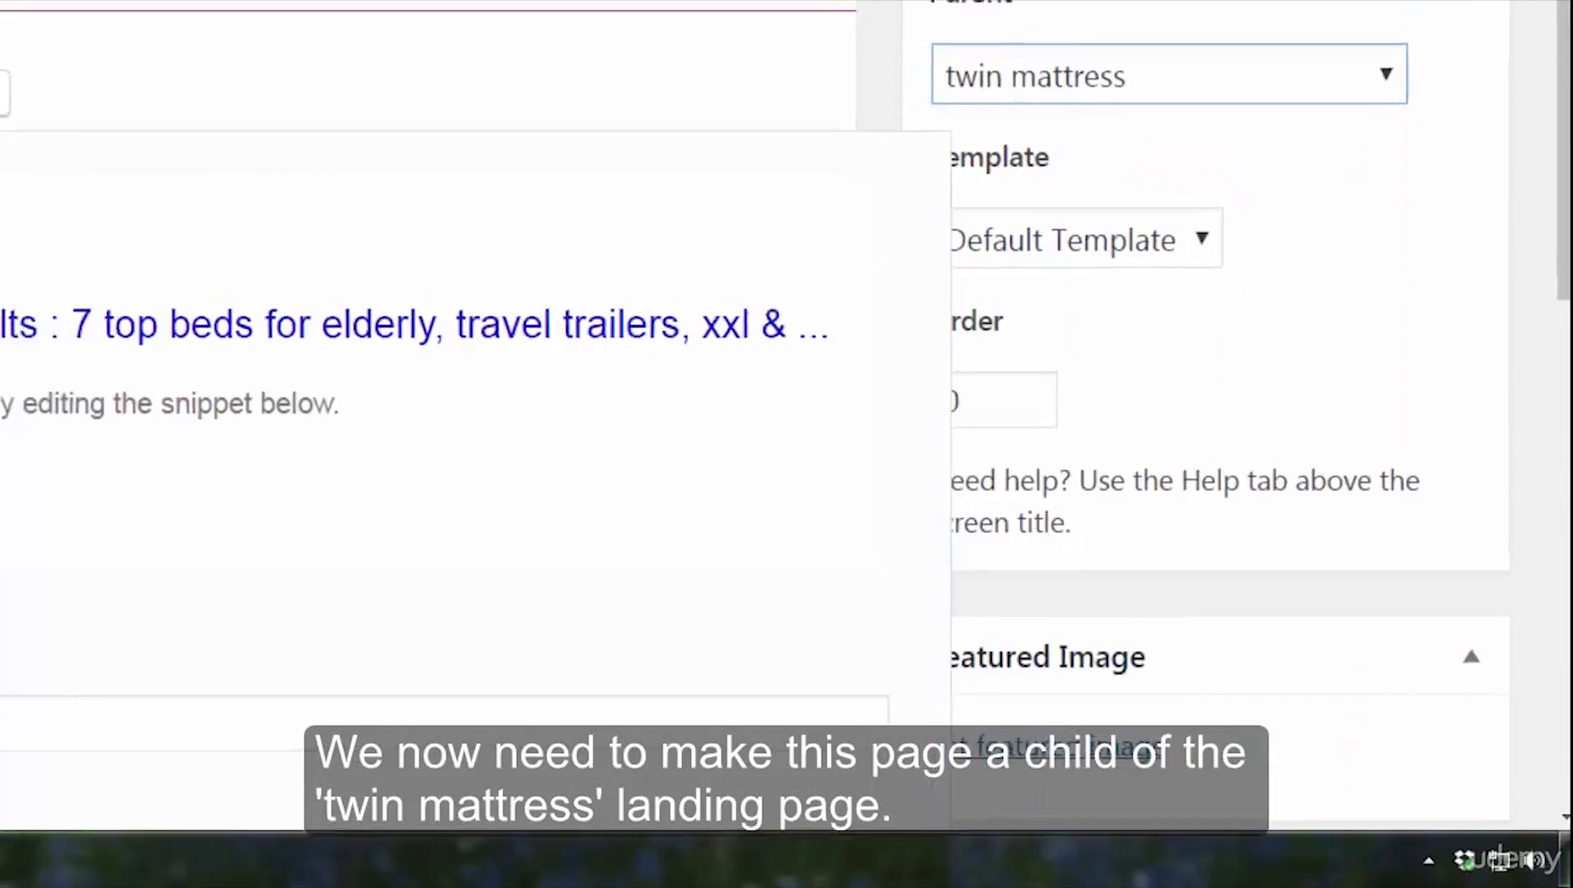
scroll(1071, 218, up, 7)
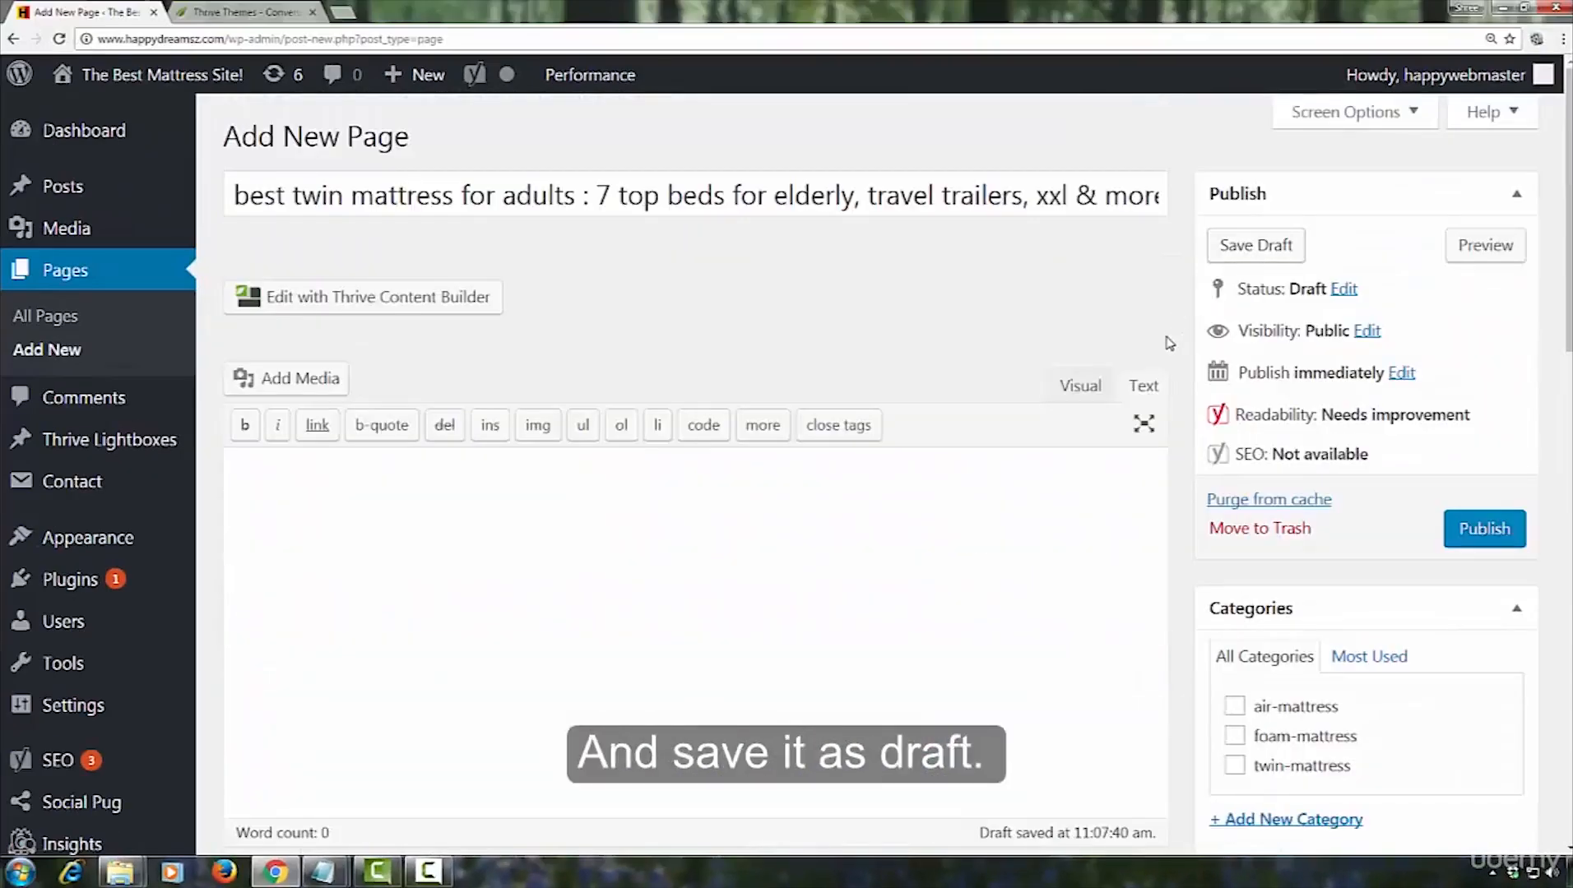
click(1217, 246)
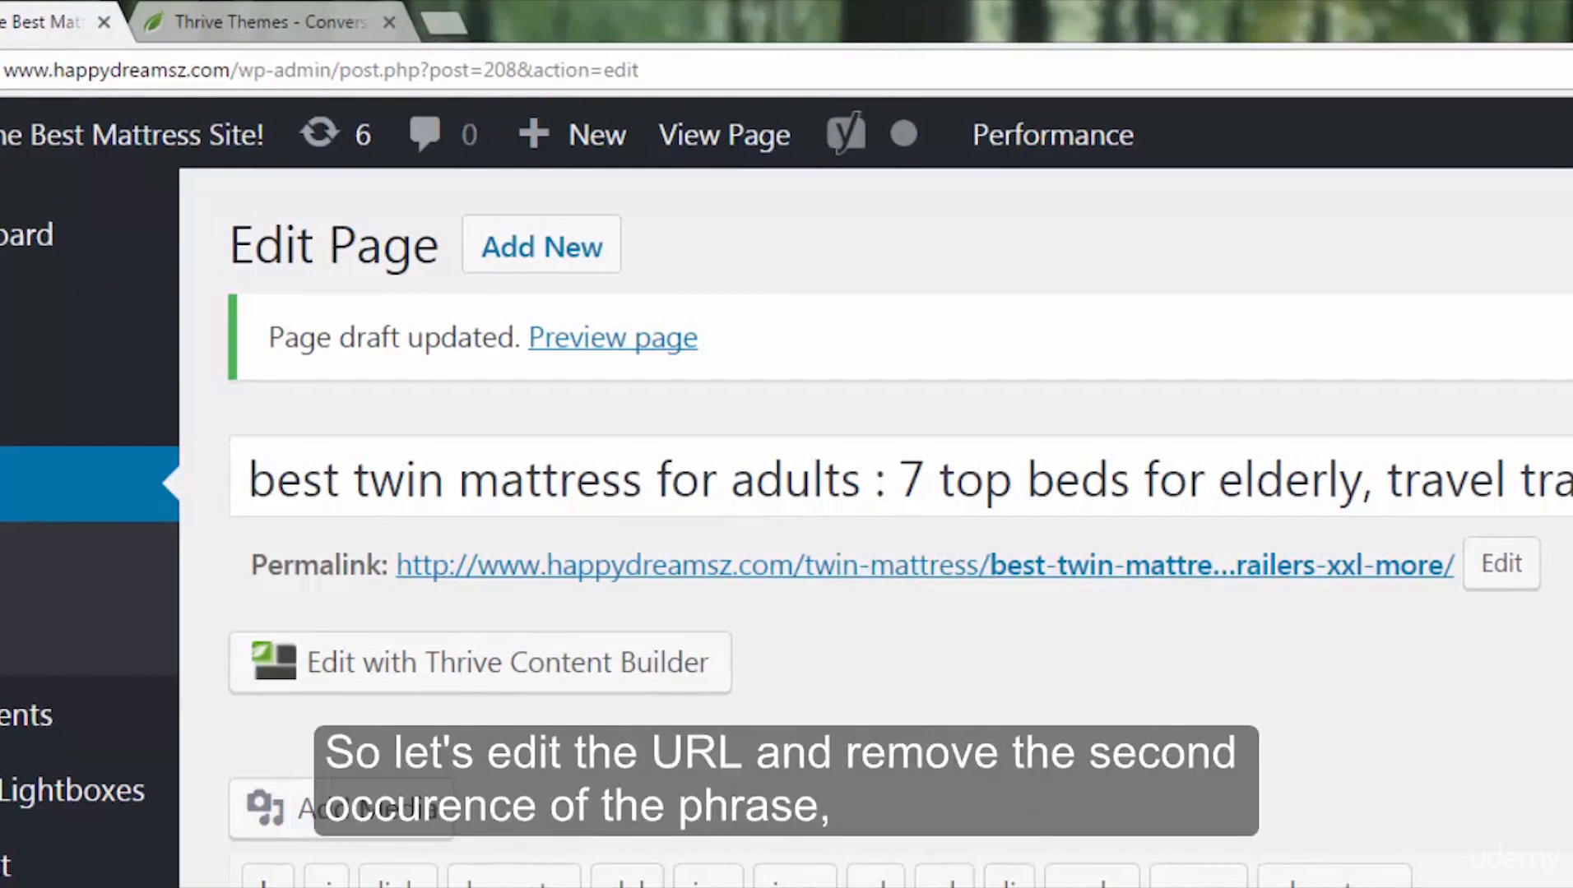
Open the permalink slug for editing and copy "best-for-adults-elderly-xxl-trailers" from the URL in the Notepad notes
click(1489, 580)
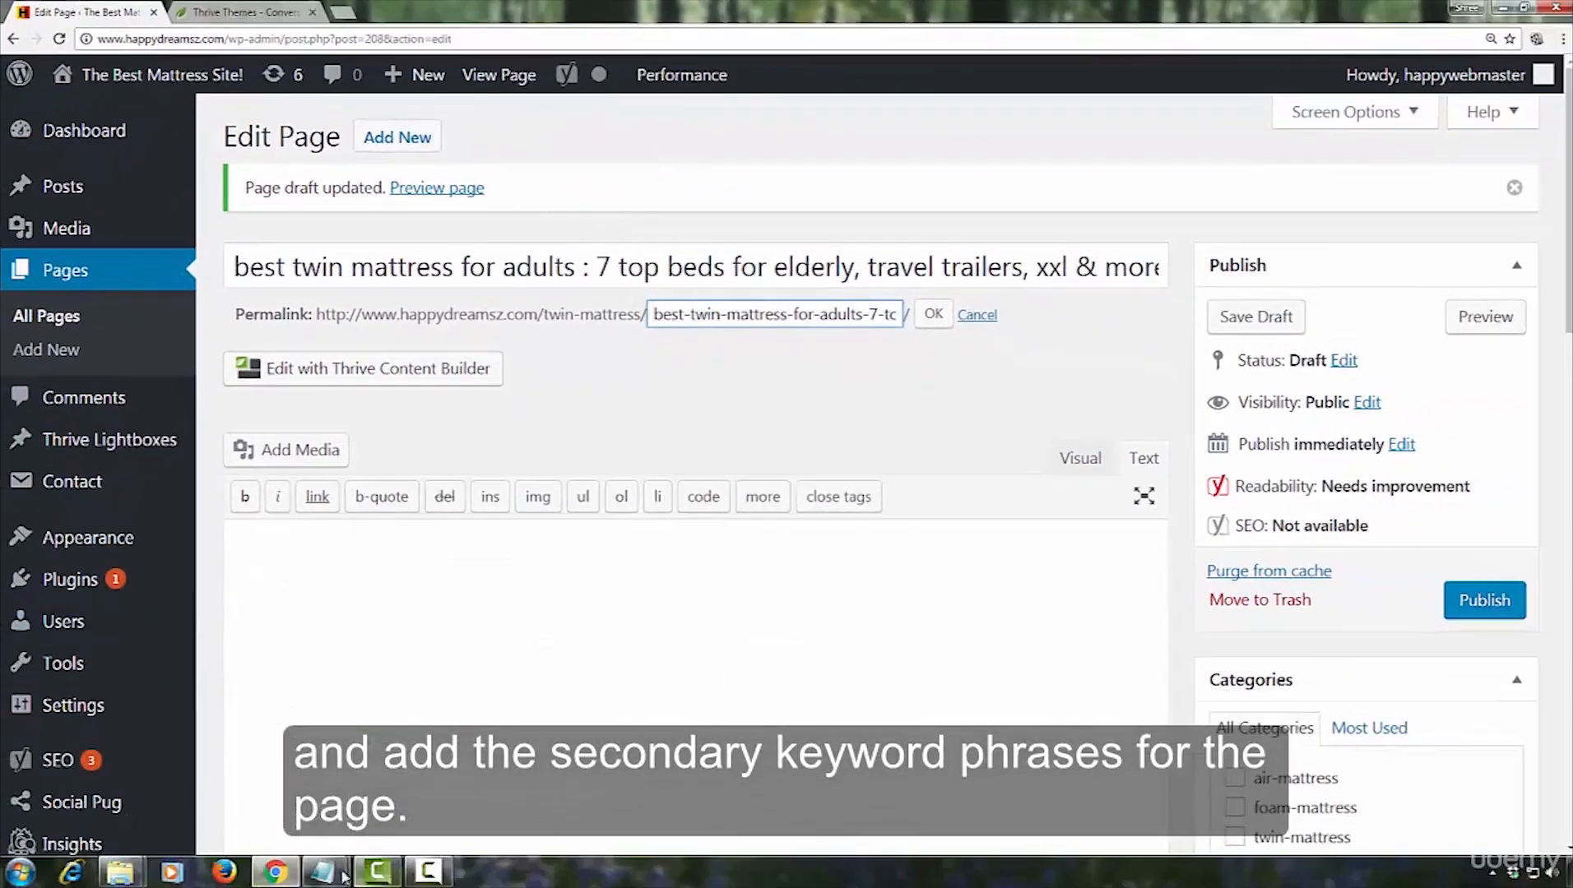
click(326, 870)
click(415, 782)
click(372, 571)
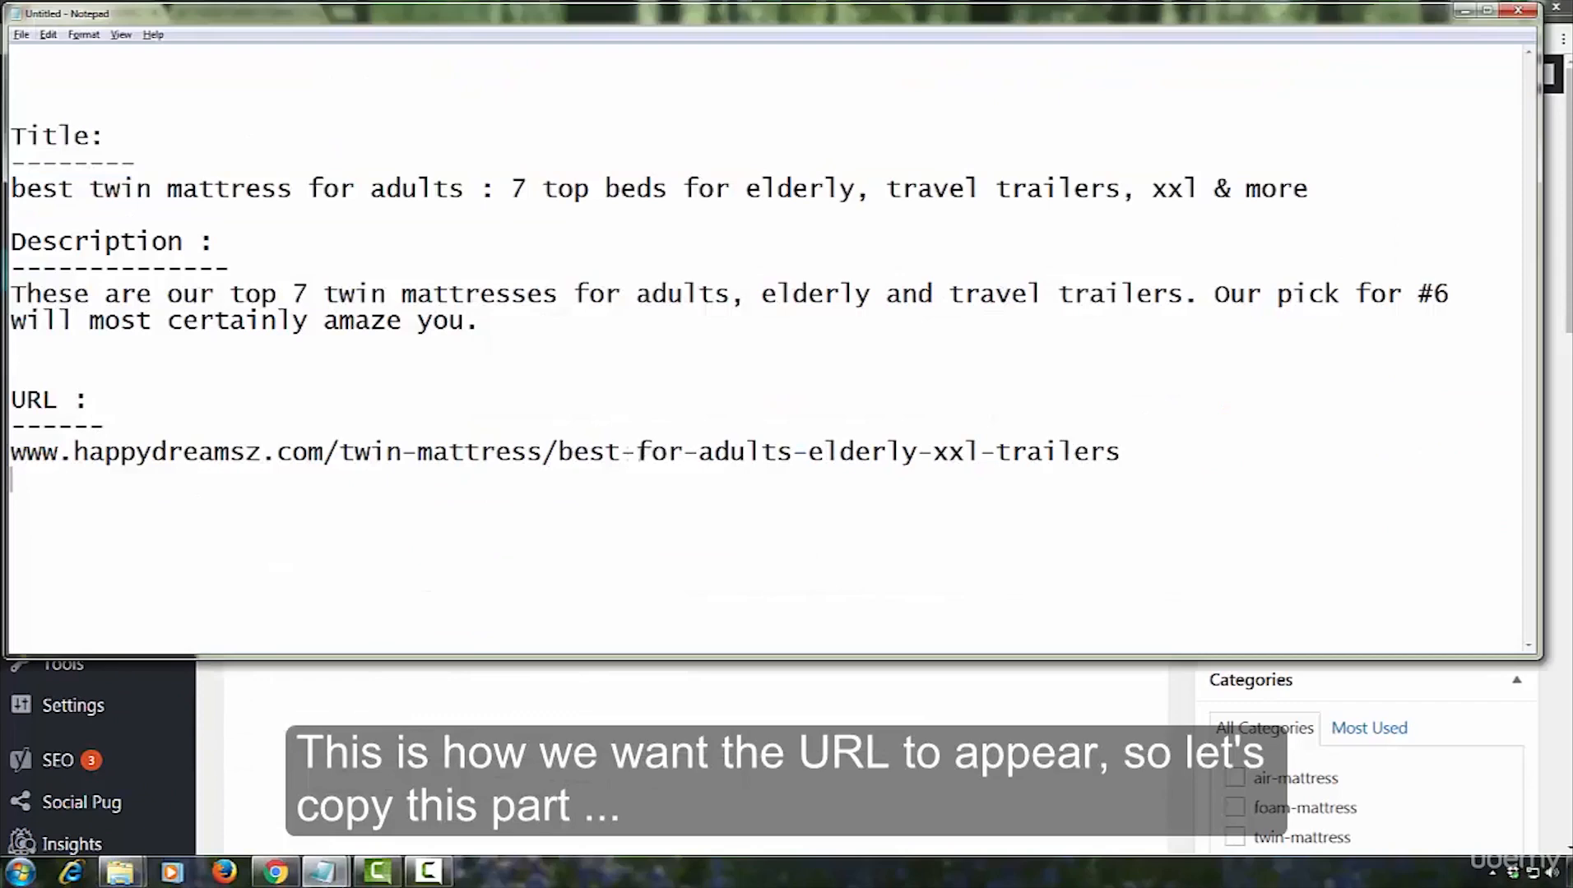
drag(559, 452, 1122, 453)
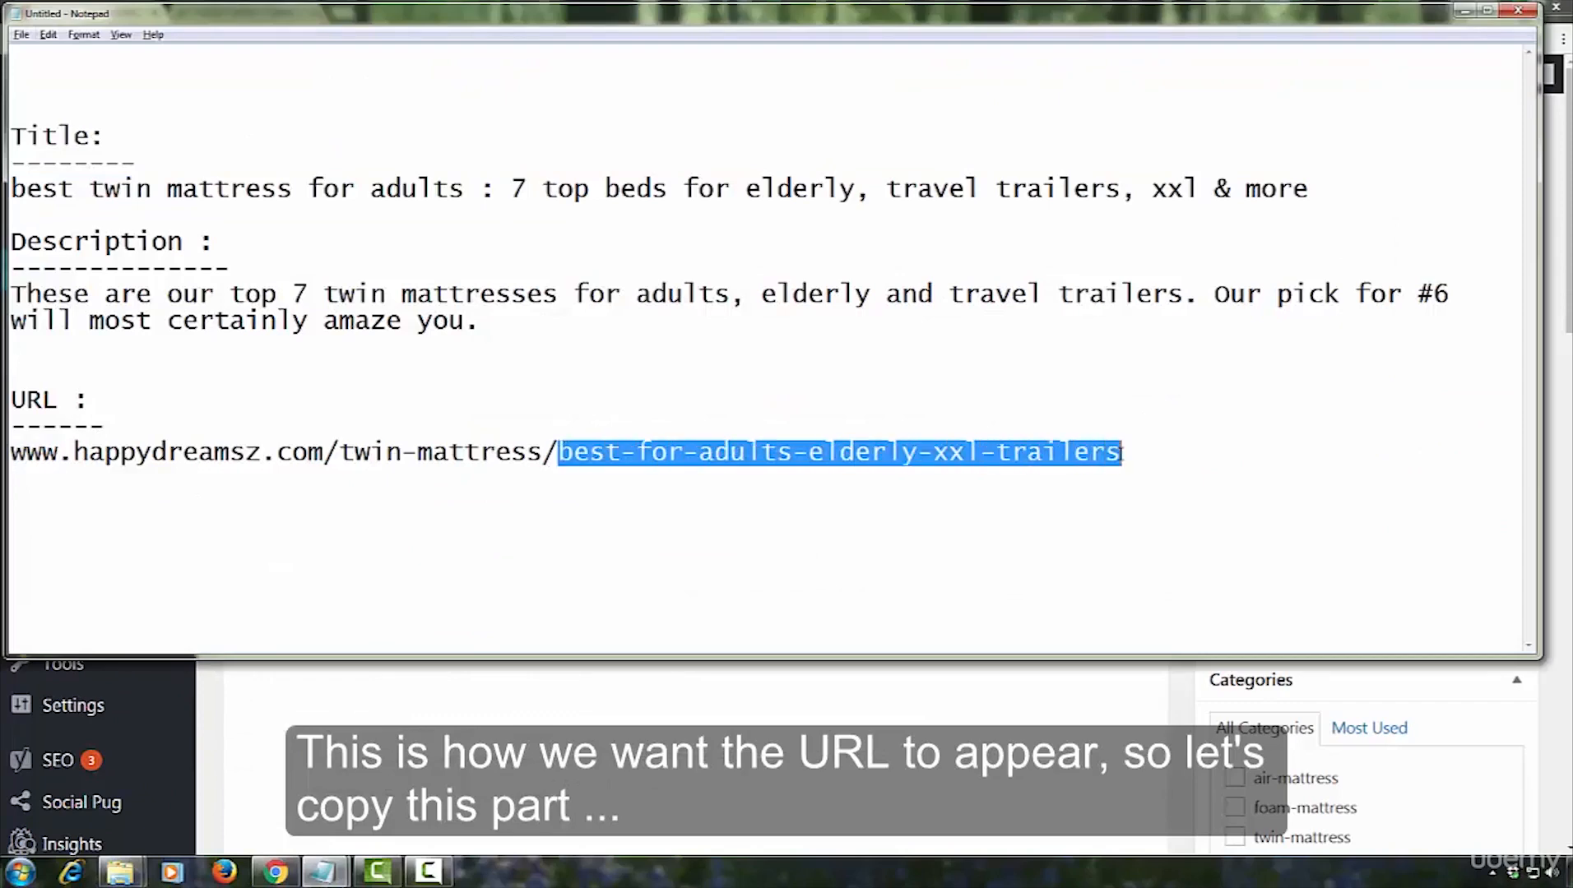
right_click(1096, 452)
click(1135, 505)
click(1461, 10)
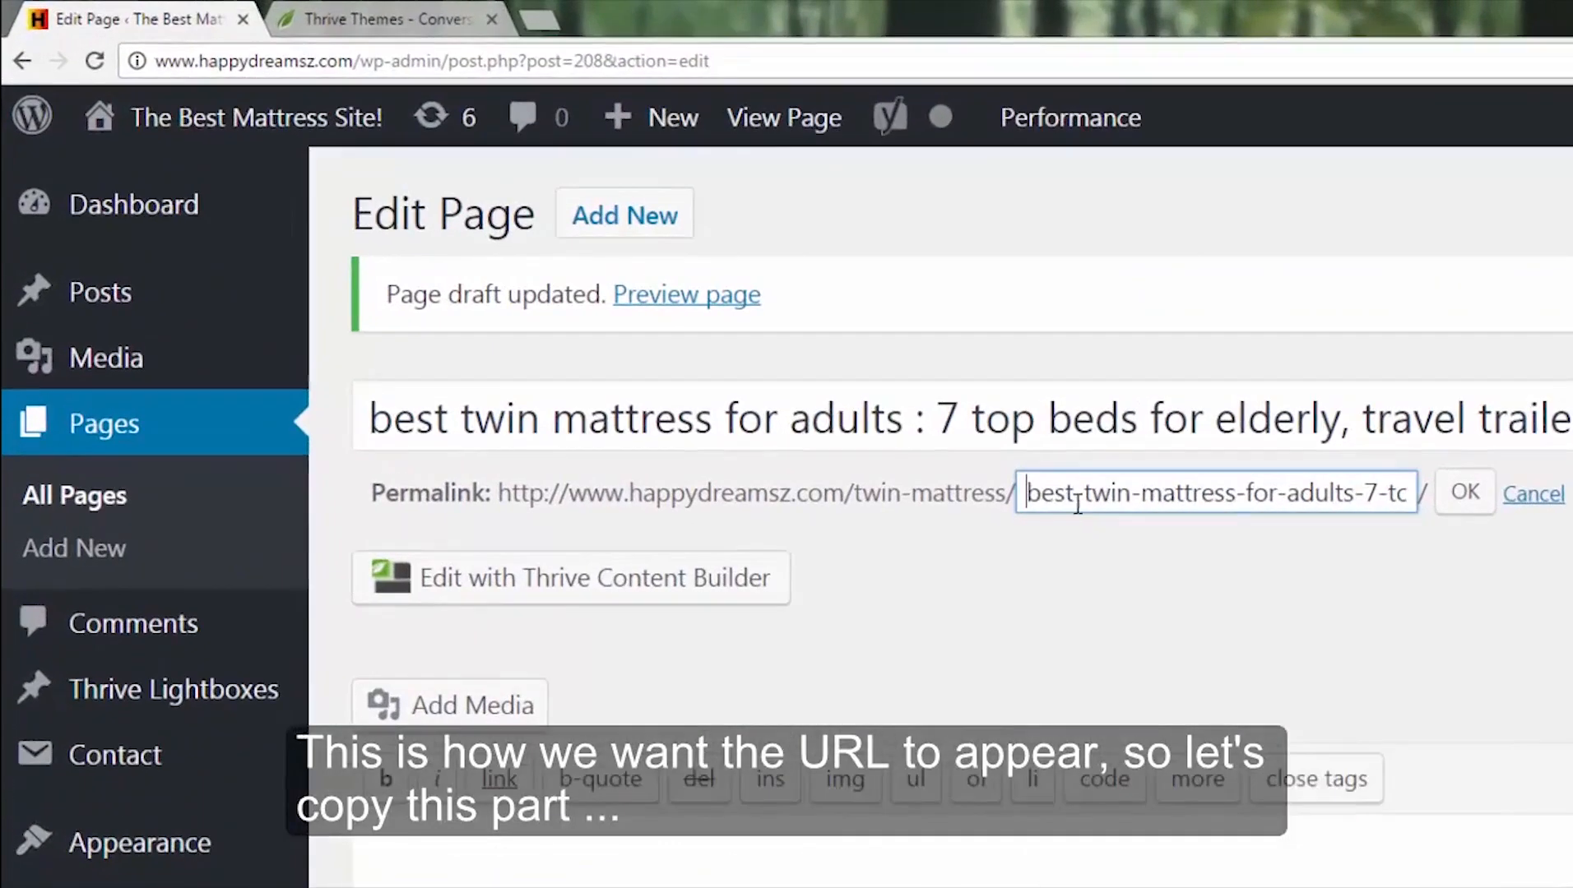
Replace the permalink slug with "best-for-adults-elderly-xxl-trailers" and confirm the new URL
drag(1028, 497, 1557, 506)
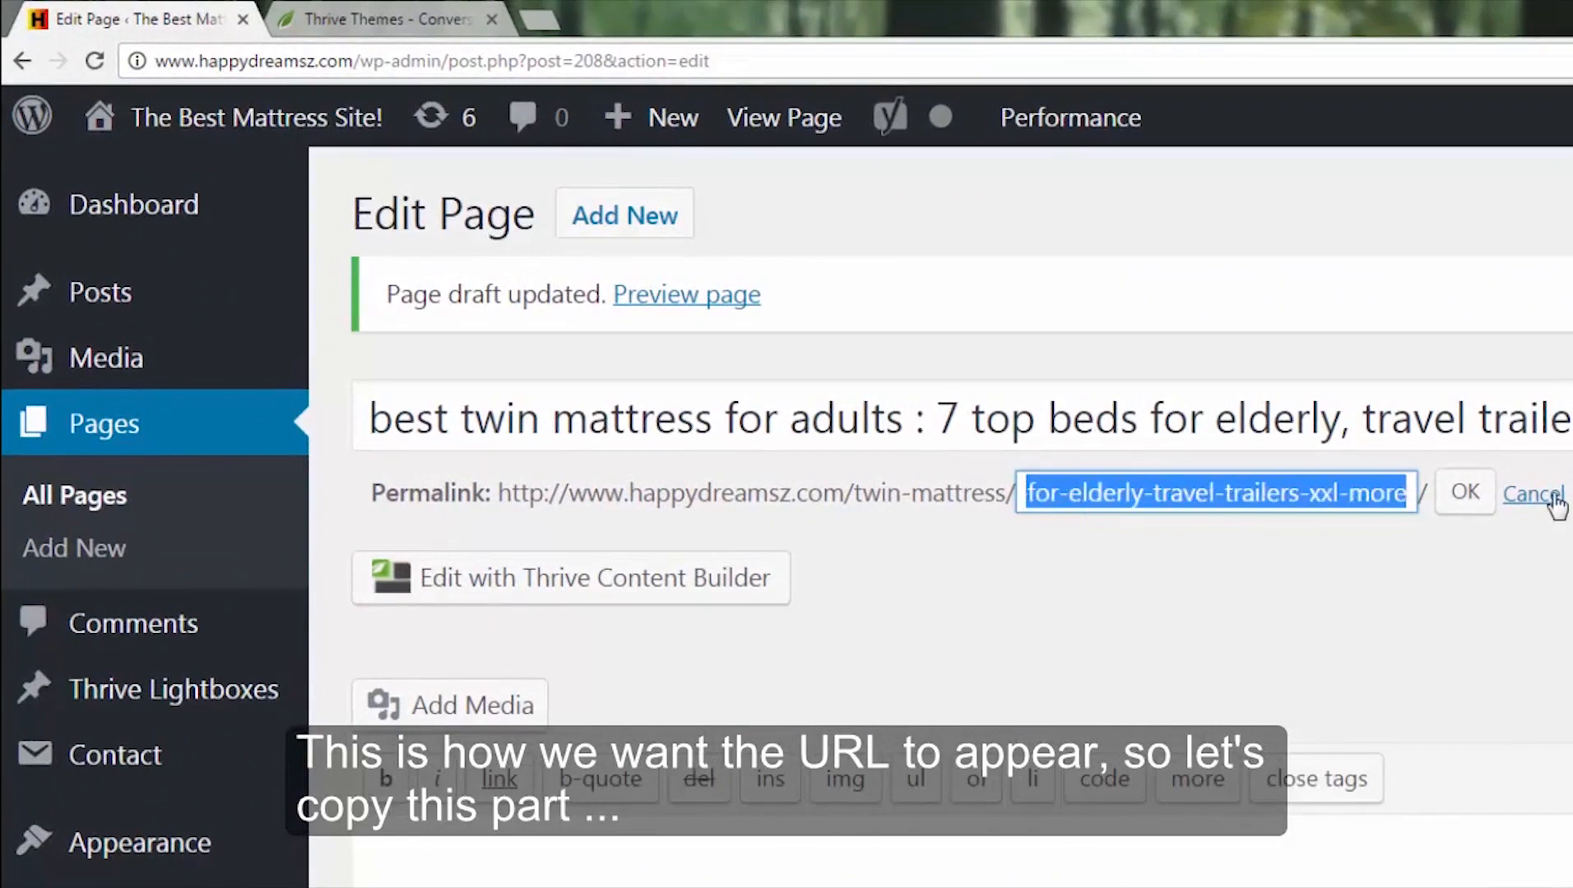
key(ctrl+v)
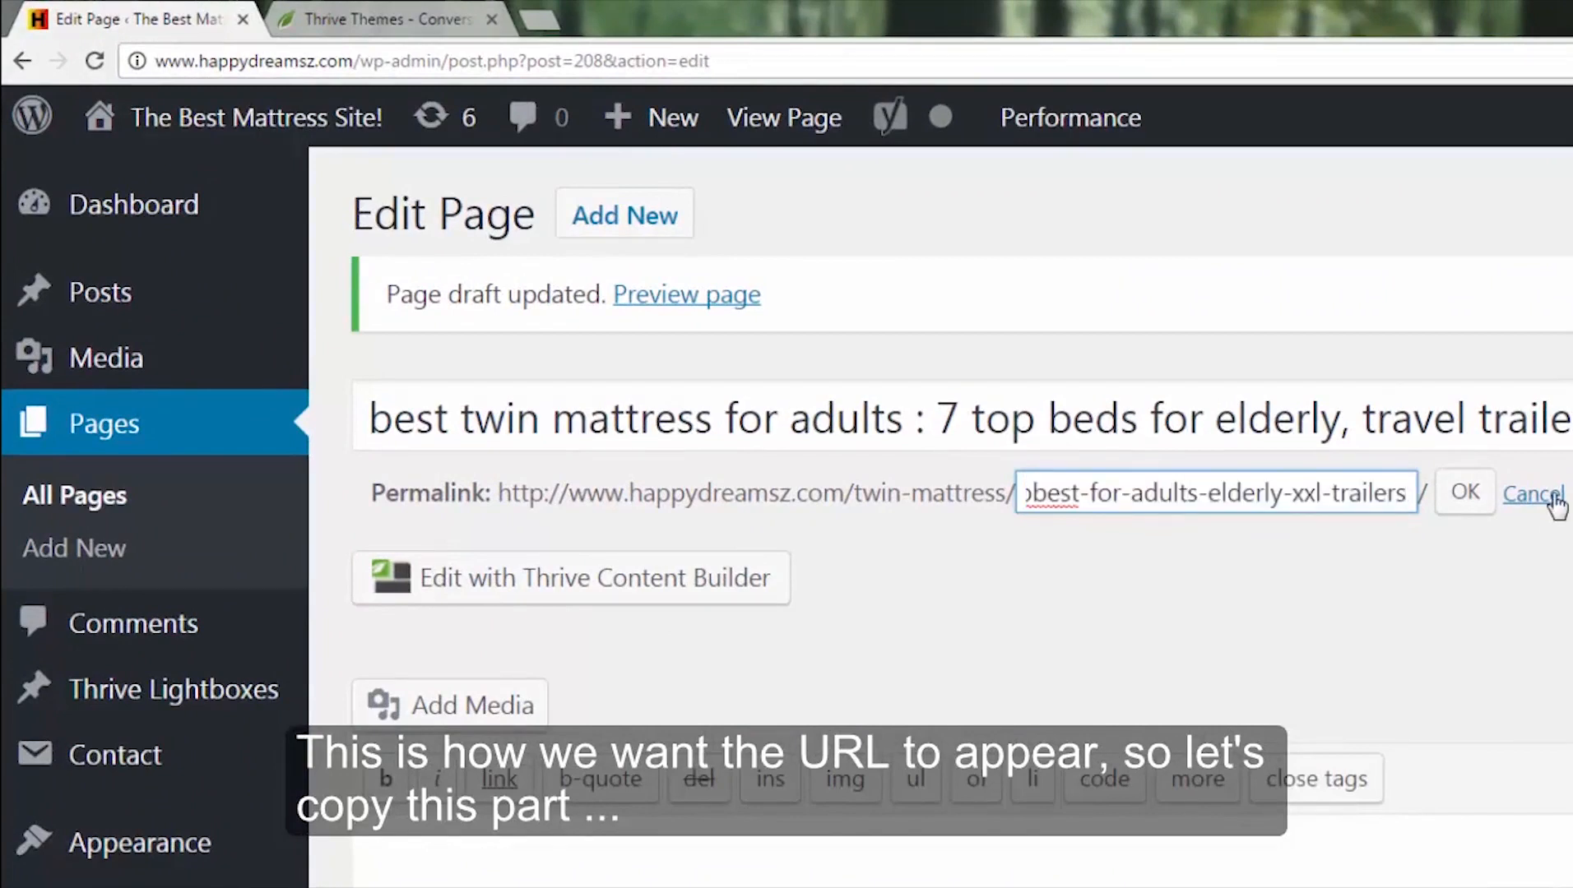
key(Home)
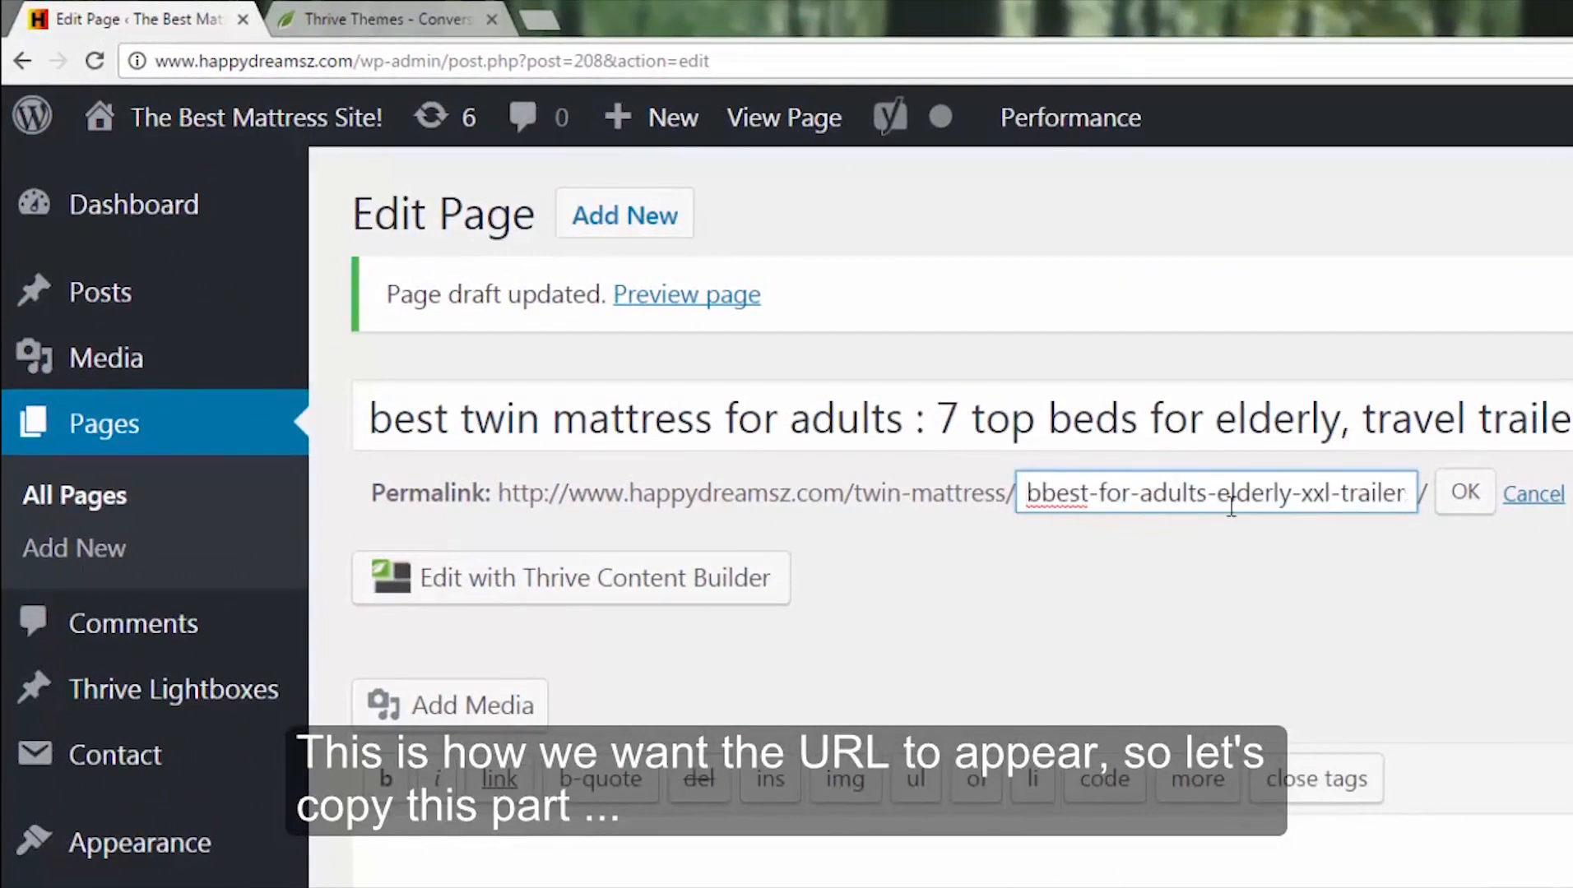
key(Delete)
click(1477, 492)
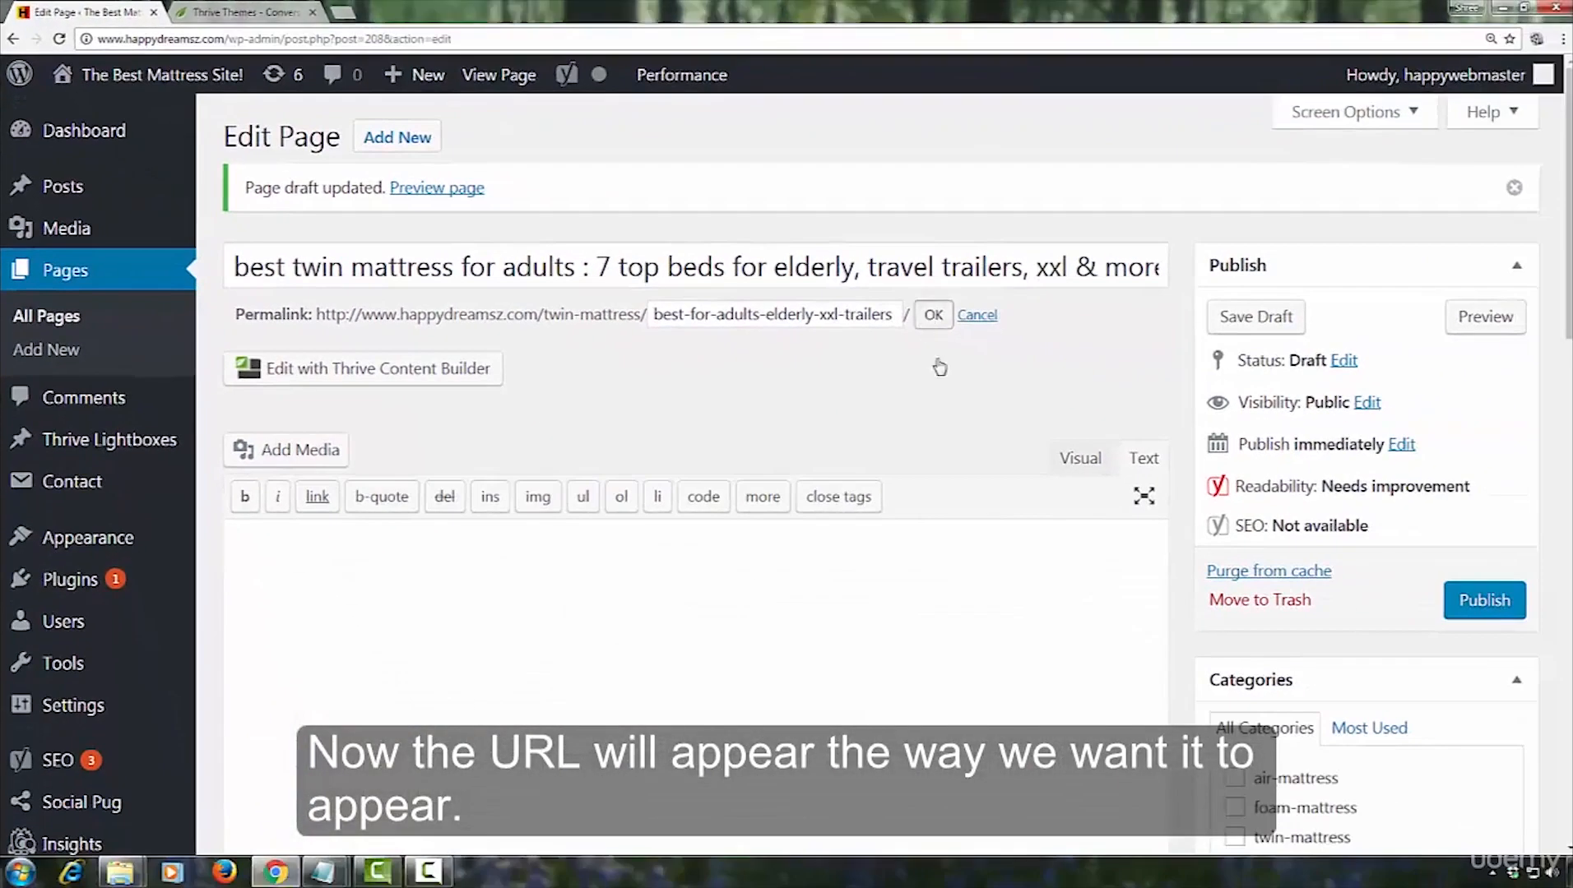
click(934, 316)
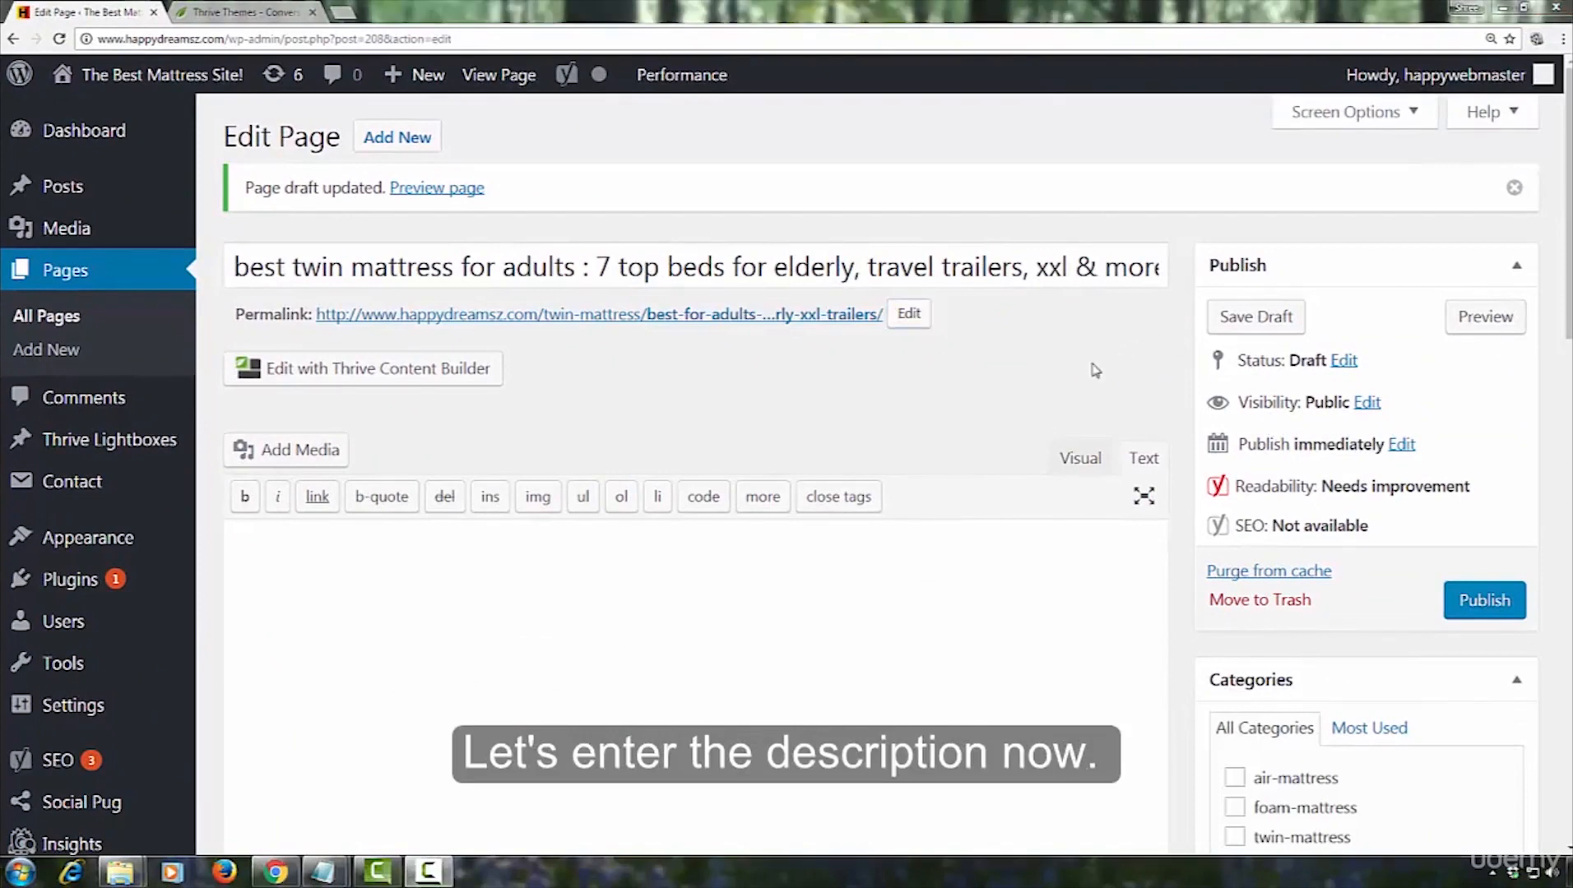
click(1093, 366)
Open the Yoast SEO snippet editor for the page and start editing the meta description
scroll(1092, 365, down, 5)
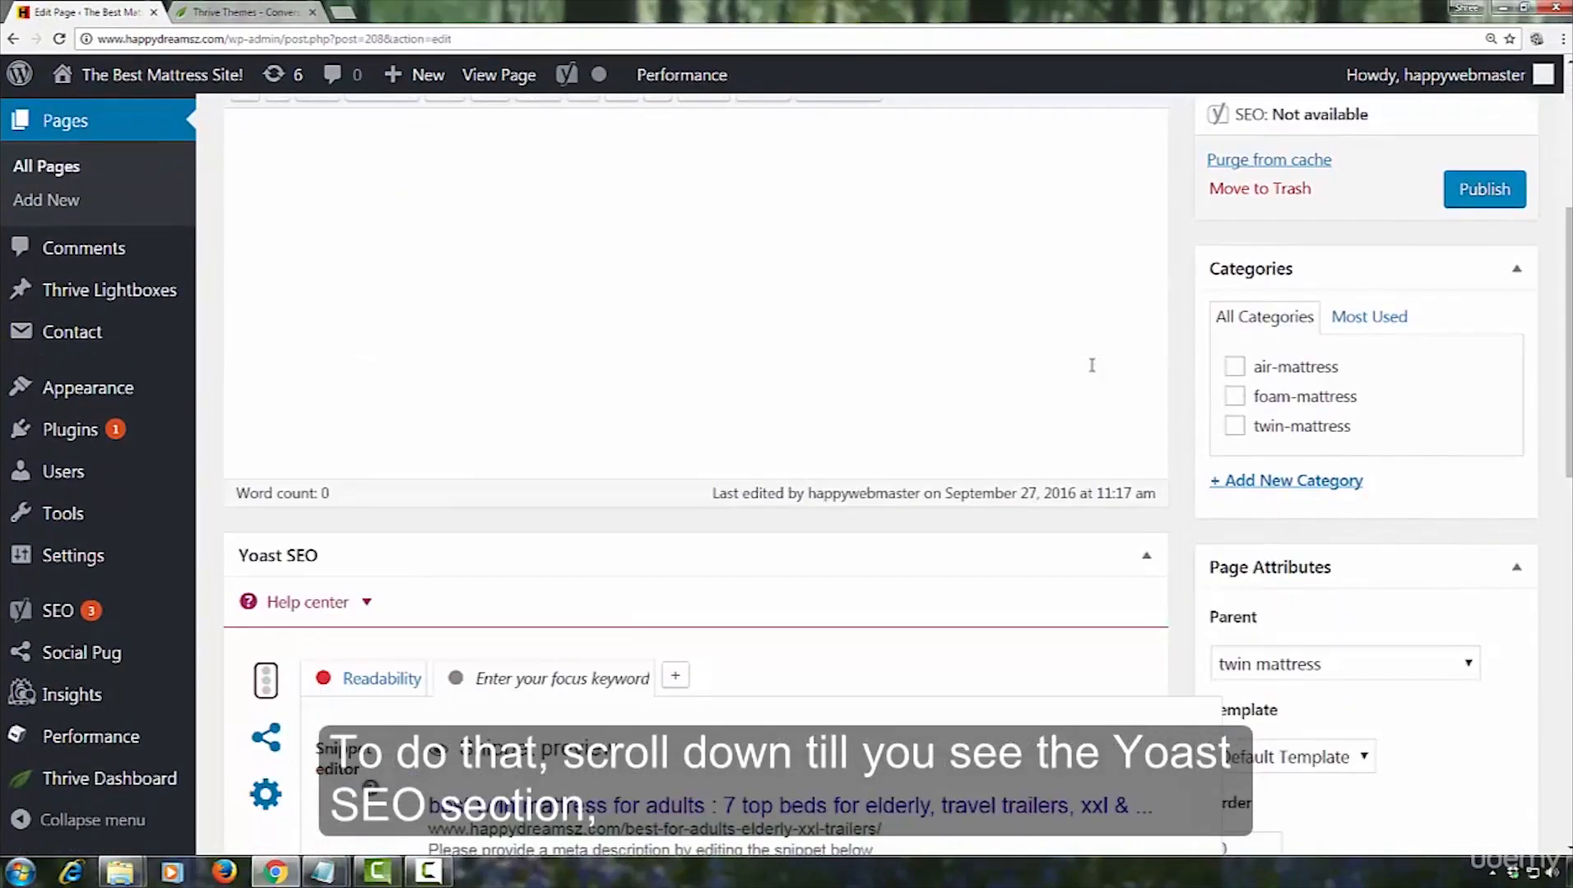
scroll(1092, 365, down, 2)
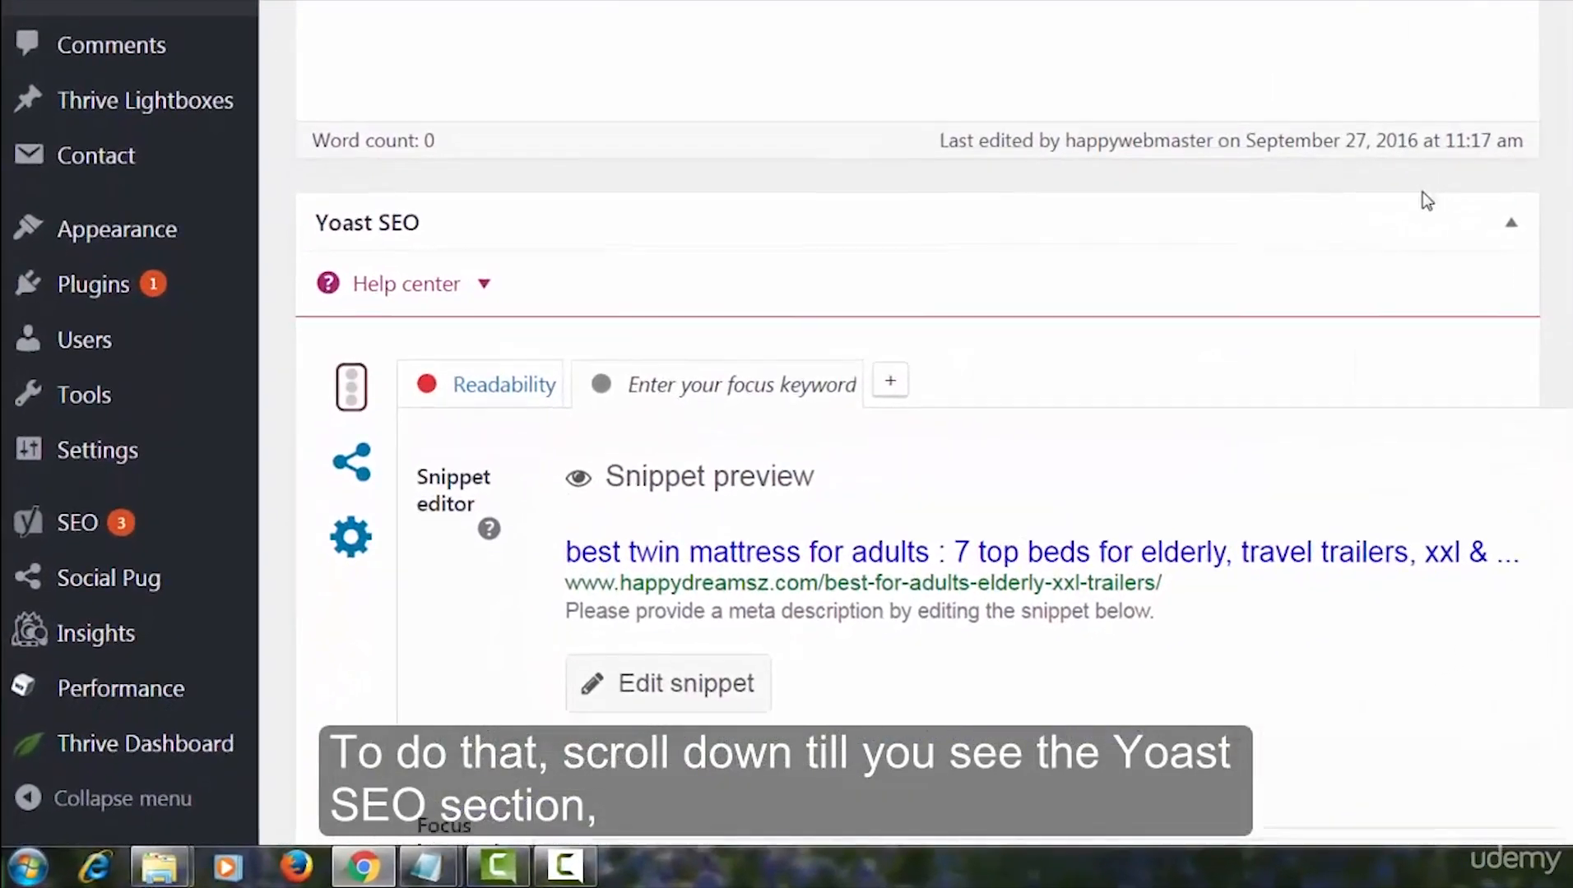
scroll(1425, 200, down, 3)
scroll(1448, 209, up, 3)
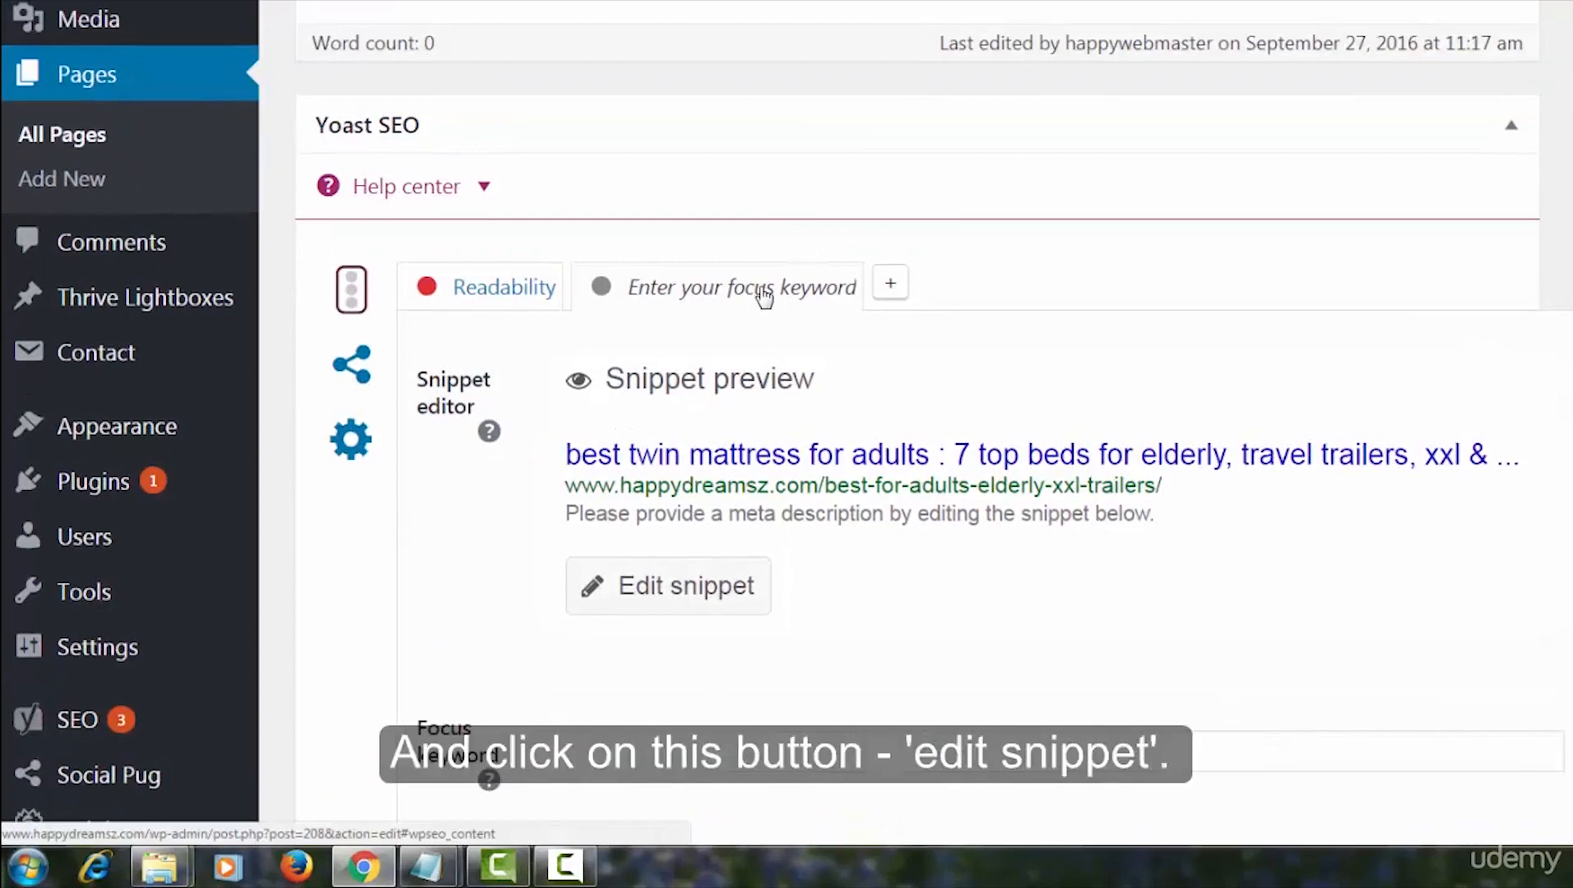
click(662, 603)
scroll(1239, 148, down, 5)
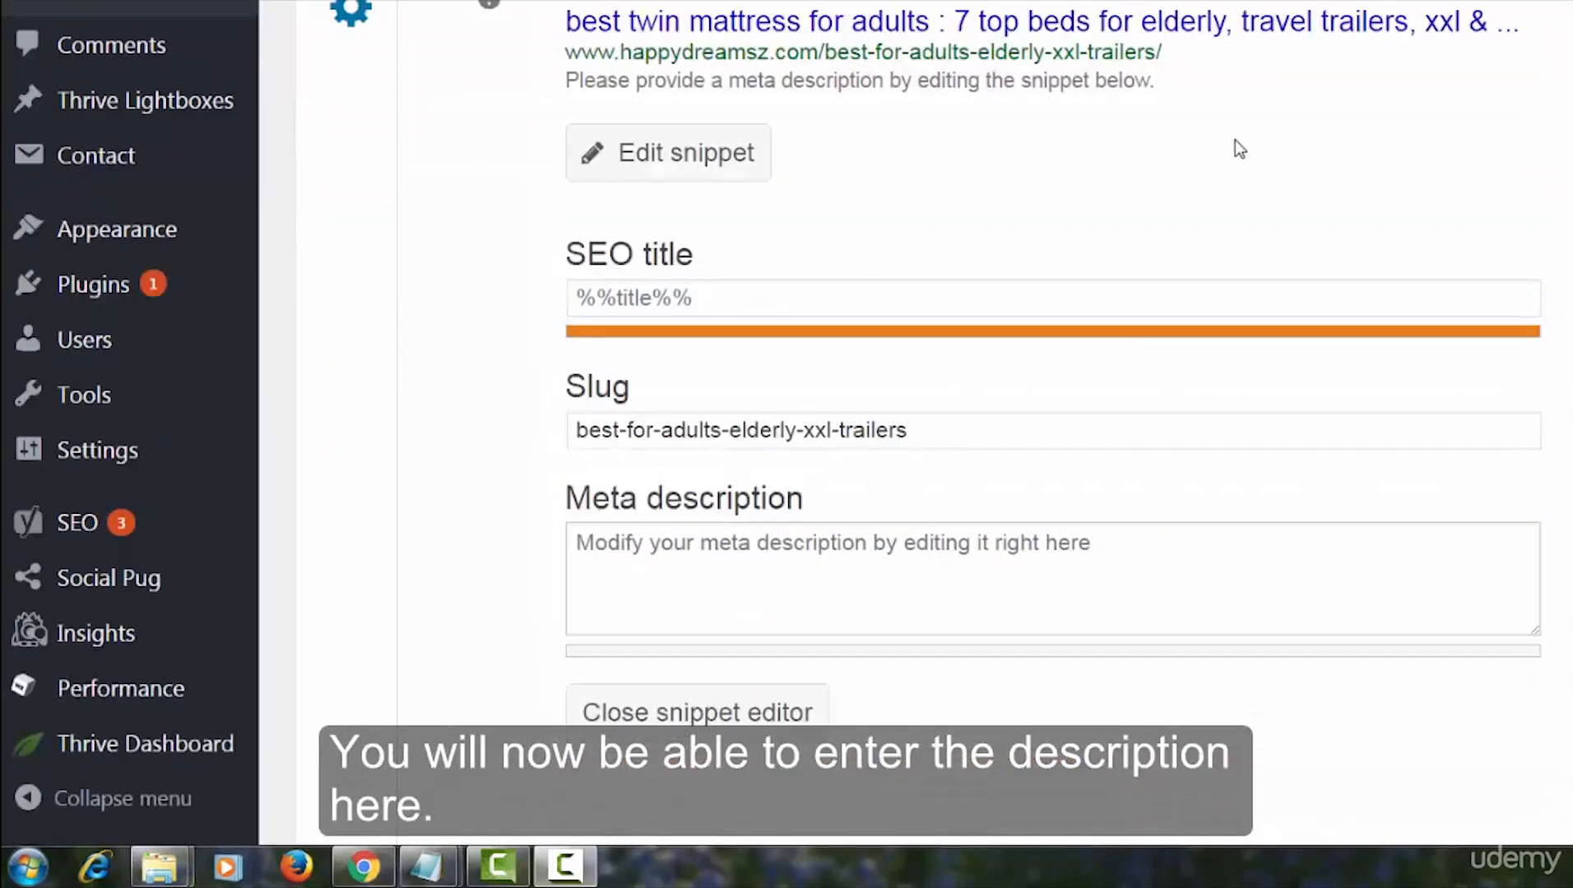
click(1005, 563)
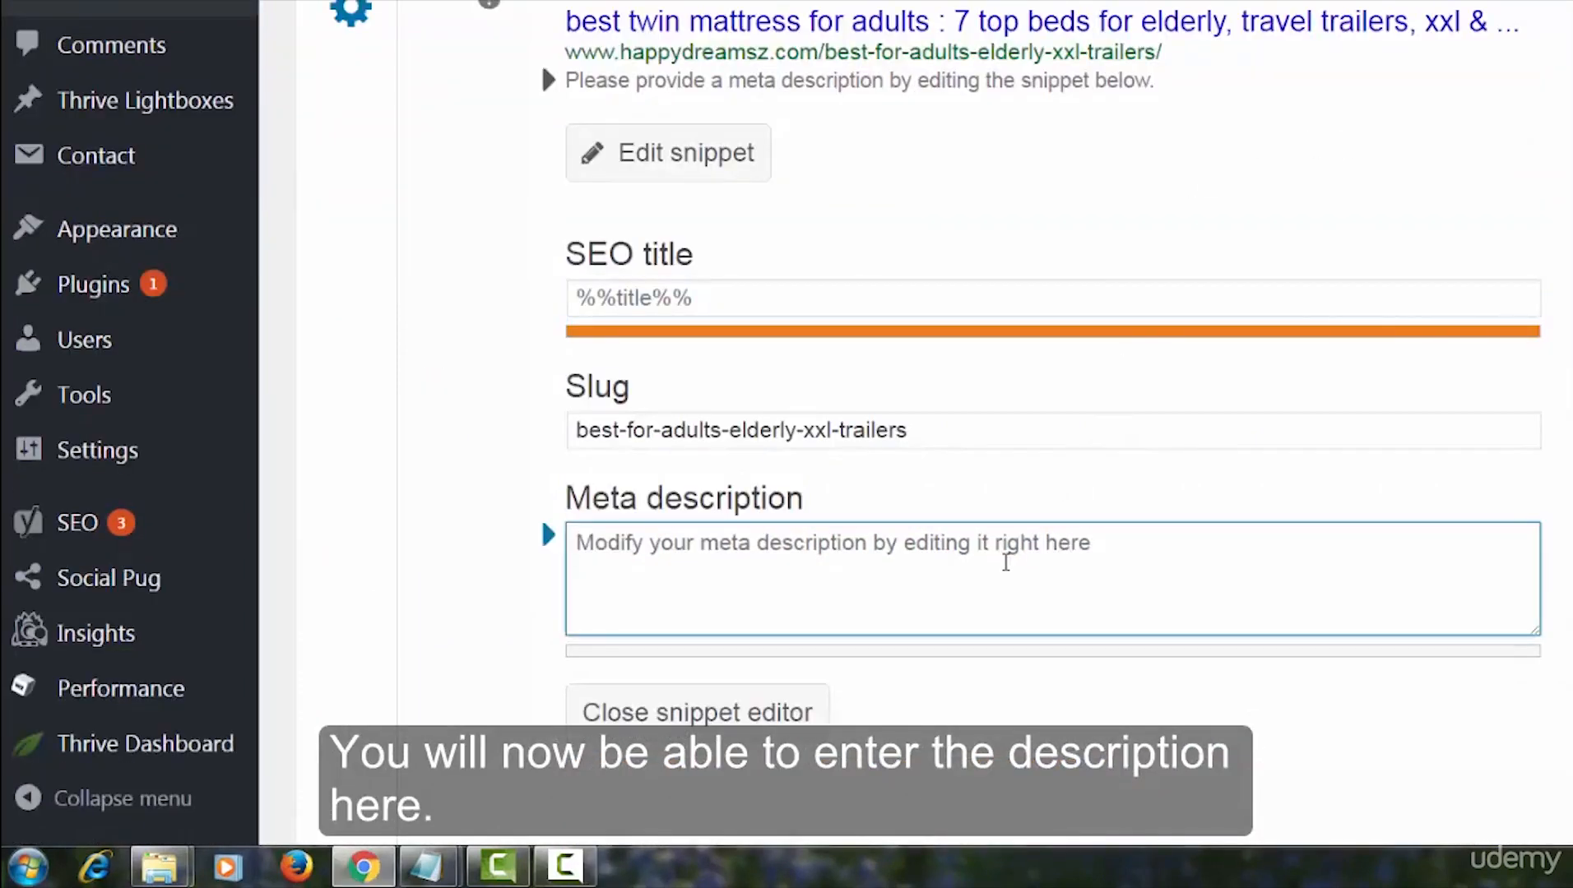
Copy the description beginning "These are our top 7 twin mattresses for adults, elderly and travel trailers" from the Notepad notes into the meta description
click(427, 866)
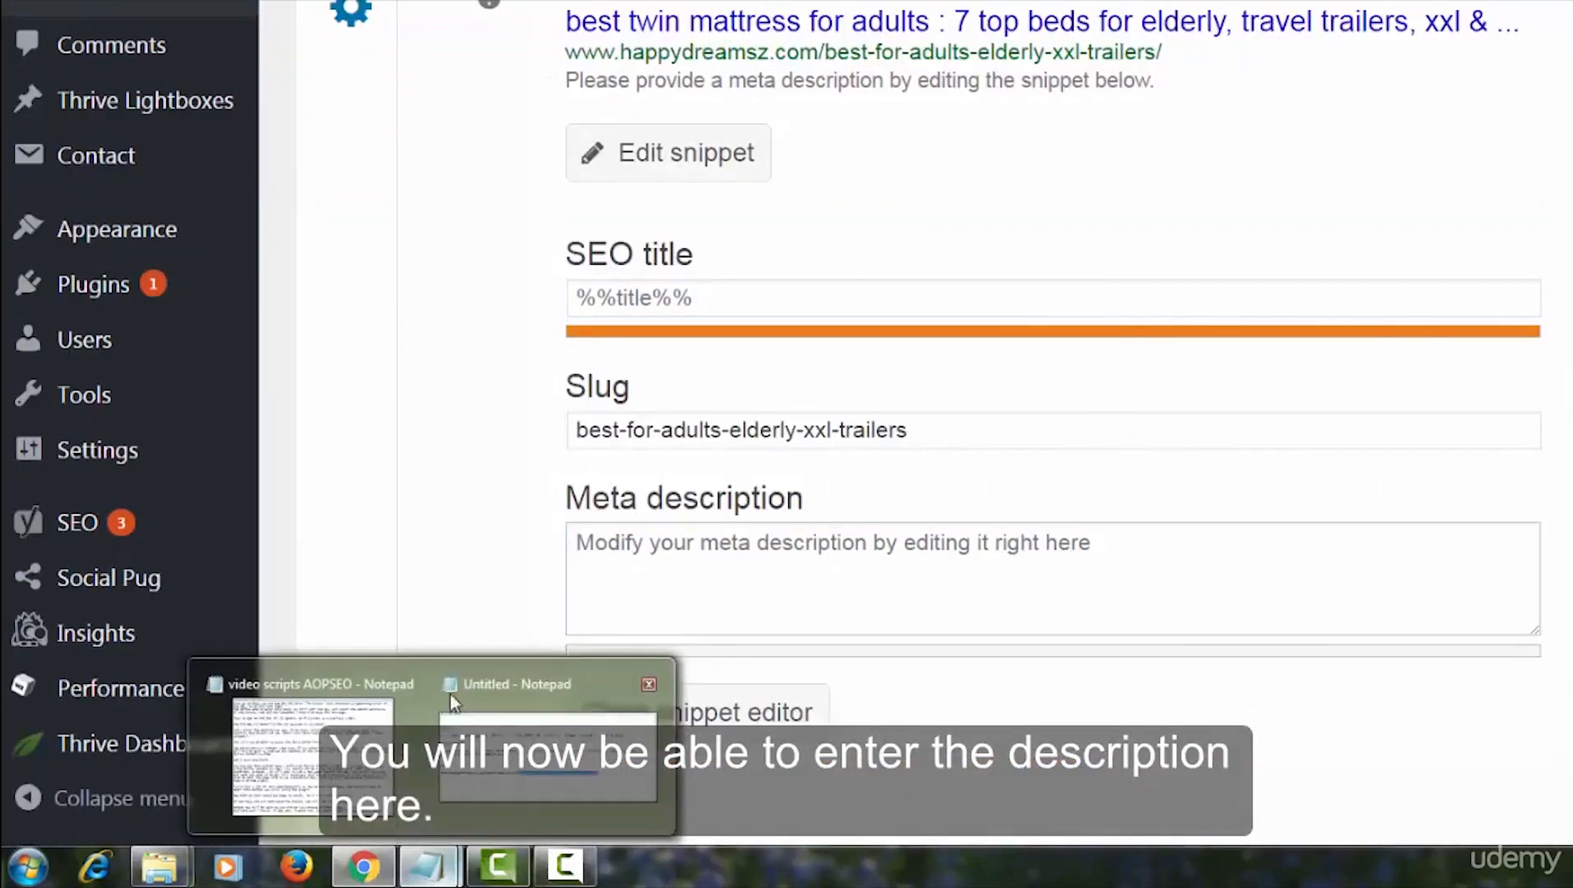
click(453, 703)
click(266, 239)
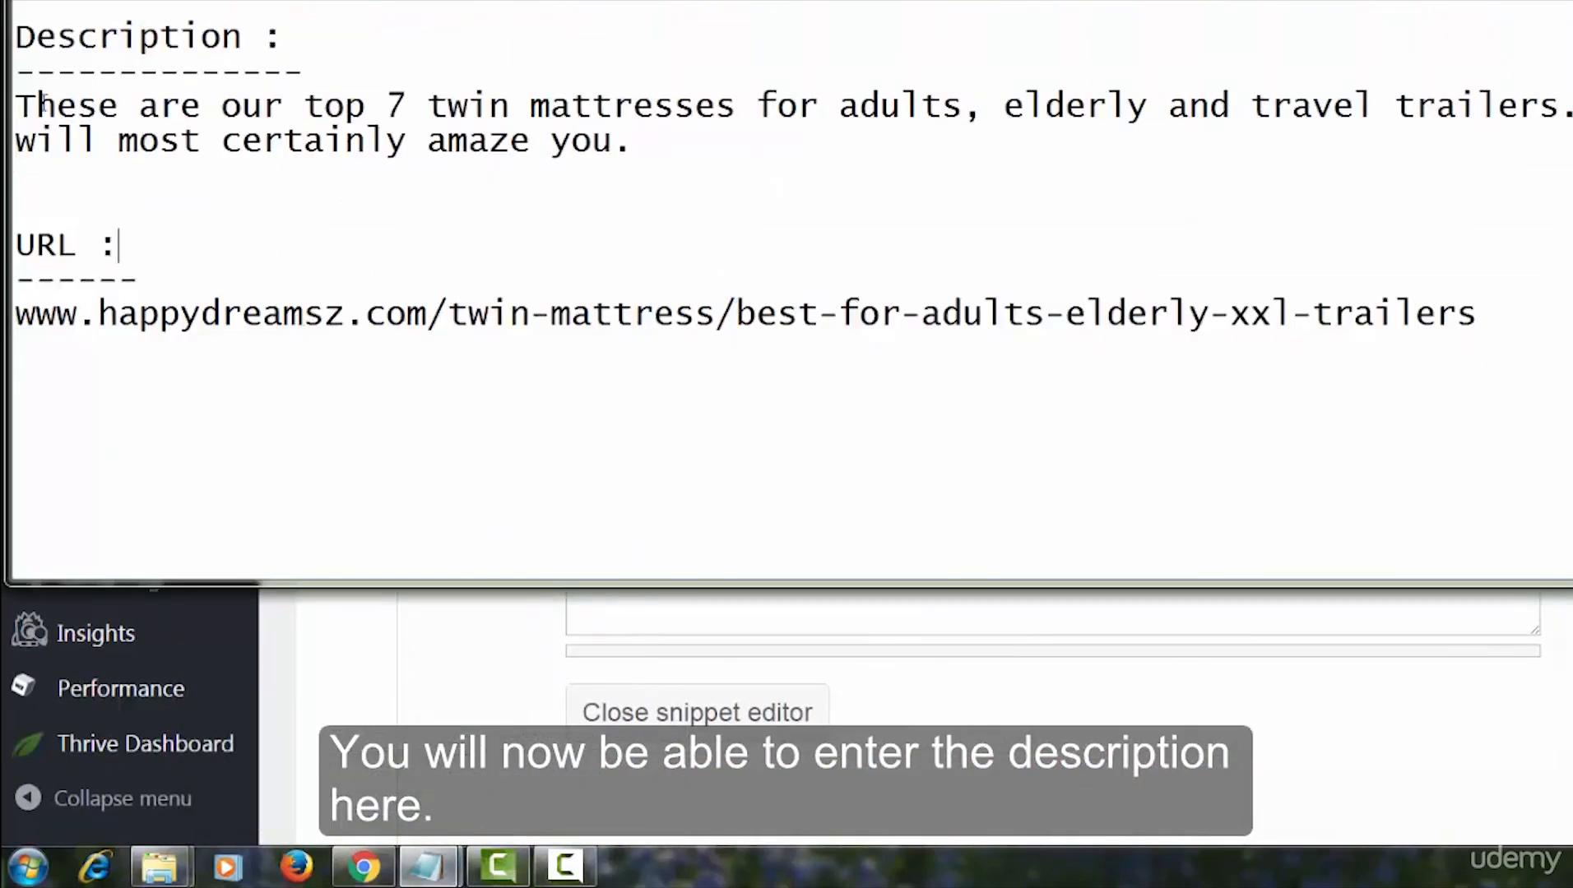
drag(15, 105, 692, 132)
right_click(631, 123)
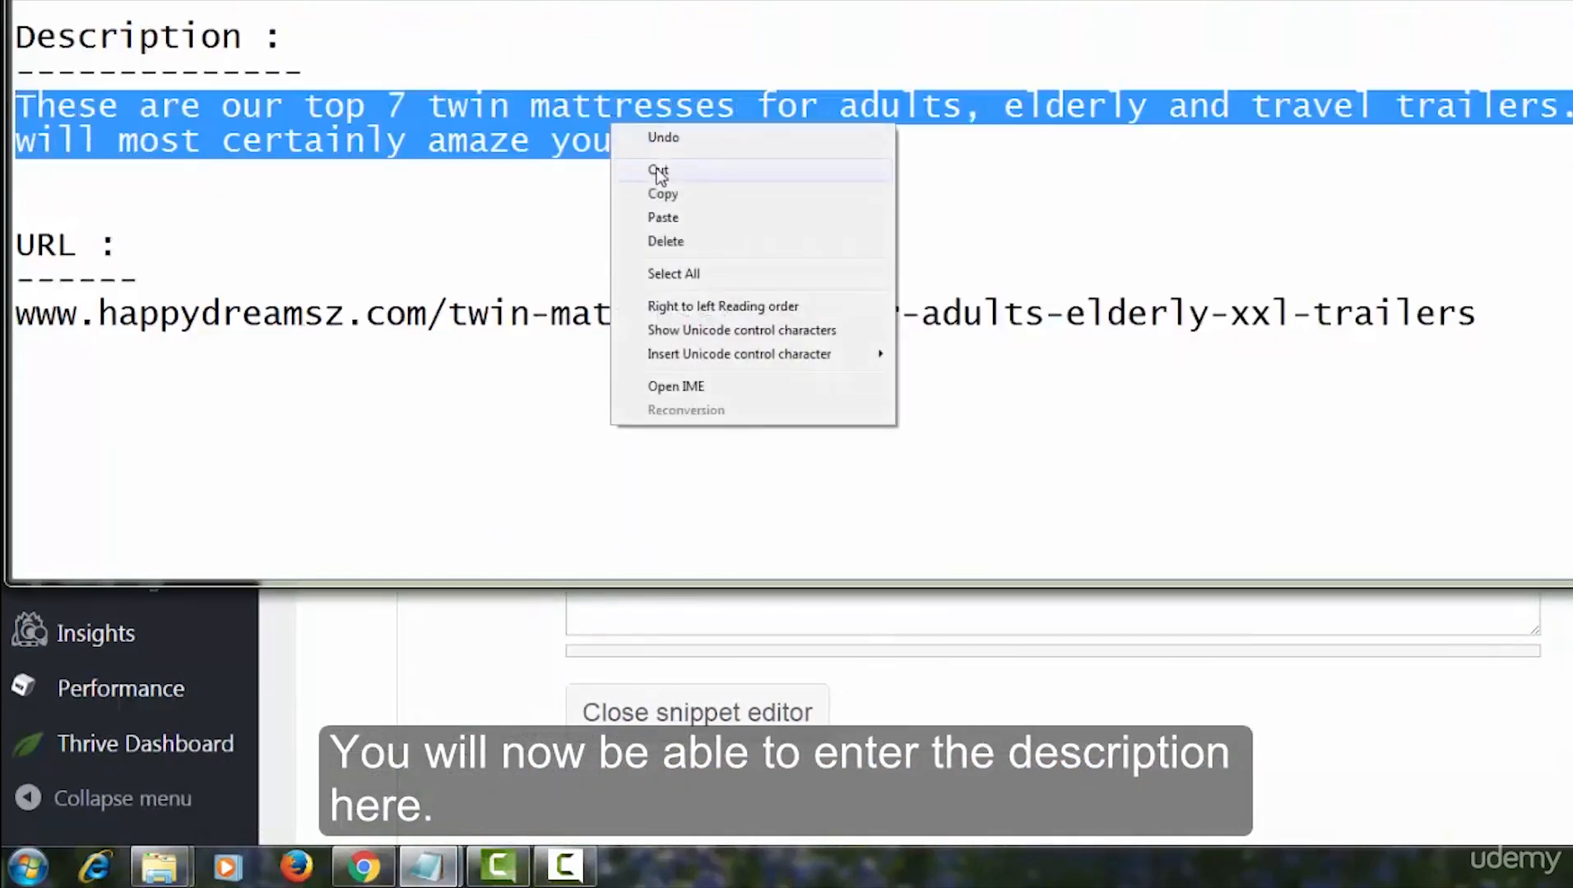
click(666, 197)
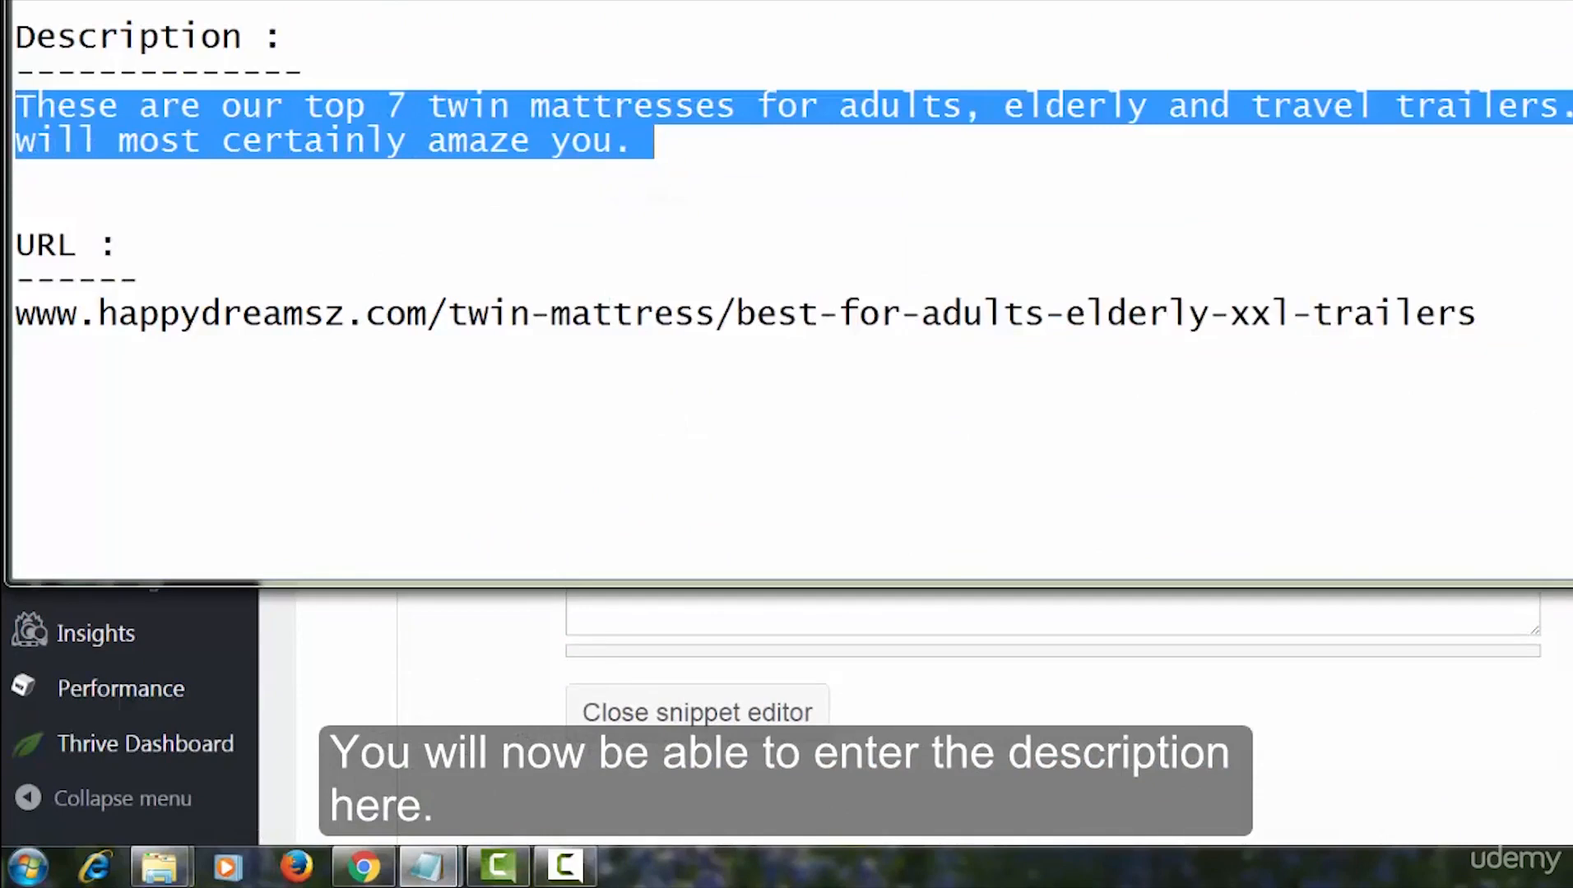
click(1569, 3)
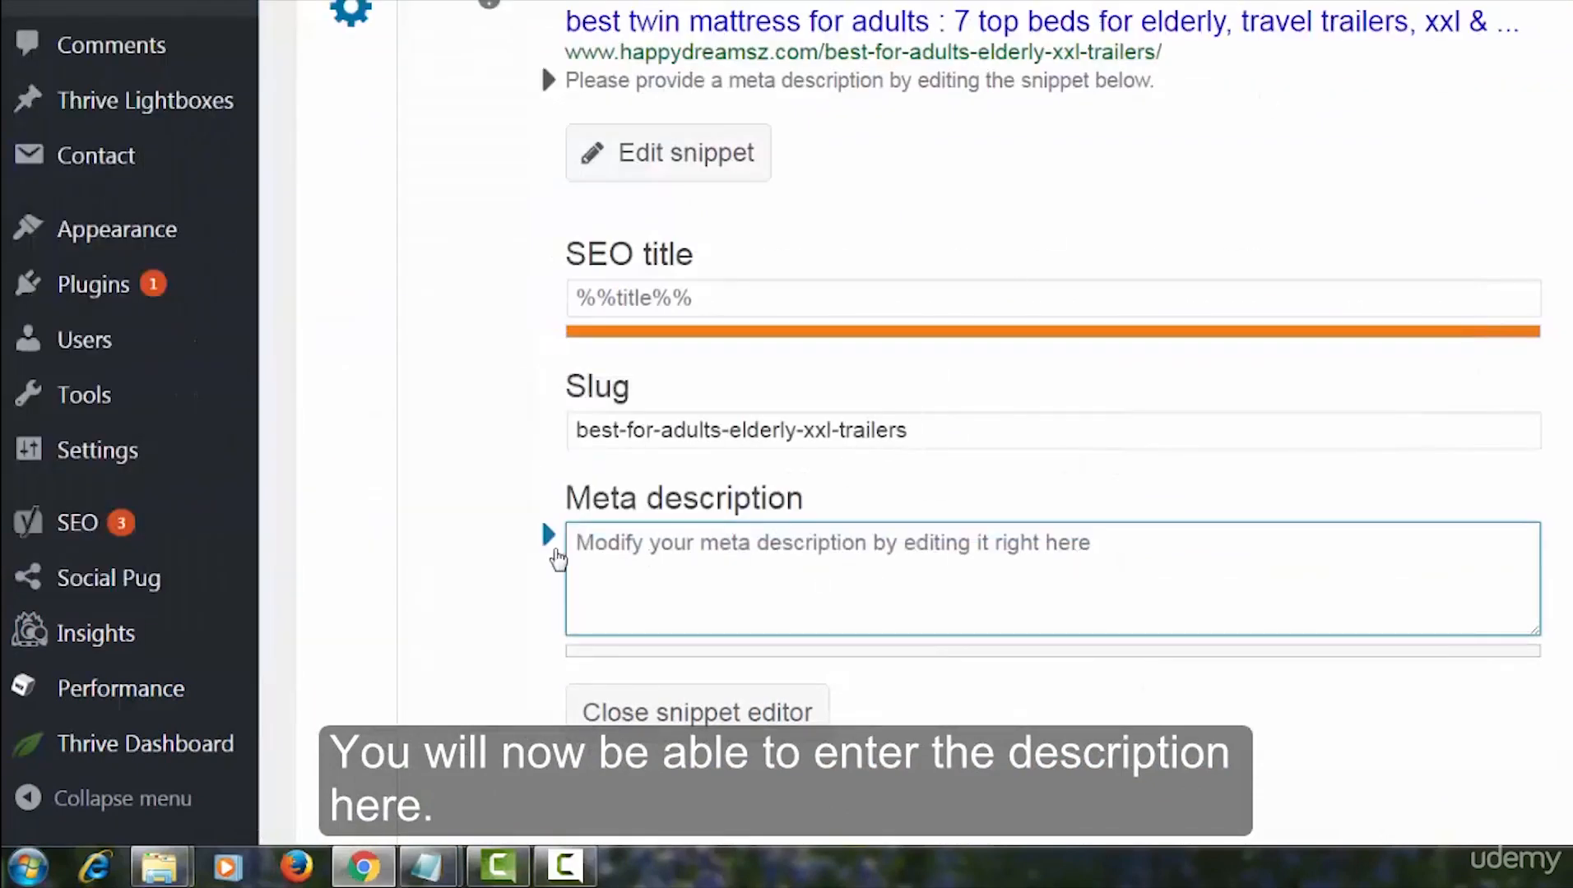
right_click(572, 543)
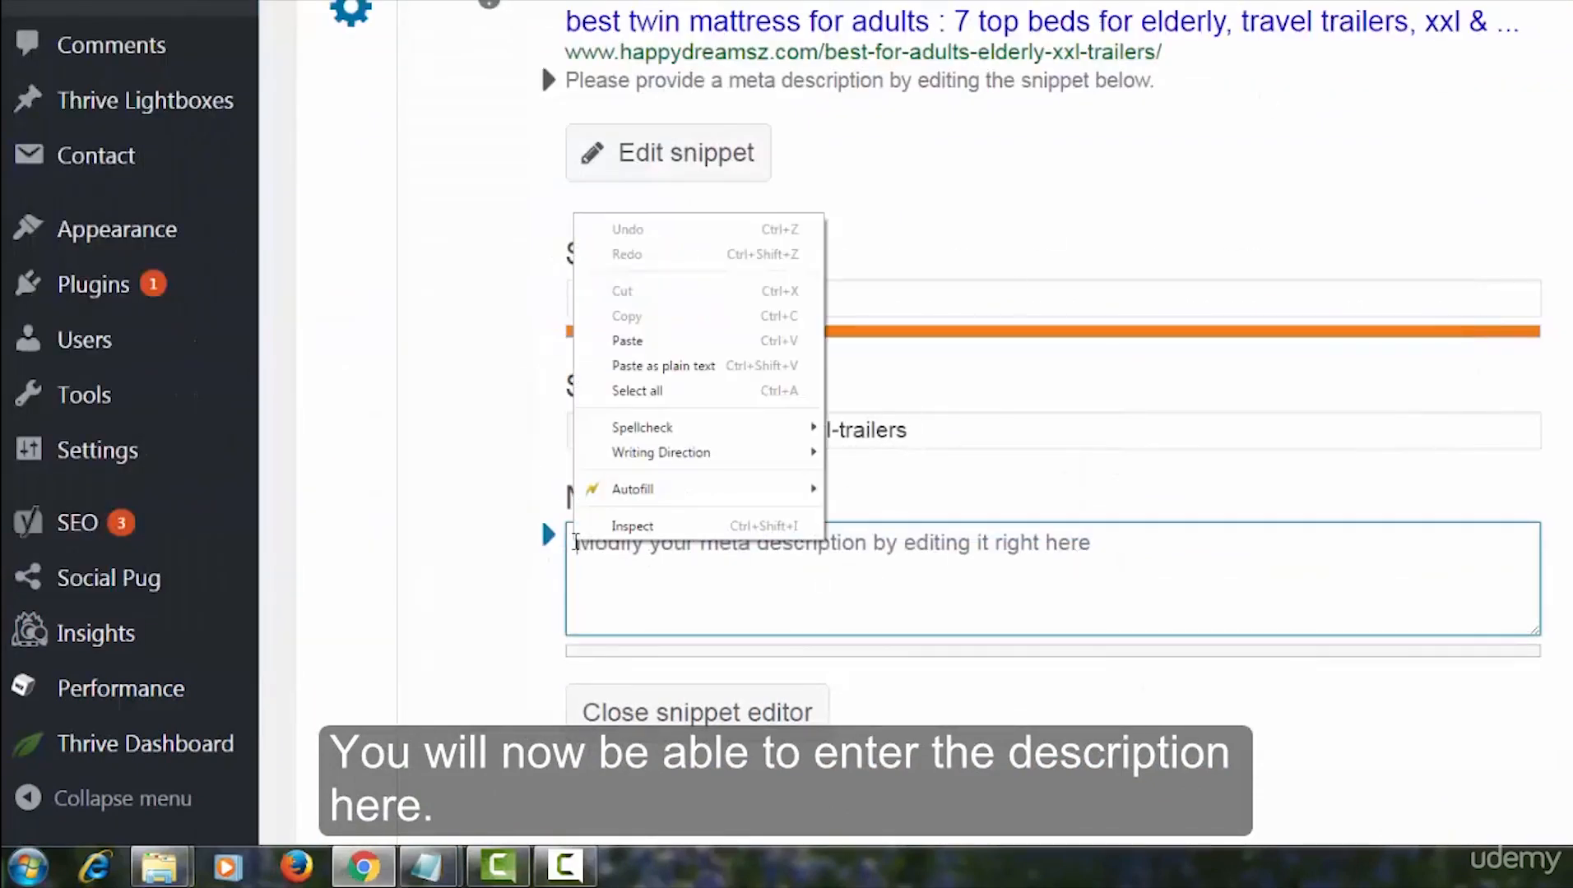
click(625, 341)
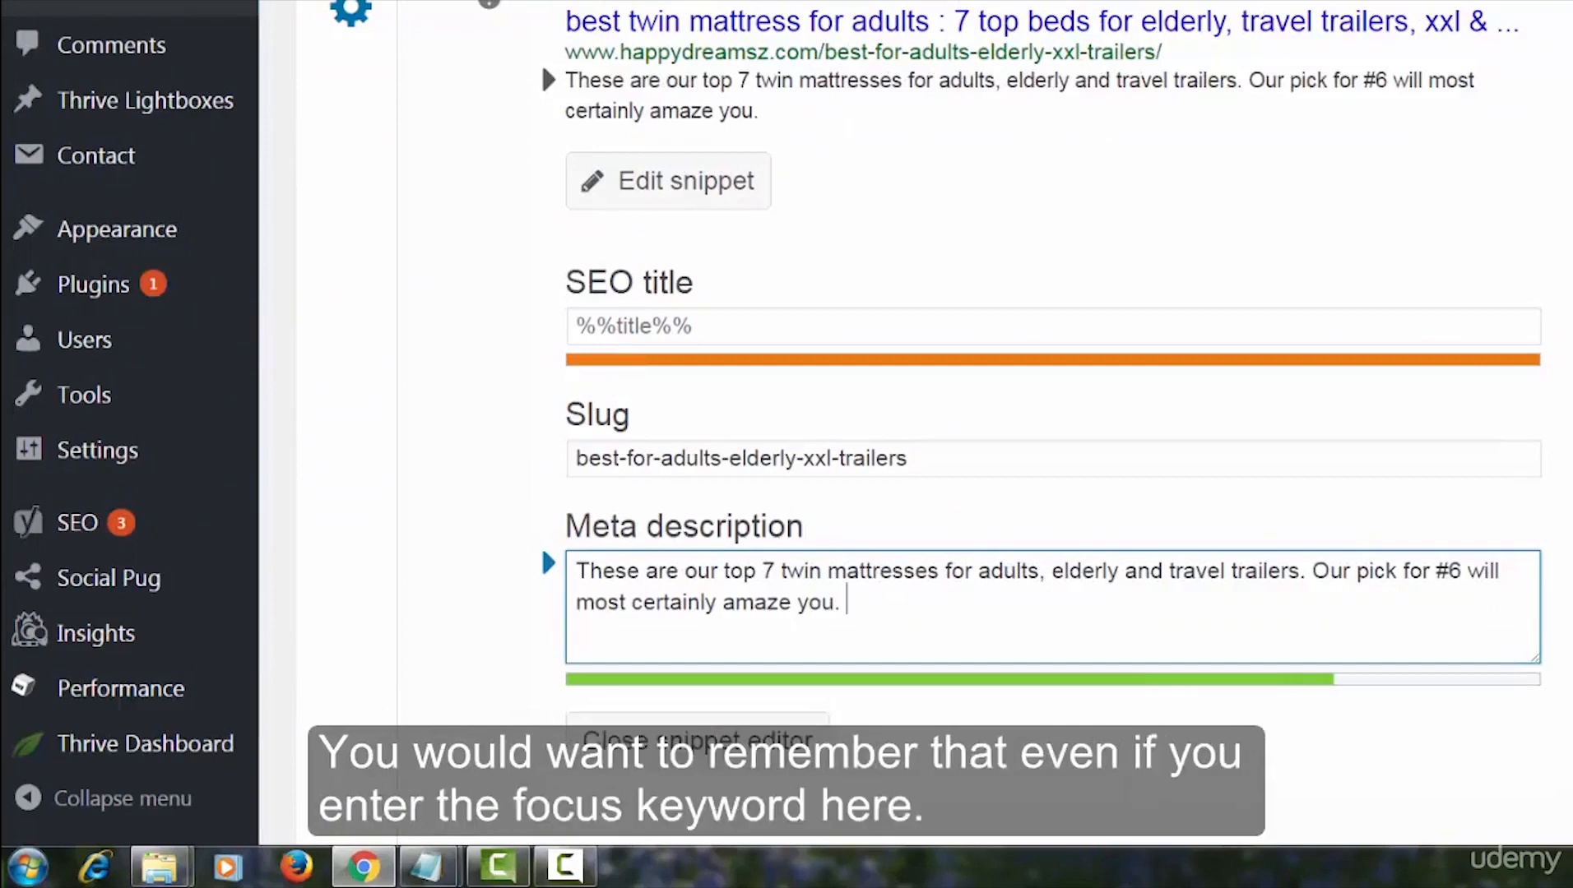
scroll(1493, 447, down, 6)
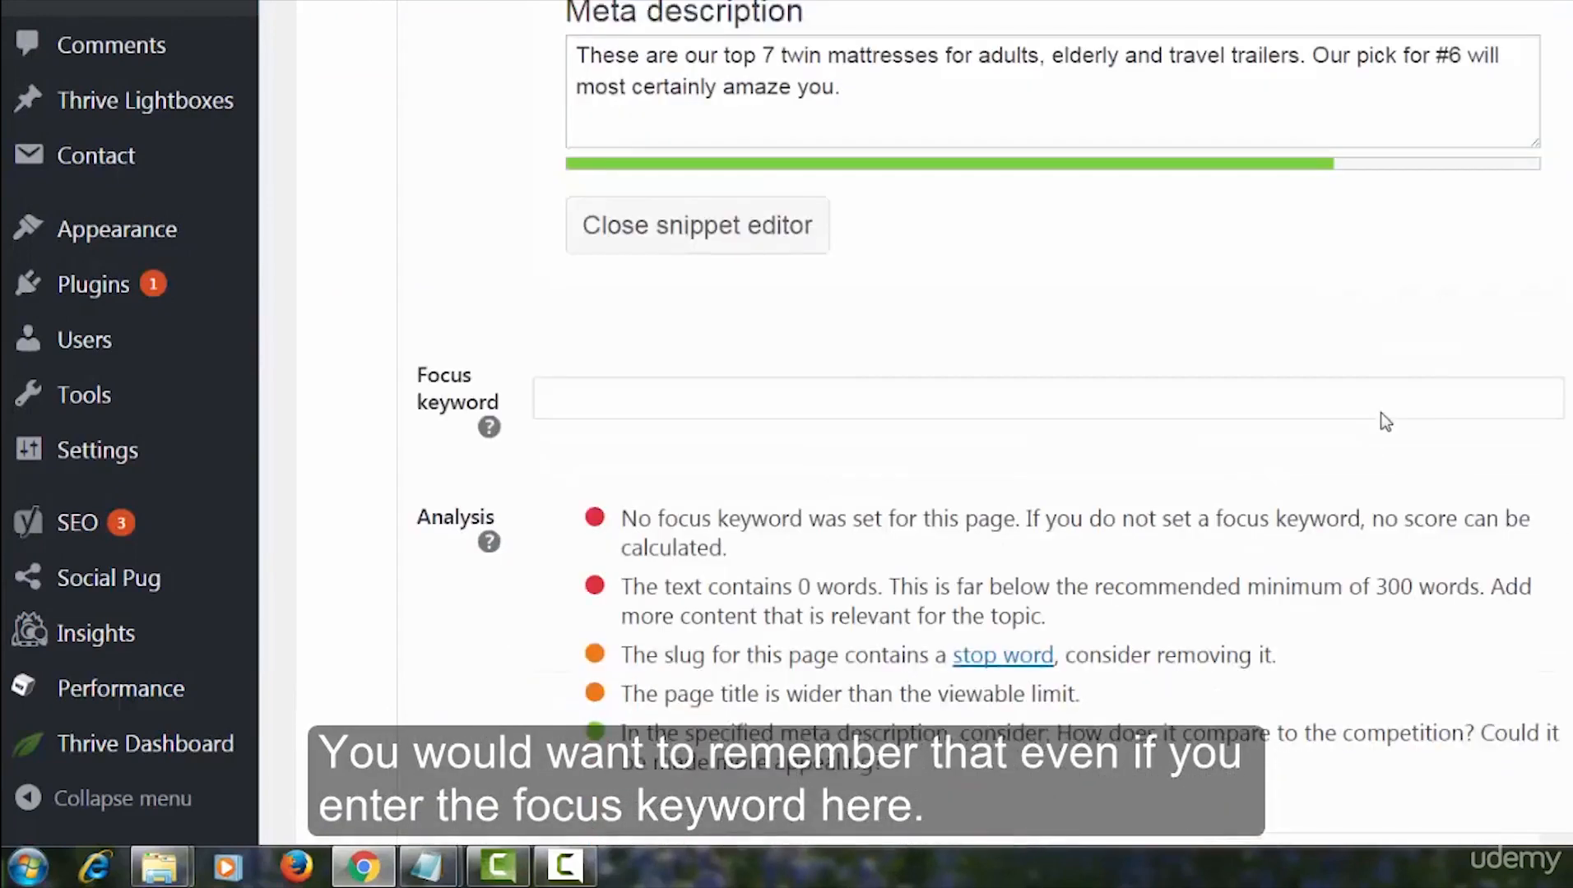
click(600, 359)
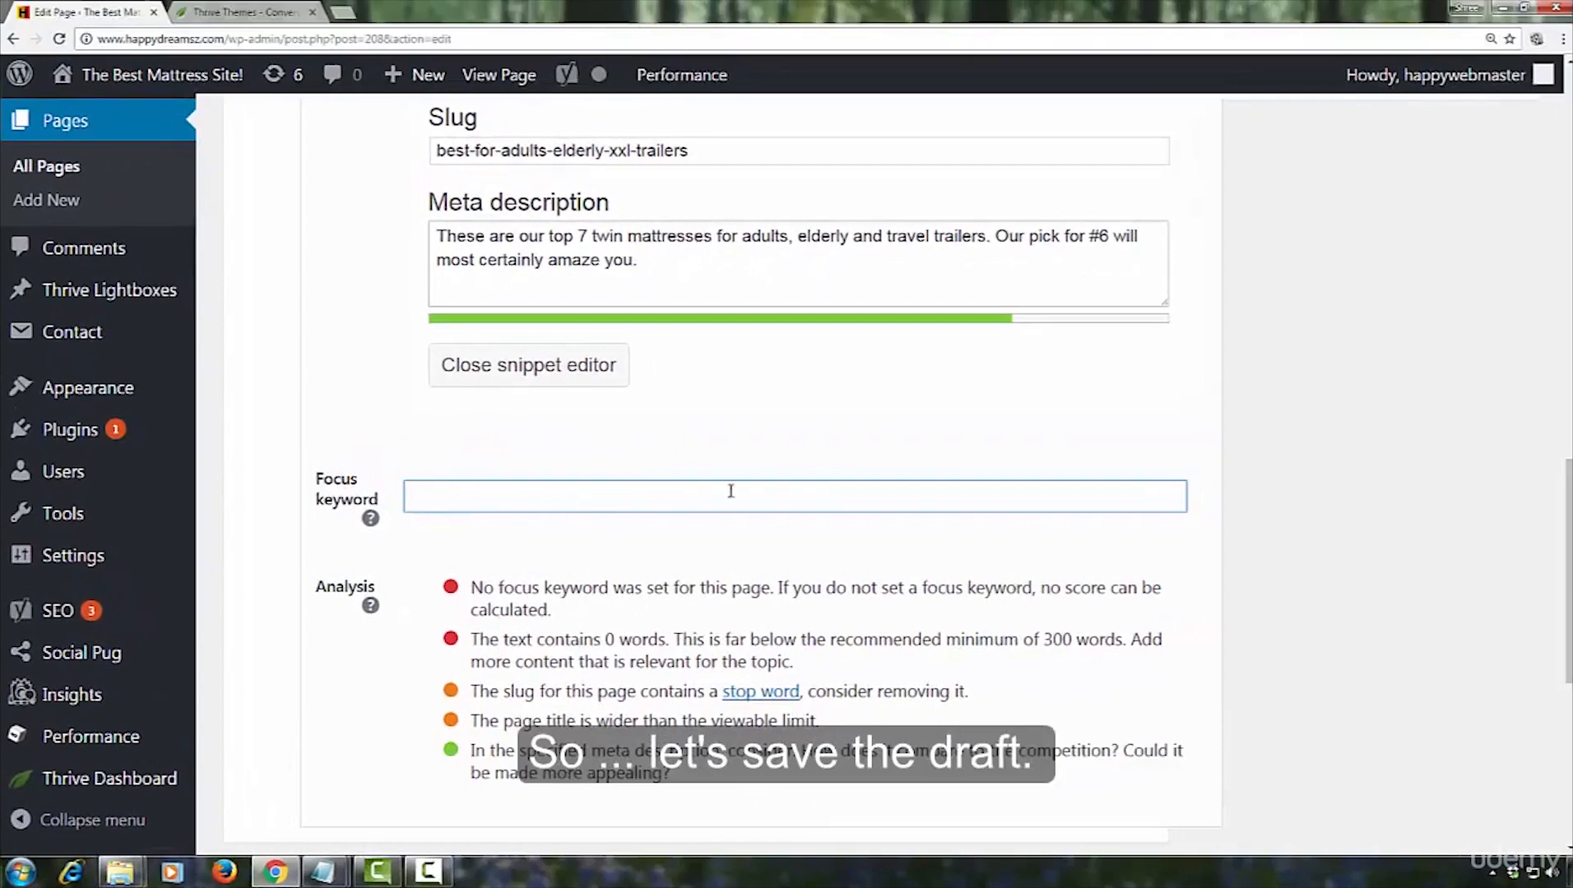
Save the twin mattress page as a draft
scroll(1304, 523, up, 5)
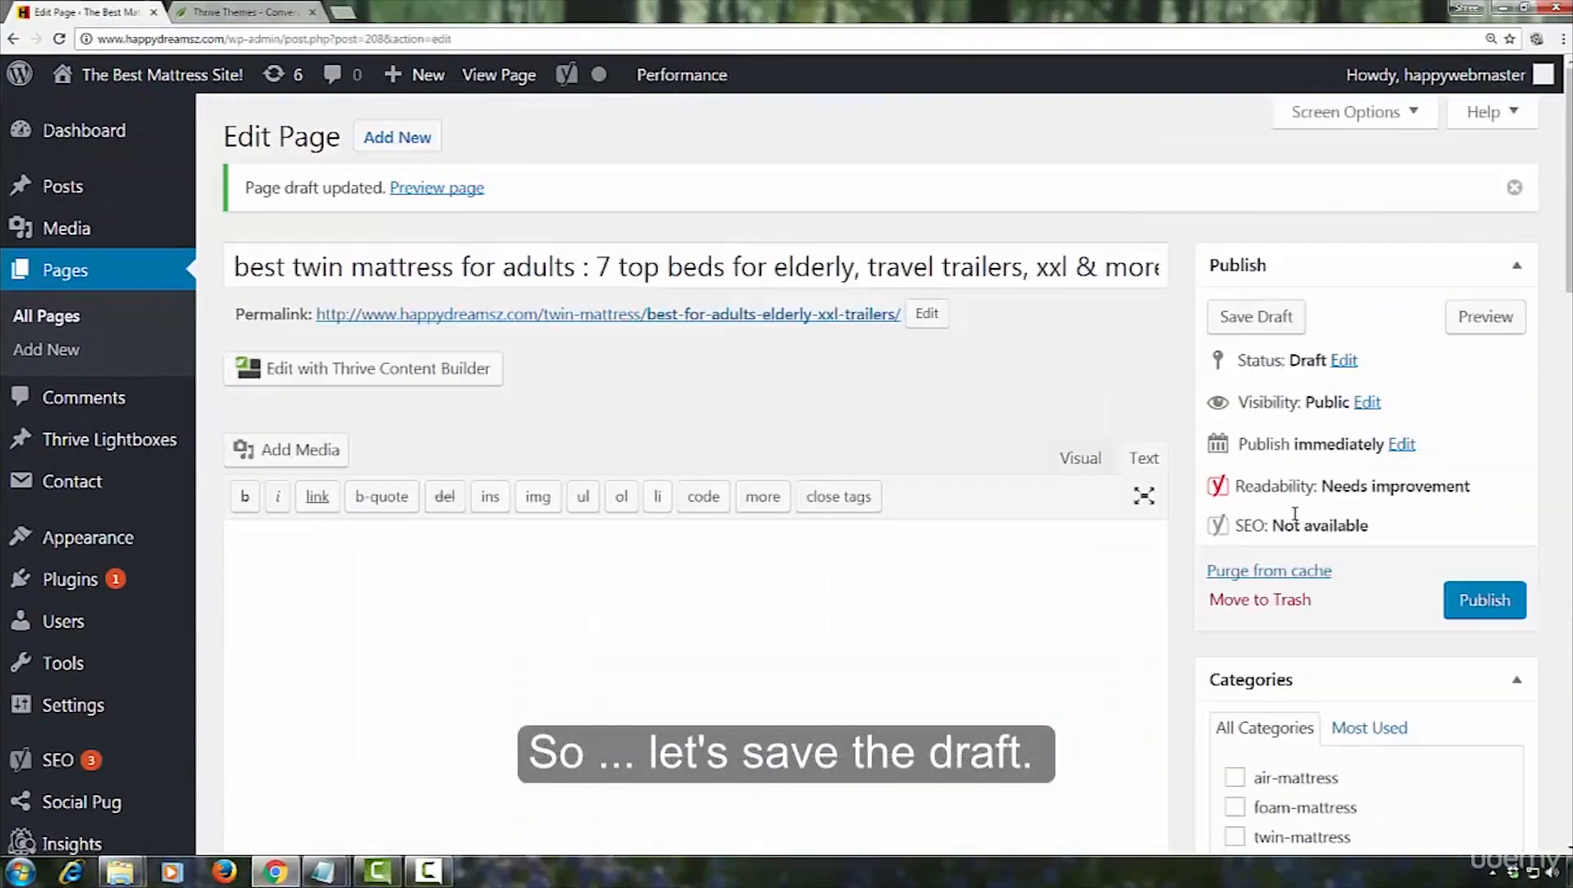
click(1271, 327)
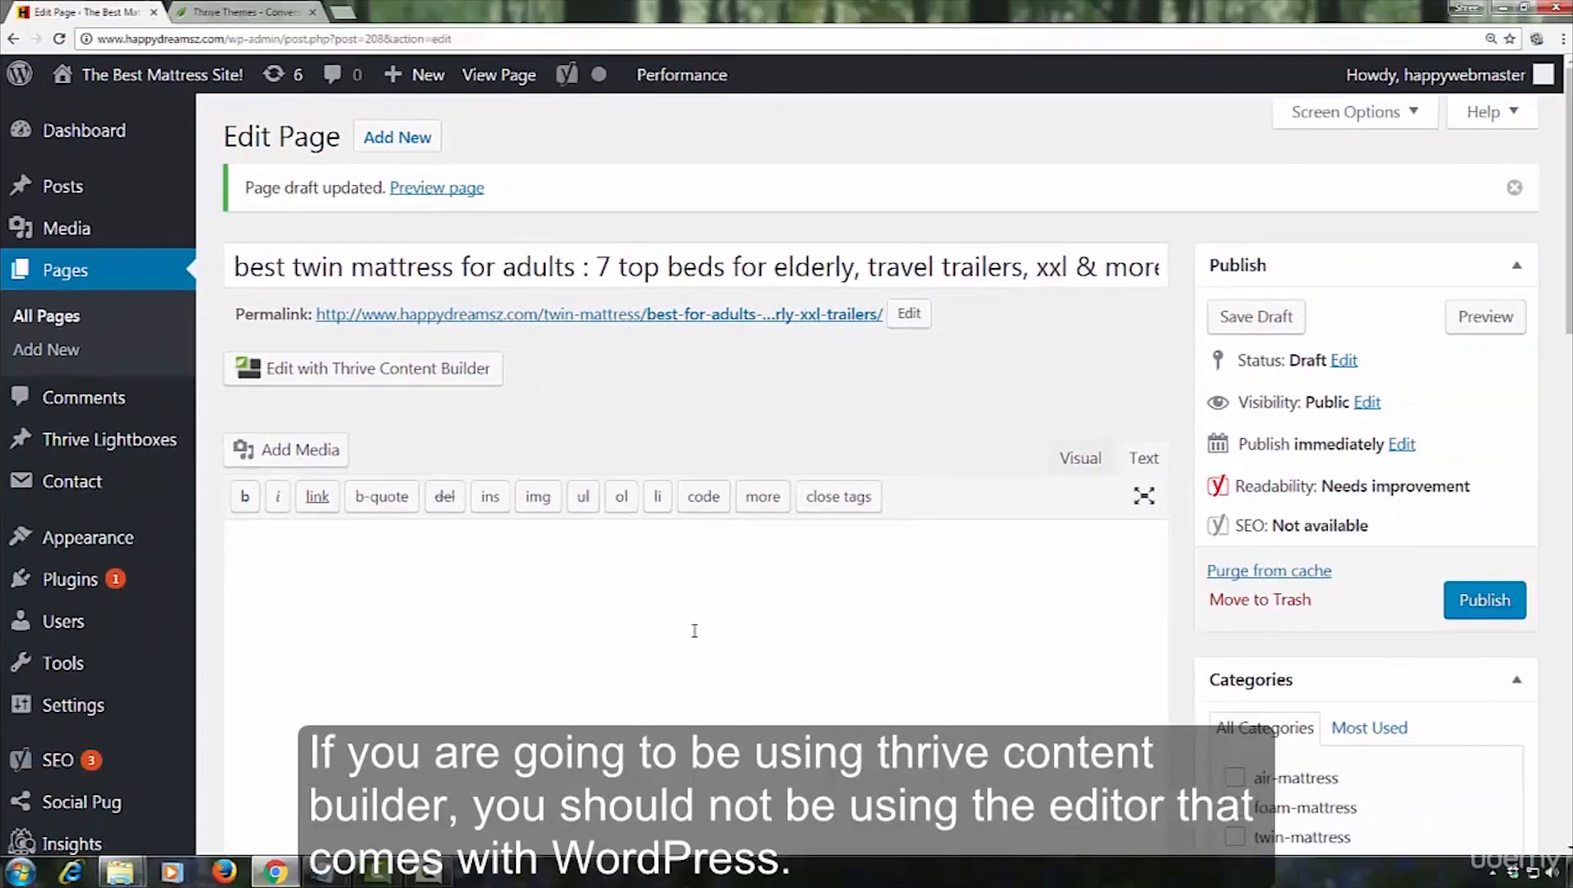
scroll(694, 631, down, 1)
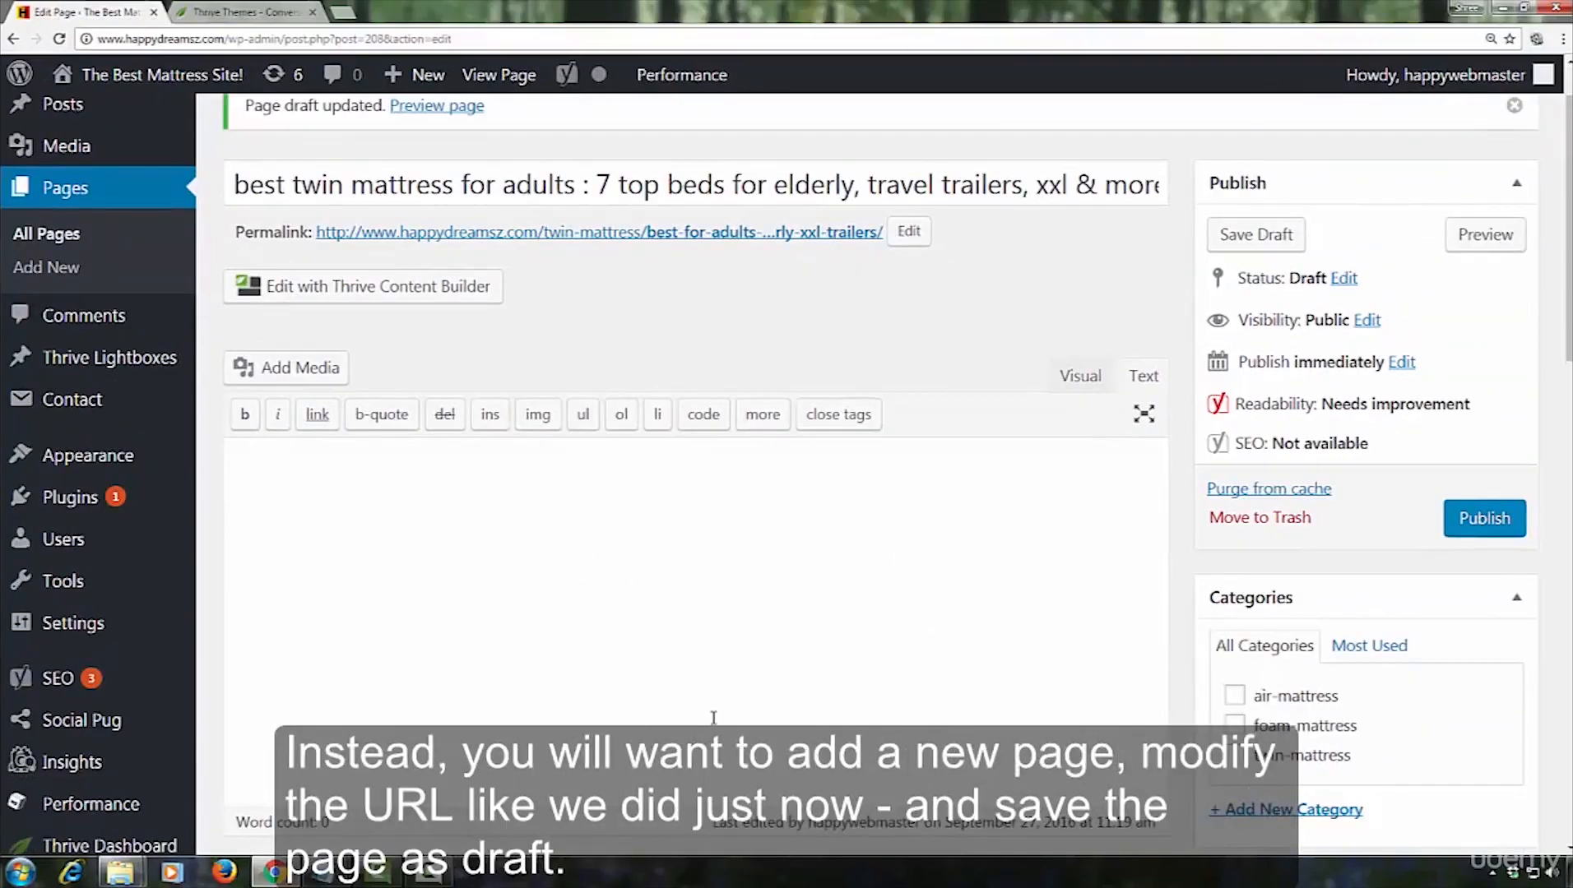
scroll(713, 717, up, 1)
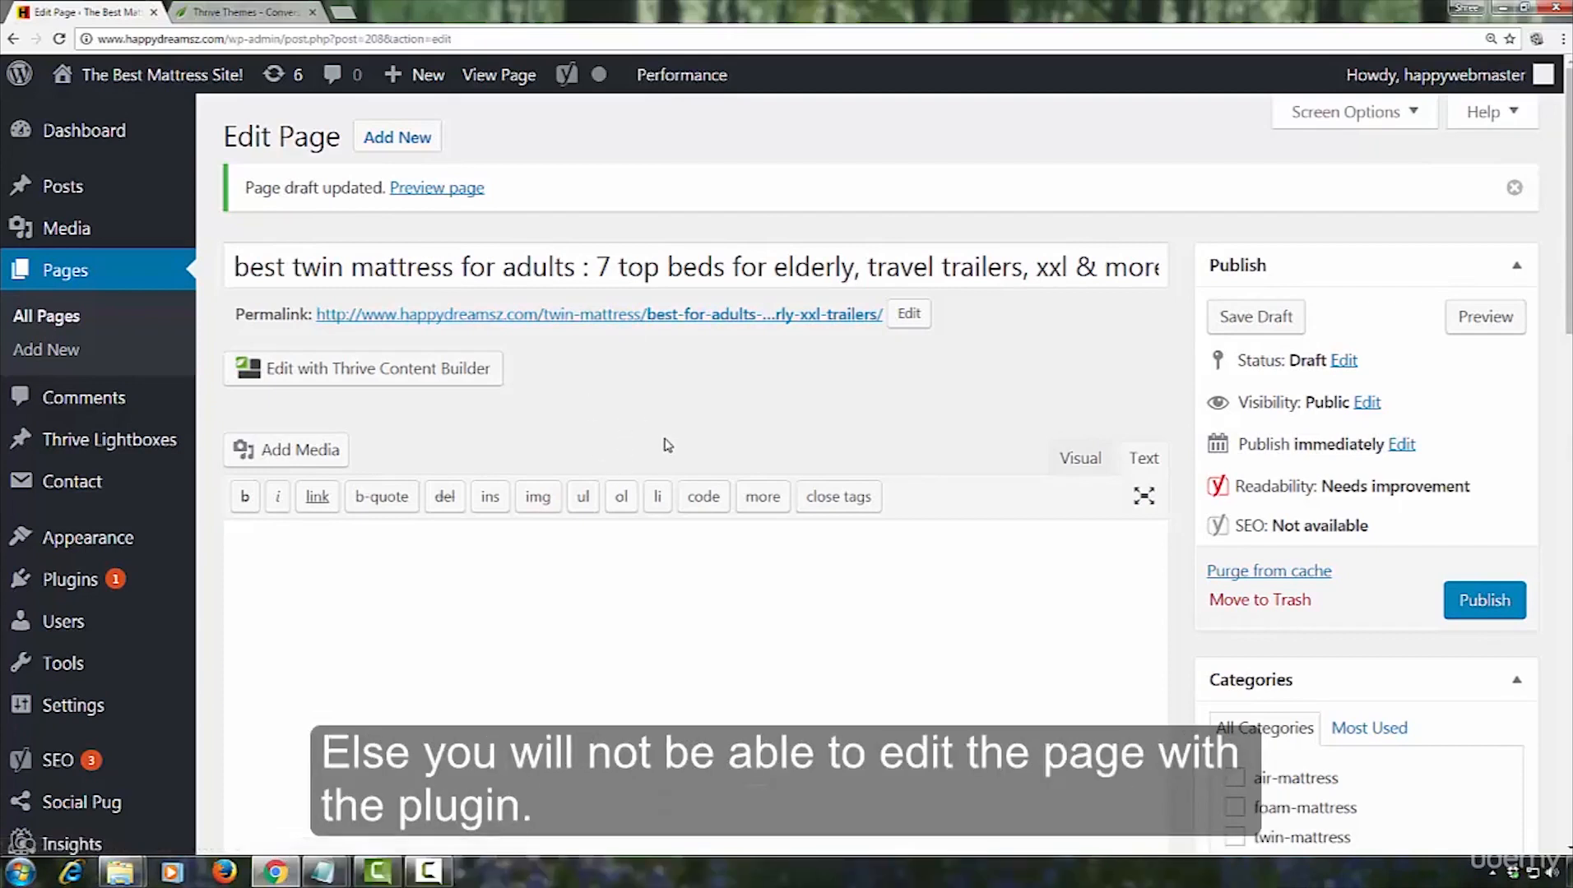
Open the Thrive Content Builder tutorials through the product tutorials of the Thrive Themes member dashboard
click(280, 13)
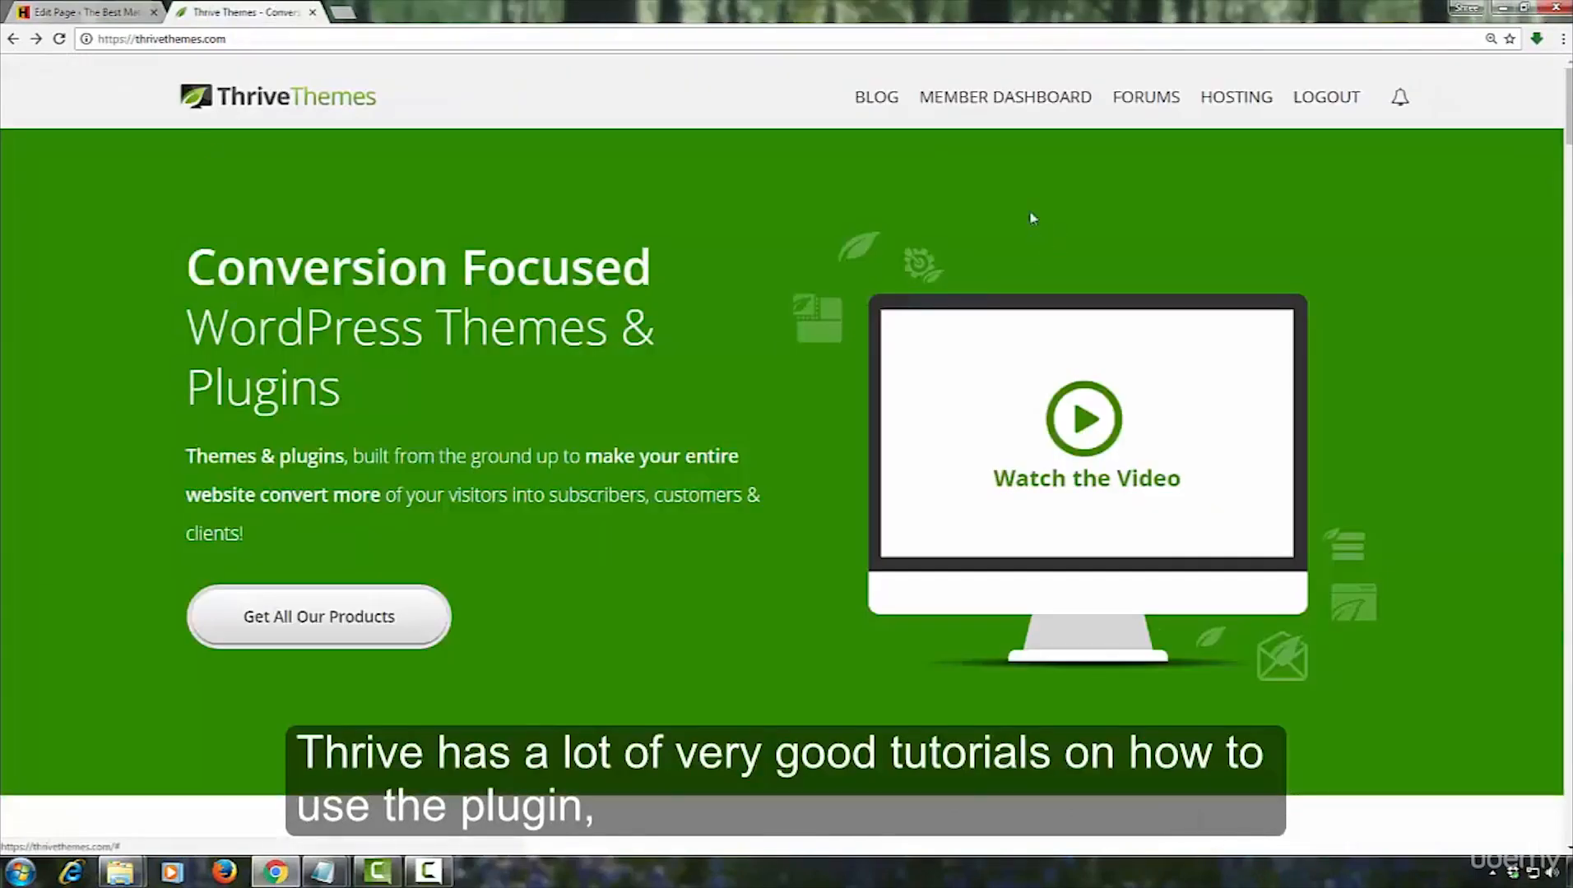
click(966, 105)
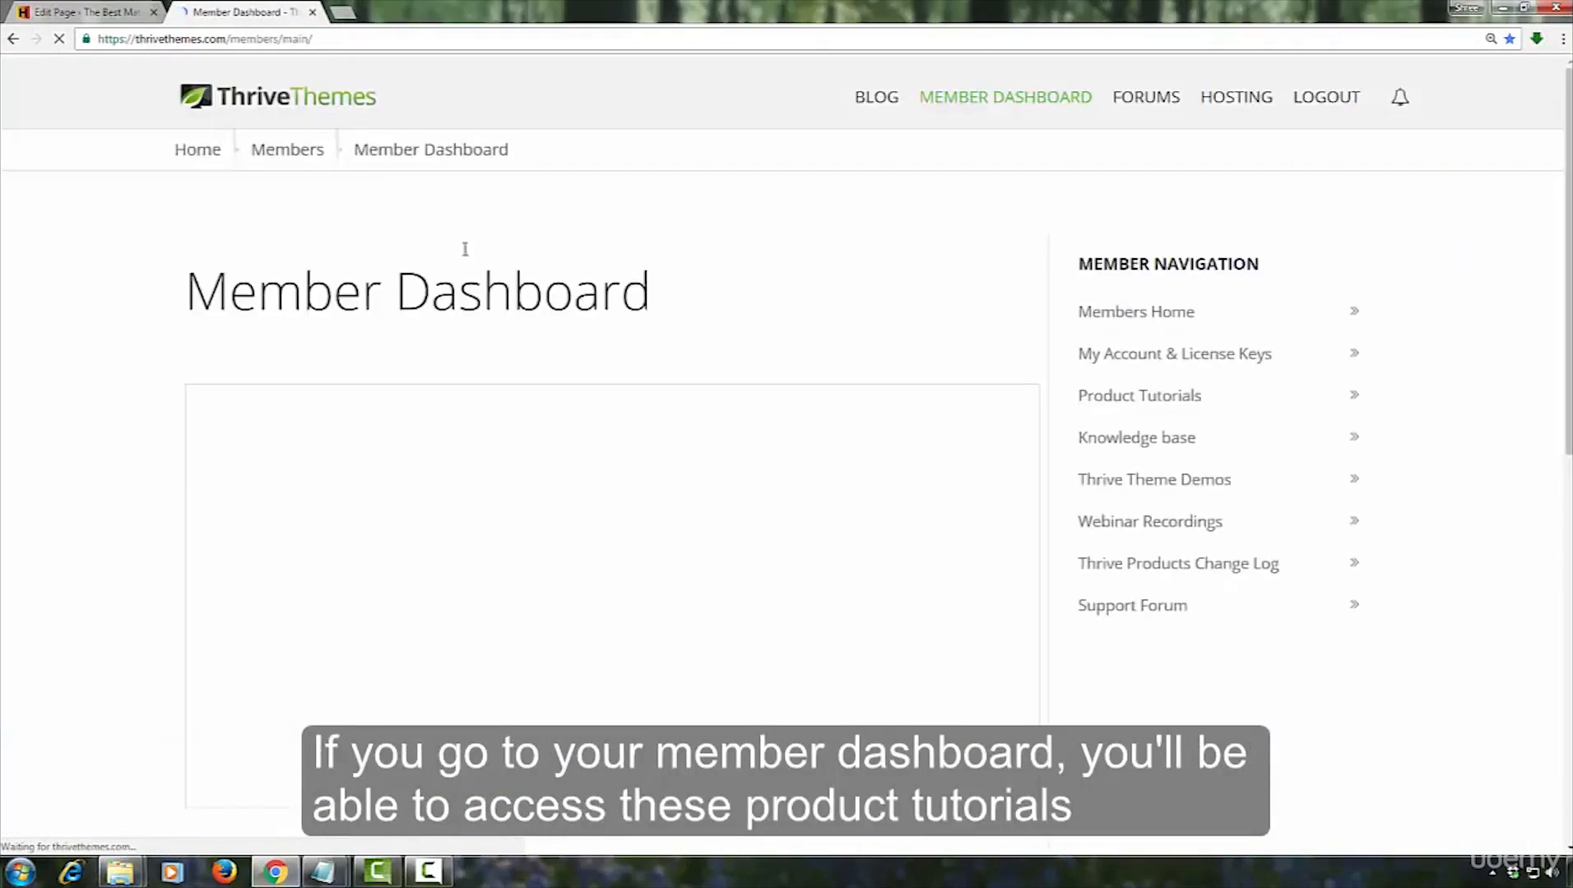
click(1107, 397)
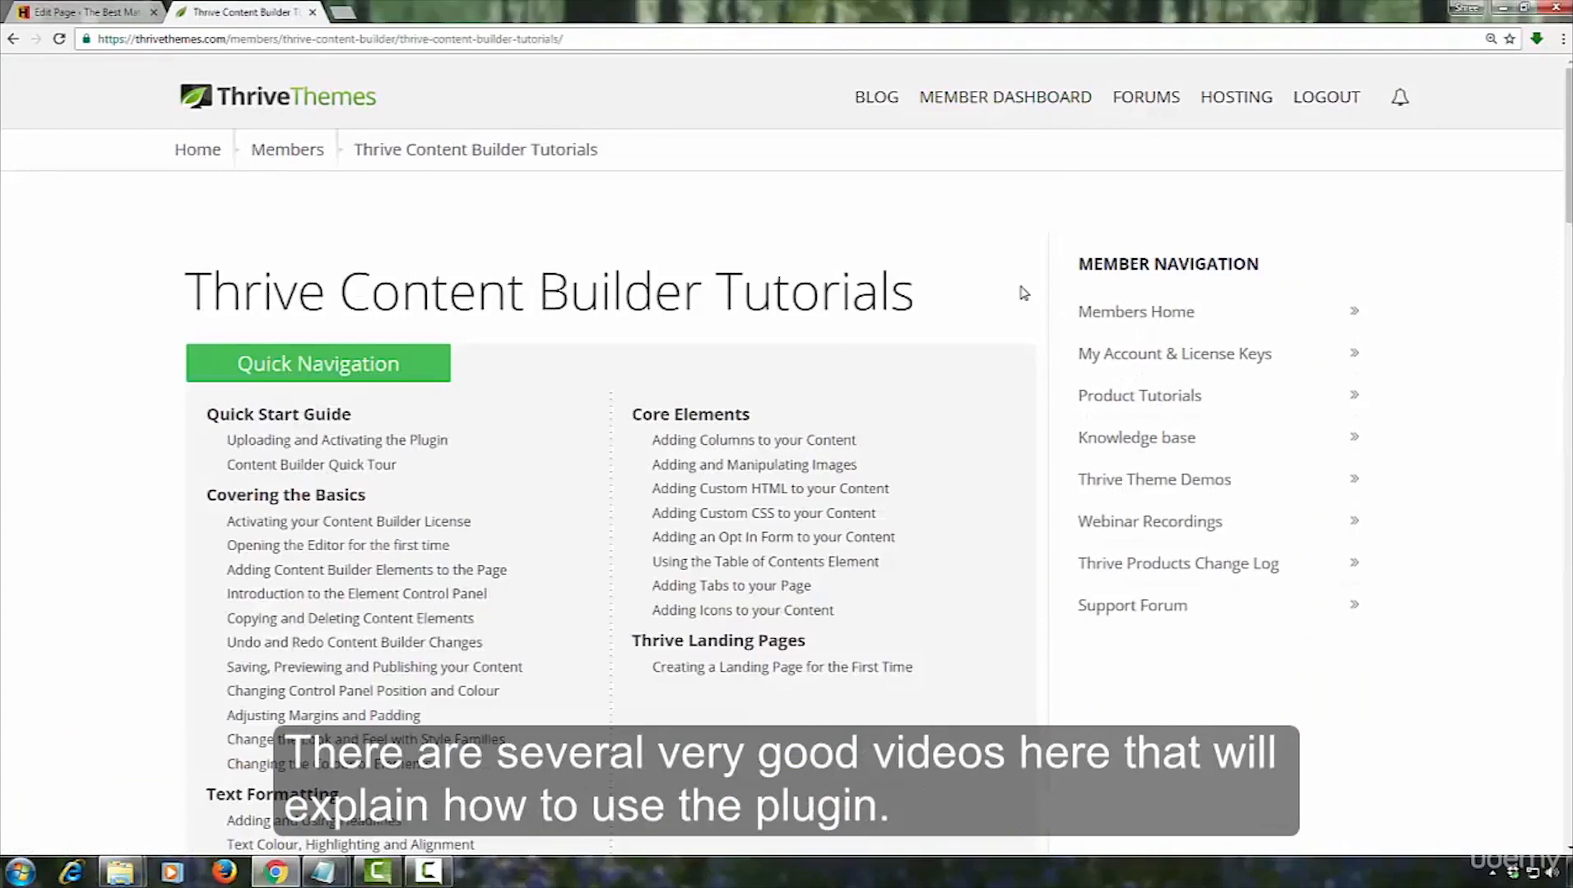
Look through the Content Builder tutorial videos, including the basics, Text Formatting and Core Elements sections
scroll(923, 296, down, 3)
scroll(996, 394, down, 12)
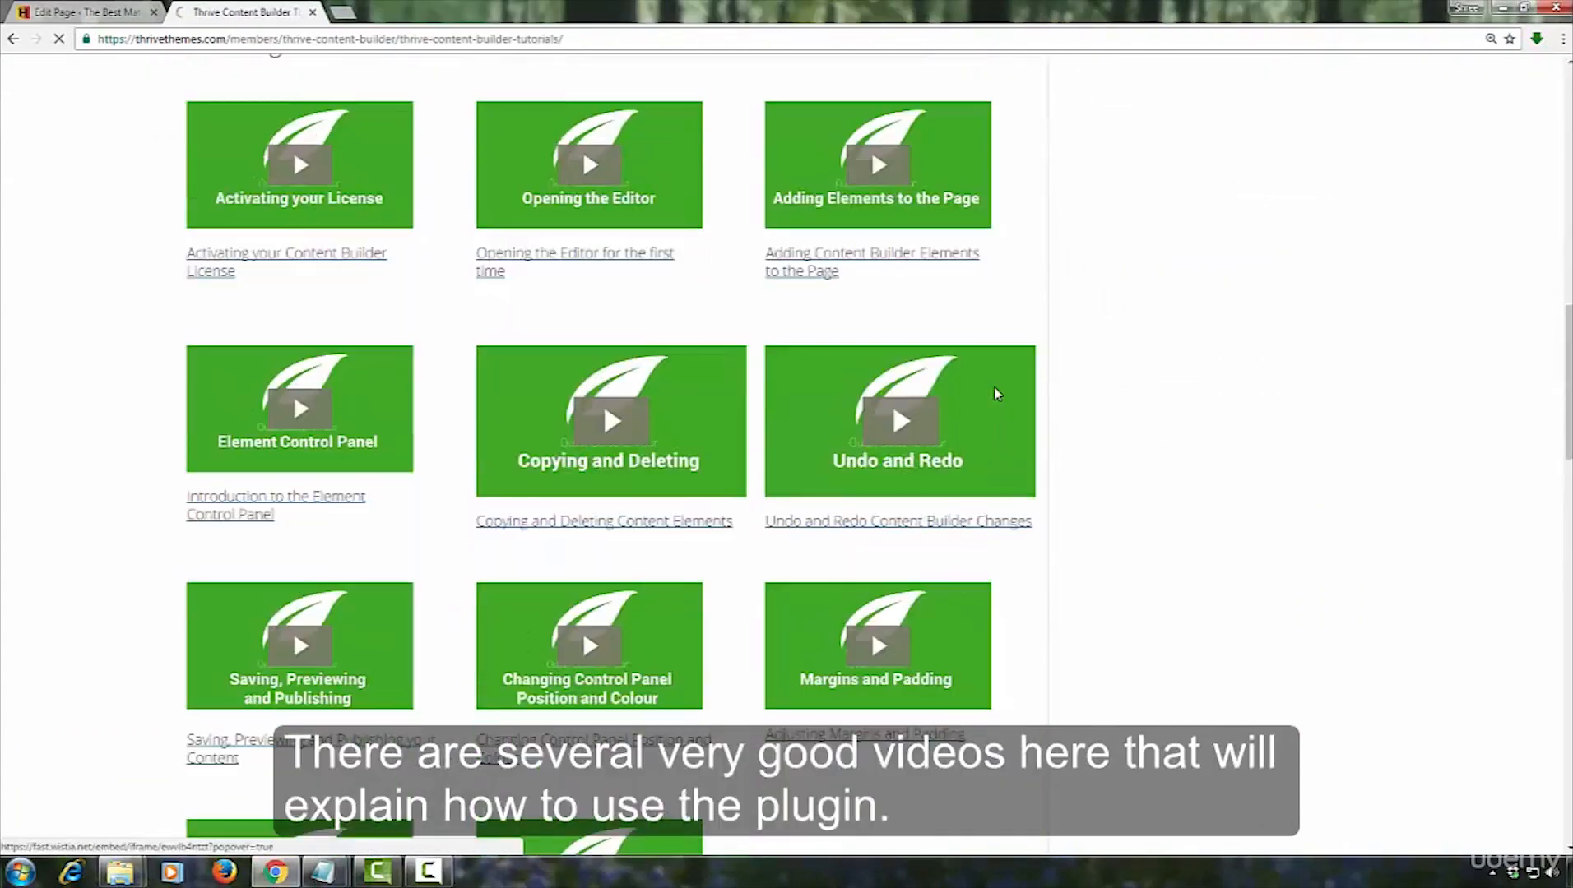
scroll(995, 394, down, 5)
scroll(997, 396, down, 5)
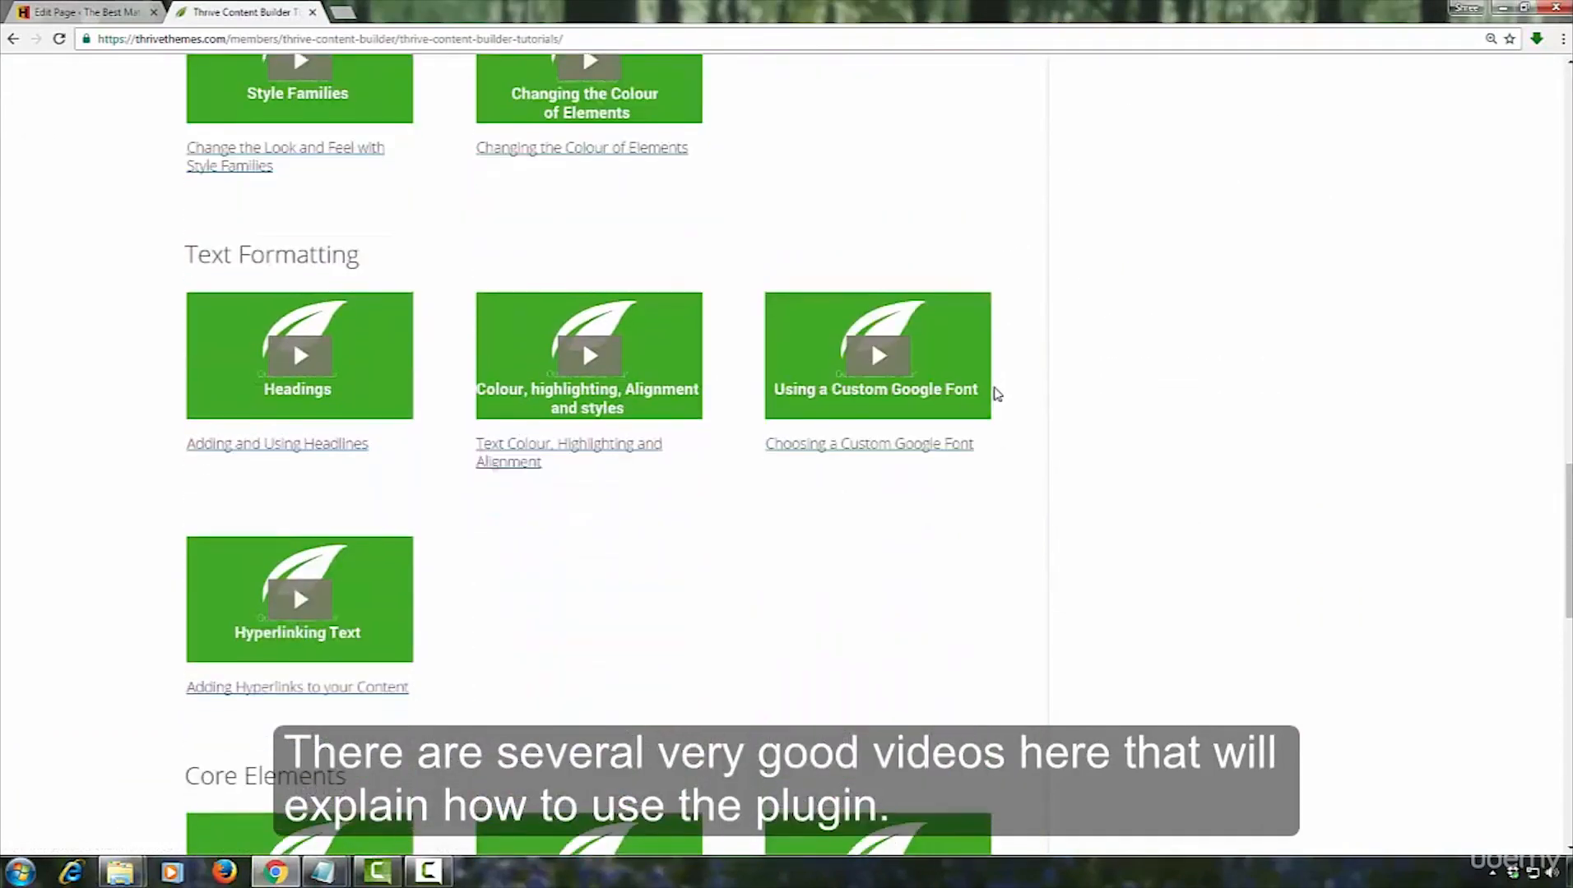
scroll(997, 394, down, 9)
scroll(995, 394, down, 3)
scroll(995, 394, up, 20)
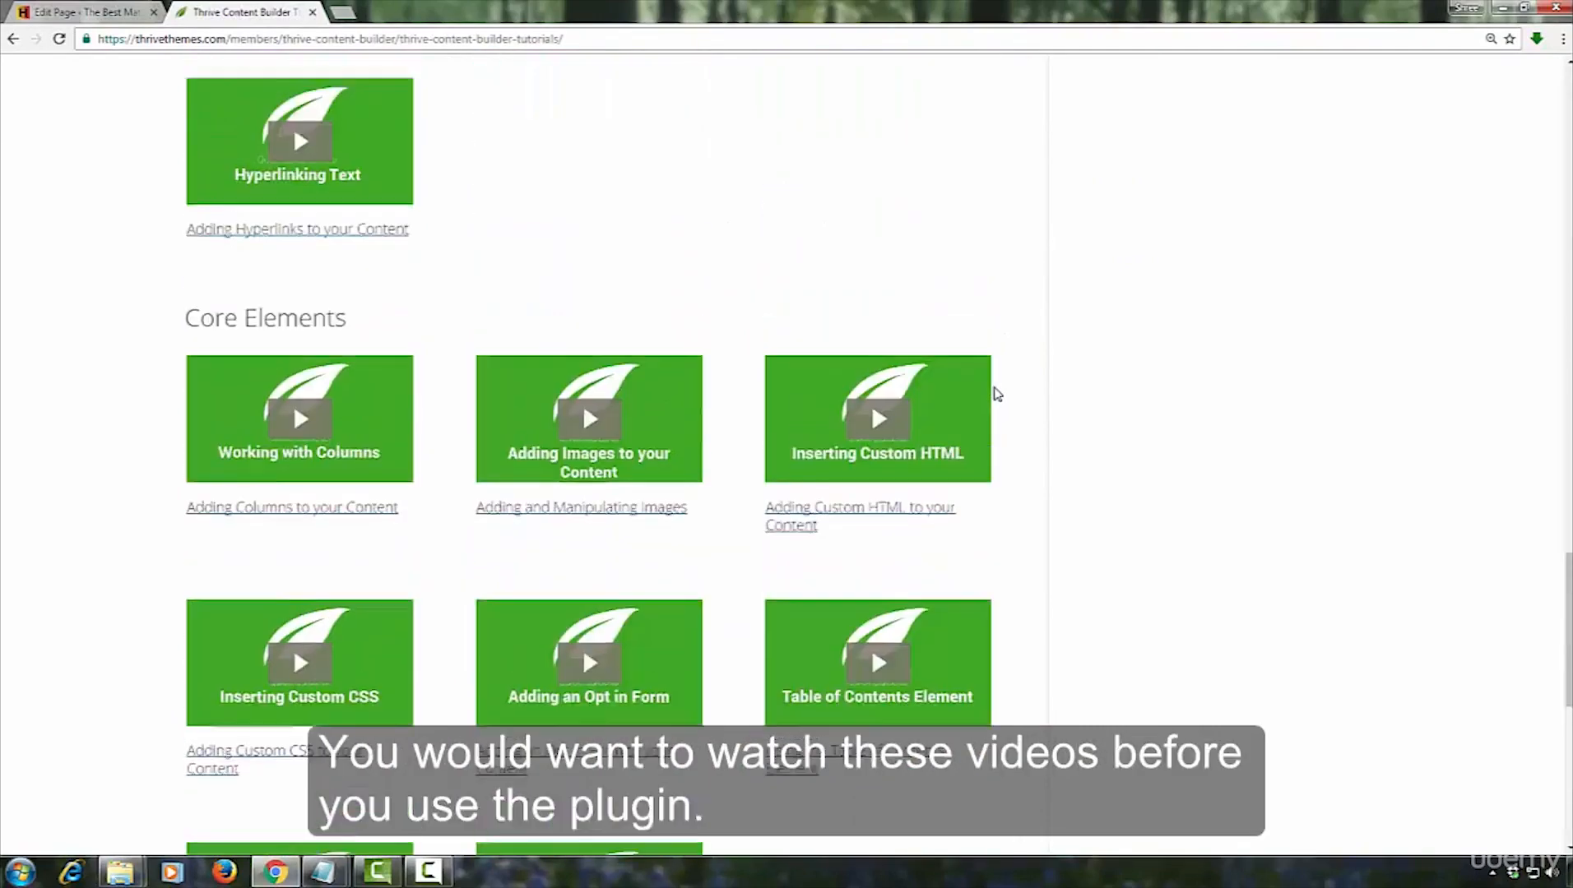
scroll(997, 394, down, 20)
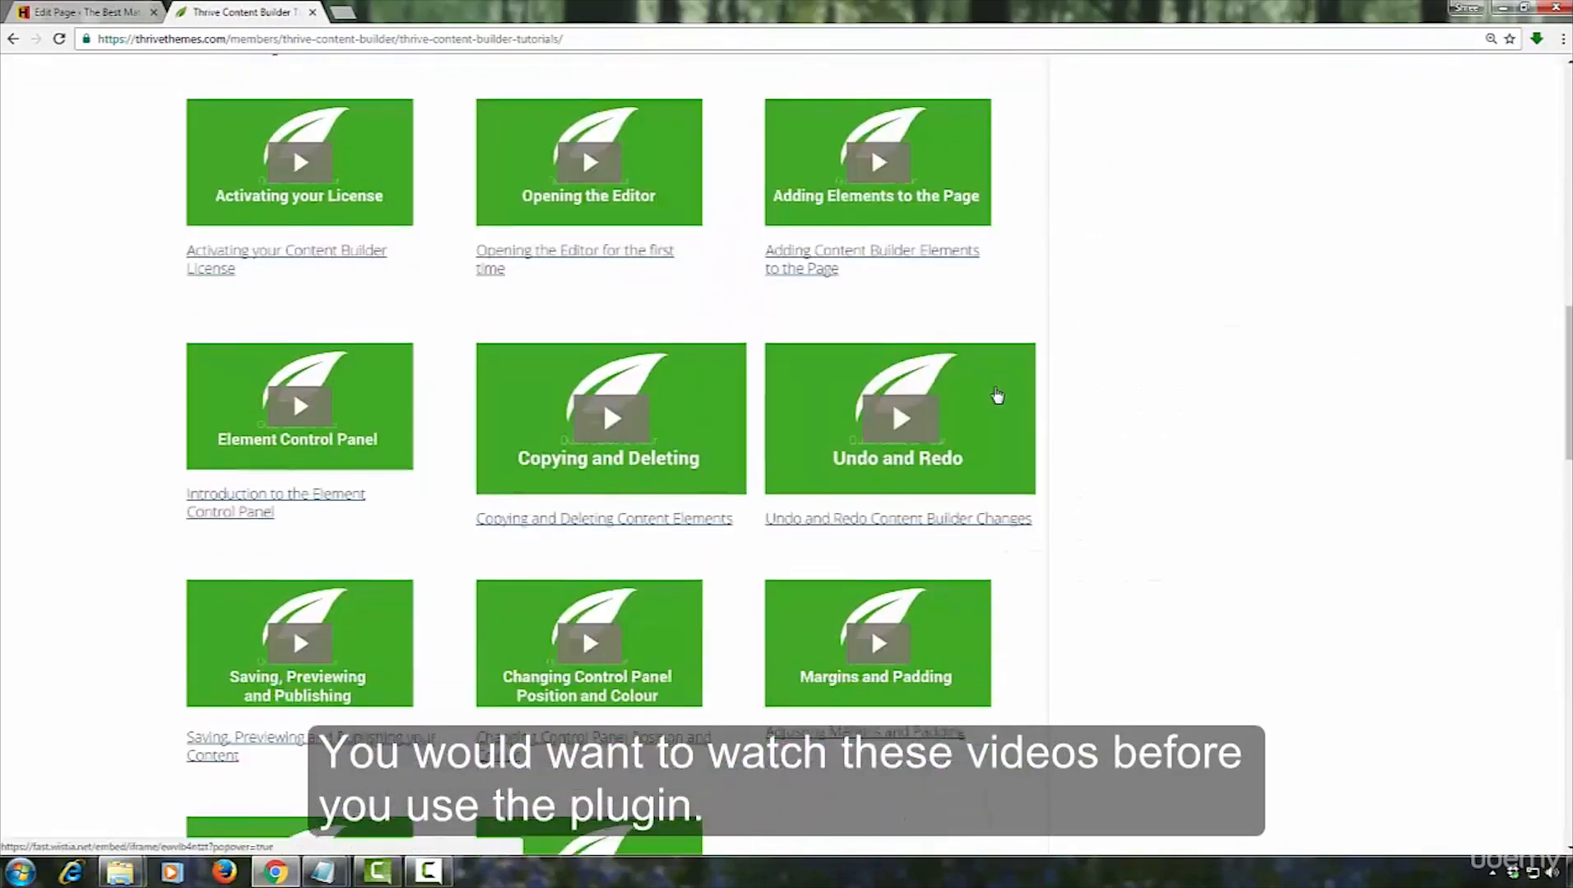
scroll(997, 394, up, 20)
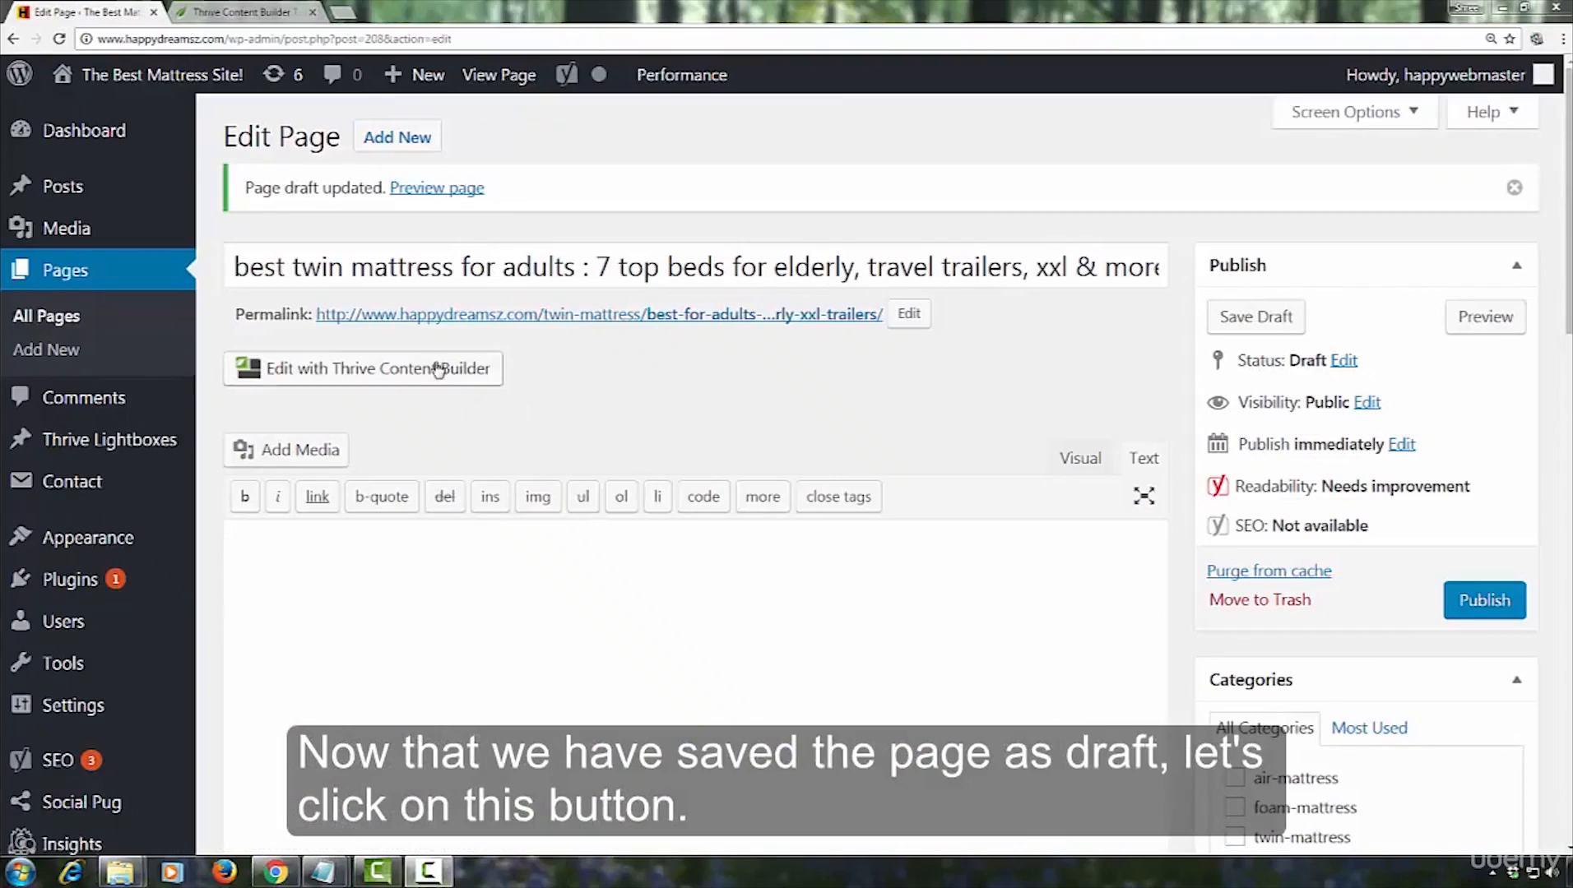
Launch Thrive Content Builder for the draft page and open its license activation form at the license key field
click(350, 378)
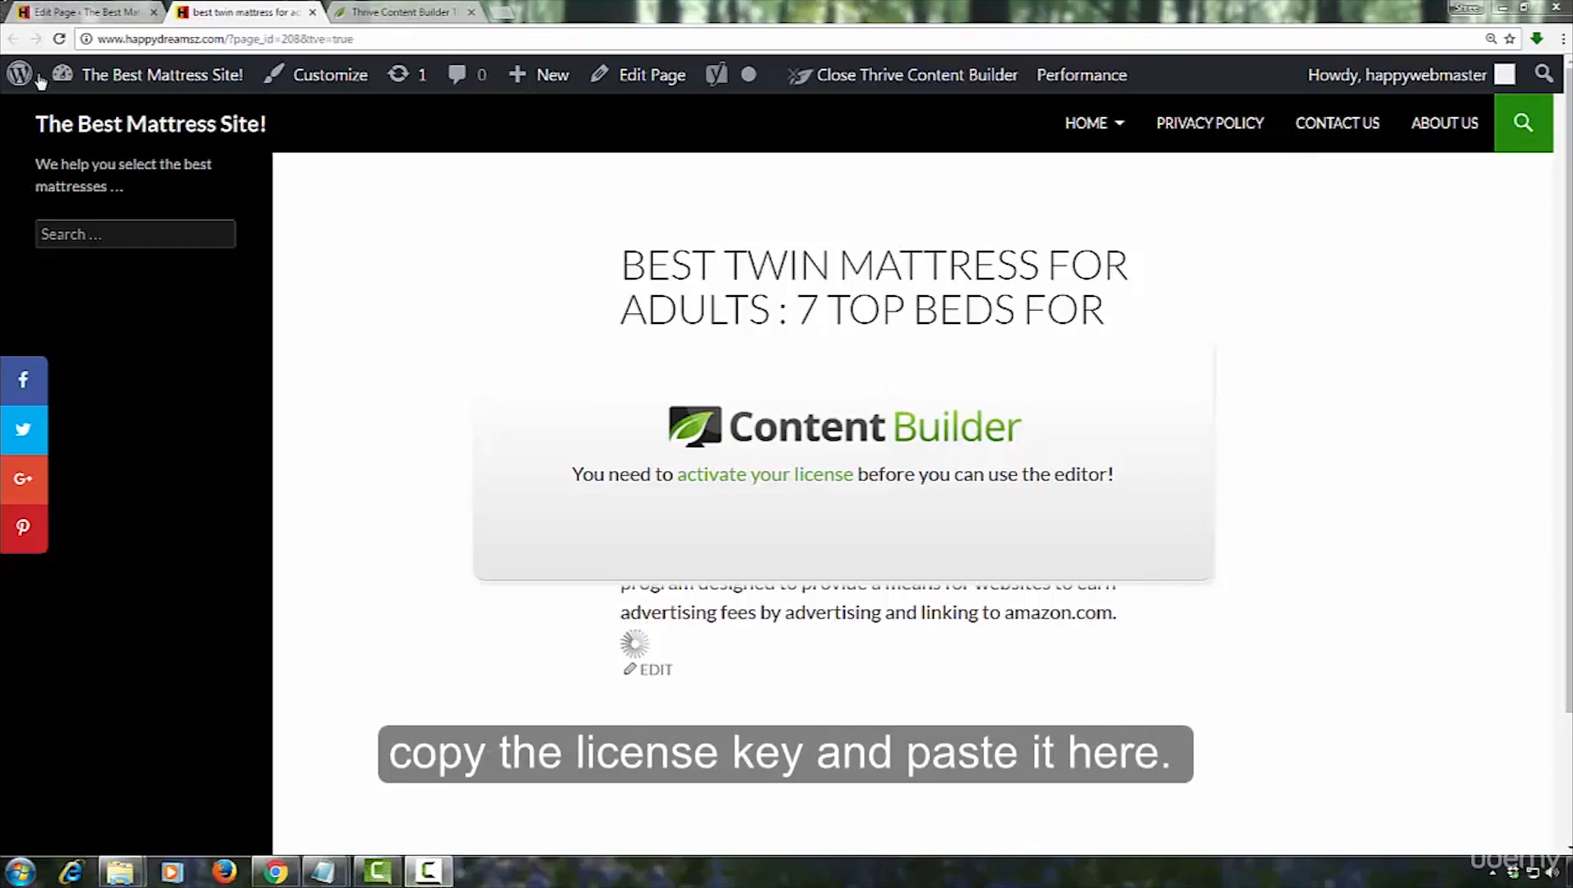
mouse_move(40, 84)
click(765, 474)
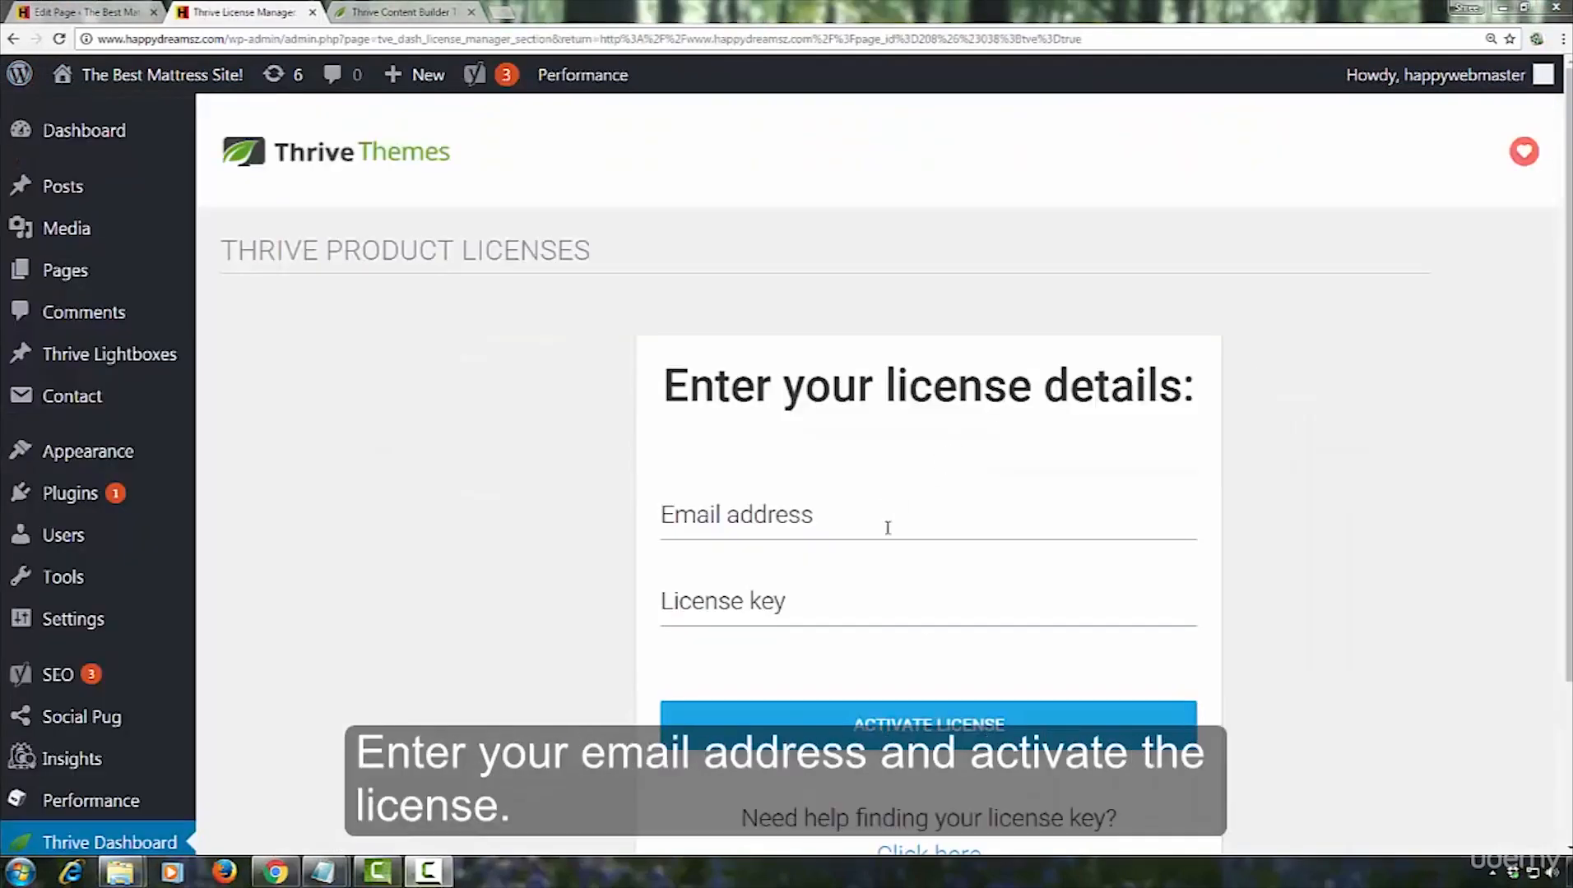
click(858, 596)
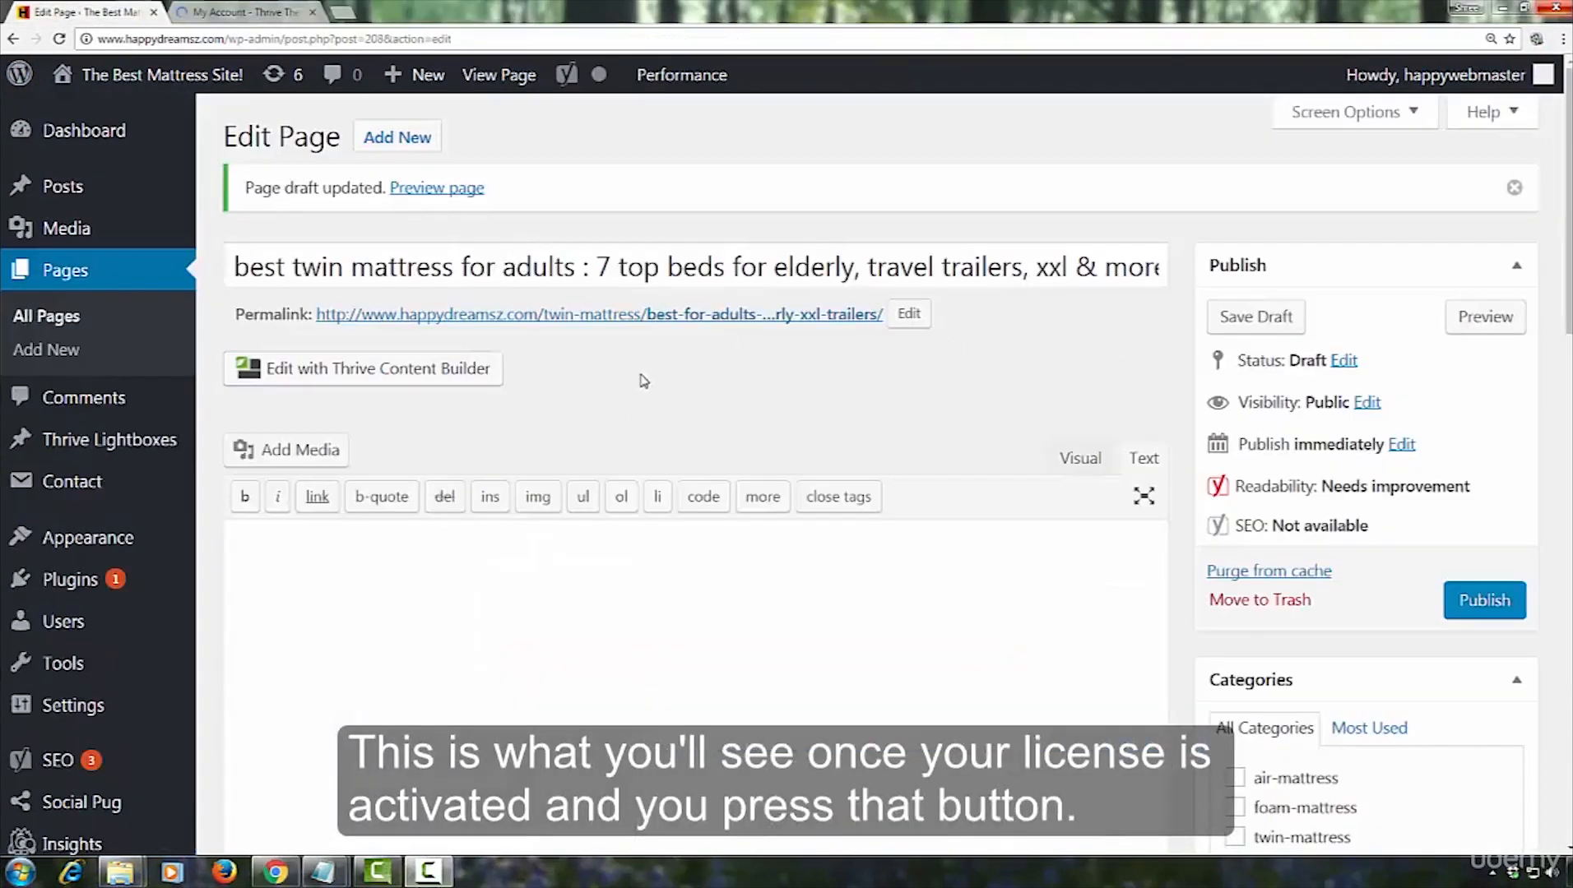
Open the draft page in Thrive Content Builder and look over the available content elements
click(360, 375)
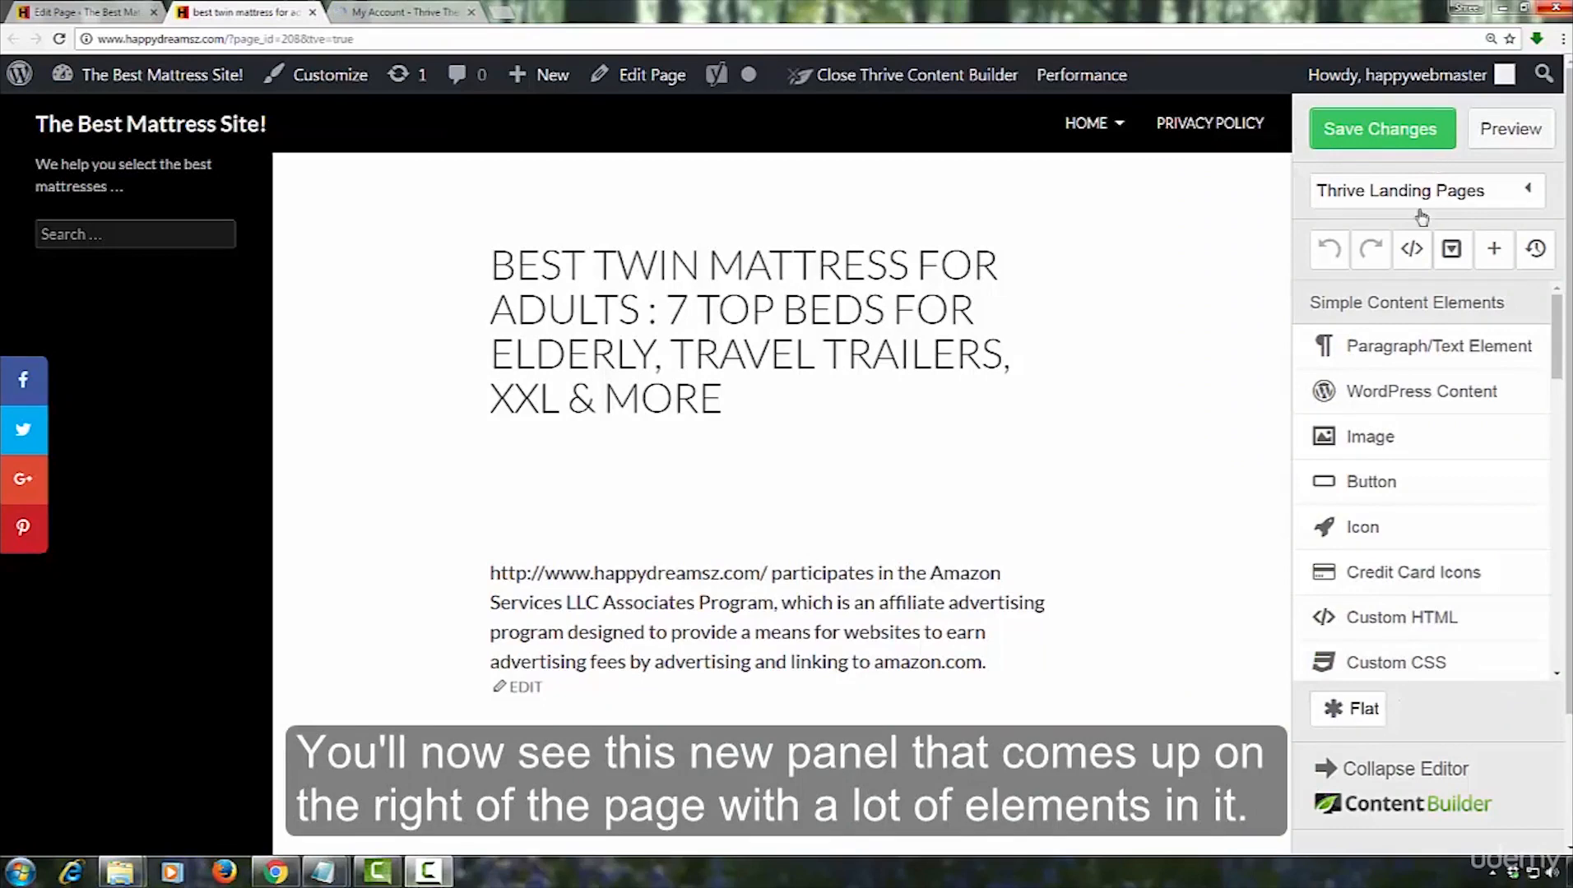
drag(1560, 333, 1557, 288)
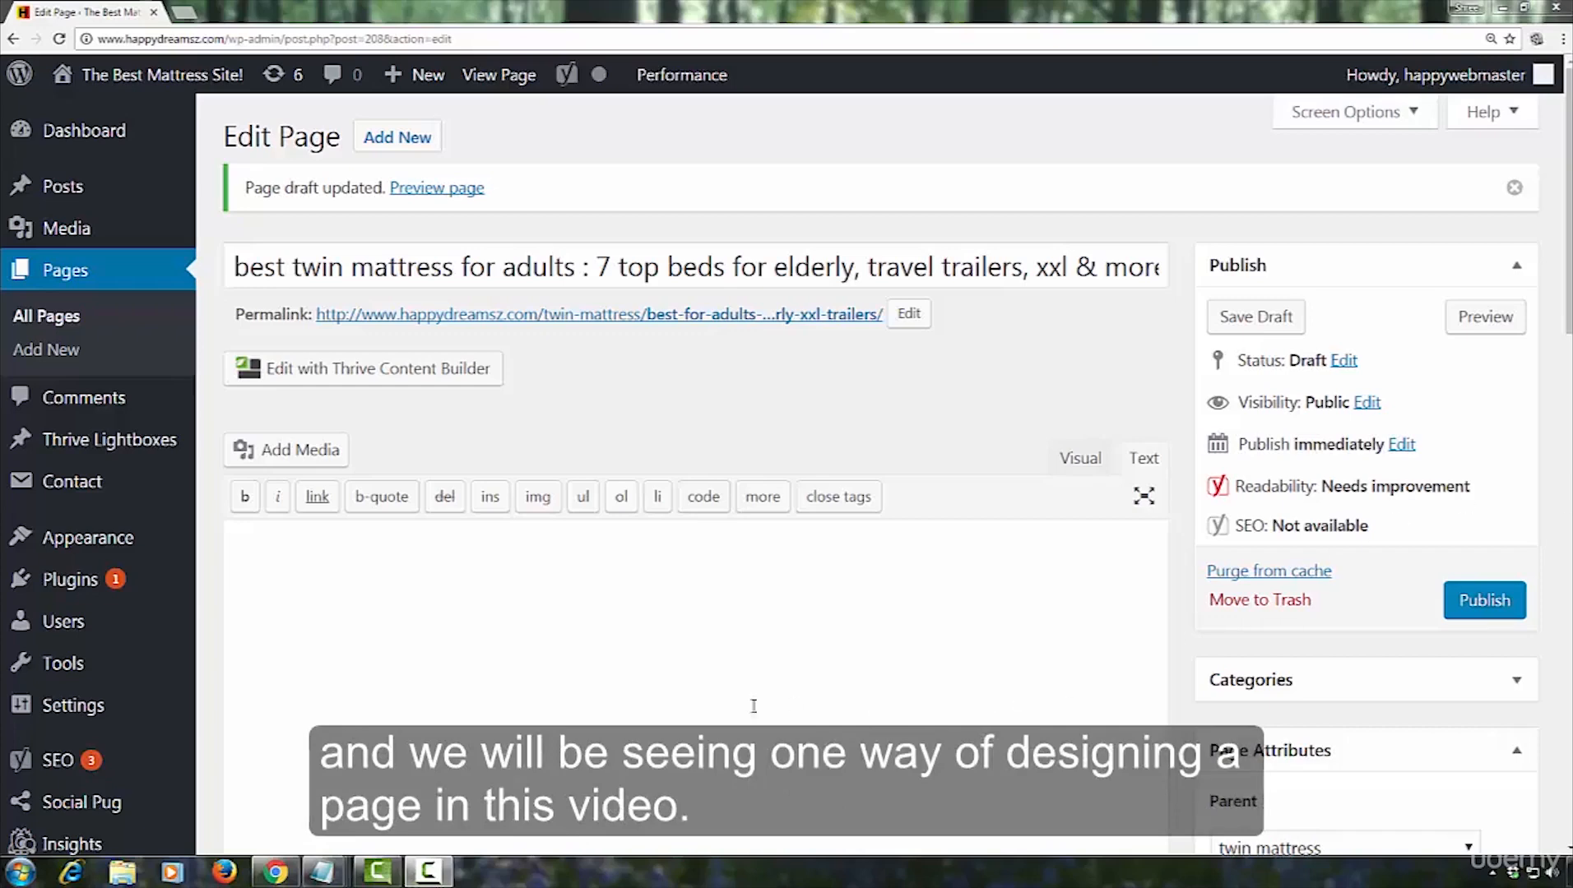
click(332, 378)
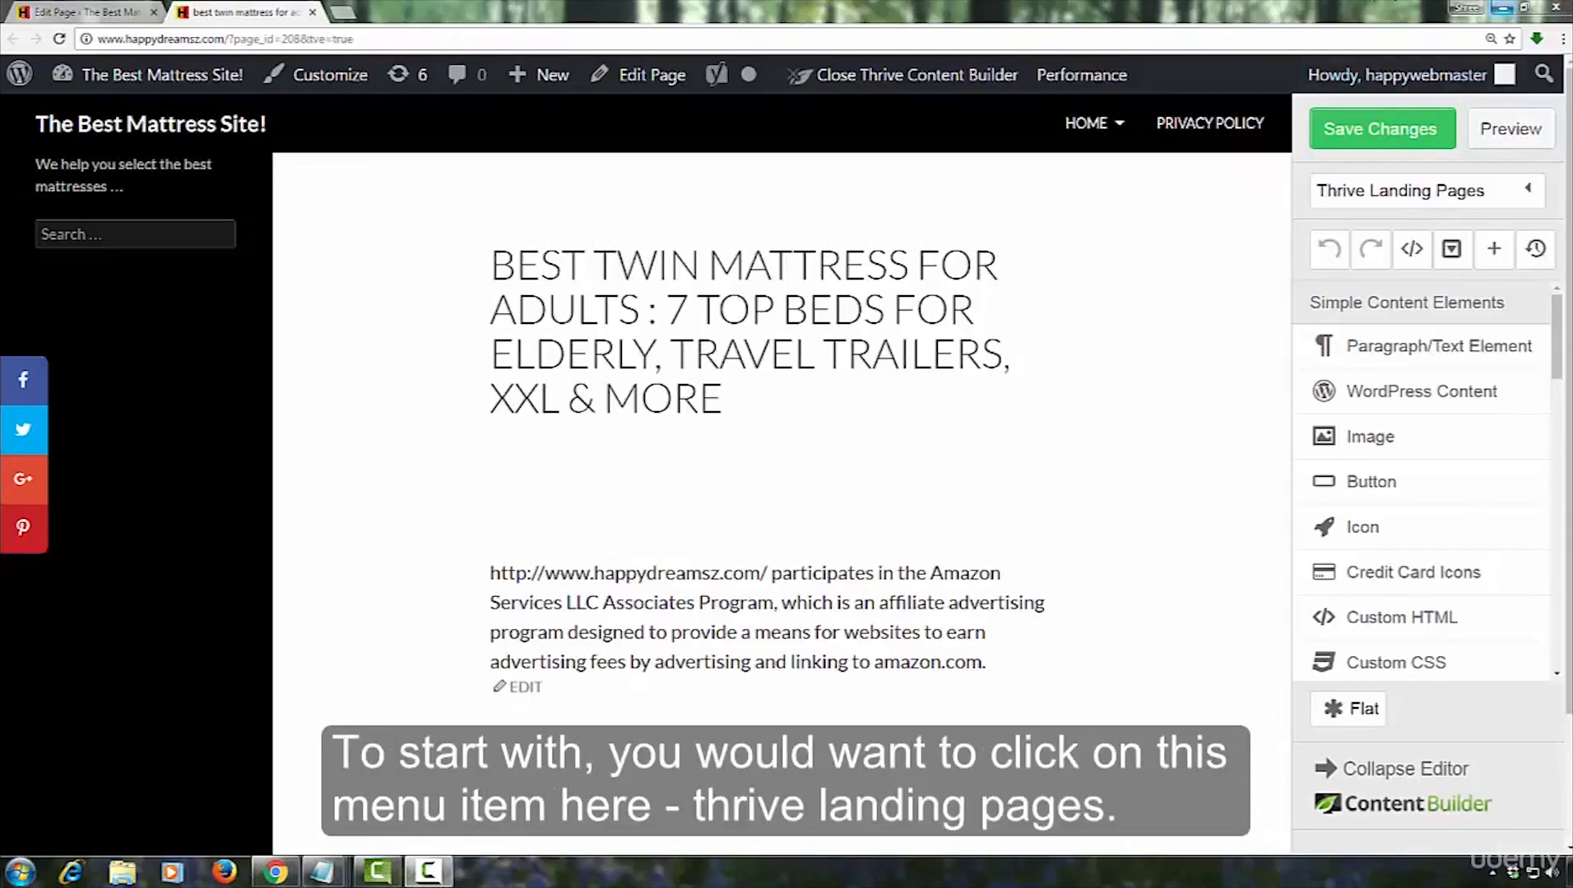
Open the landing page template chooser and browse the default and custom landing pages
click(1527, 193)
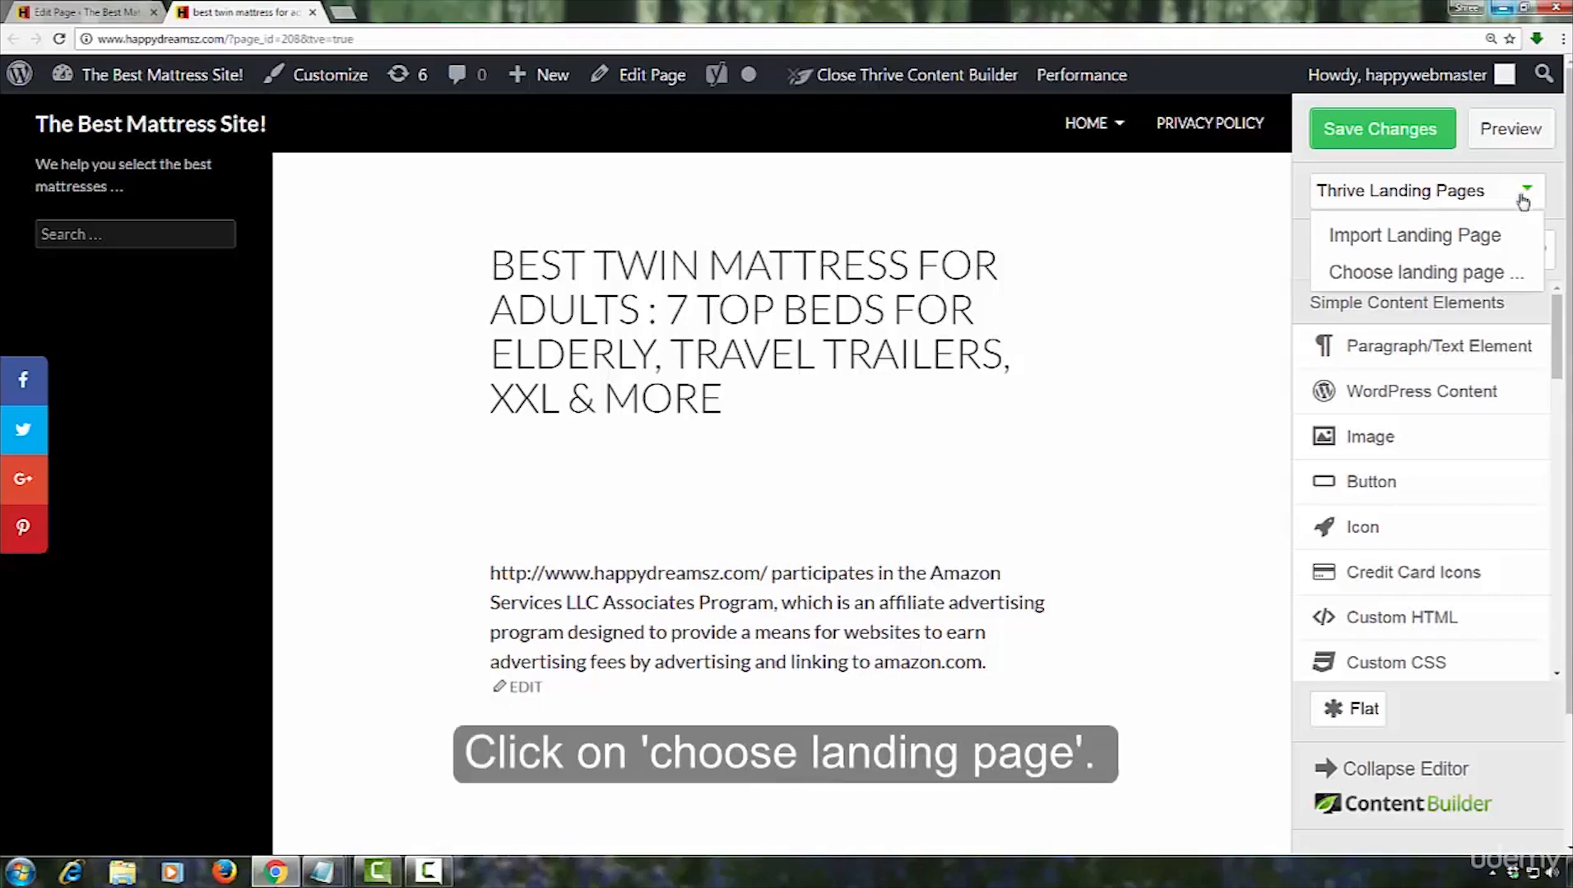
click(1448, 277)
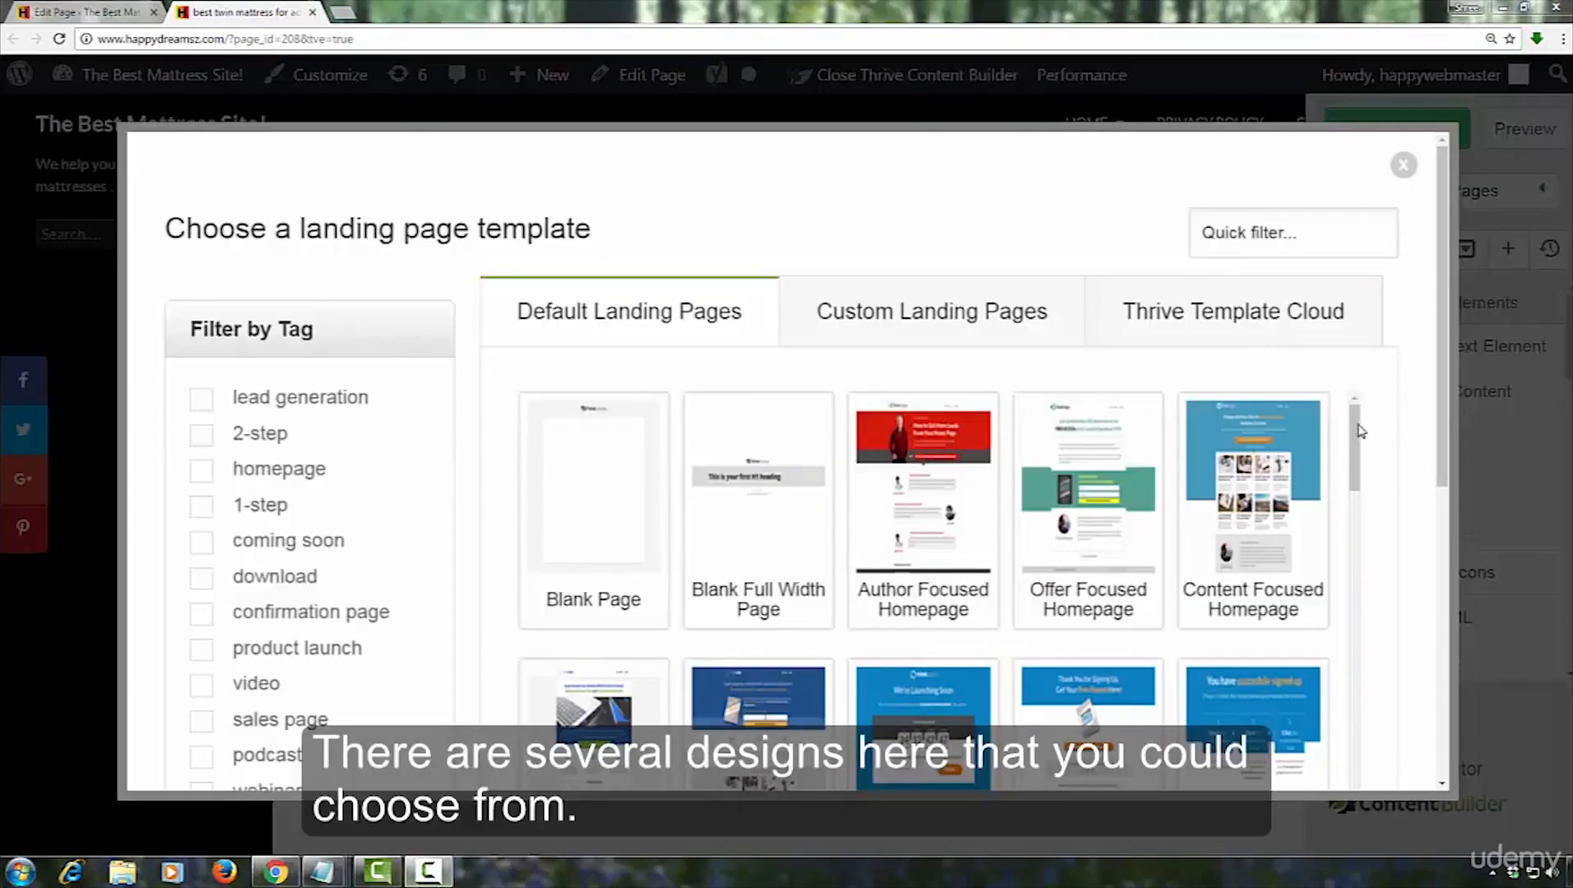
drag(1355, 447, 1326, 420)
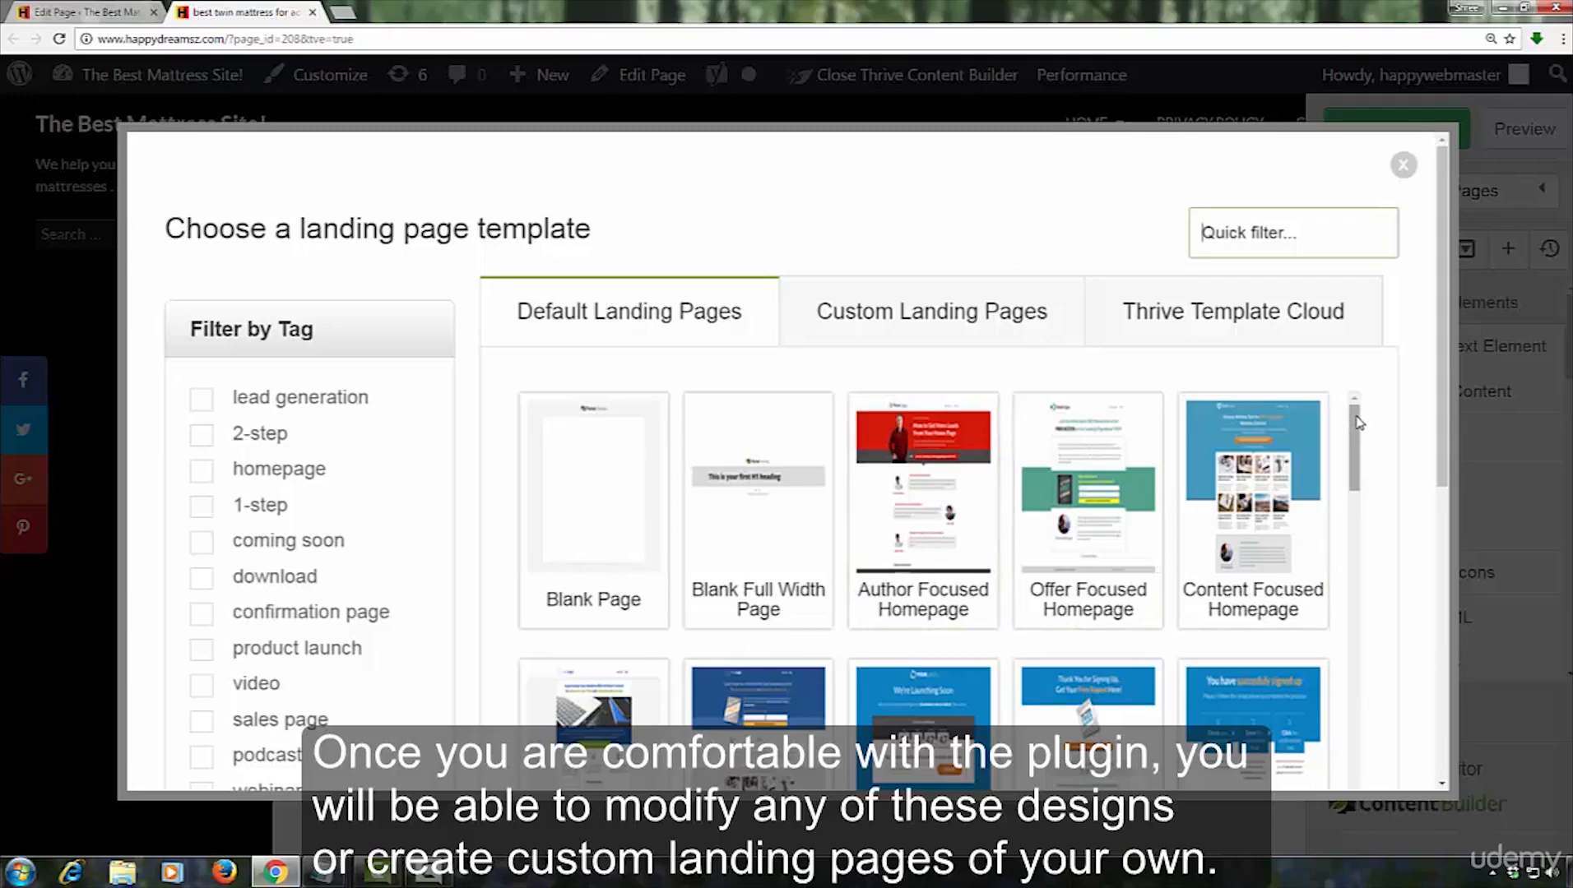
click(979, 317)
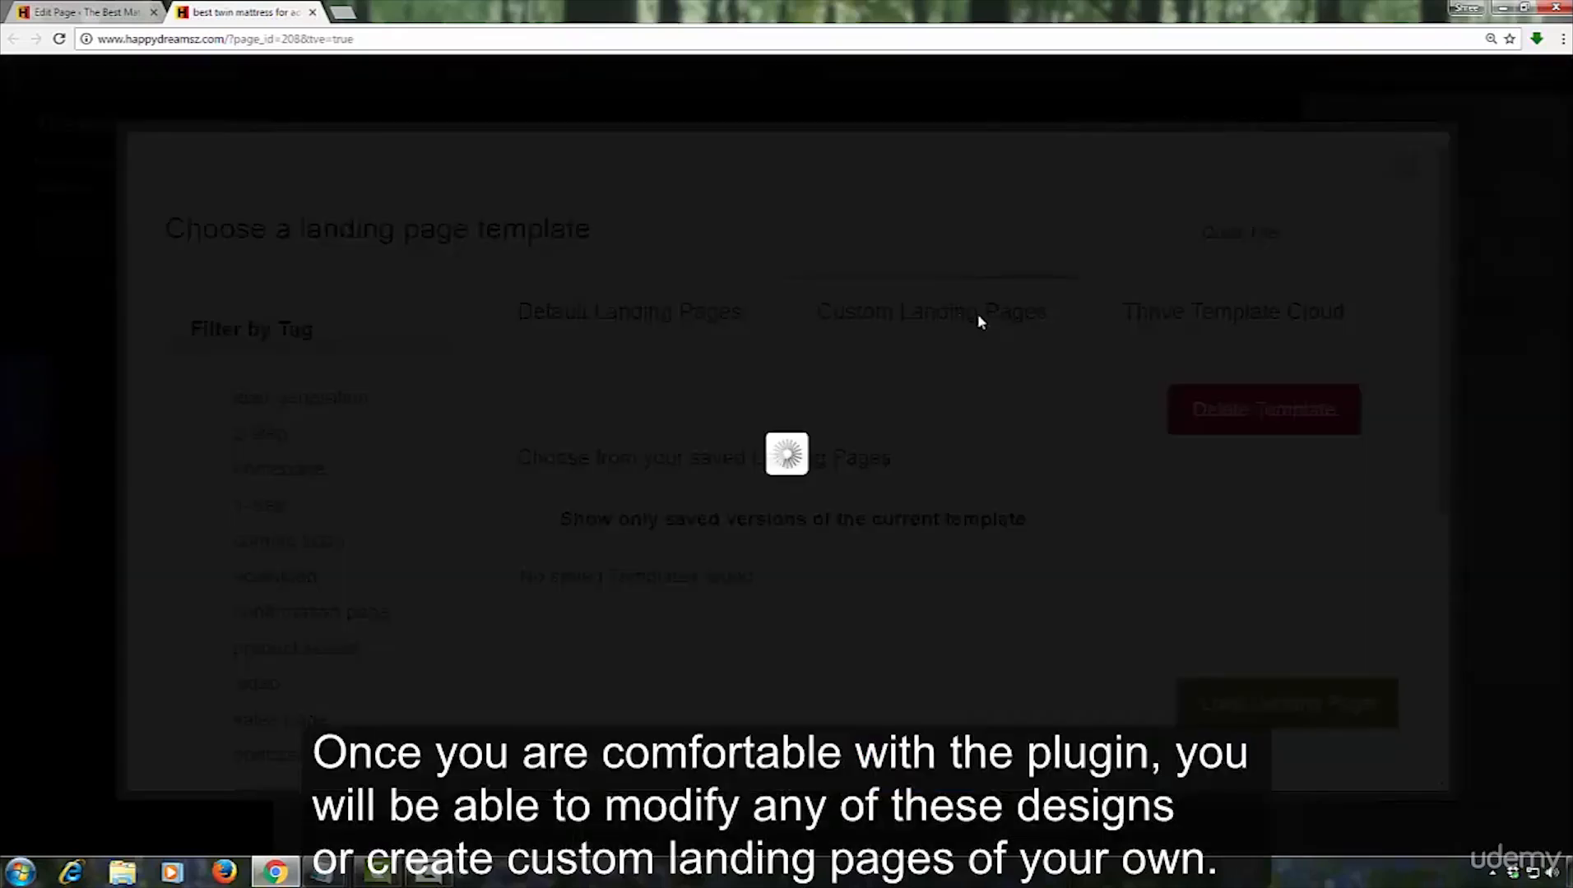
click(719, 319)
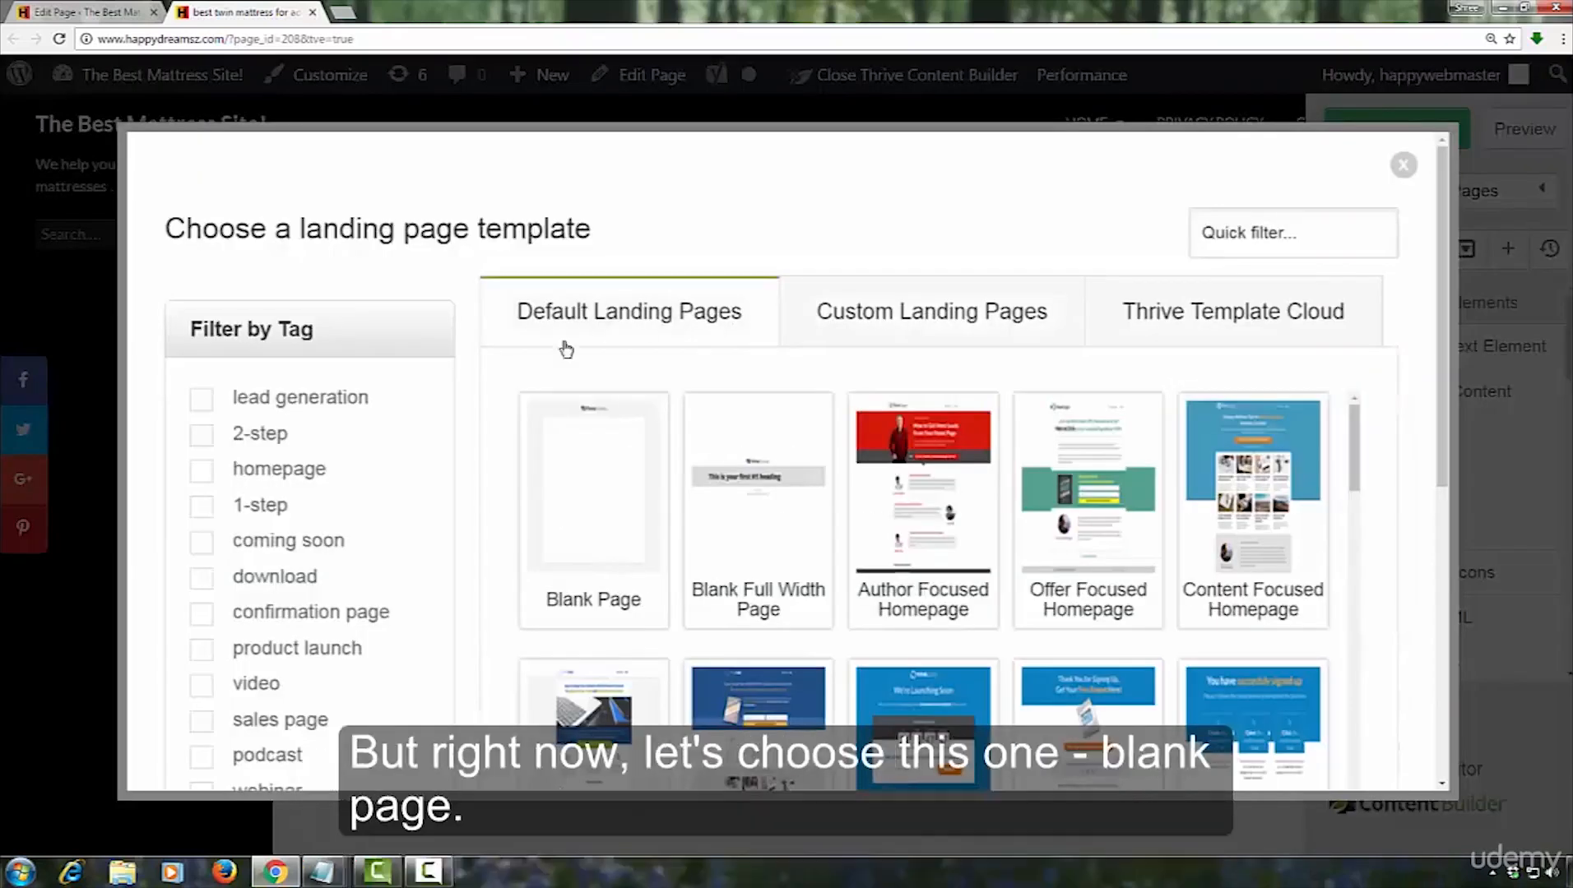
Load the Blank Page landing page template and delete the ThriveThemes logo from its header
click(584, 479)
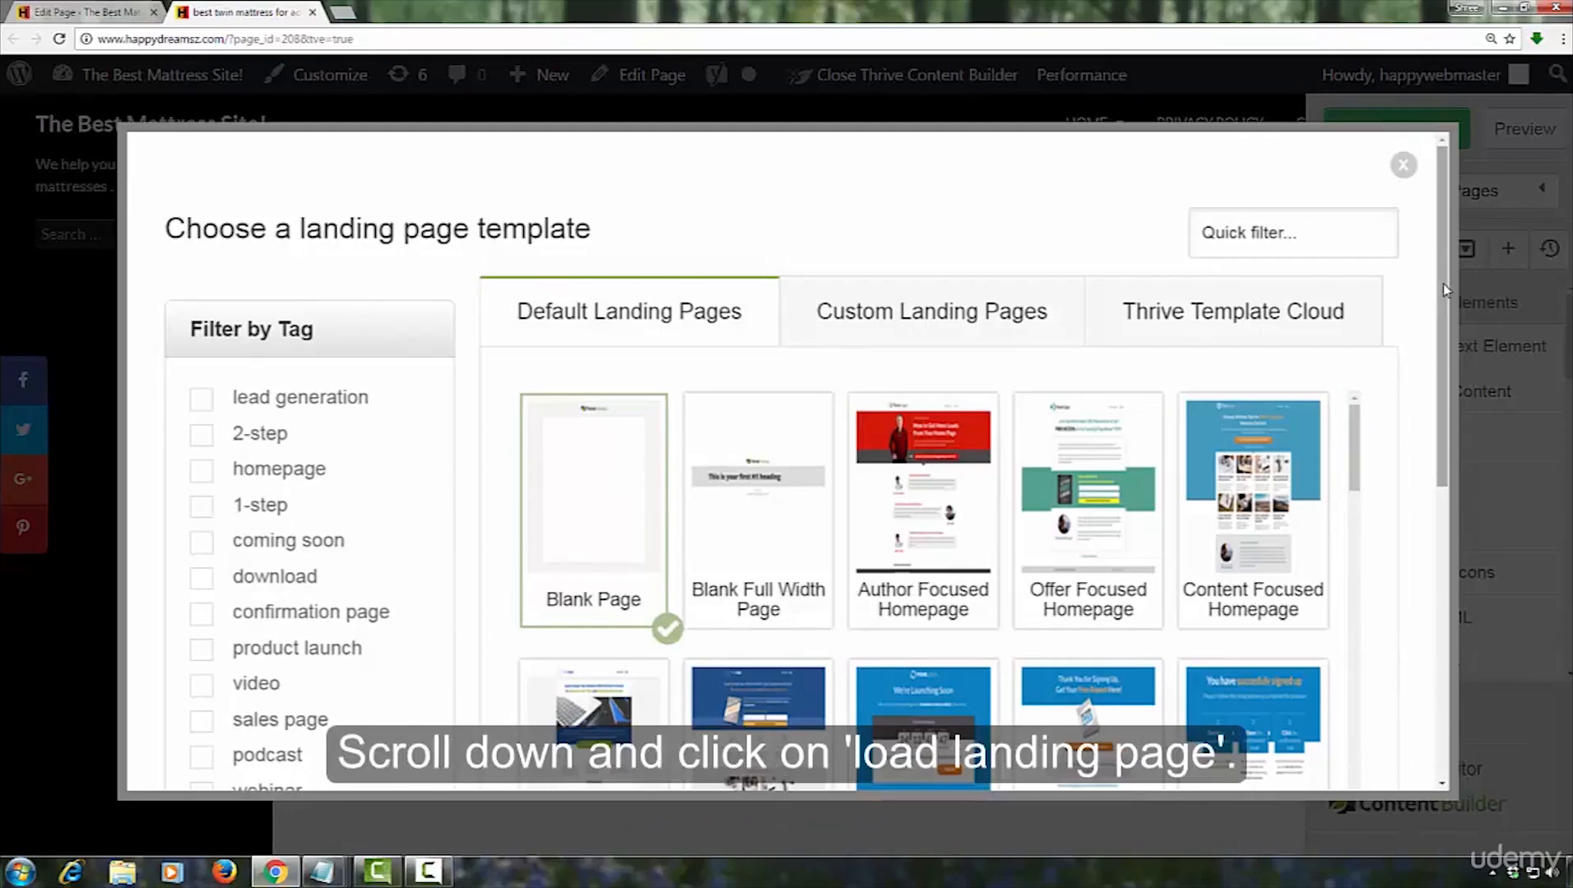
drag(1445, 290, 1456, 673)
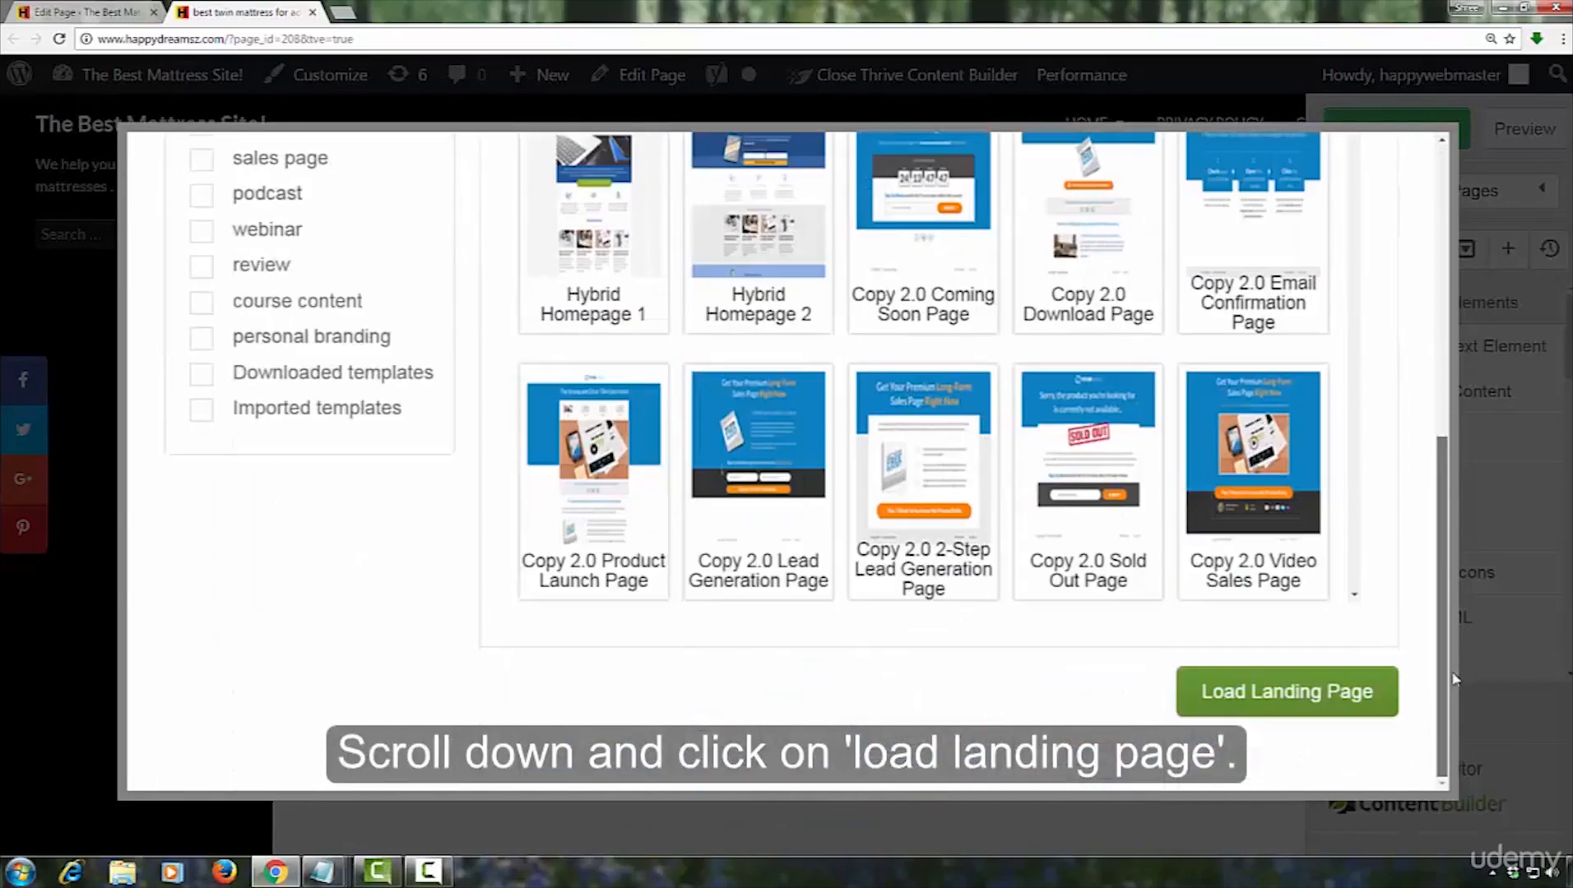
click(1257, 697)
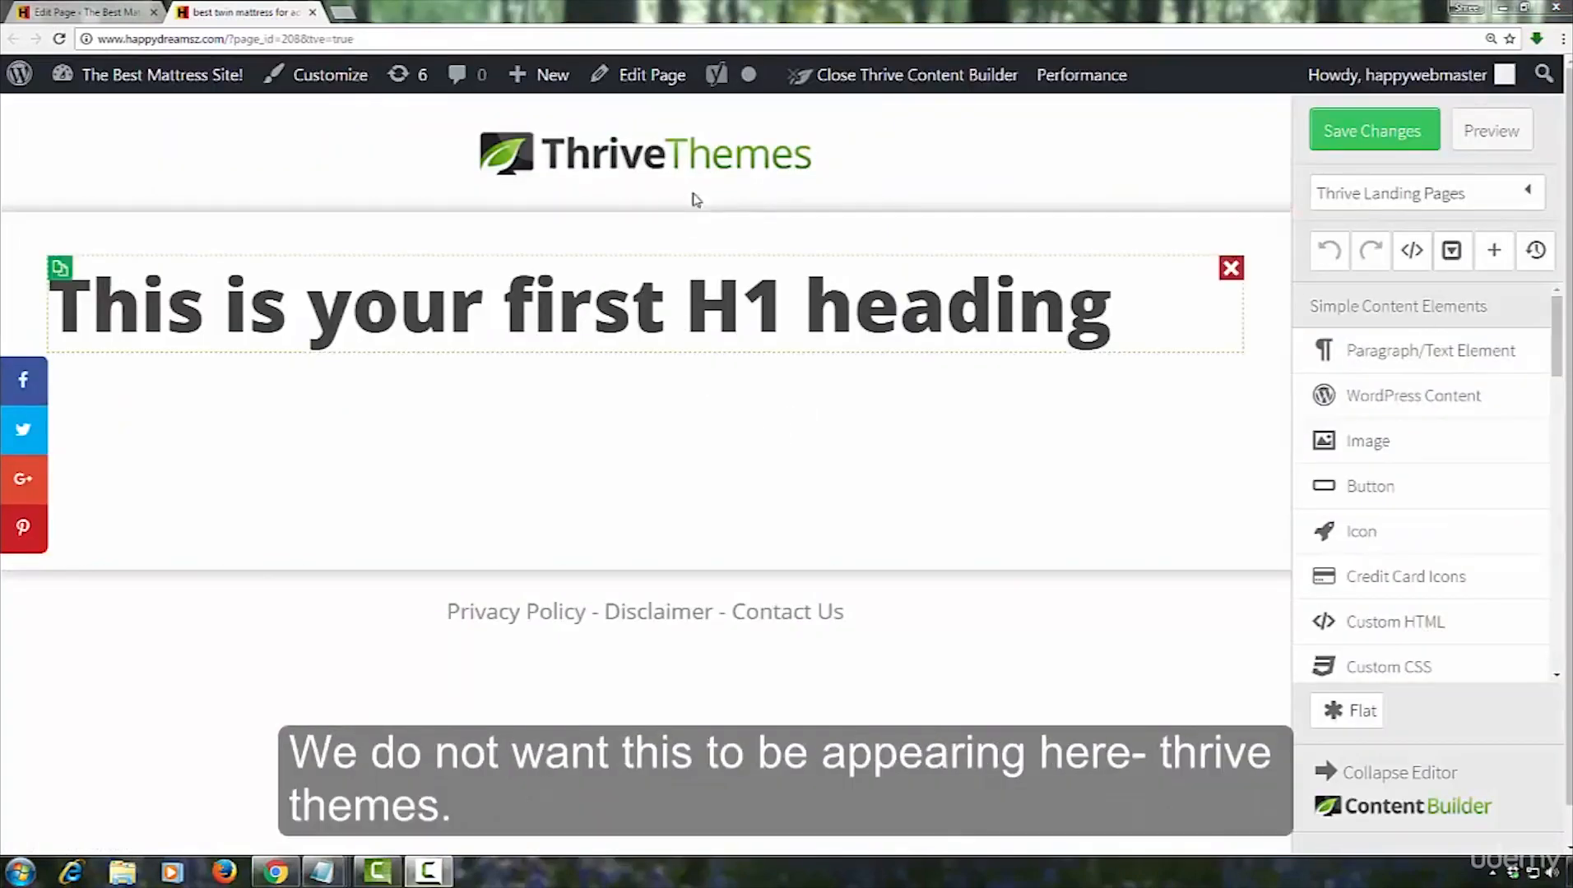
mouse_move(807, 149)
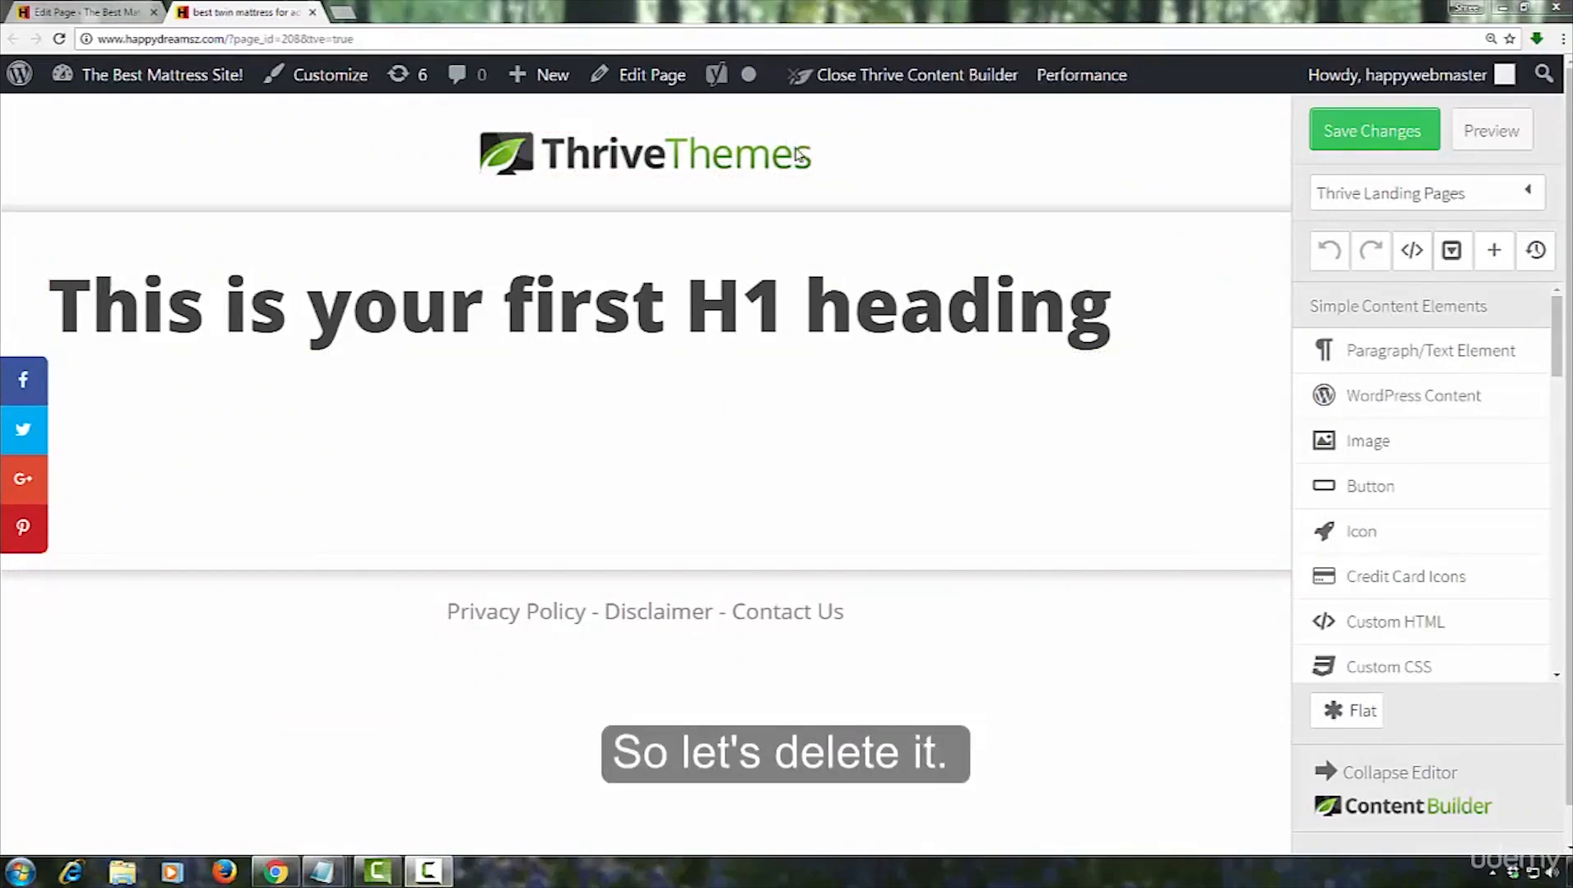
click(796, 147)
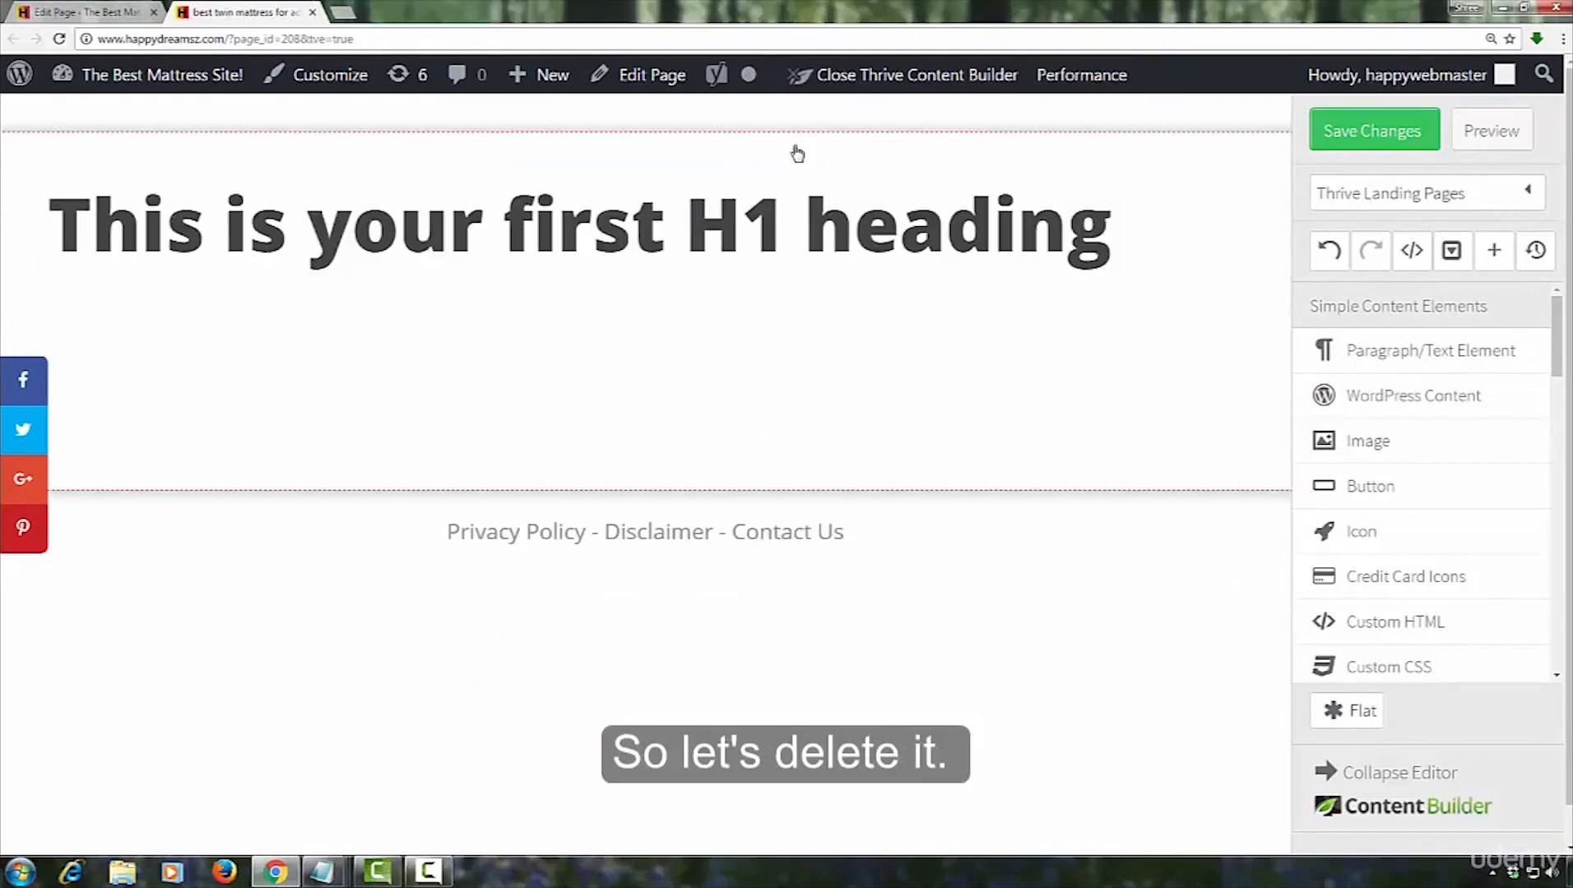
Copy "best twin mattress for adults" from the title in the Notepad notes and return to the page editor
mouse_move(326, 878)
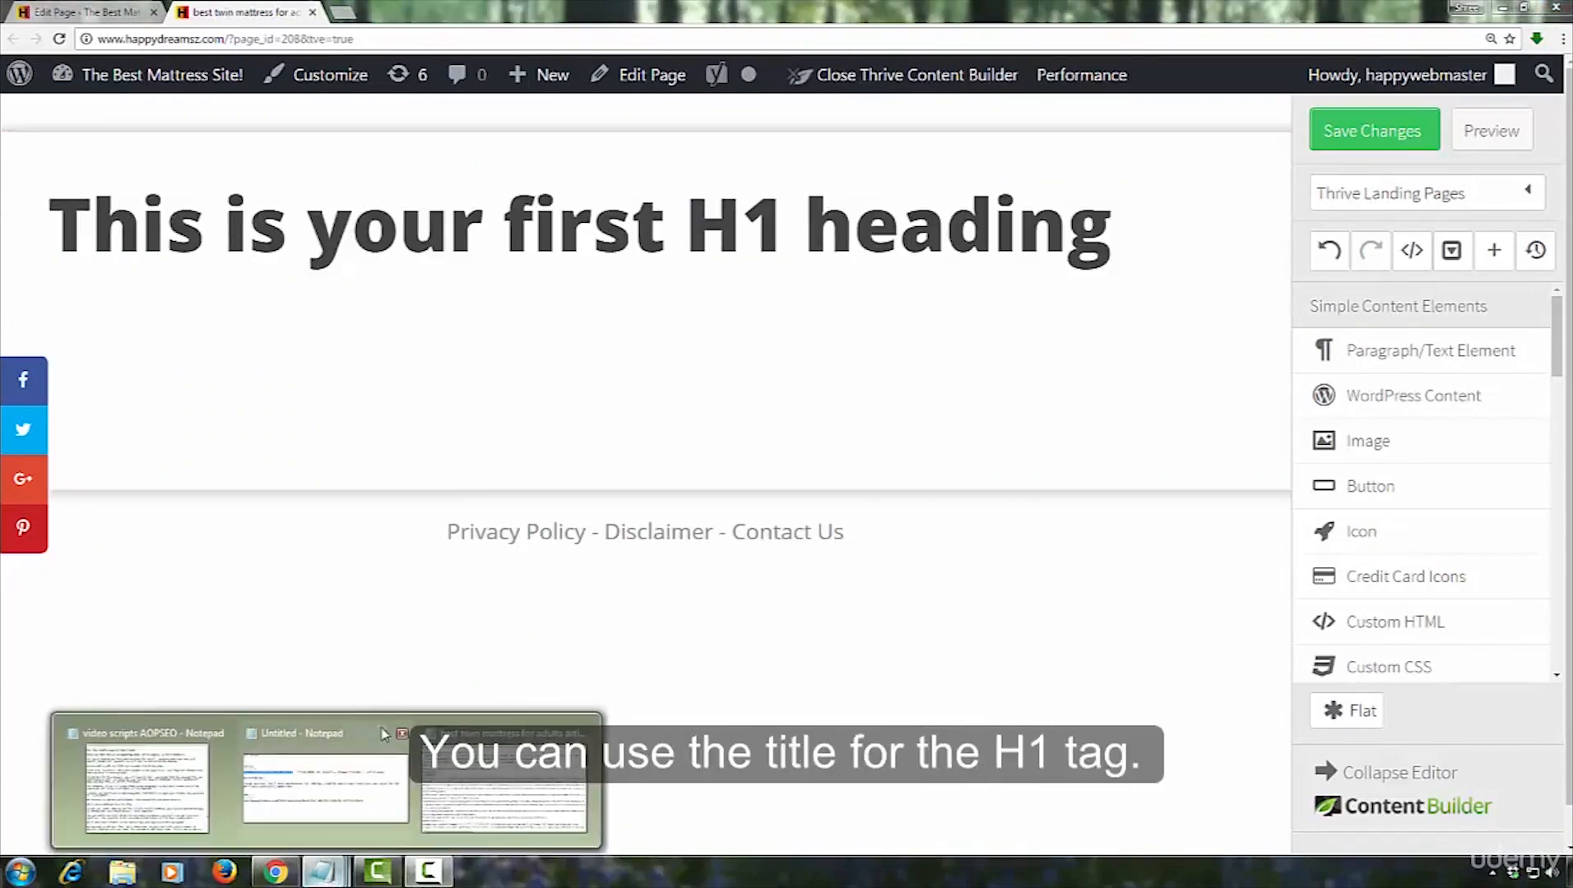
click(340, 766)
click(216, 223)
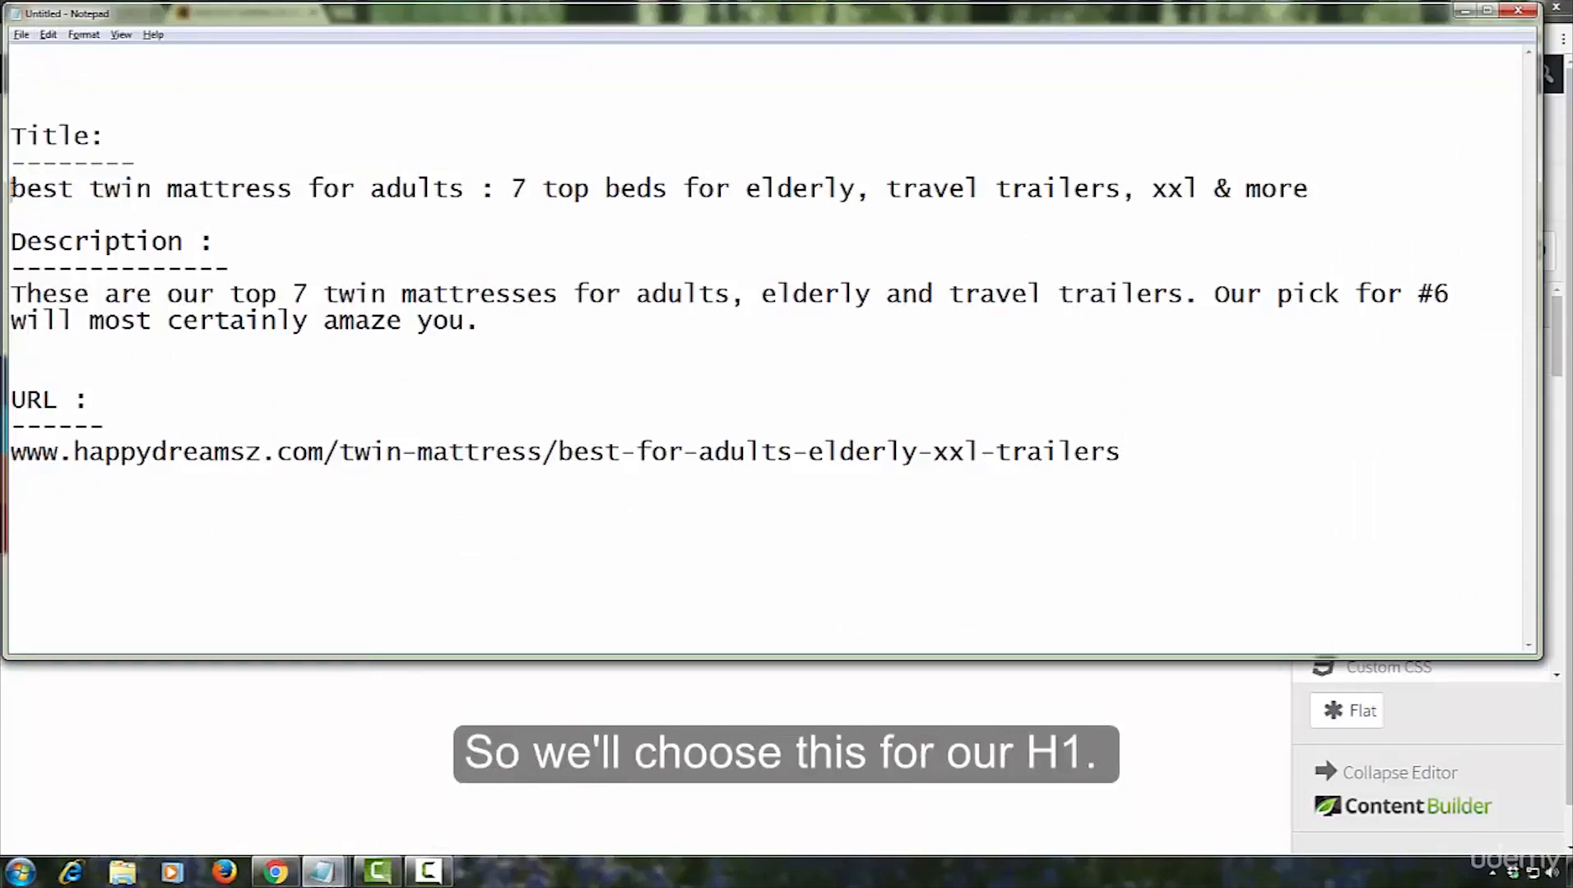
drag(11, 189, 463, 189)
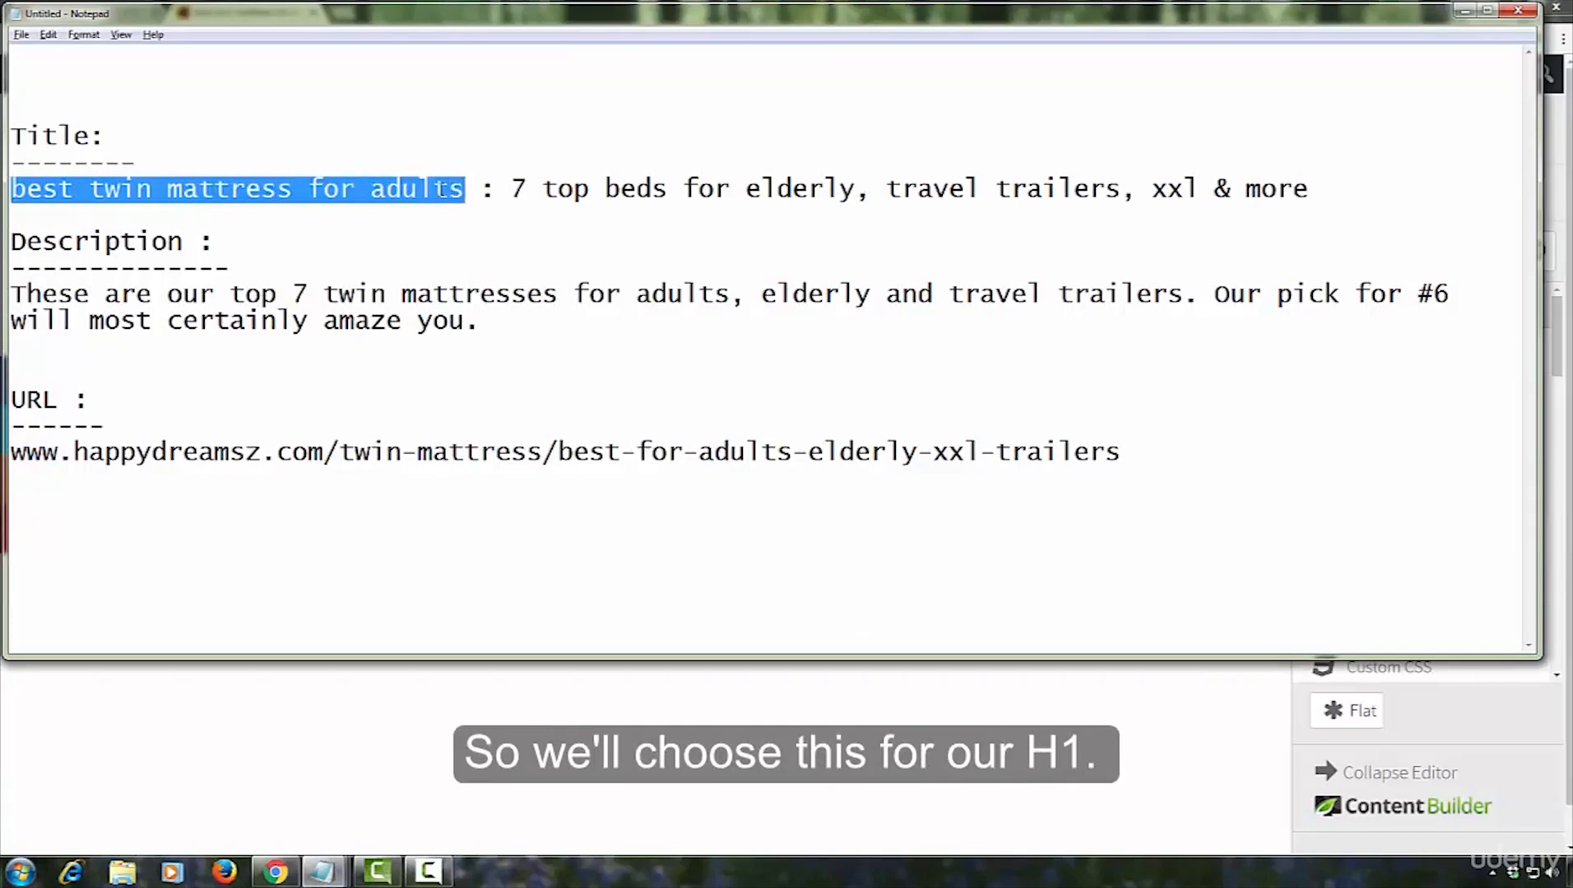
right_click(443, 189)
click(480, 250)
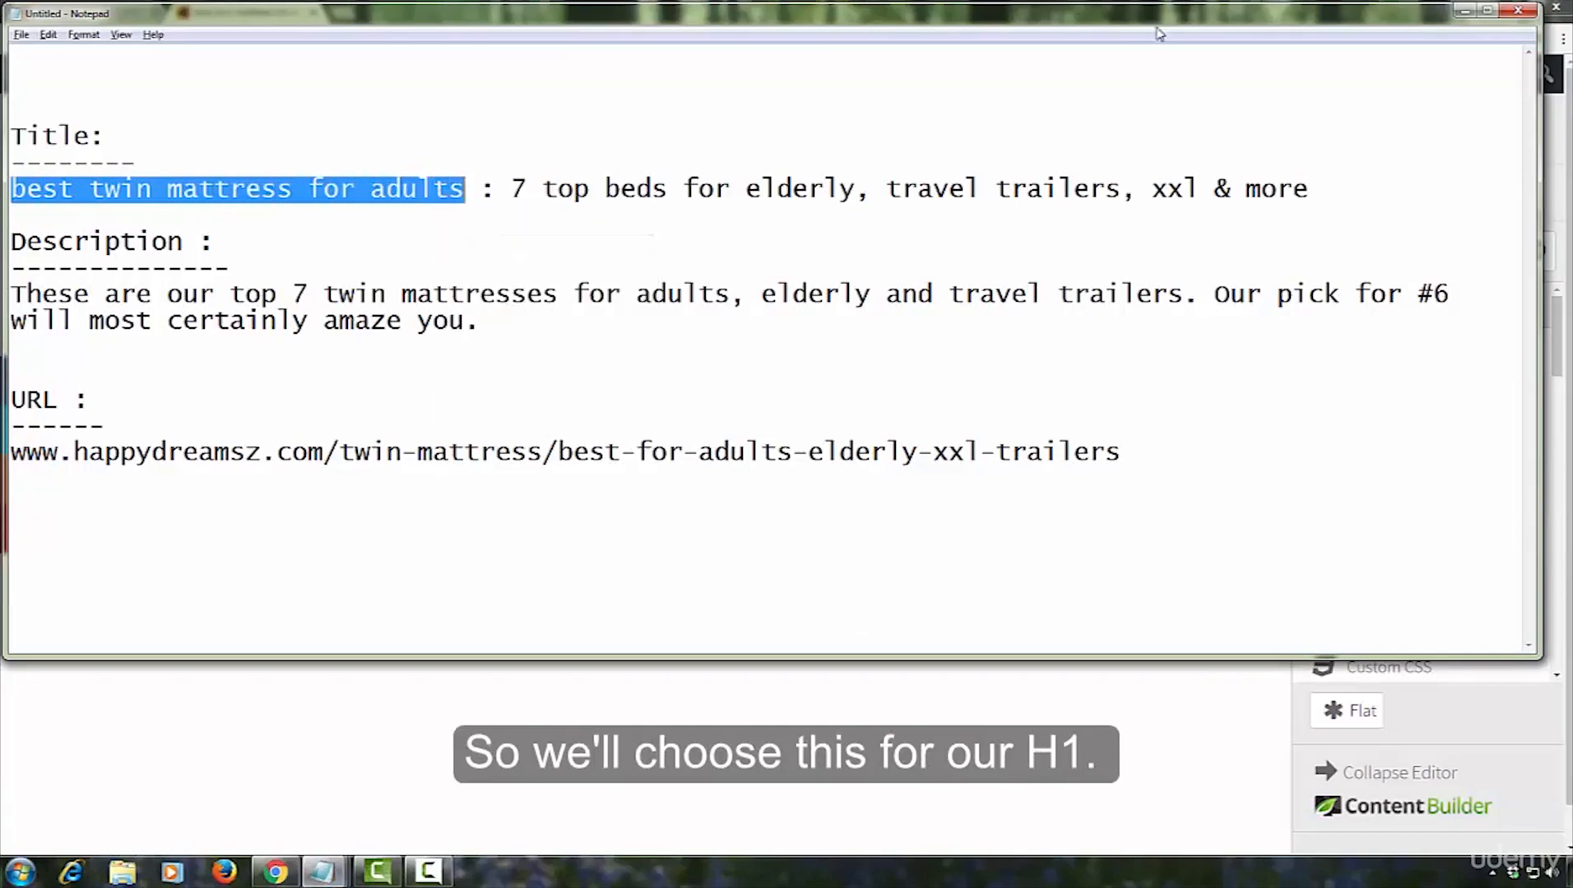
click(1466, 10)
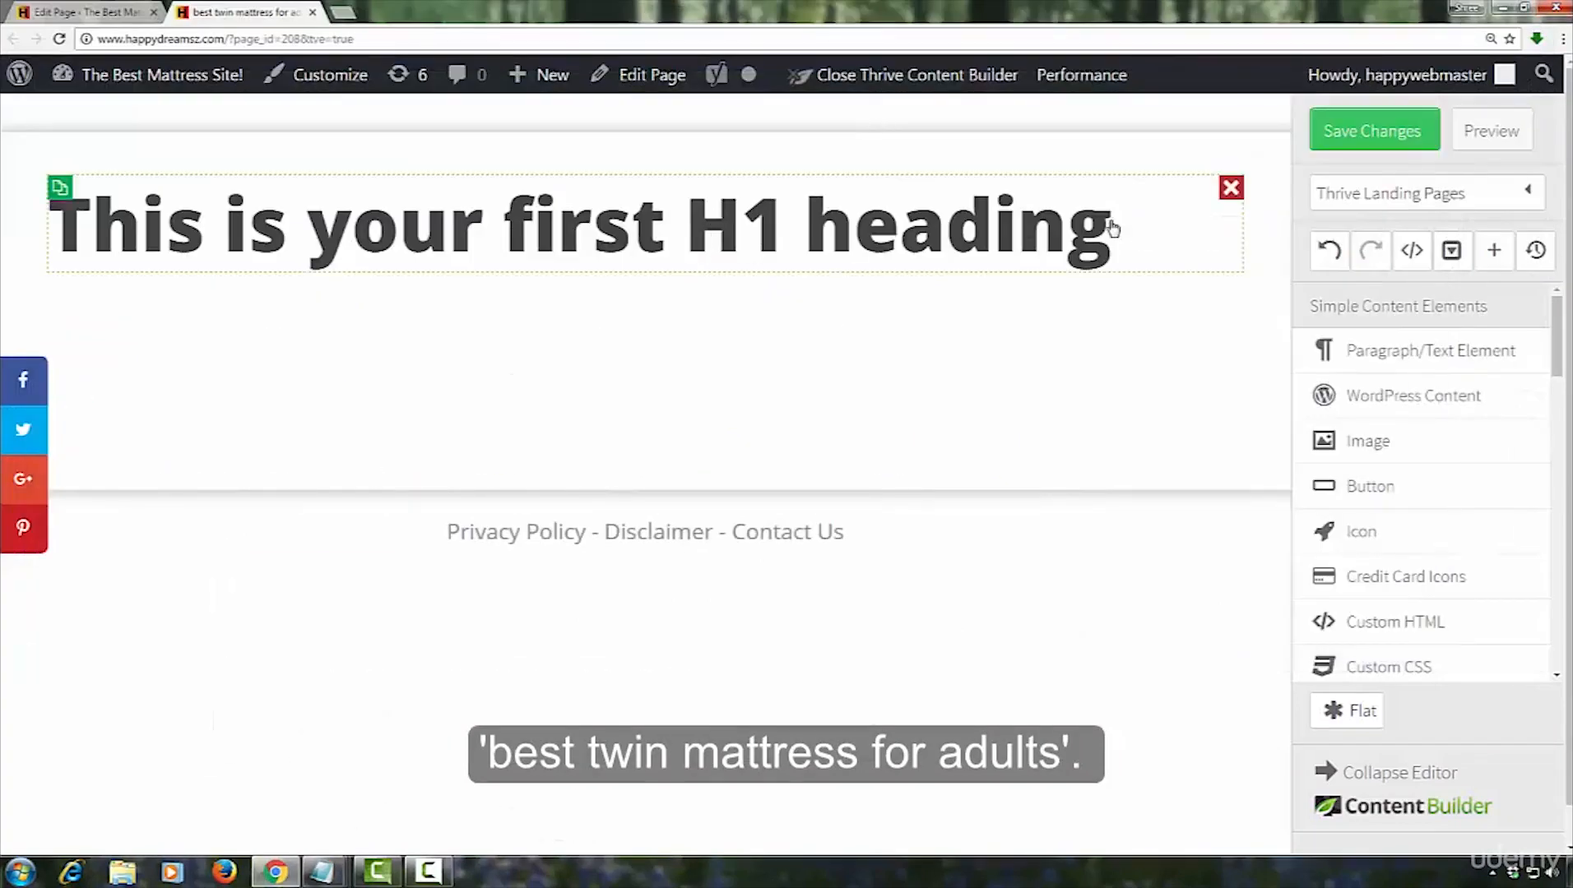
Replace the "This is your first H1 heading" text with the copied "best twin mattress for adults"
click(1112, 228)
drag(1113, 228, 3, 263)
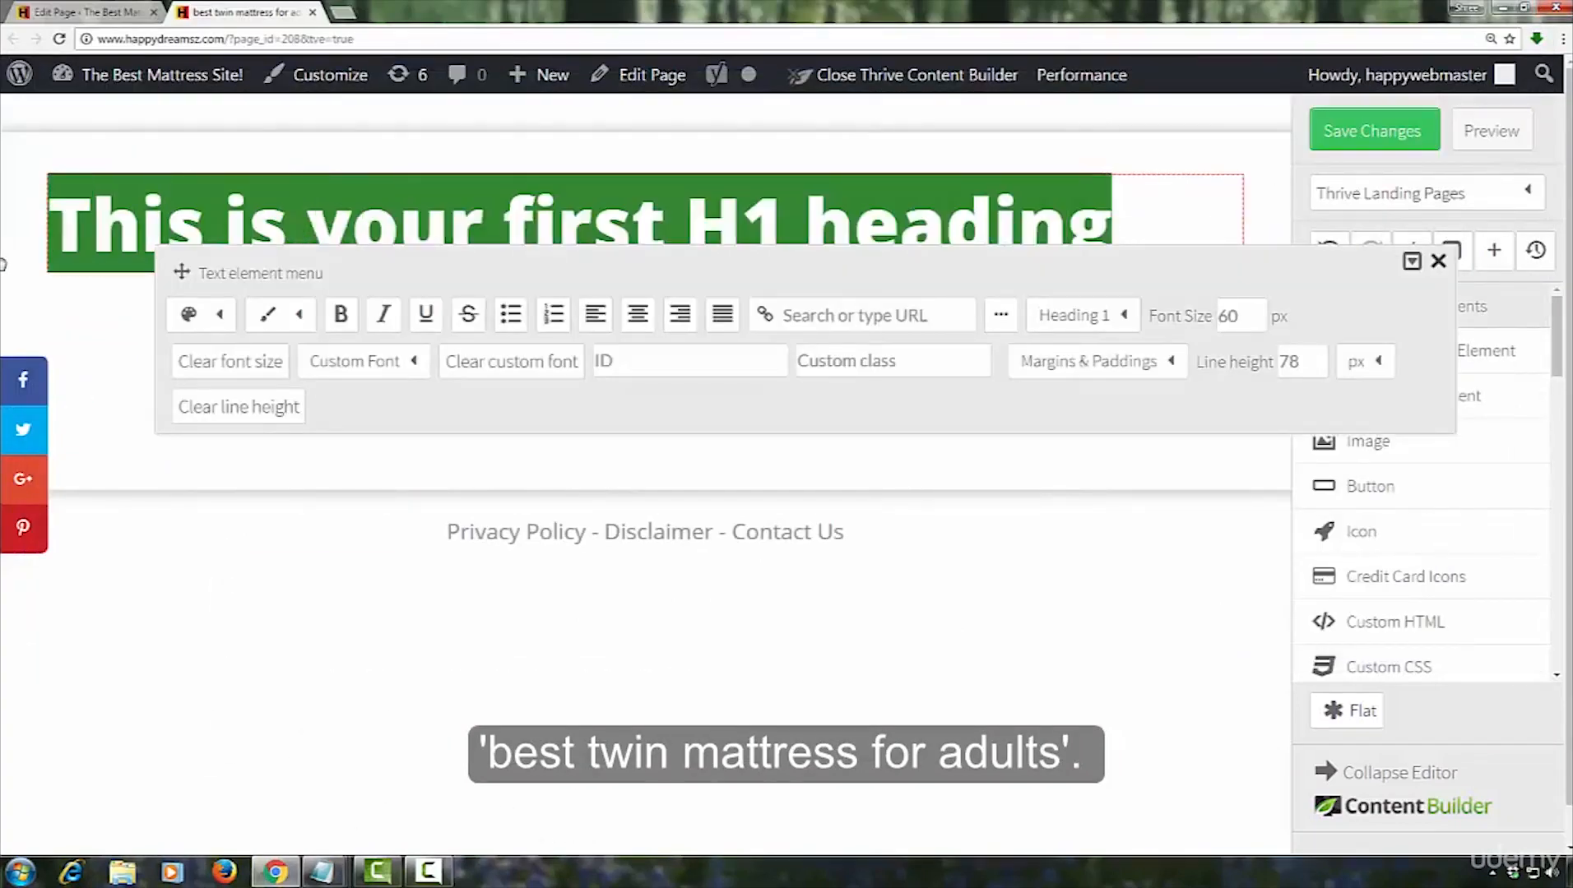
key(ctrl+v)
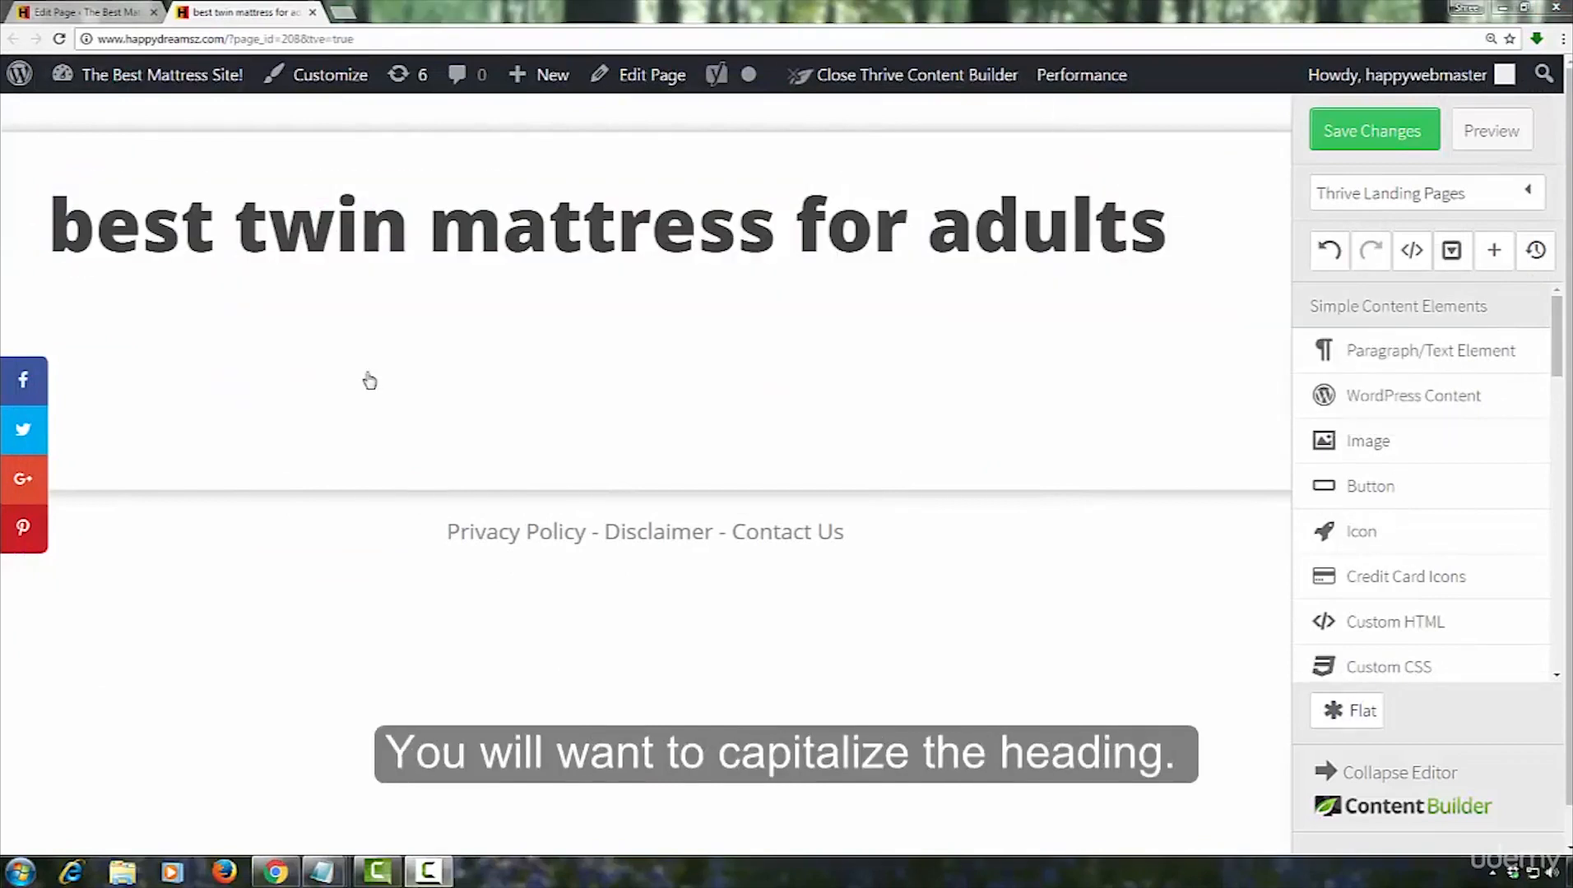
Capitalize the main words of the page heading so it reads "Best Twin Mattress for Adults"
click(96, 237)
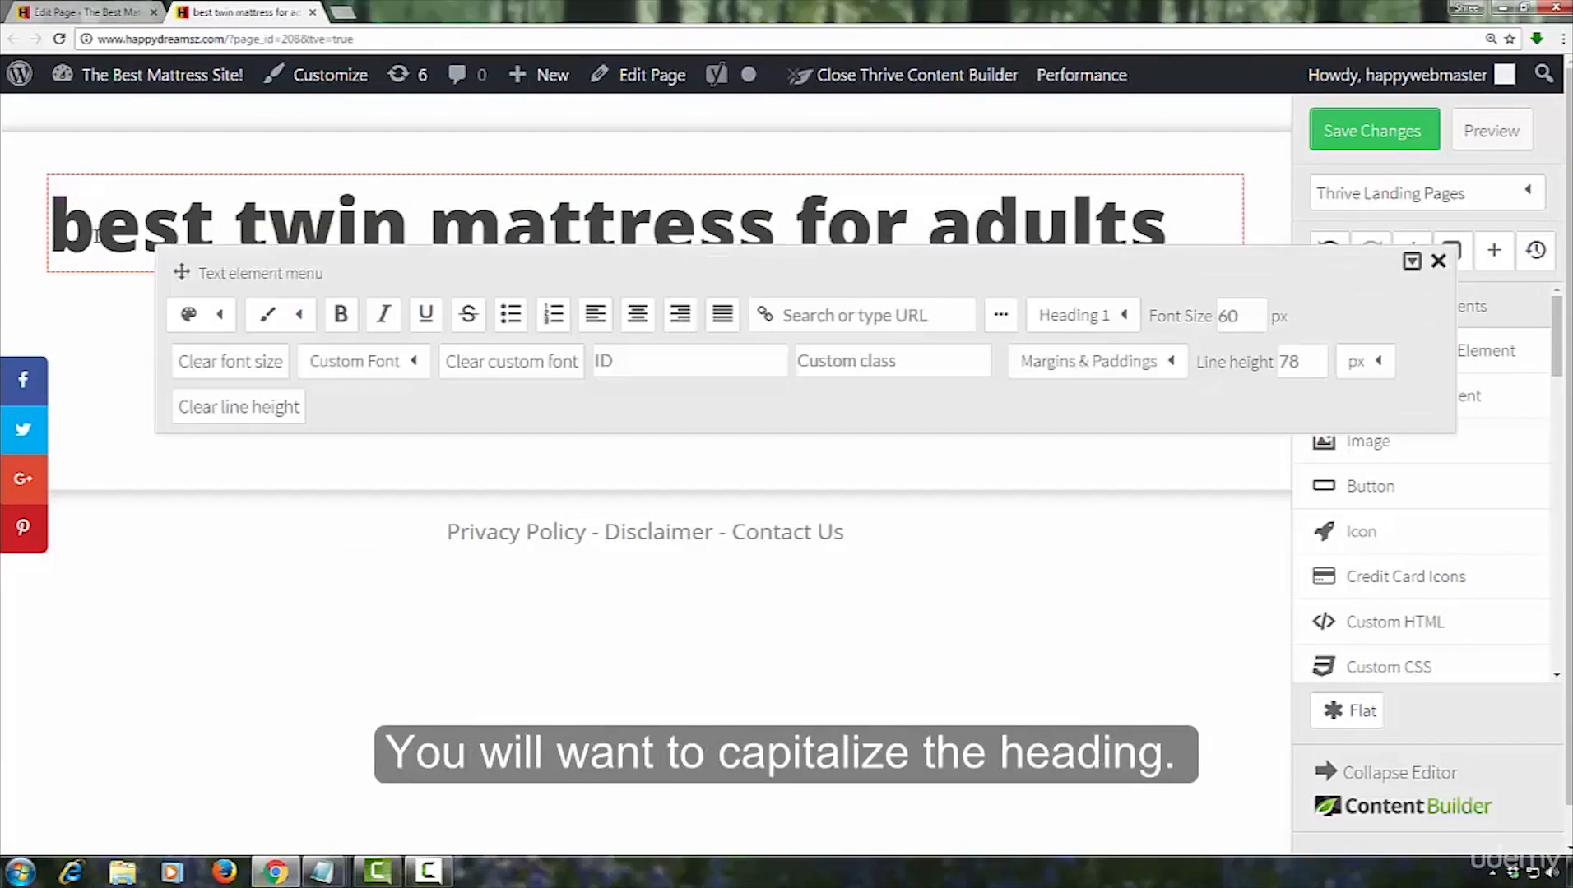
key(BackSpace)
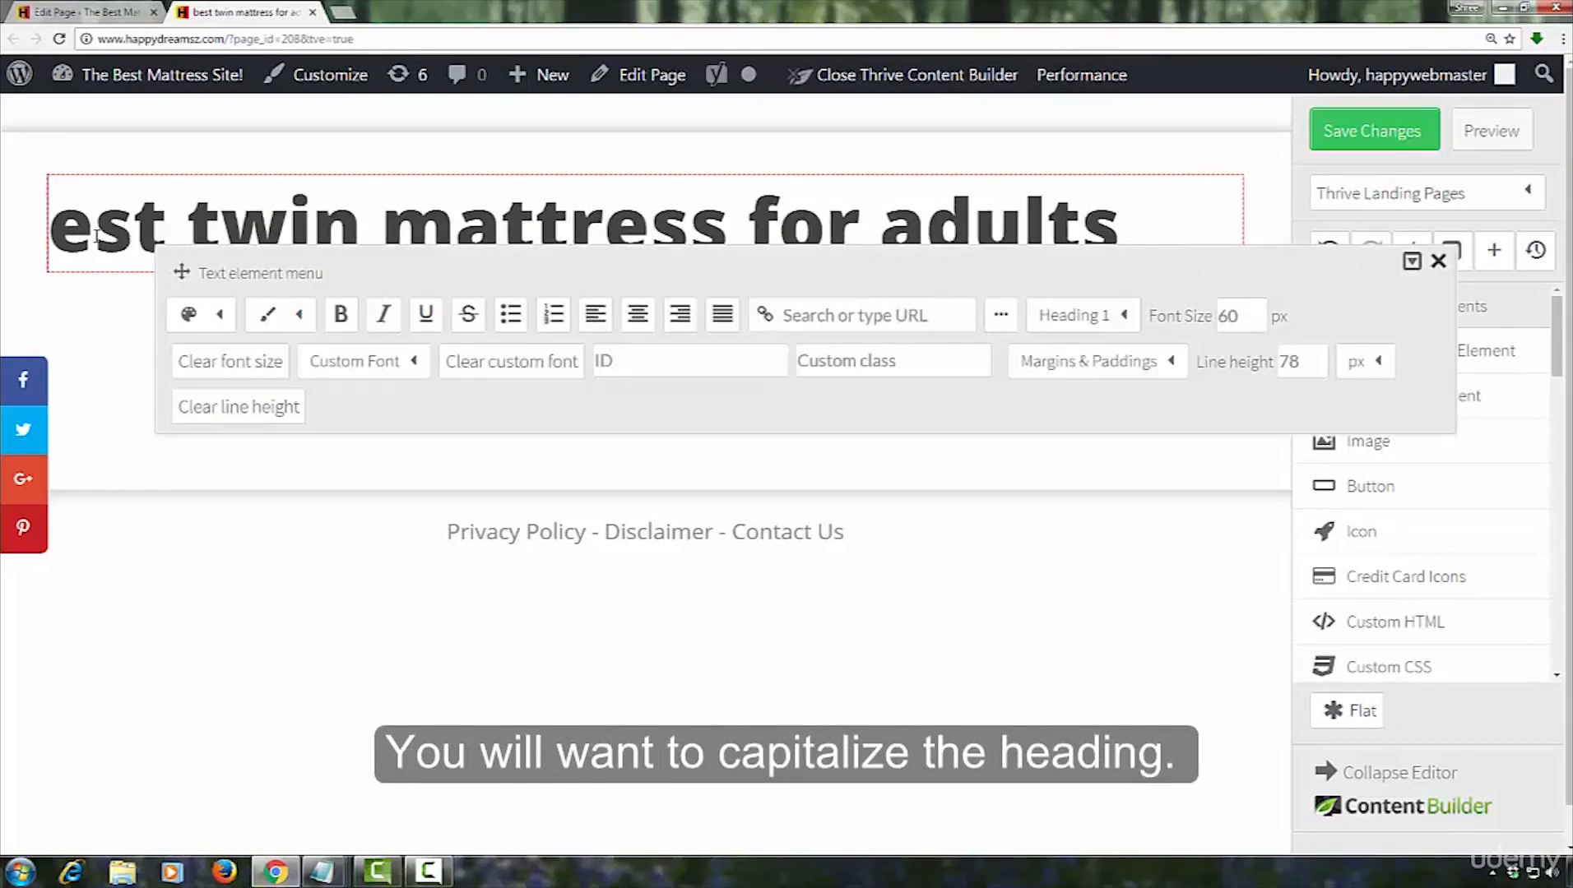
text(B)
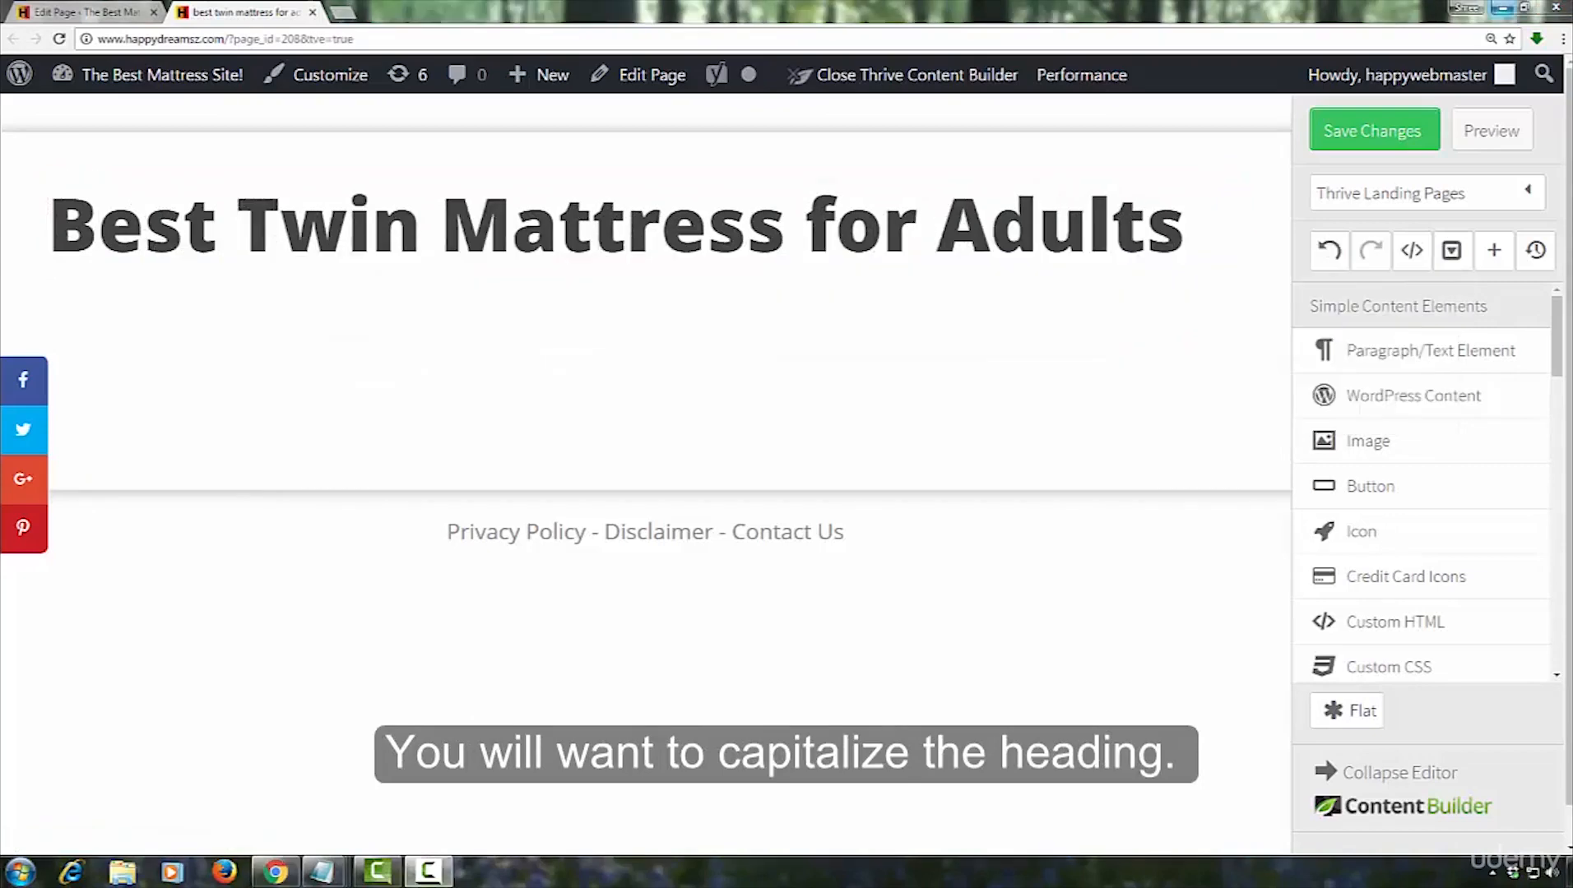
Glance at the Notepad article, return to the page editor, and add two Paragraph/Text elements below the heading
mouse_move(322, 872)
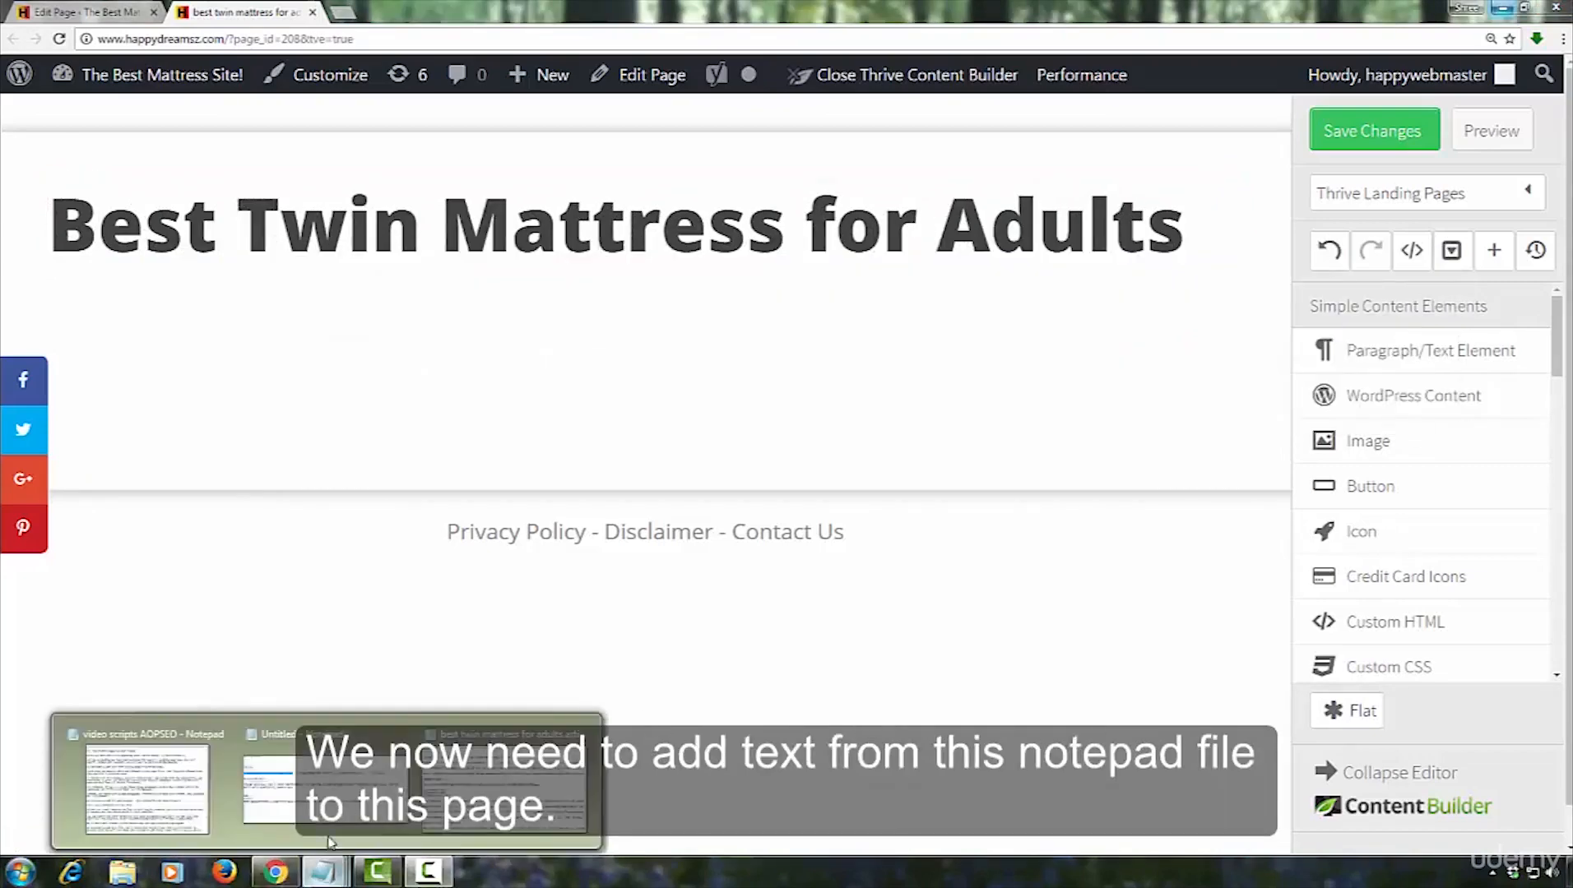
click(481, 773)
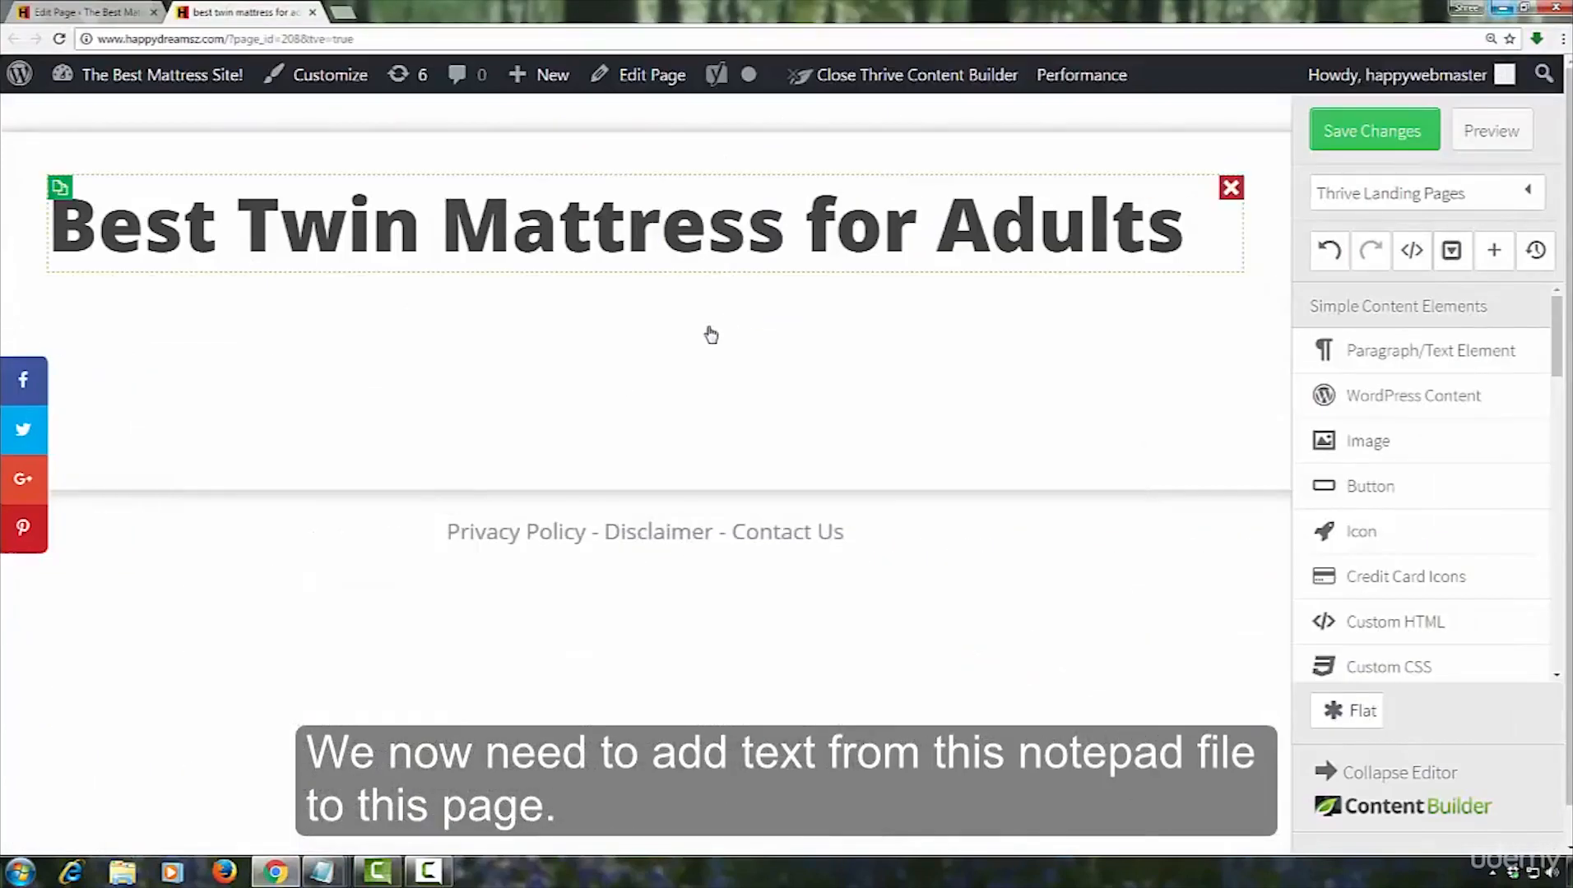
click(1502, 7)
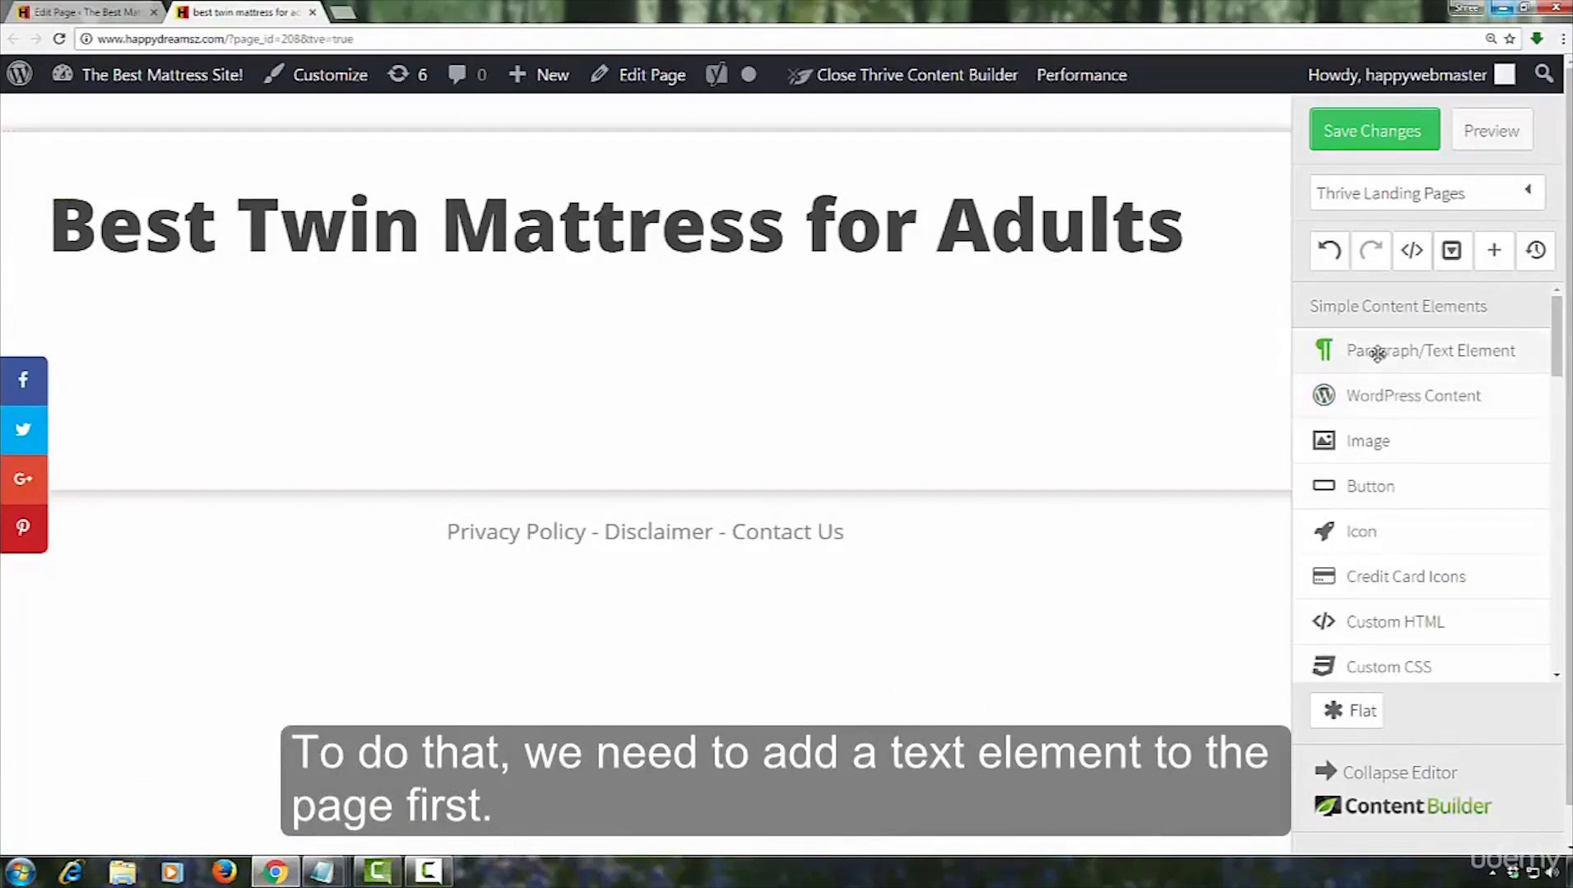
drag(1370, 353, 731, 379)
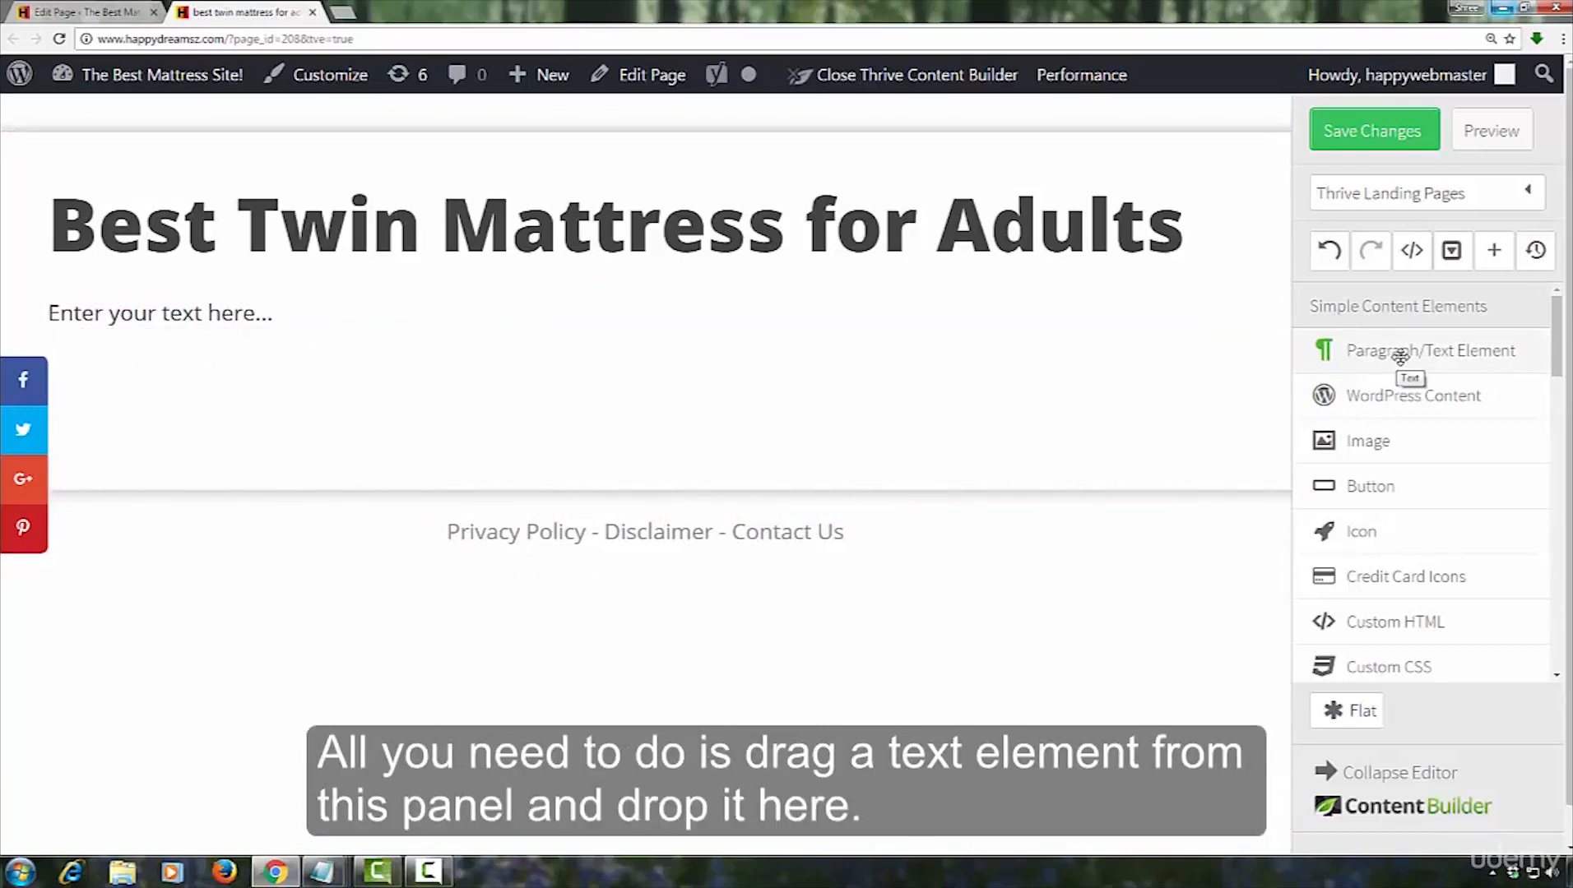
drag(1400, 355, 404, 362)
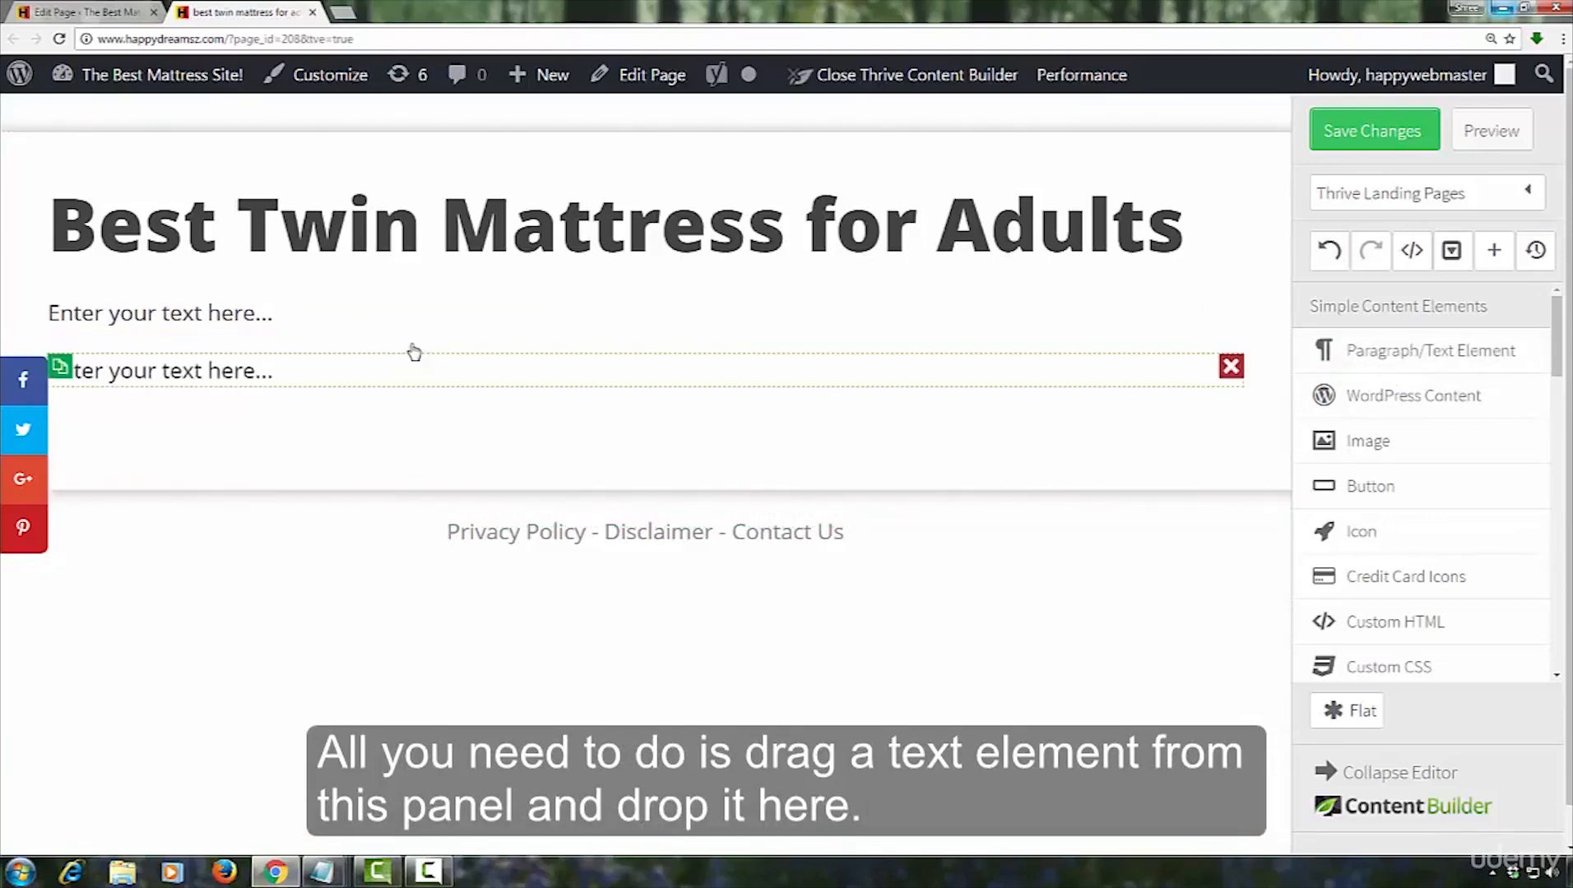
Copy the paragraph starting "A standard twin mattress is measured at 38x75 (inches)" from the Notepad article and return to the page editor
mouse_move(330, 873)
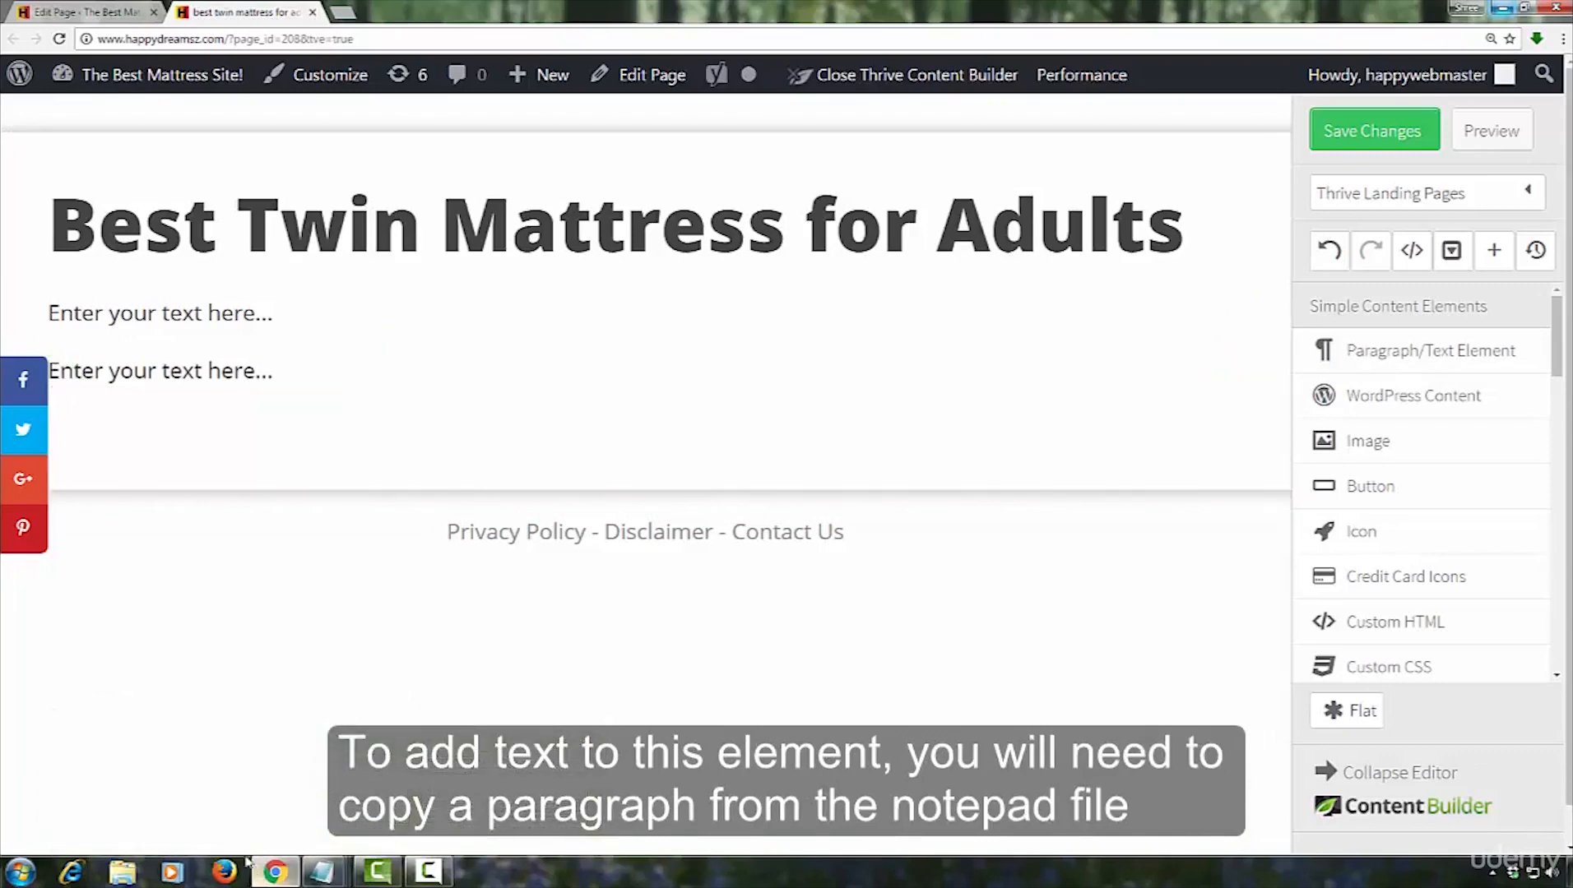
click(448, 788)
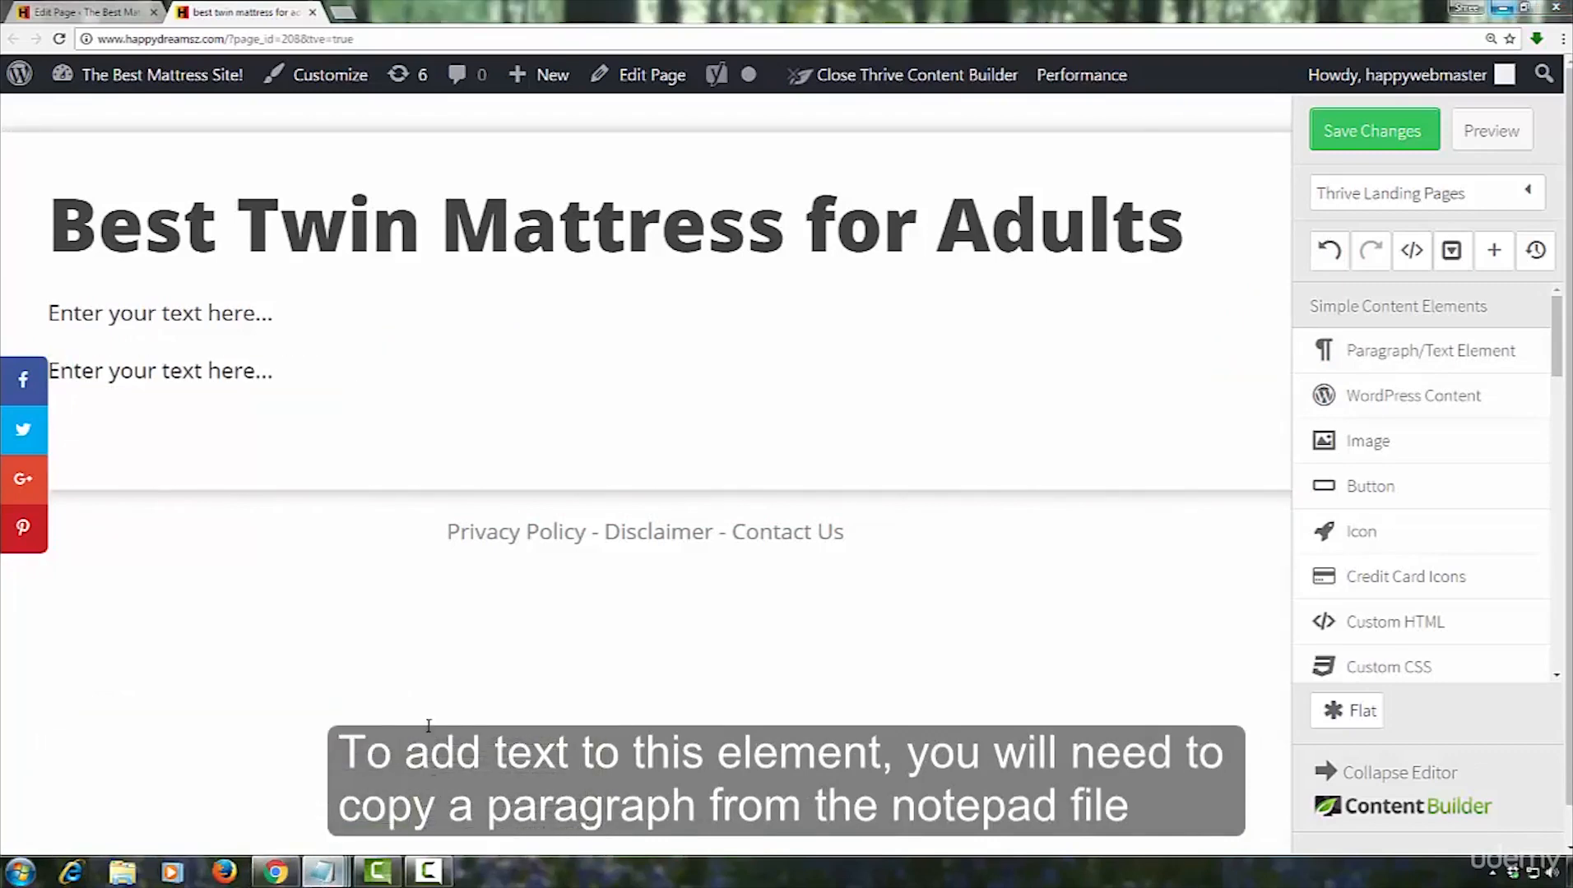
drag(6, 179, 181, 218)
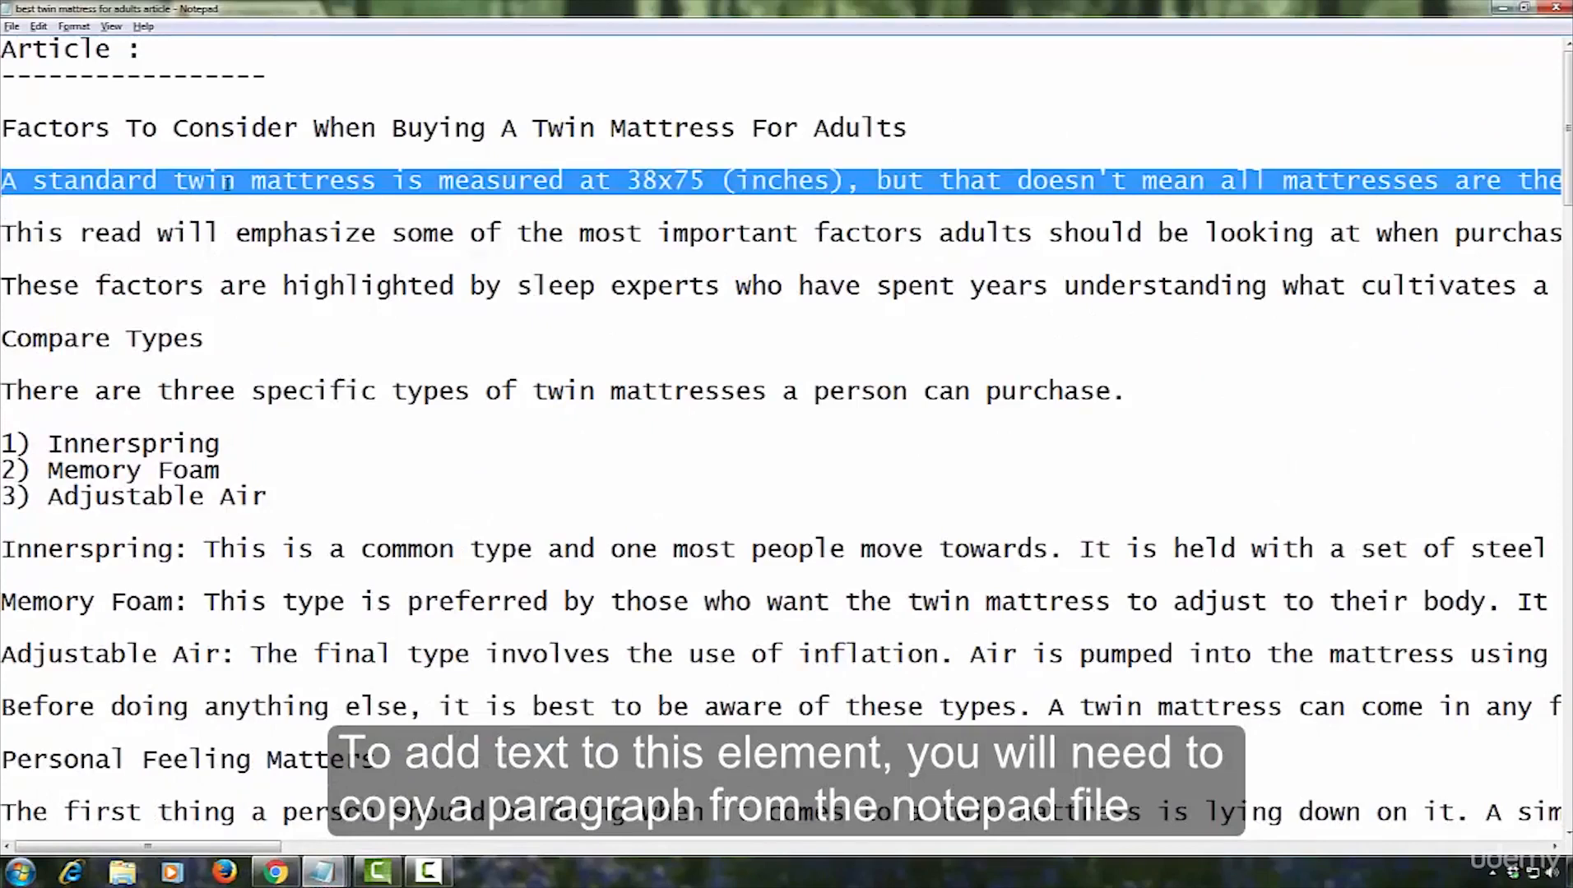
right_click(240, 188)
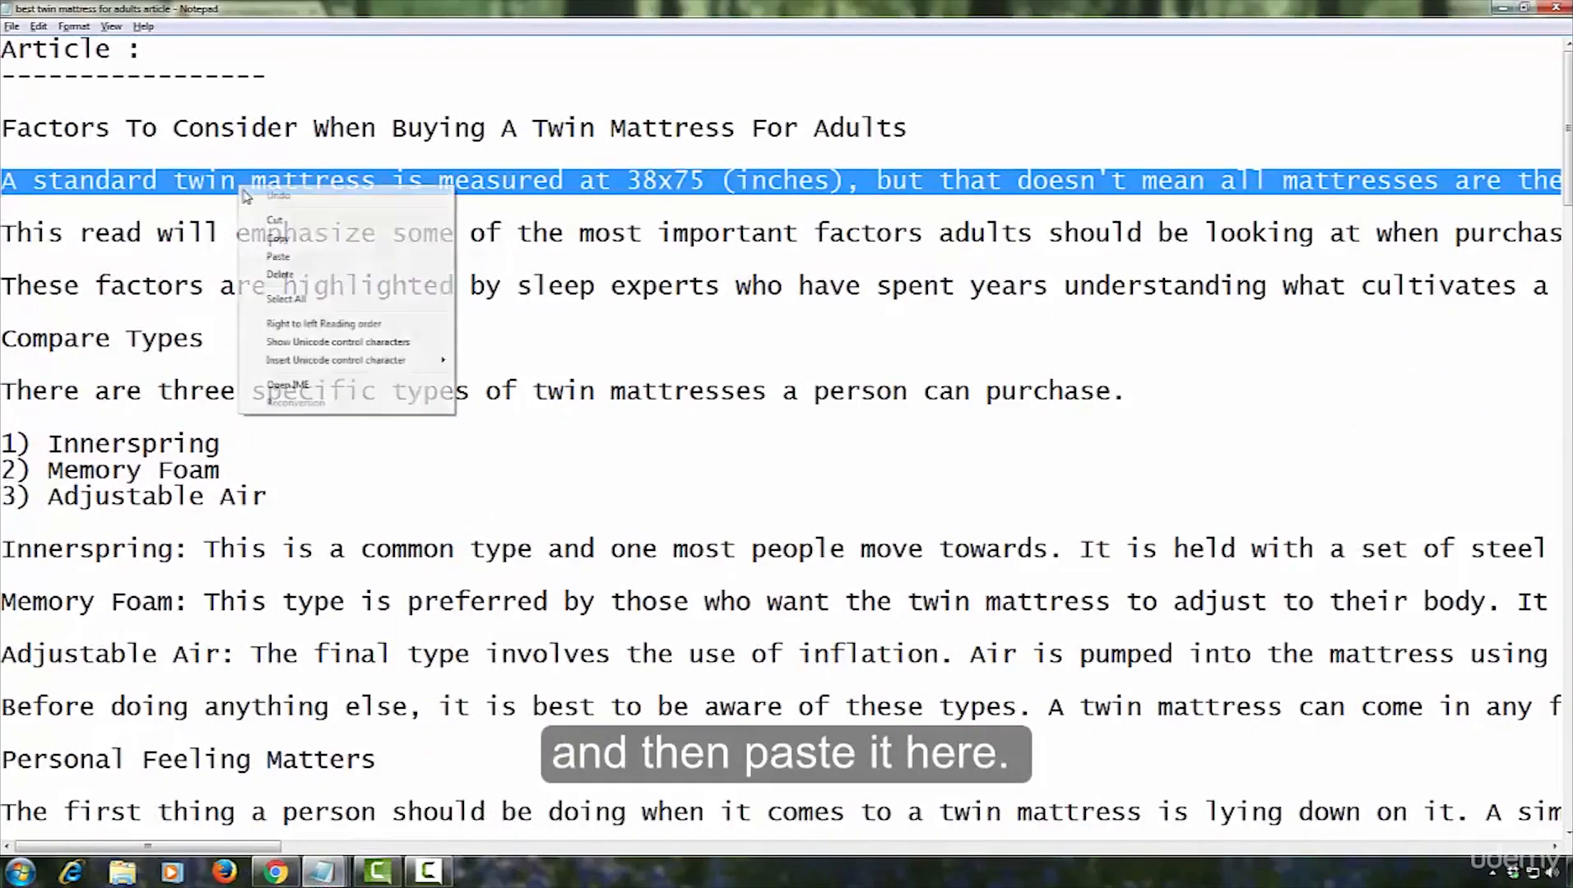
click(272, 240)
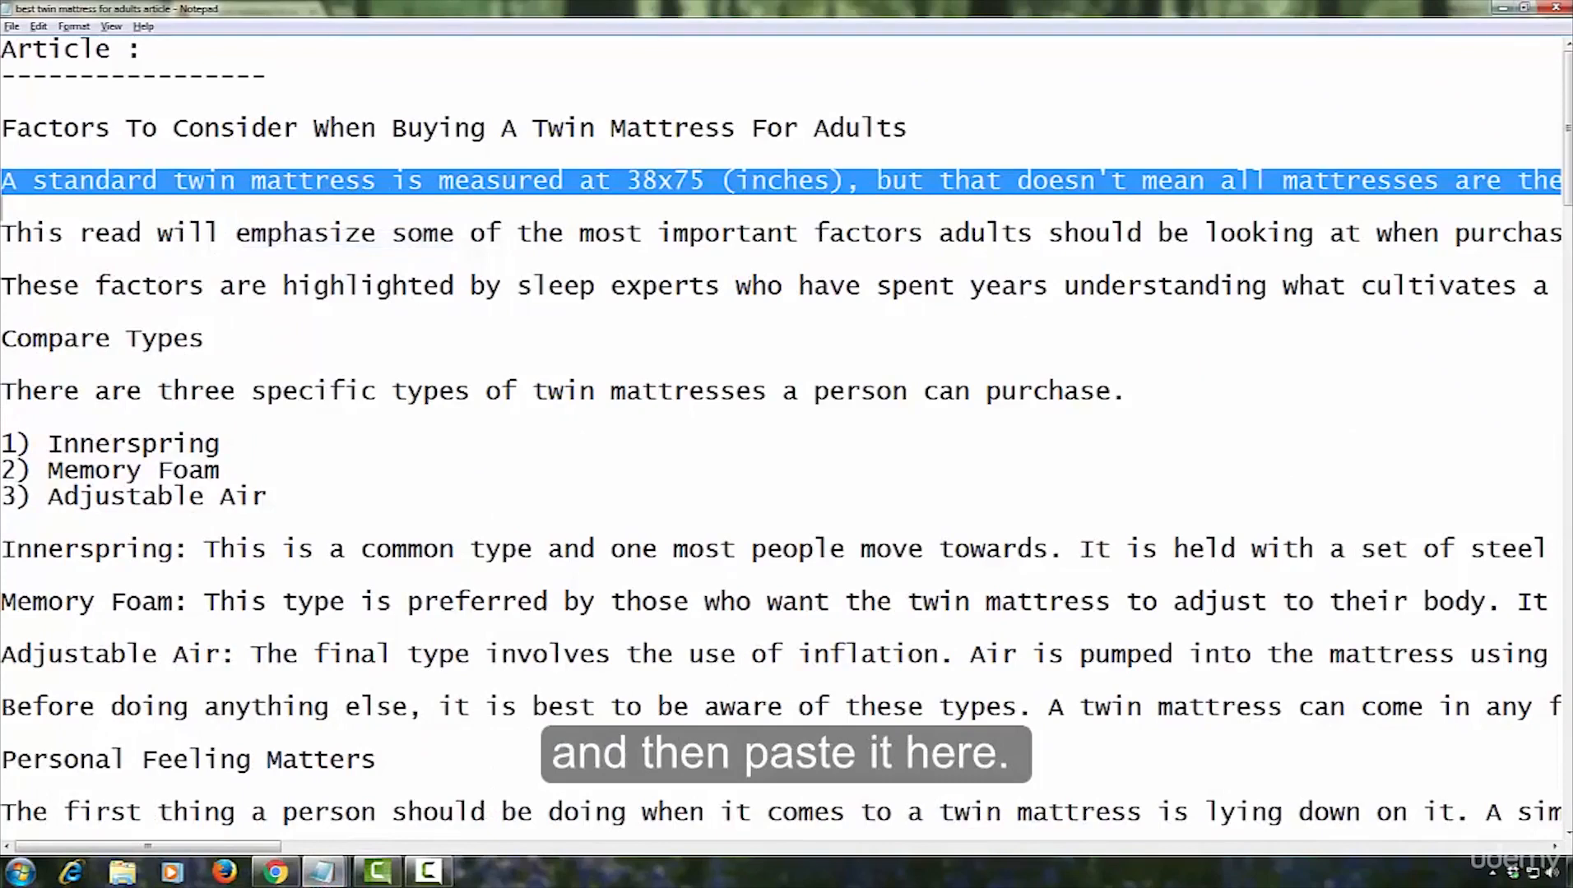
click(1502, 8)
Replace the placeholder in the first text element with the copied "A standard twin mattress" paragraph
click(288, 320)
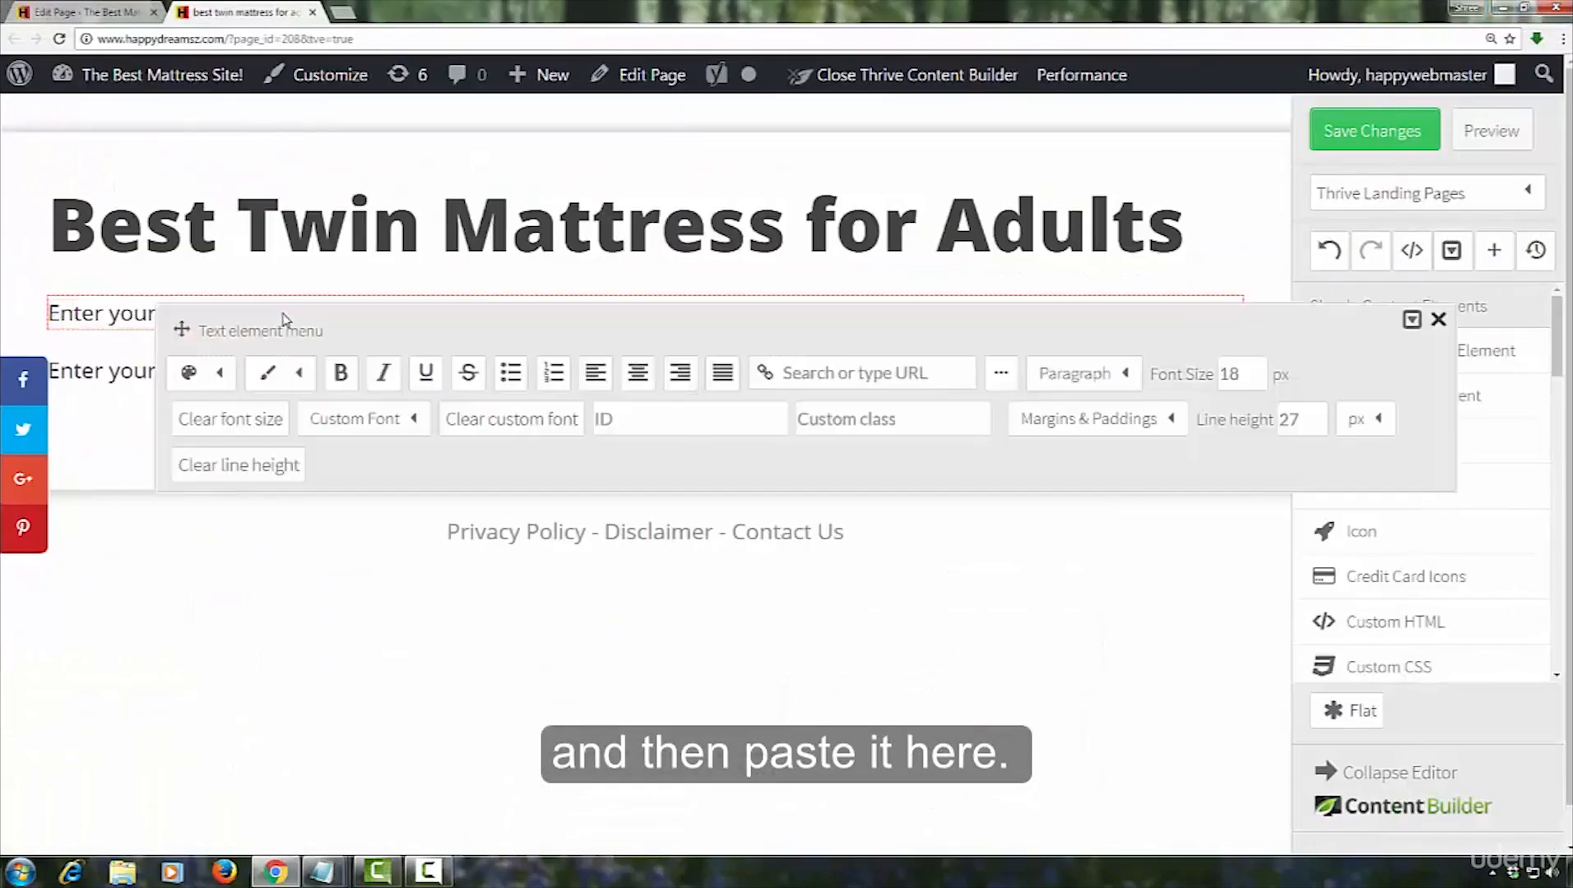
triple_click(284, 321)
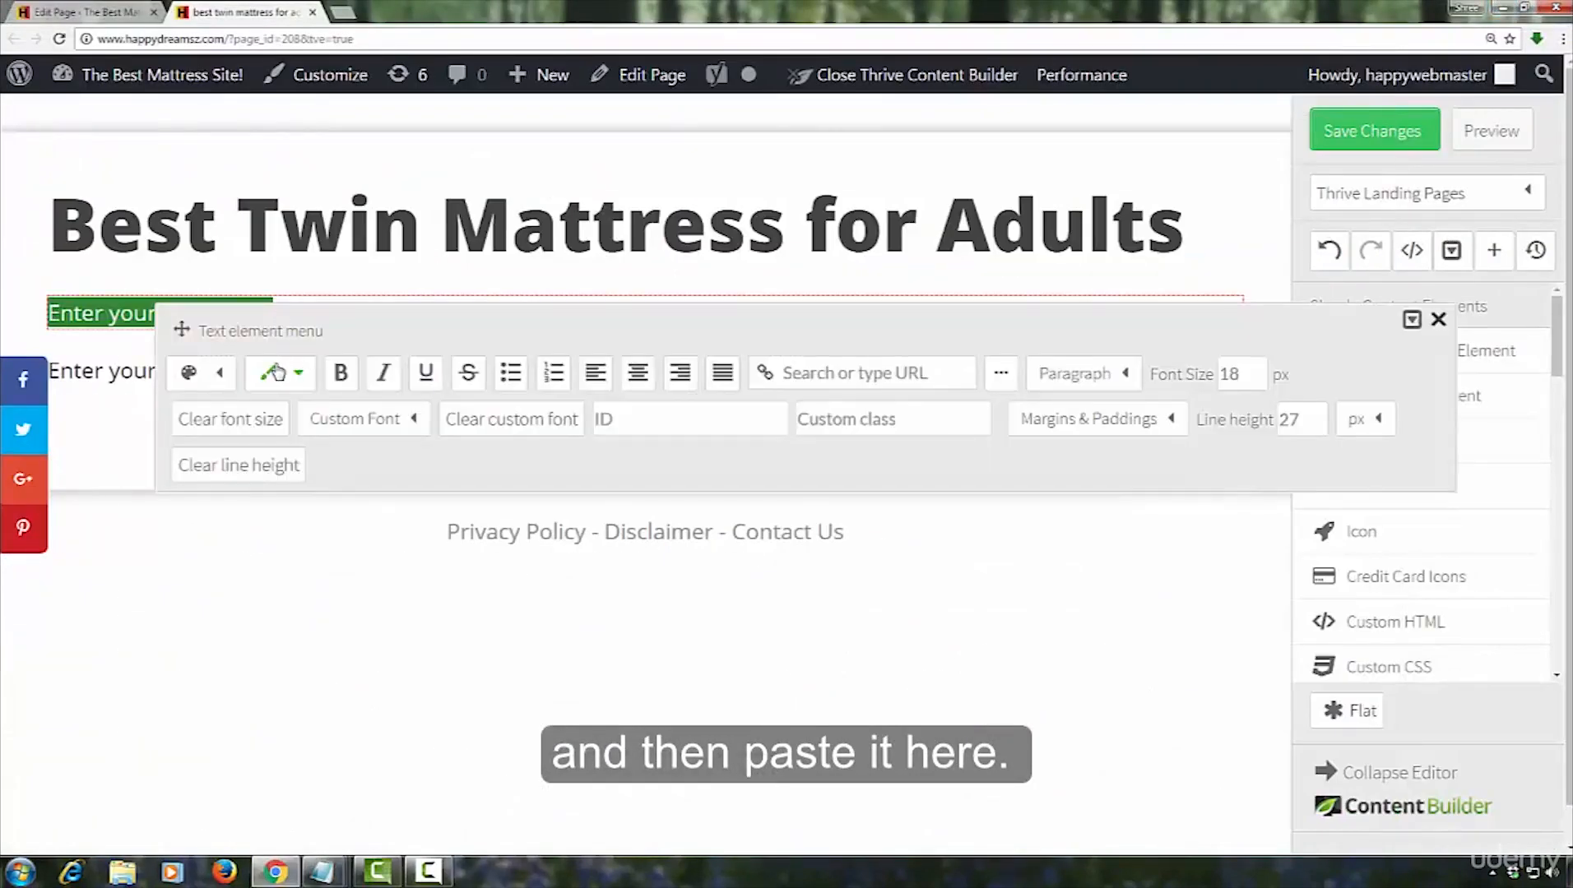
key(ctrl+v)
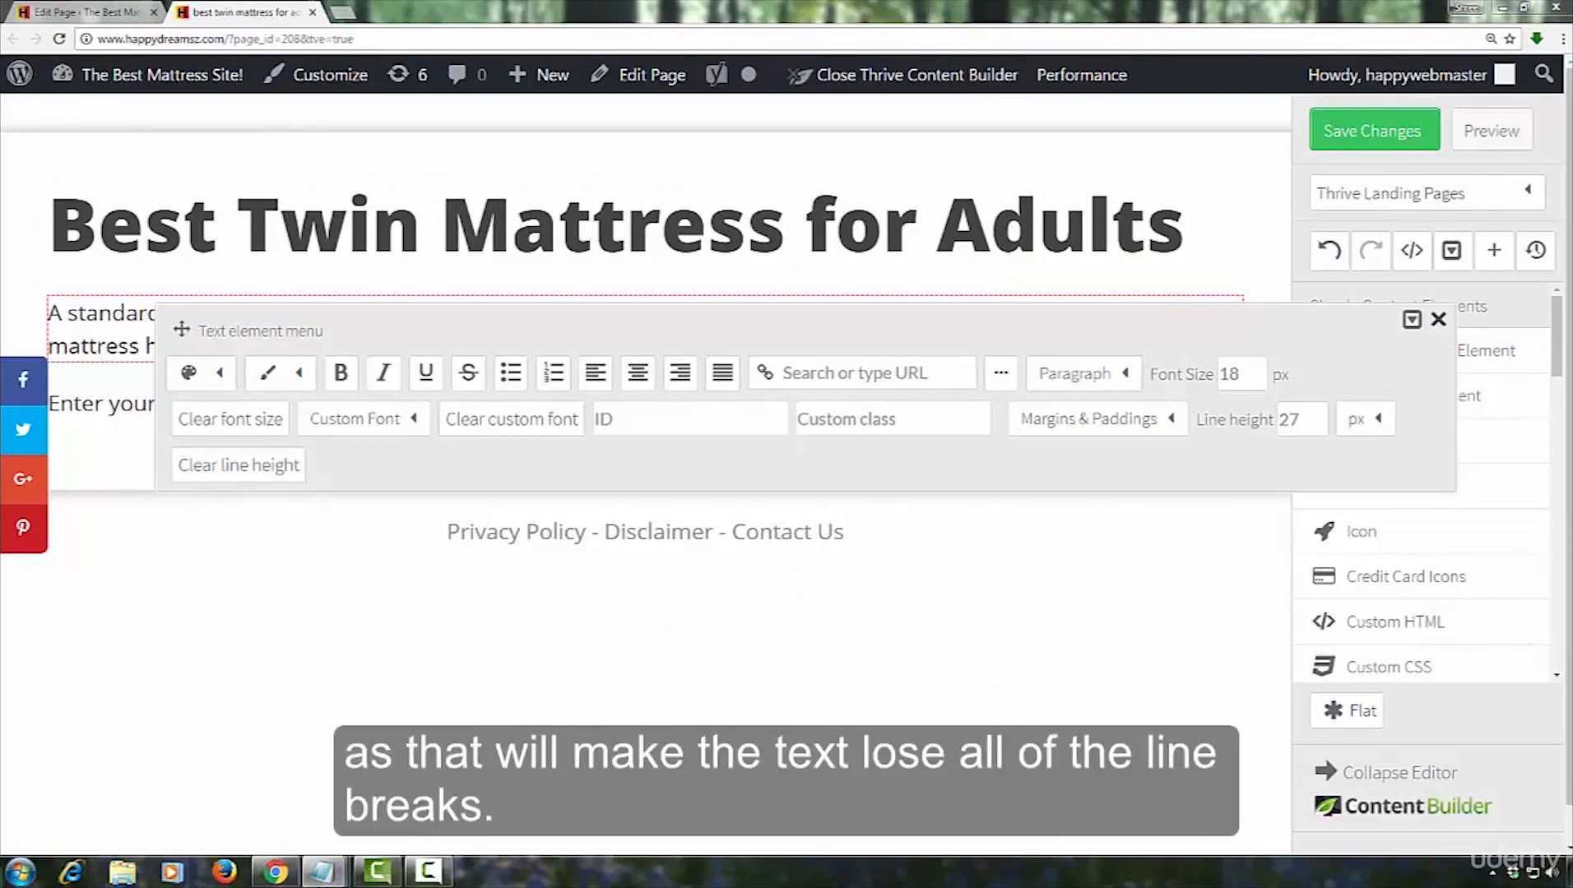
Copy the two paragraphs starting "This read will emphasize" and "These factors are highlighted" together from the Notepad article
key(alt+Tab)
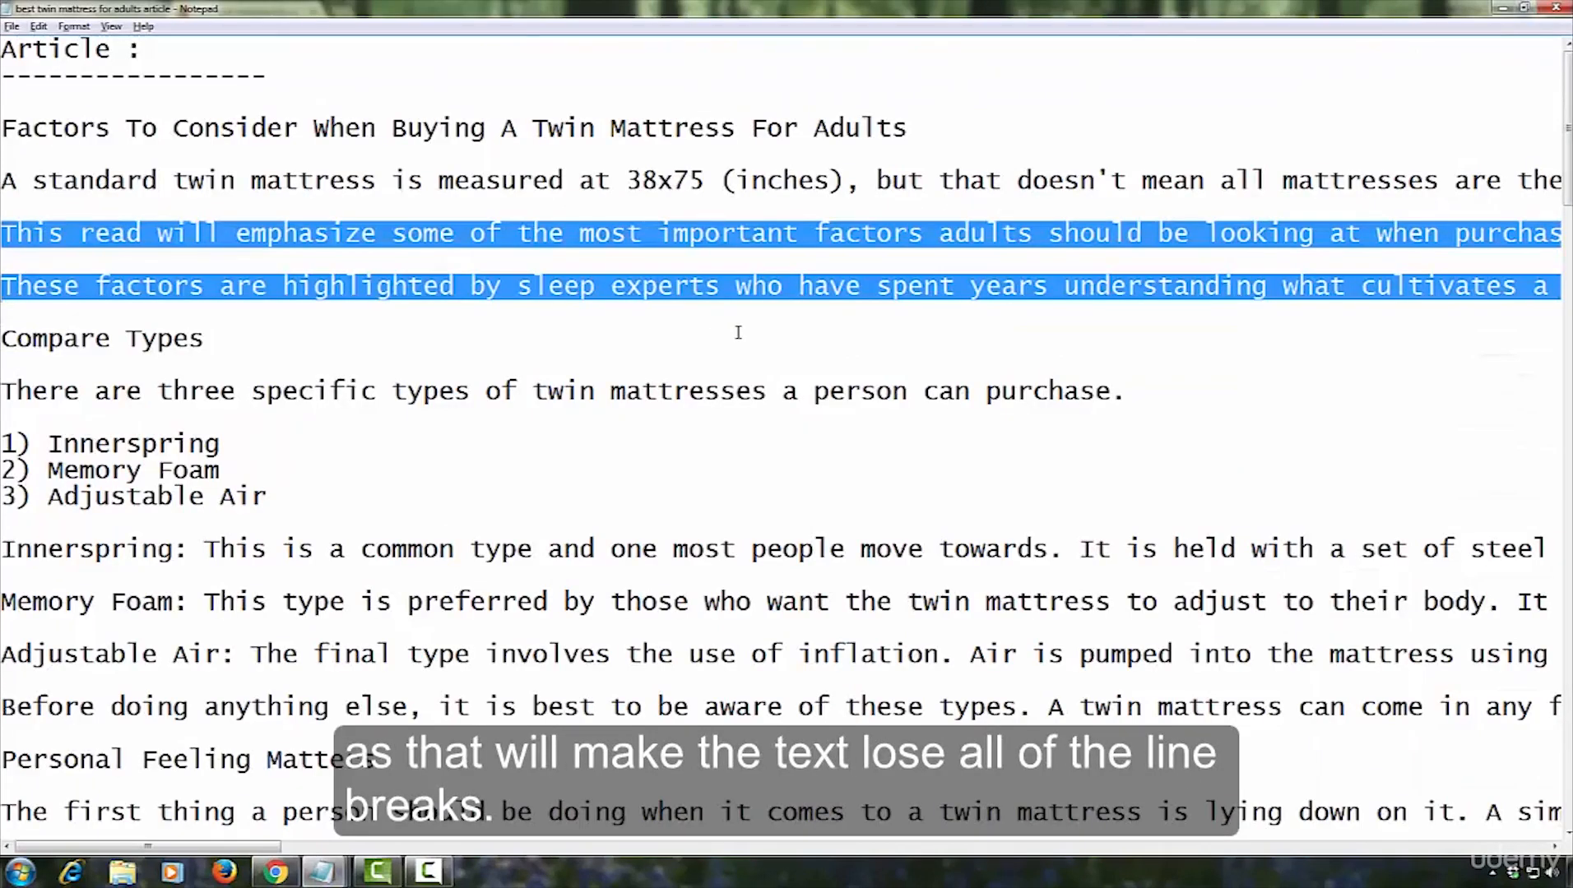
click(738, 332)
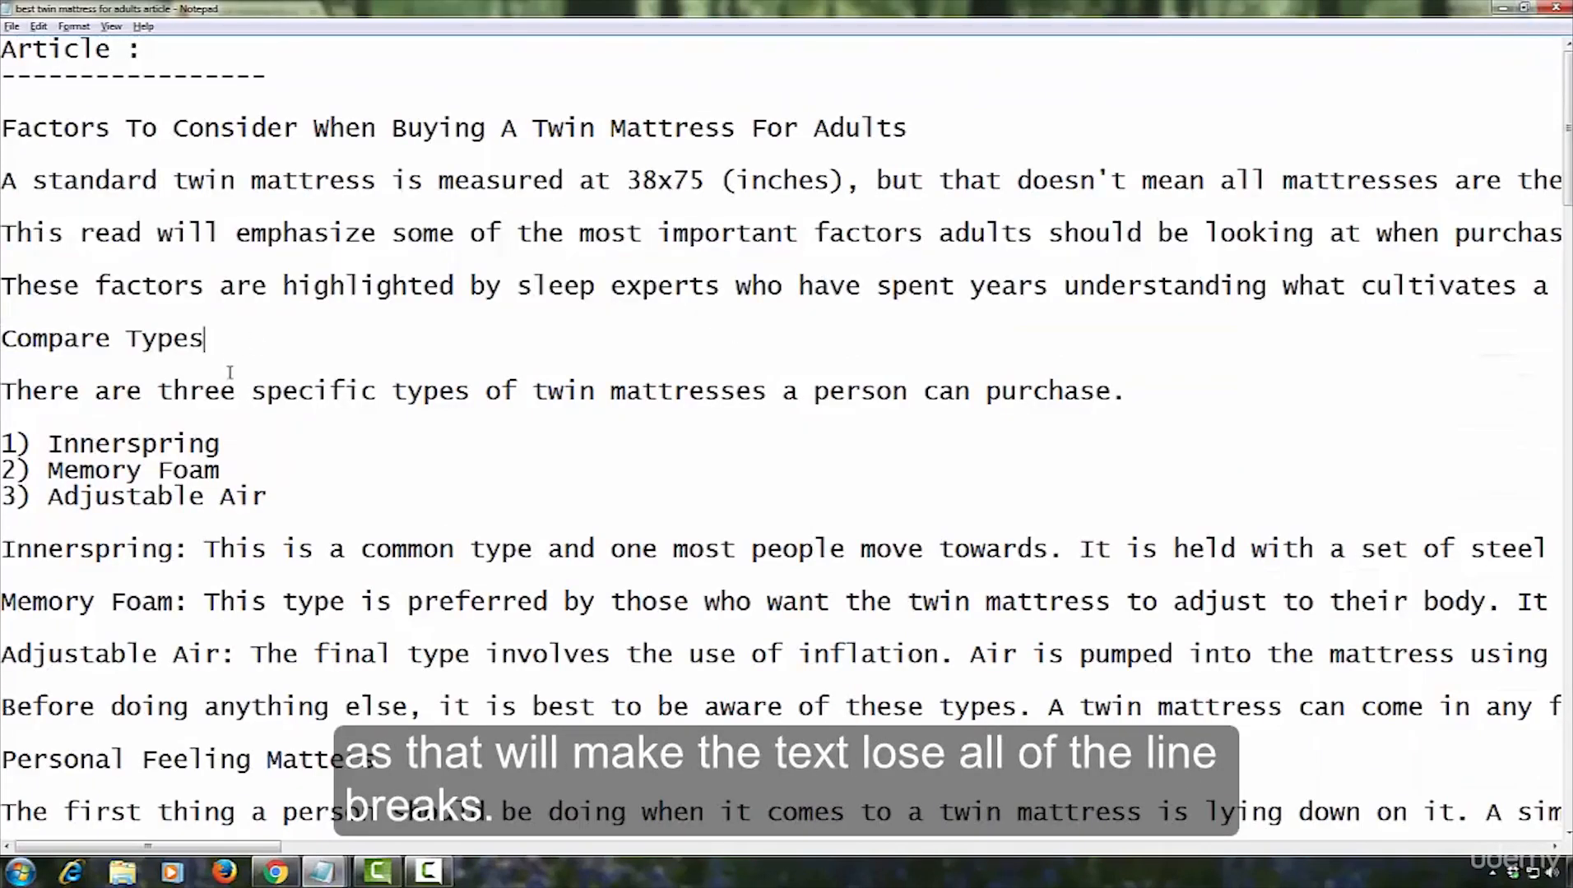
drag(595, 262, 596, 311)
right_click(597, 280)
click(634, 331)
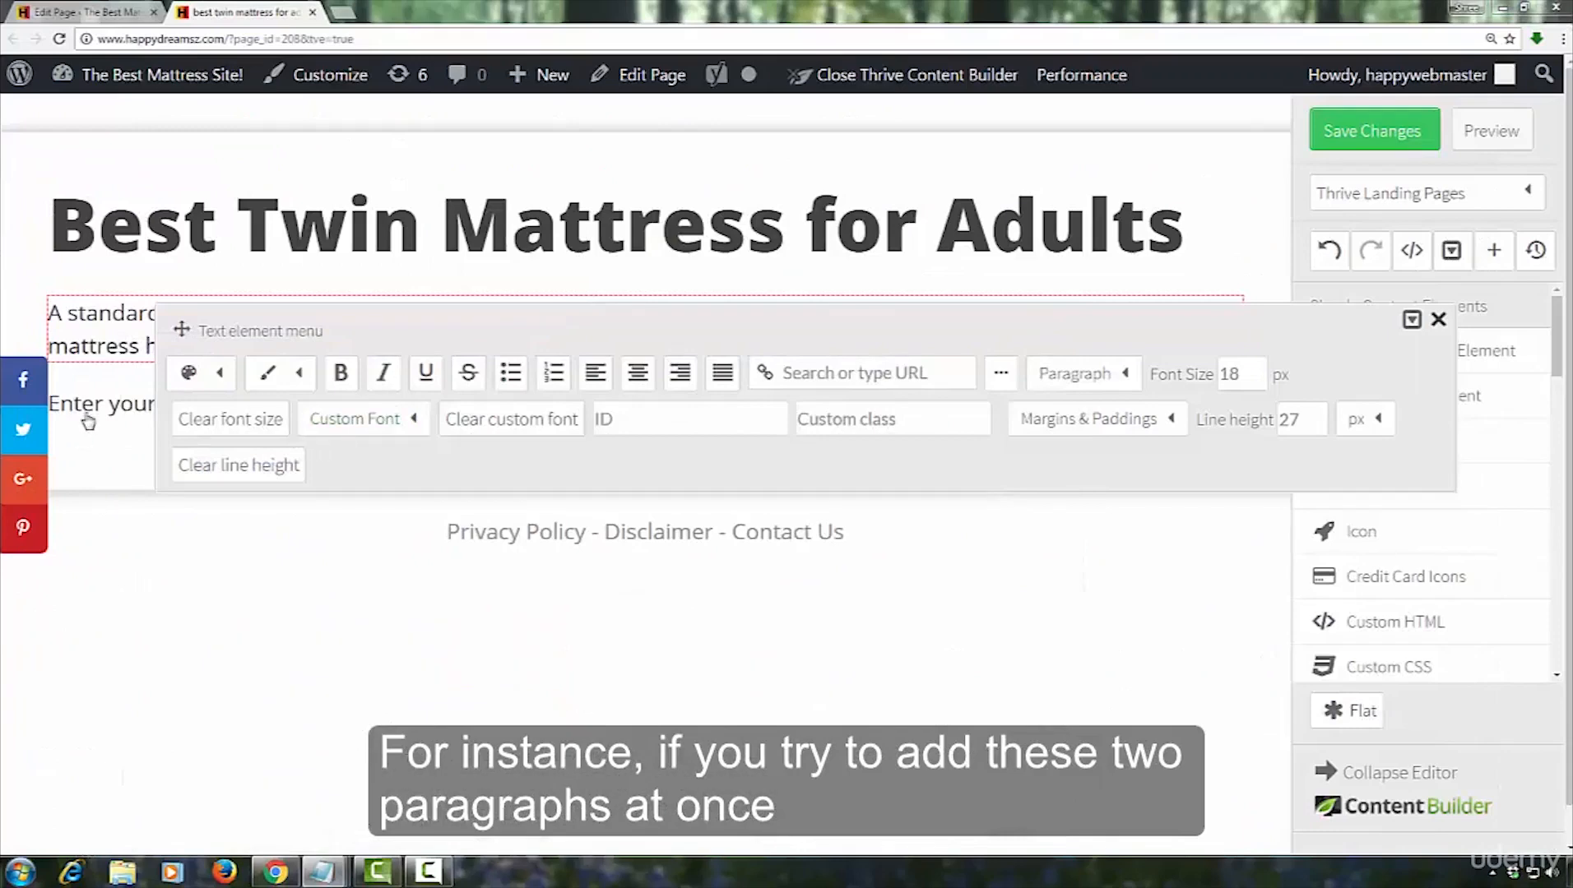
Replace the placeholder in the second text element on the page with the two copied paragraphs
click(89, 413)
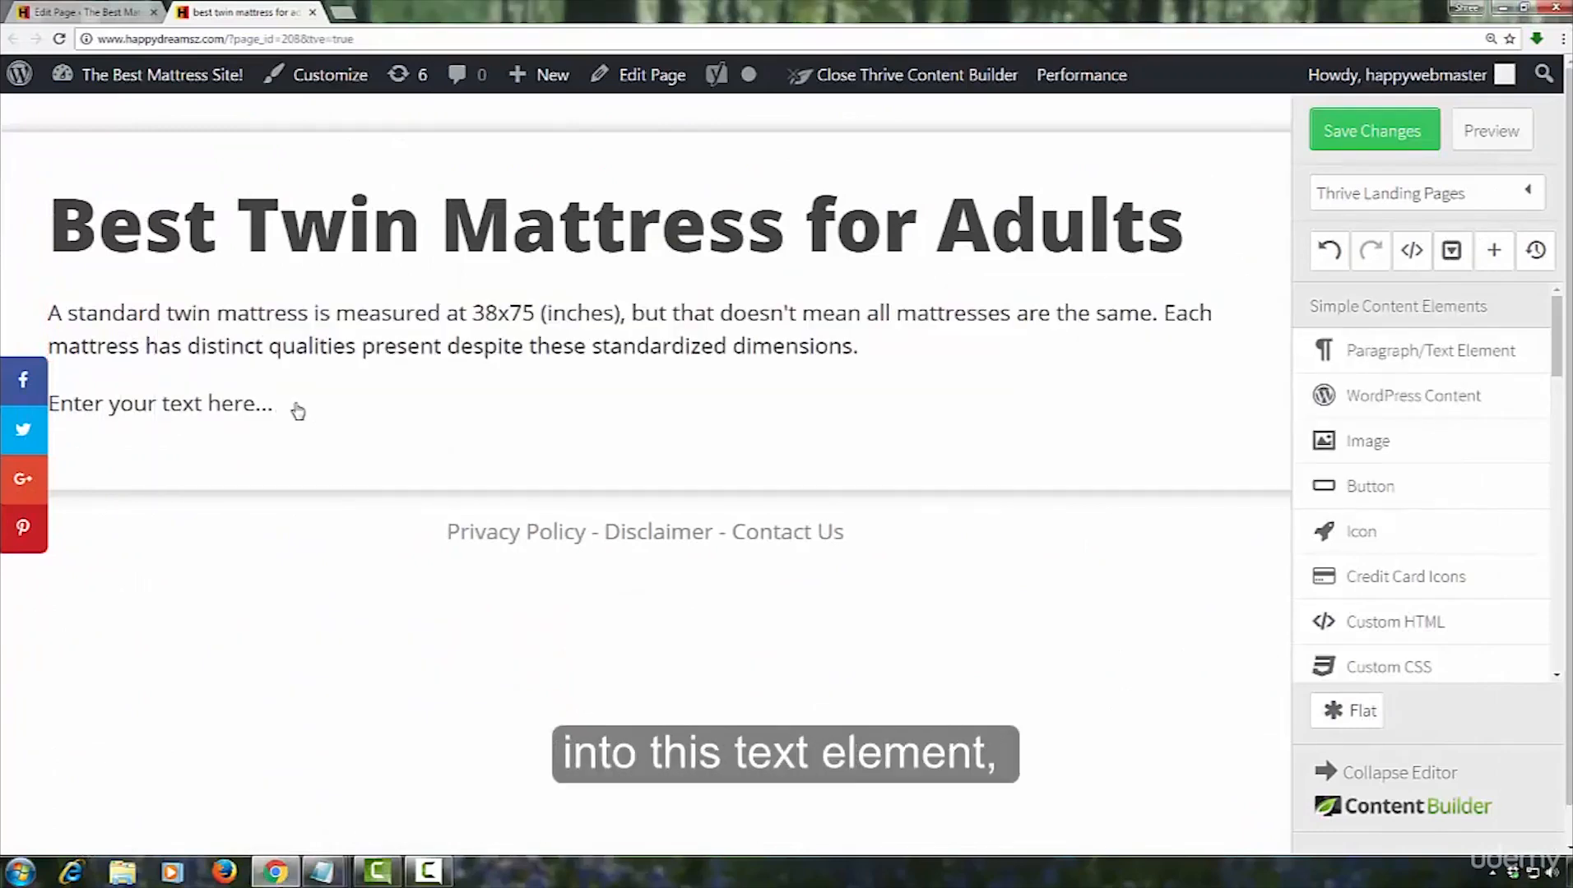
click(217, 404)
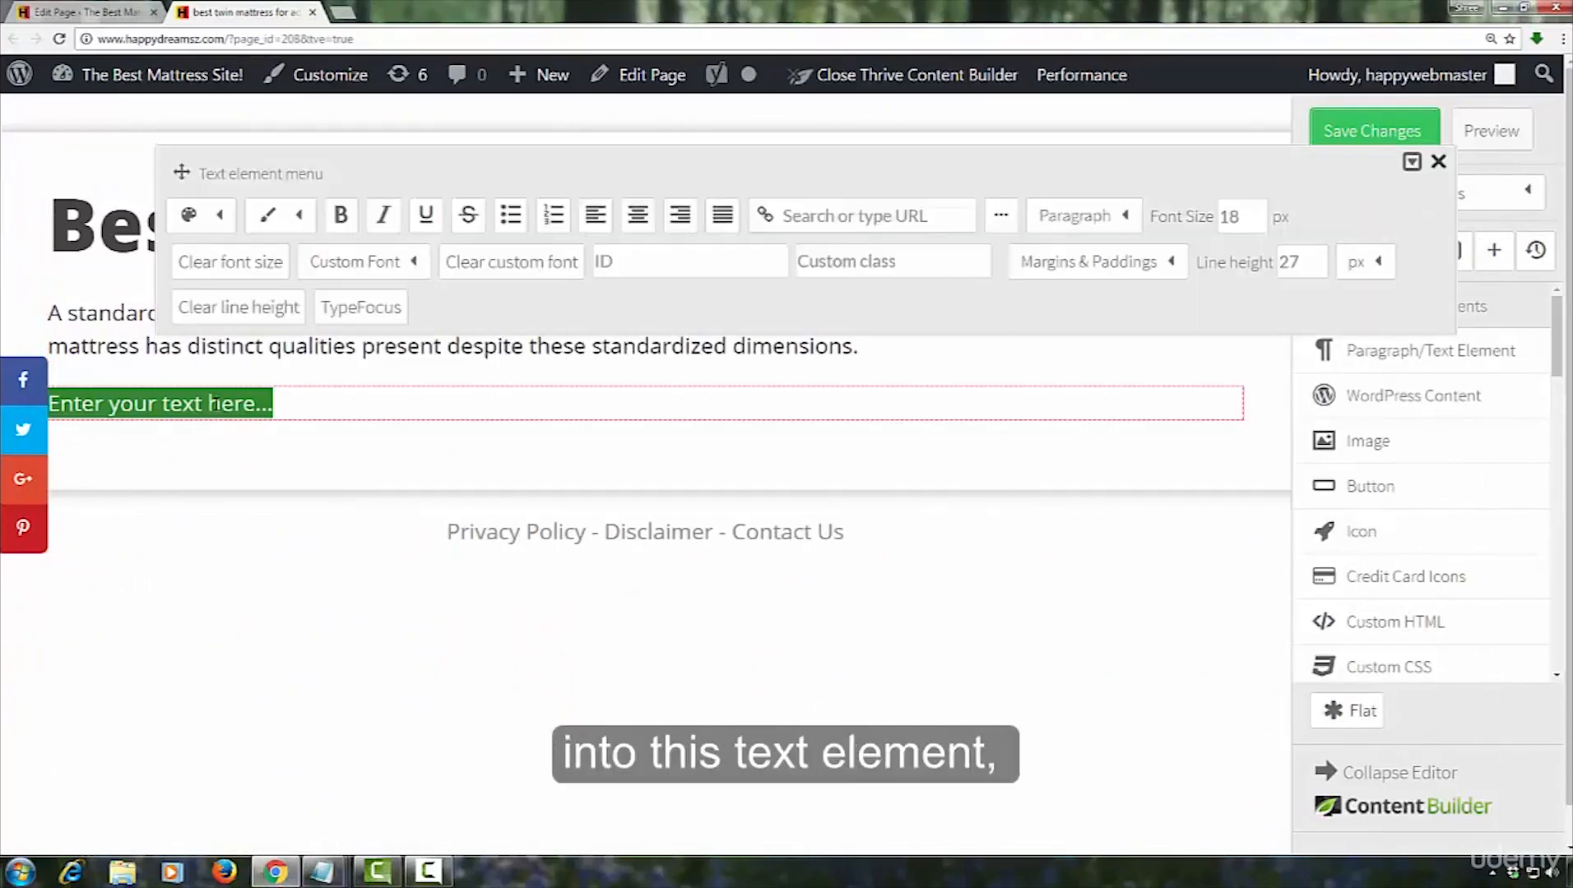
right_click(212, 404)
click(251, 453)
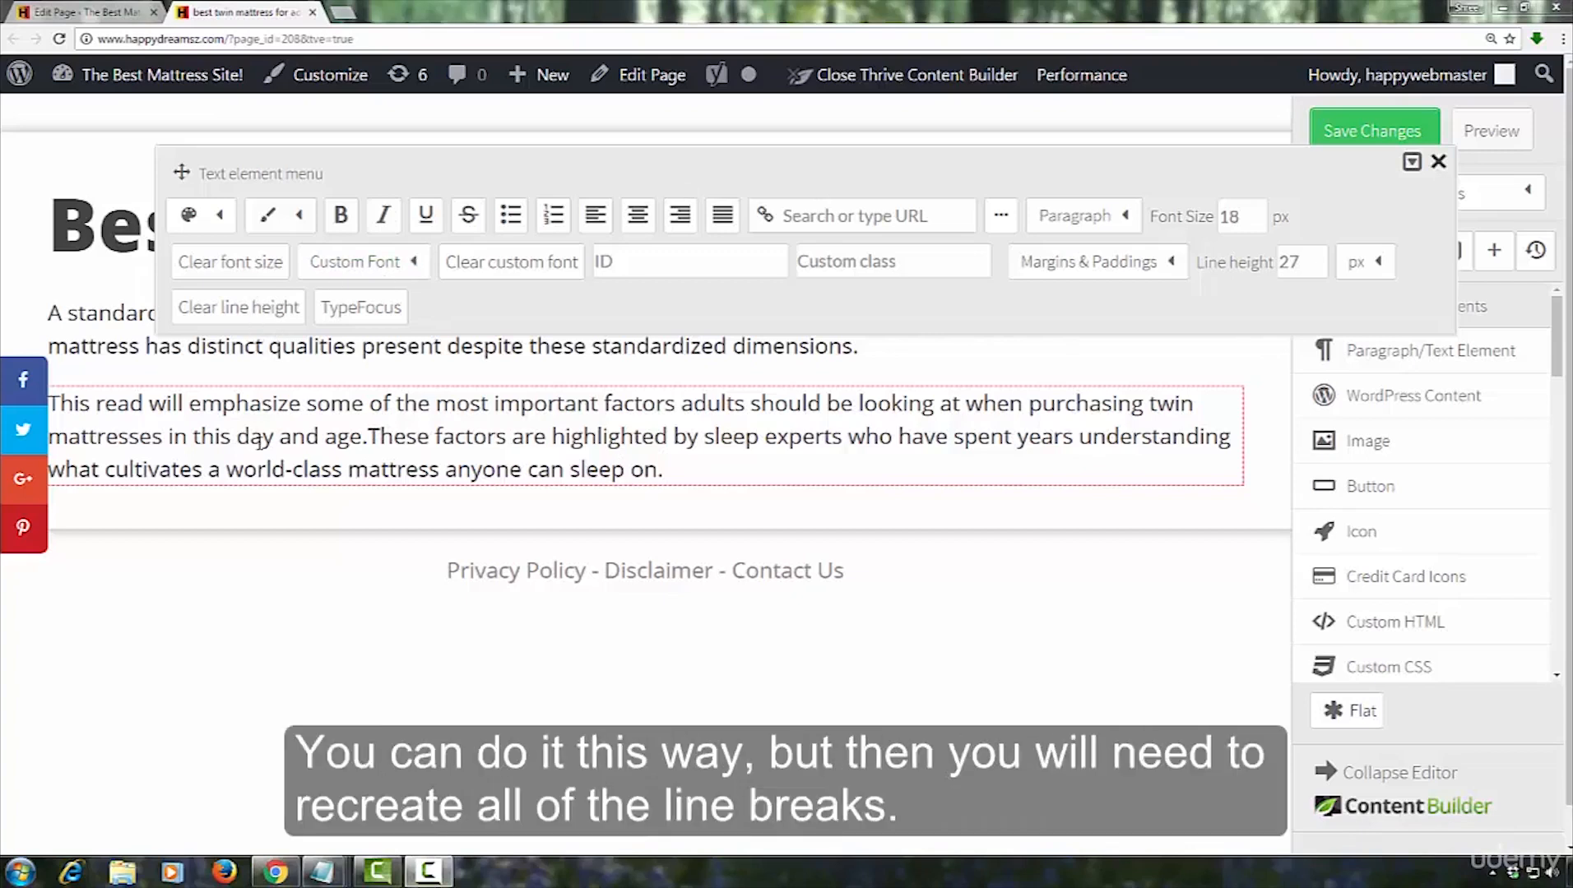
Split the pasted text into separate paragraphs before "These factors are highlighted" and close the text options
click(367, 436)
click(373, 435)
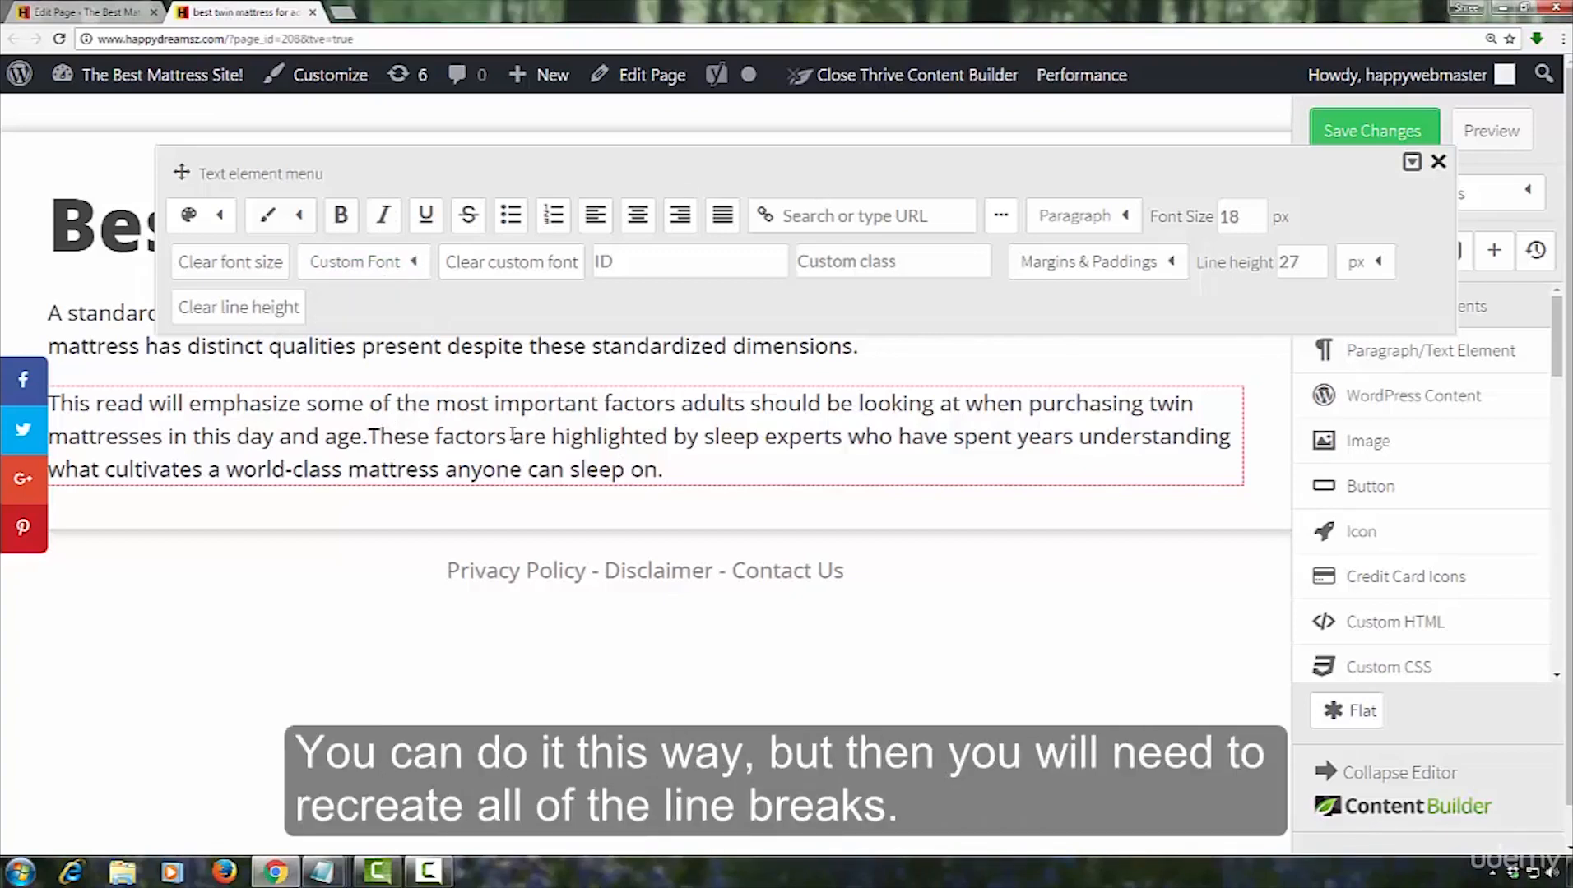
key(Return)
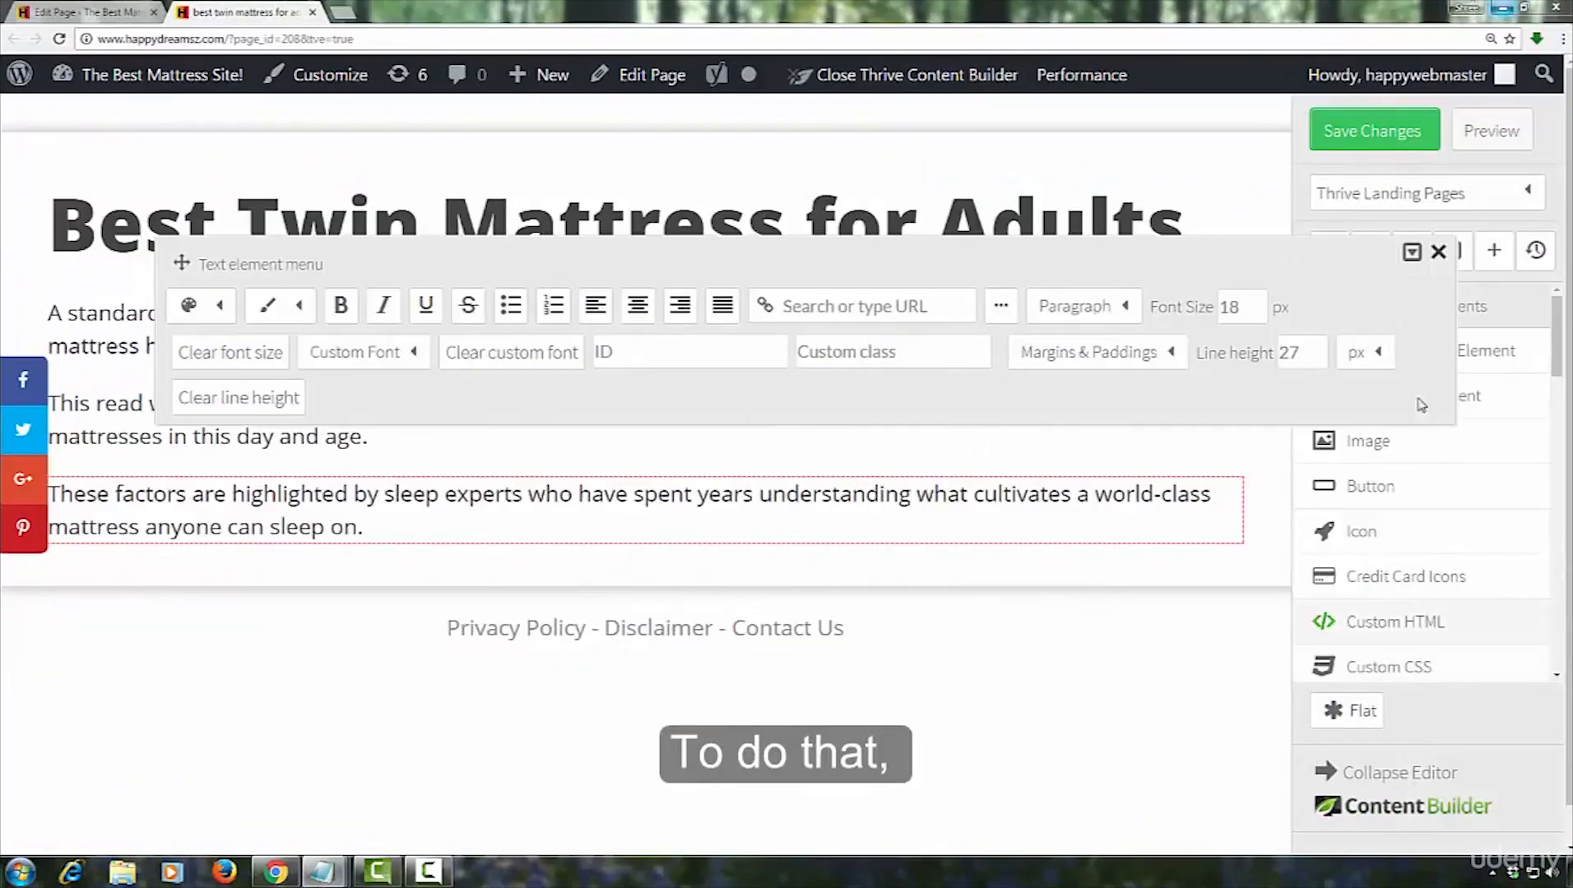
click(1438, 251)
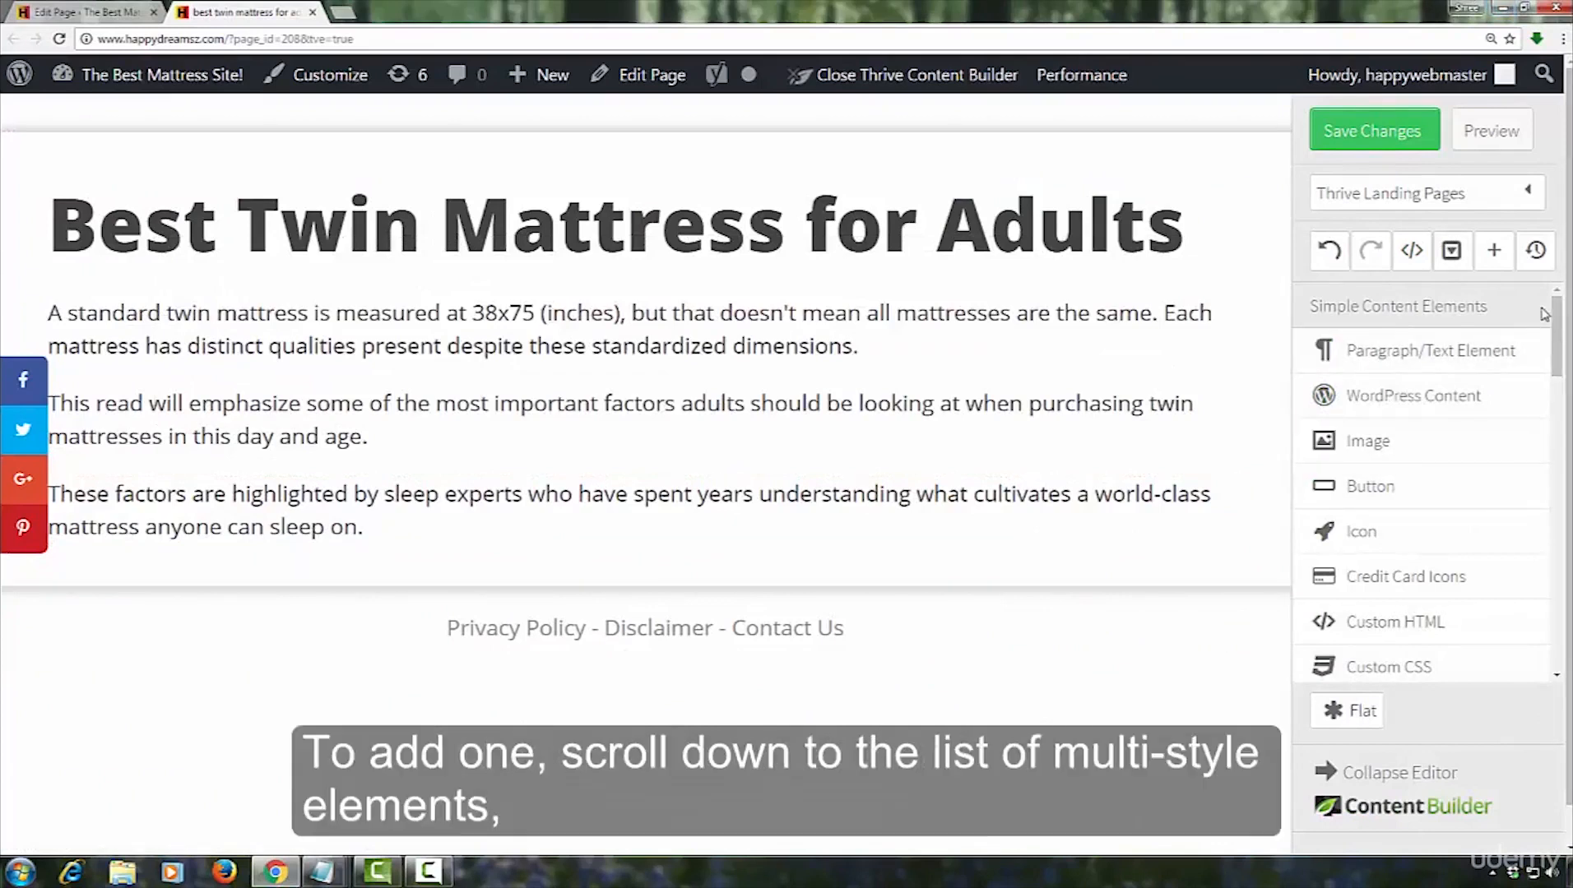
Add a Style 1 content box with headline below the "These factors are highlighted" paragraph
drag(1560, 321, 1557, 422)
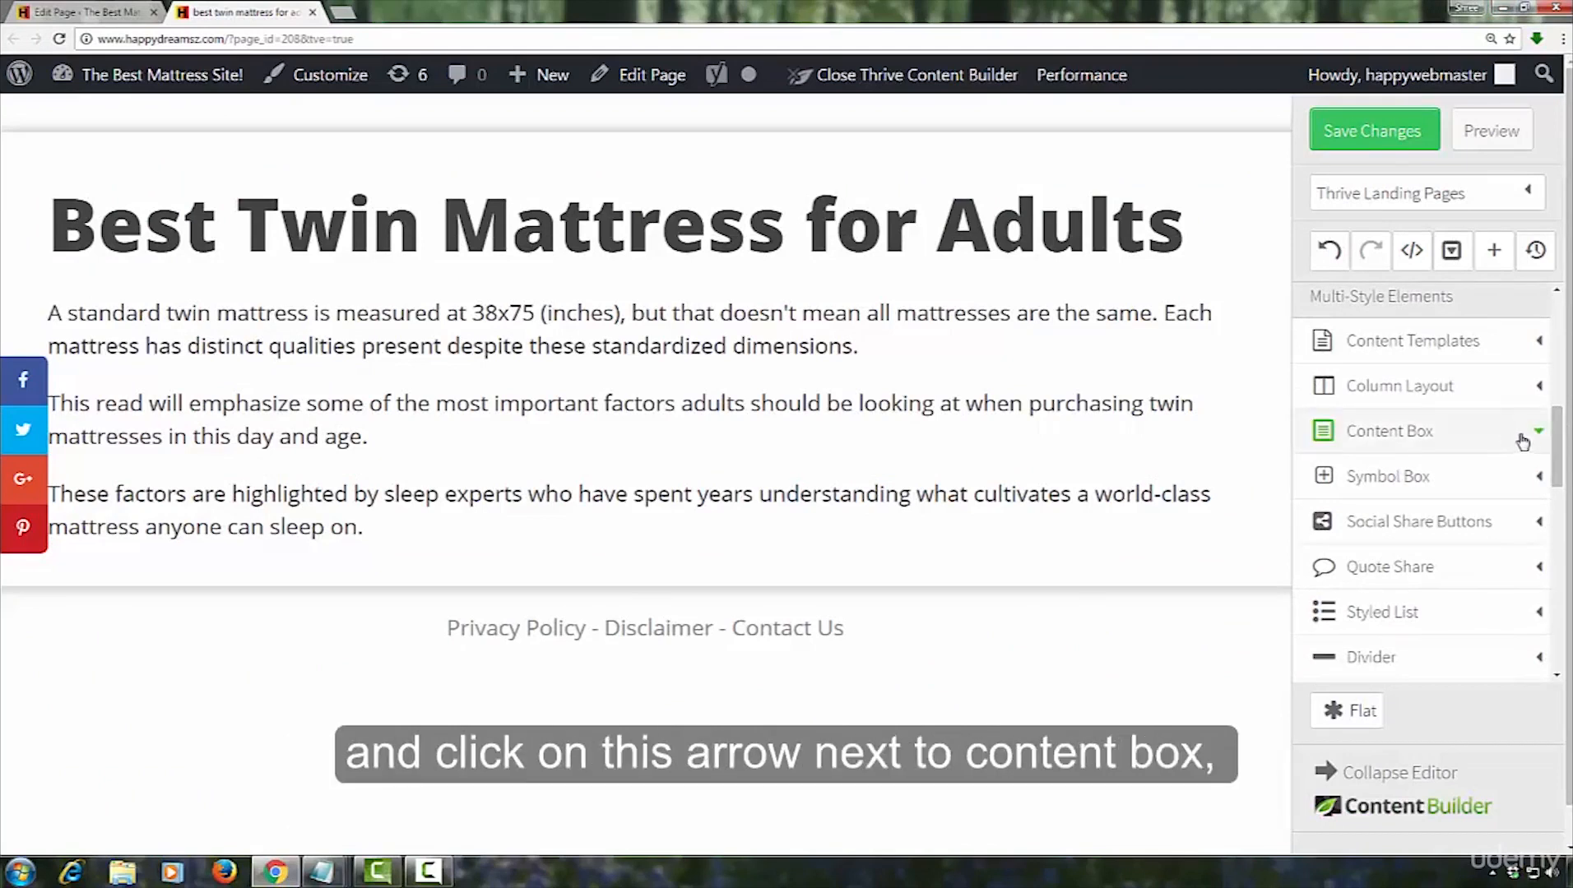
click(1537, 433)
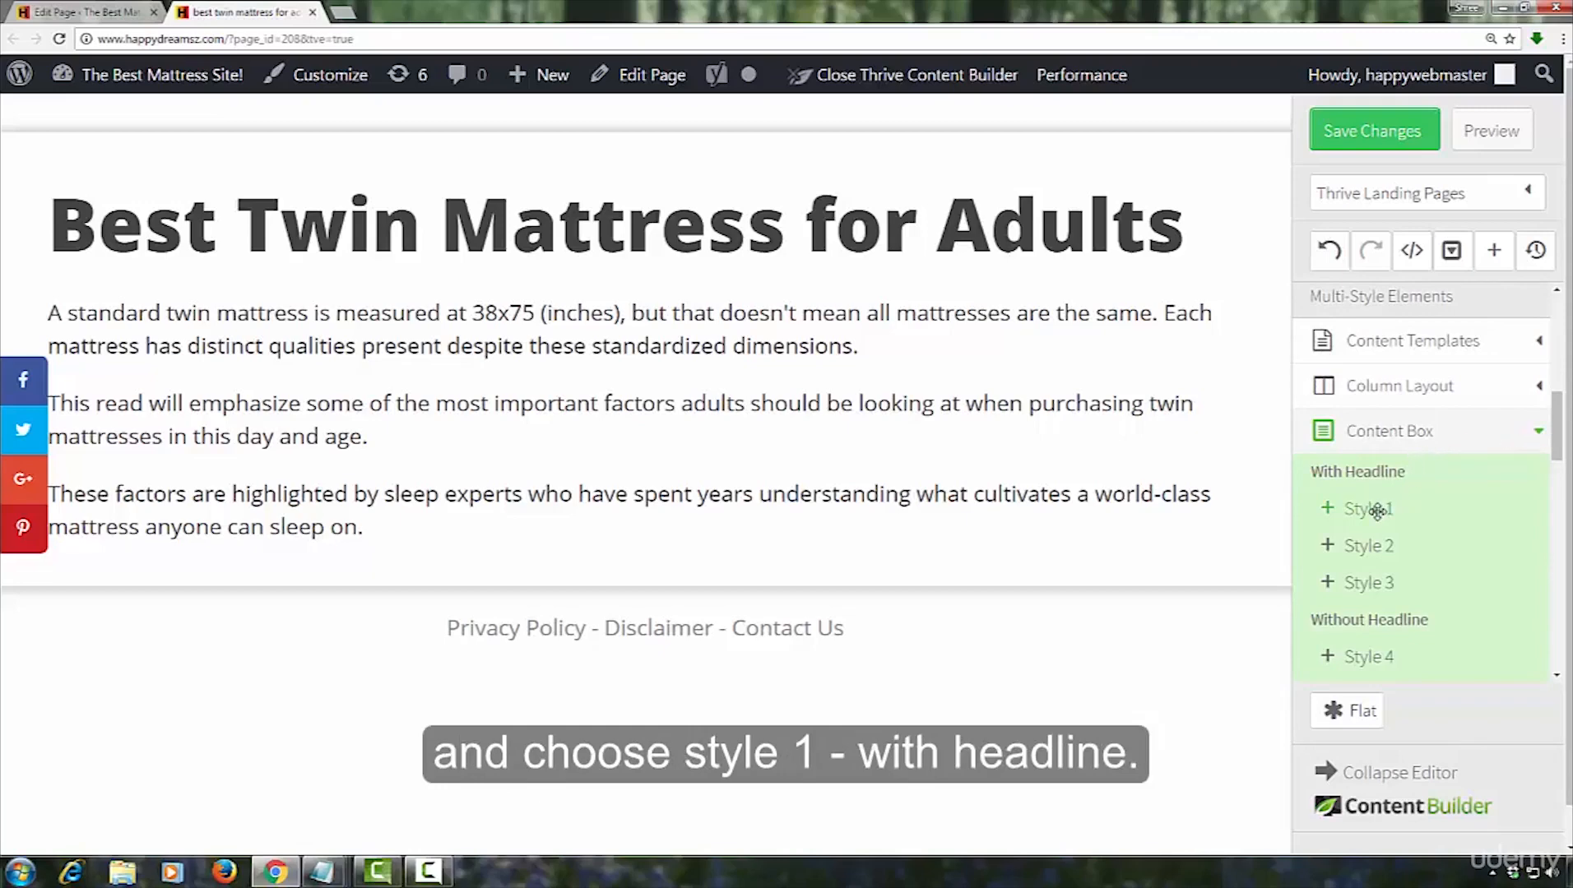
drag(1376, 511, 443, 570)
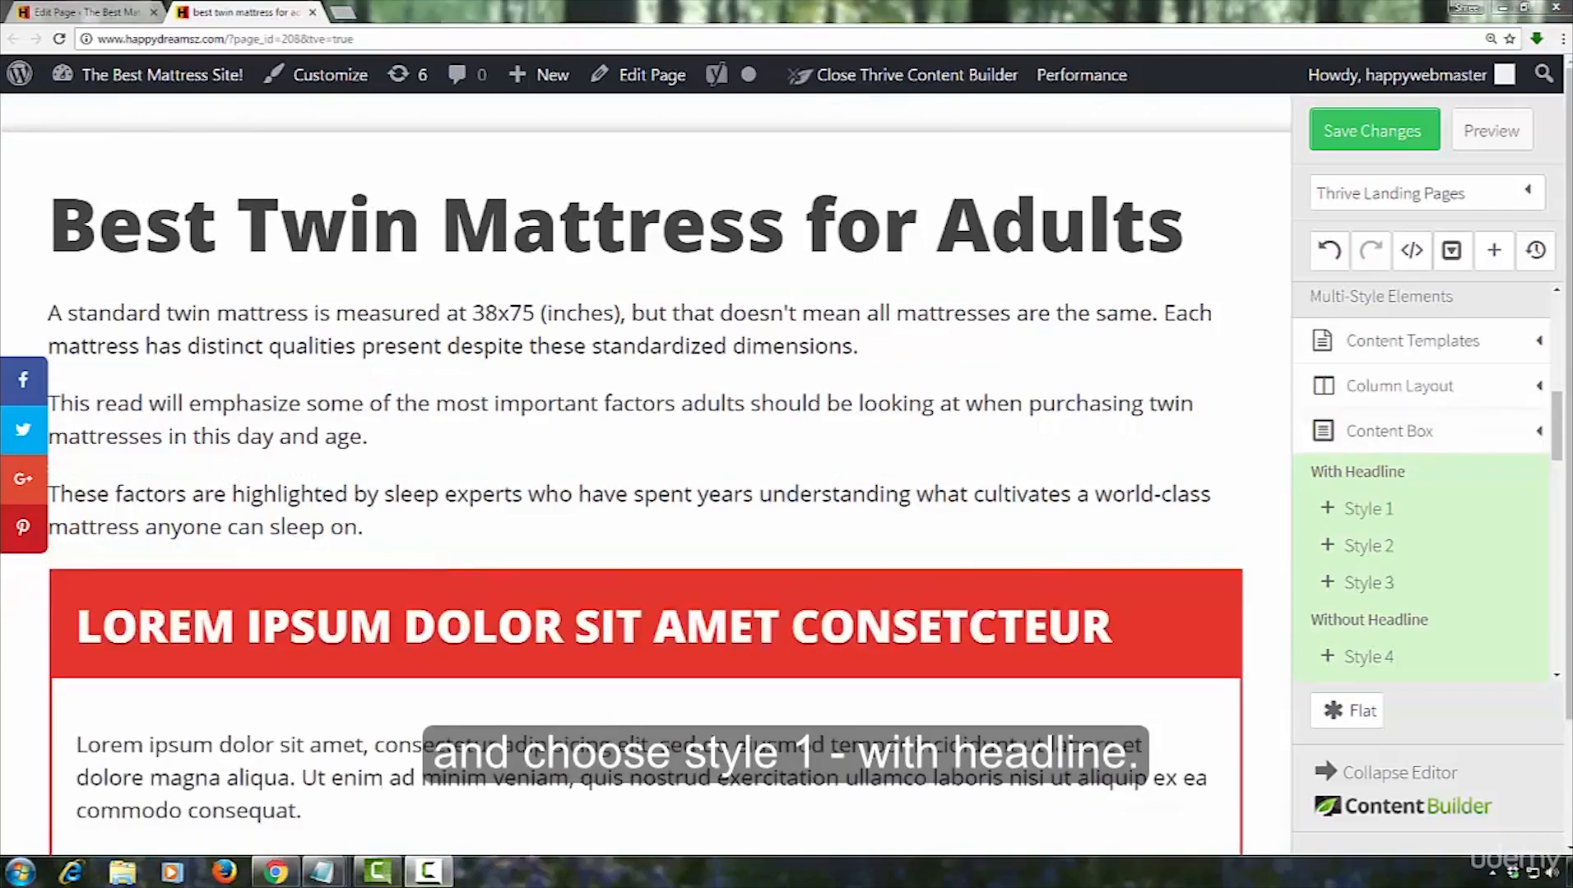
Change the content box's colour to the default blue and close its options
scroll(719, 698, down, 2)
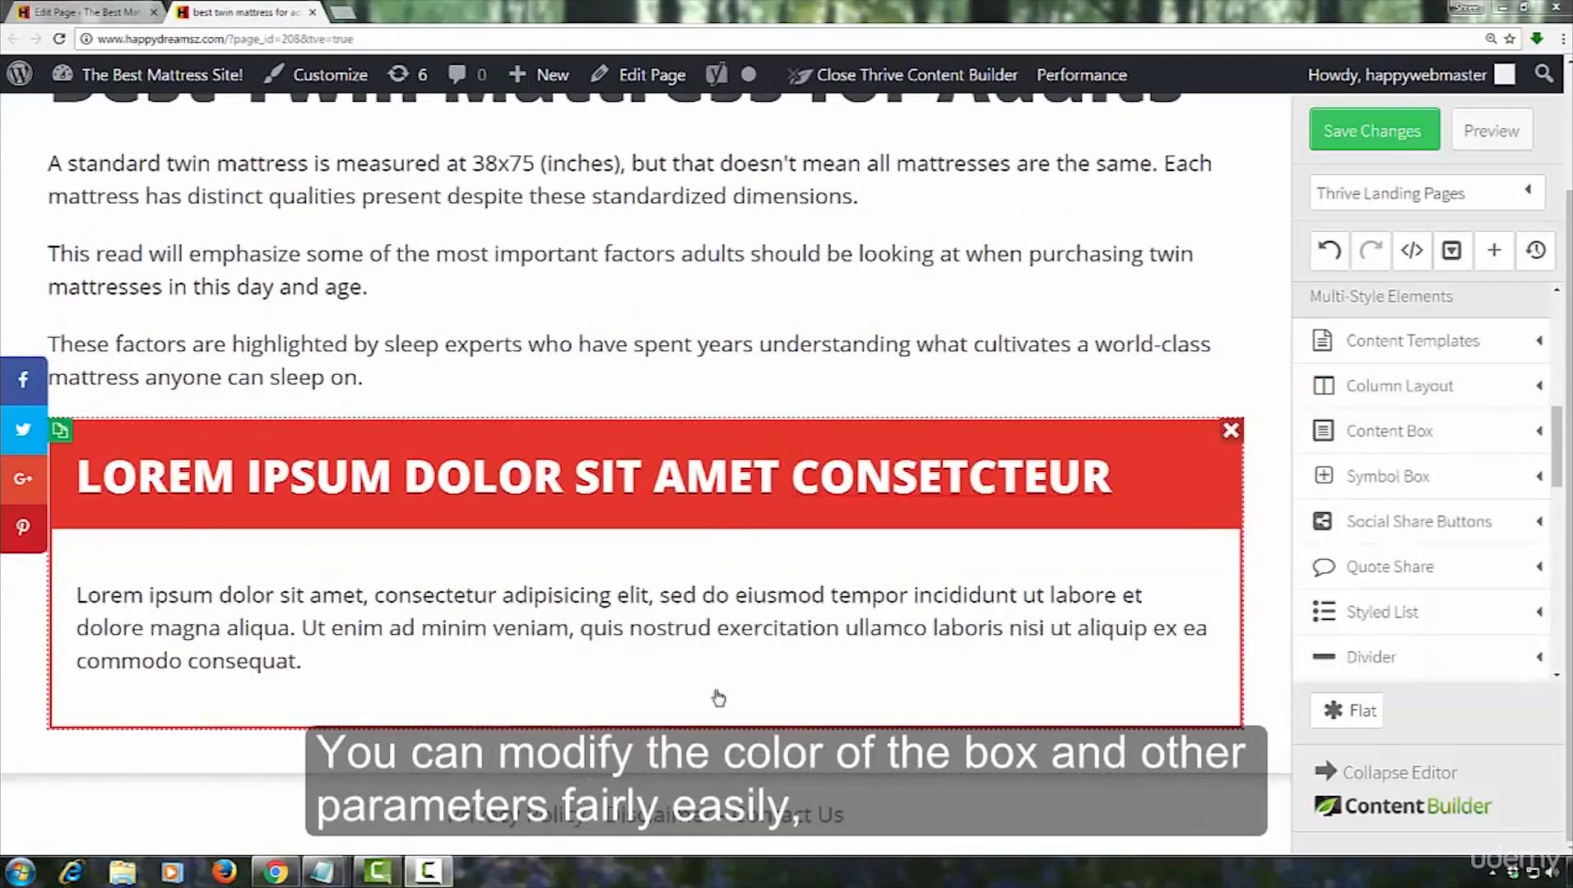
click(710, 723)
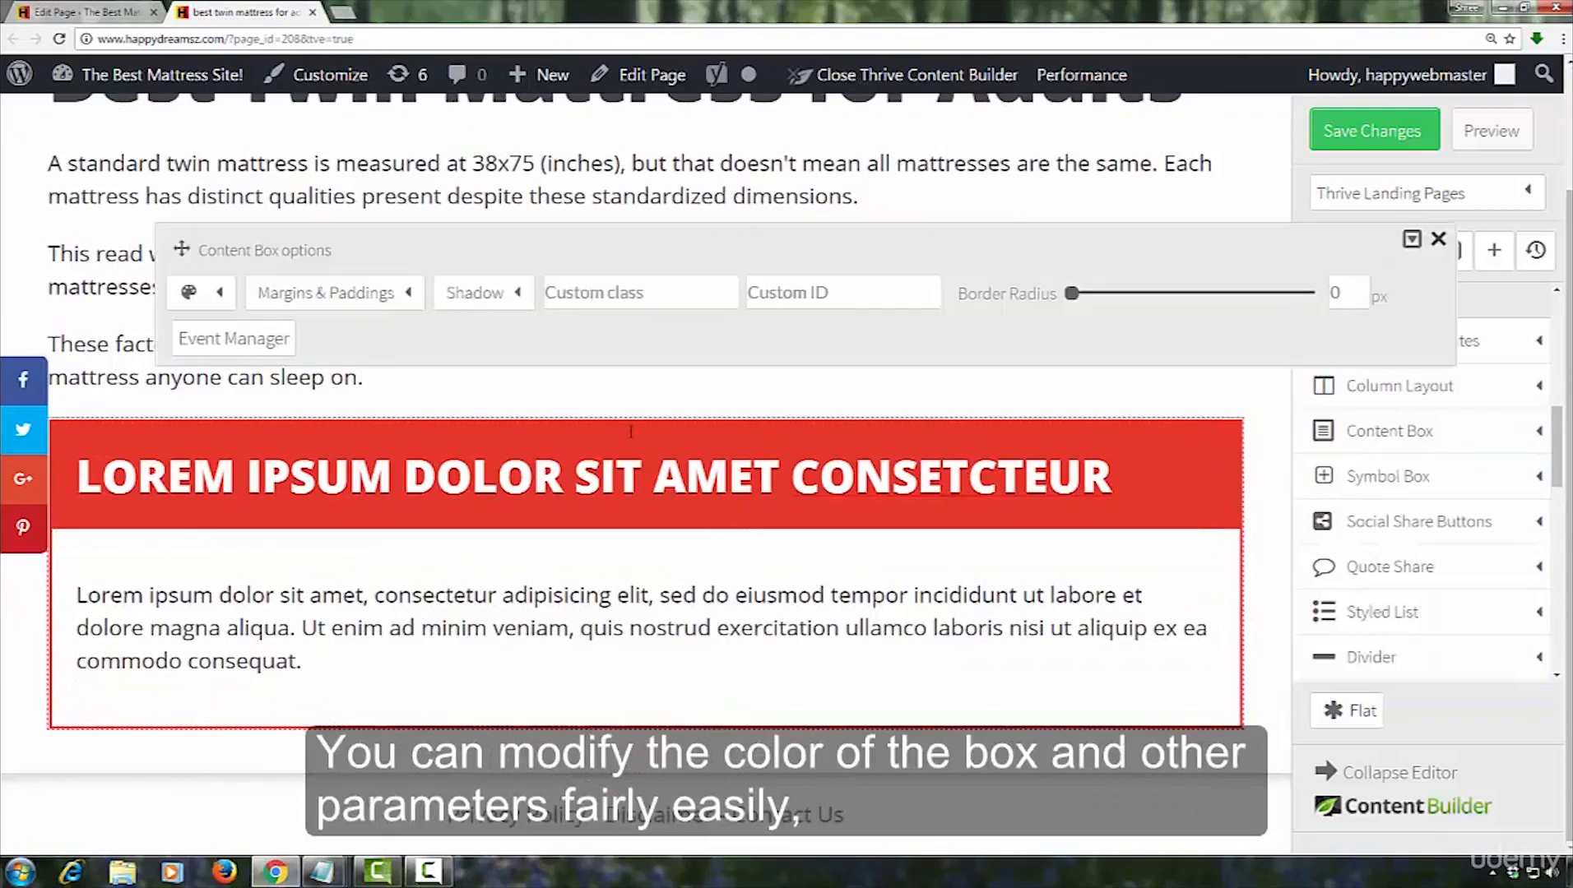
click(194, 292)
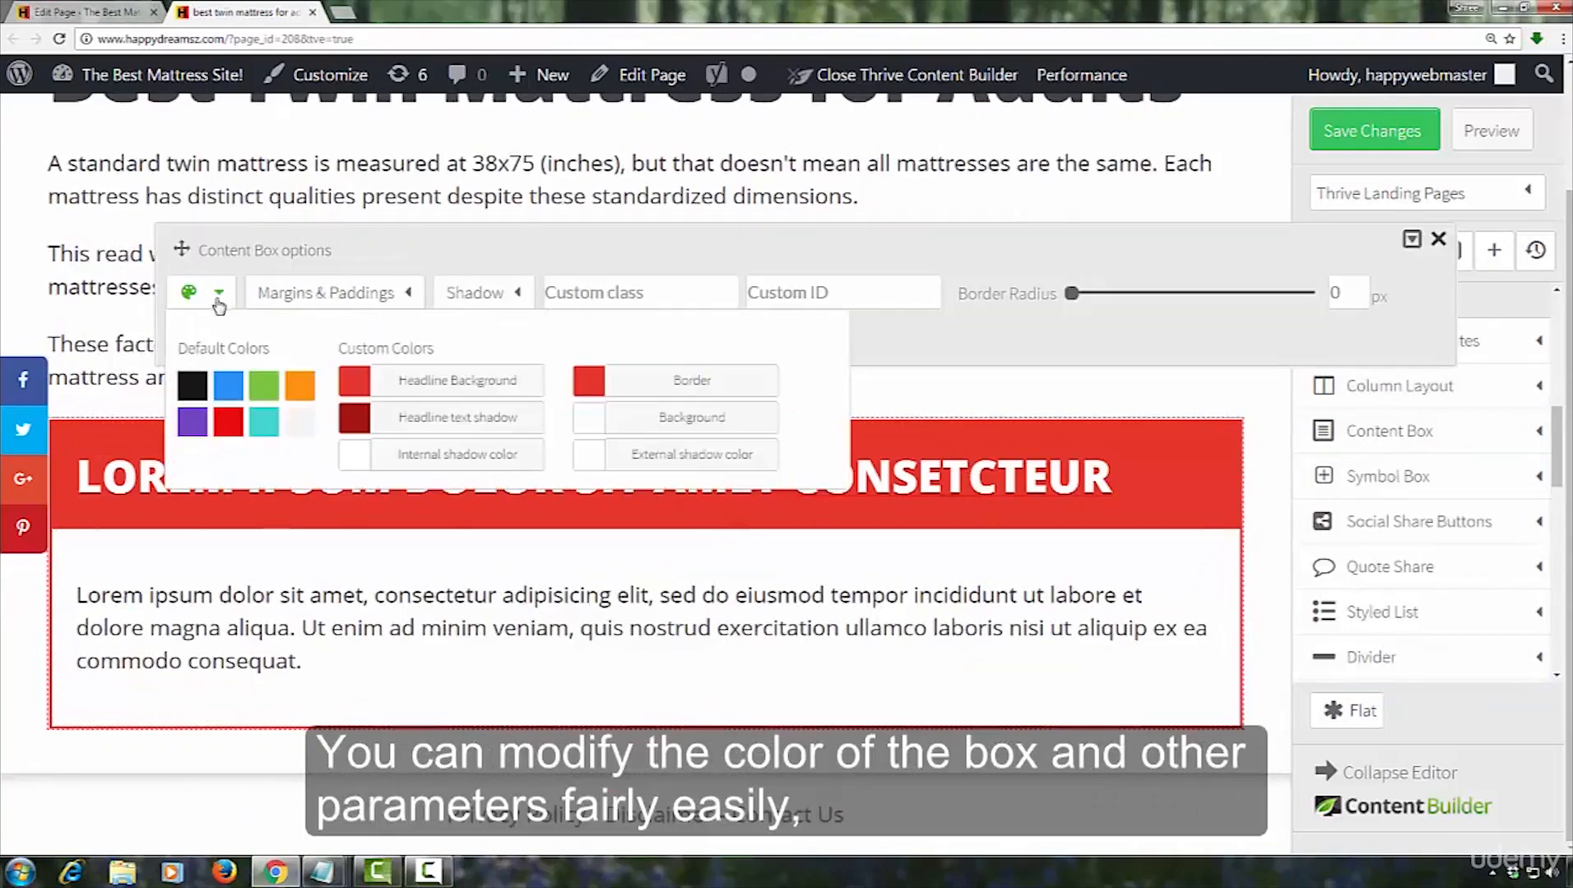
click(228, 389)
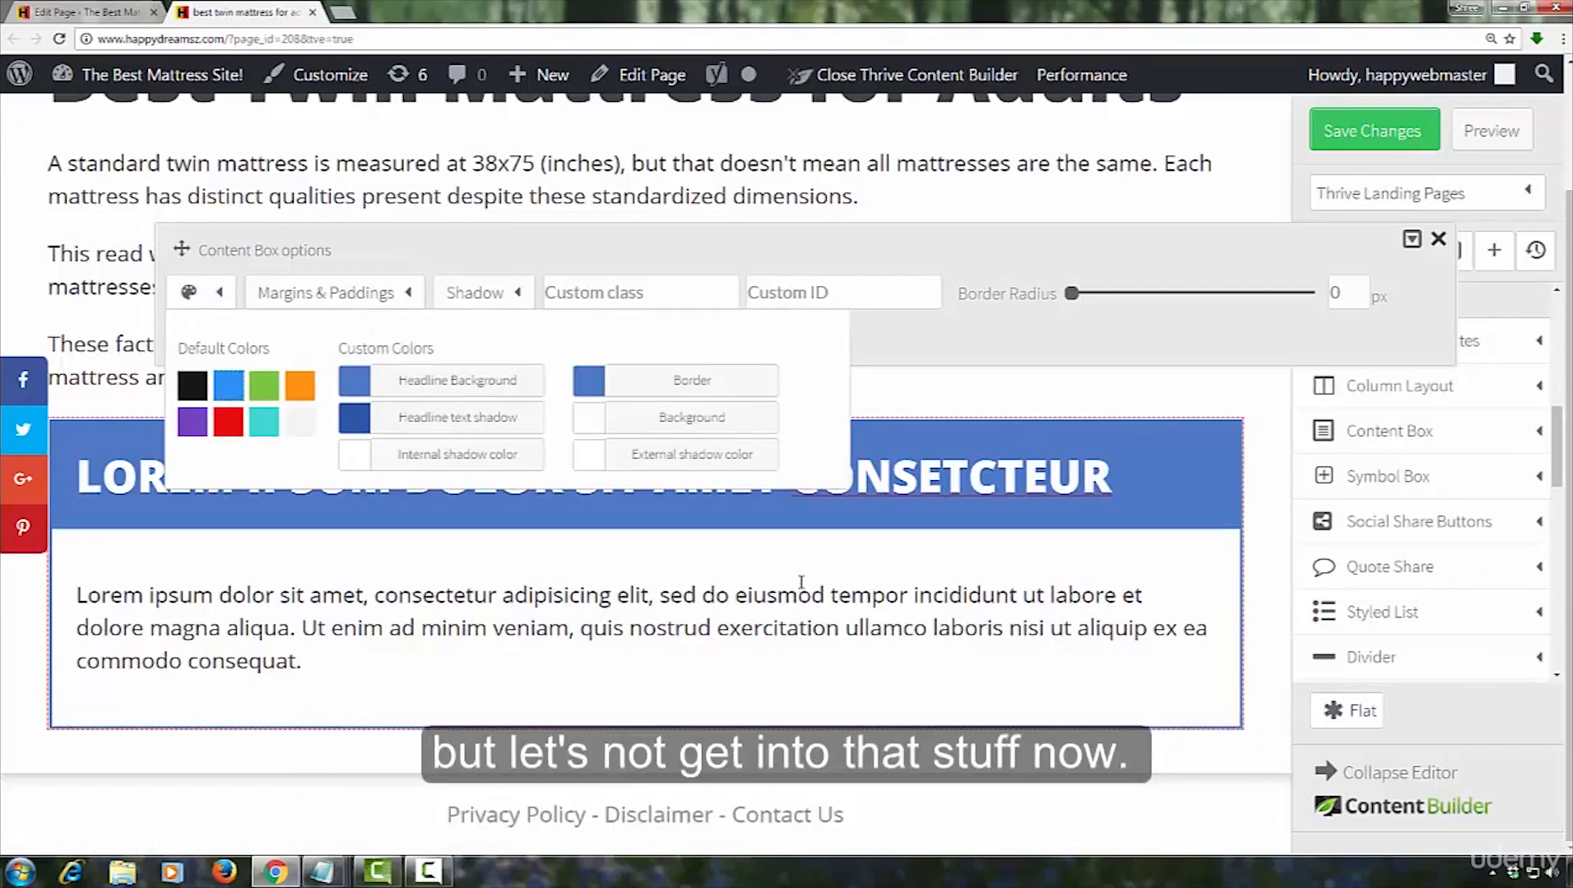
click(868, 576)
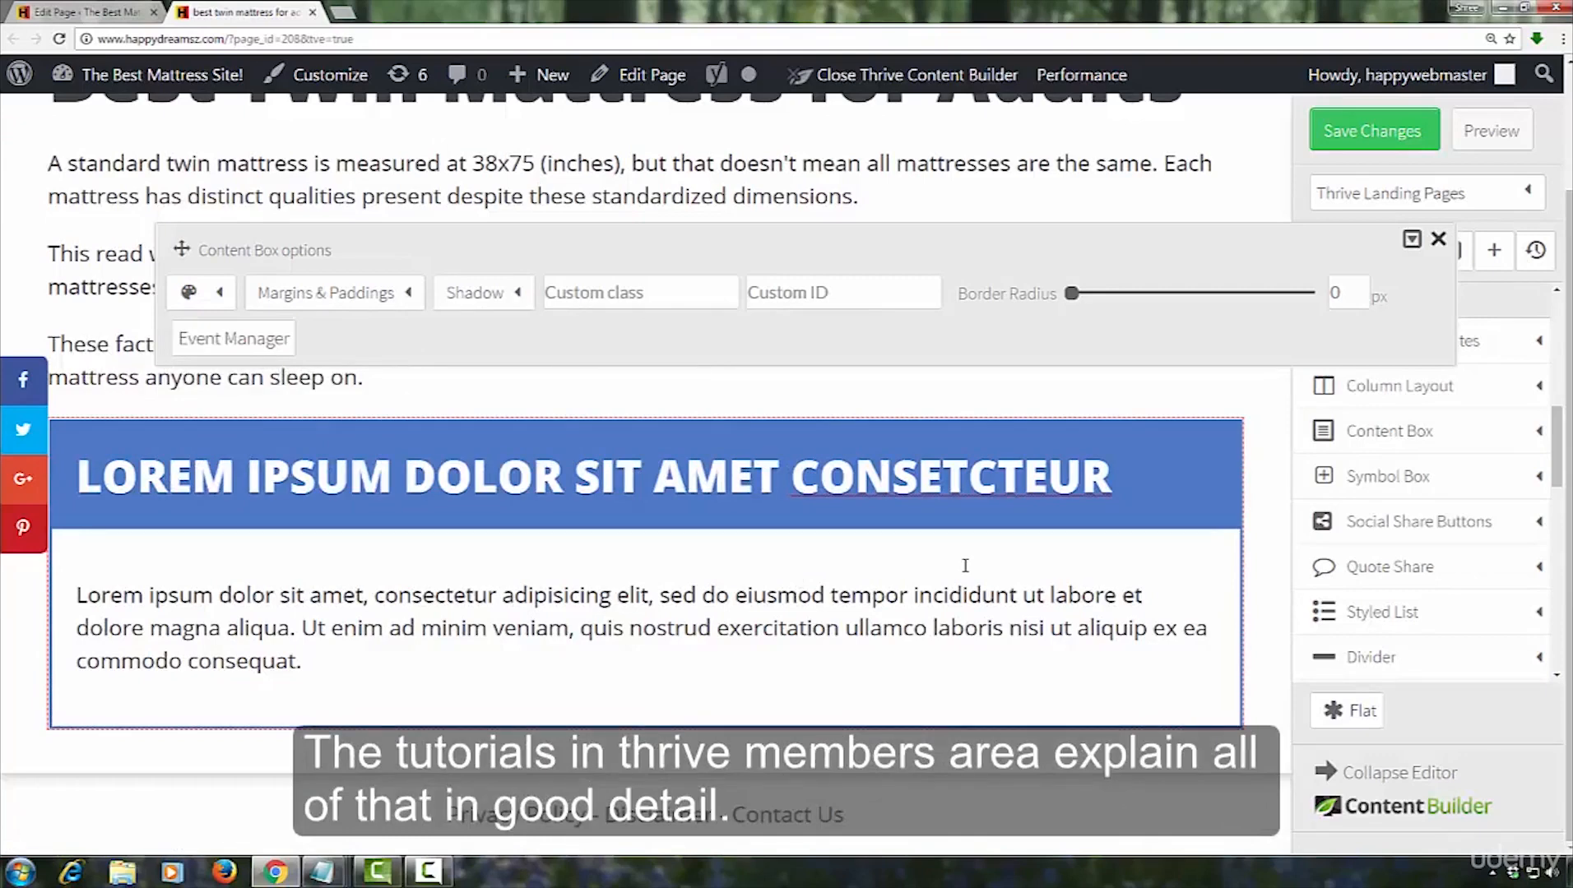
click(965, 566)
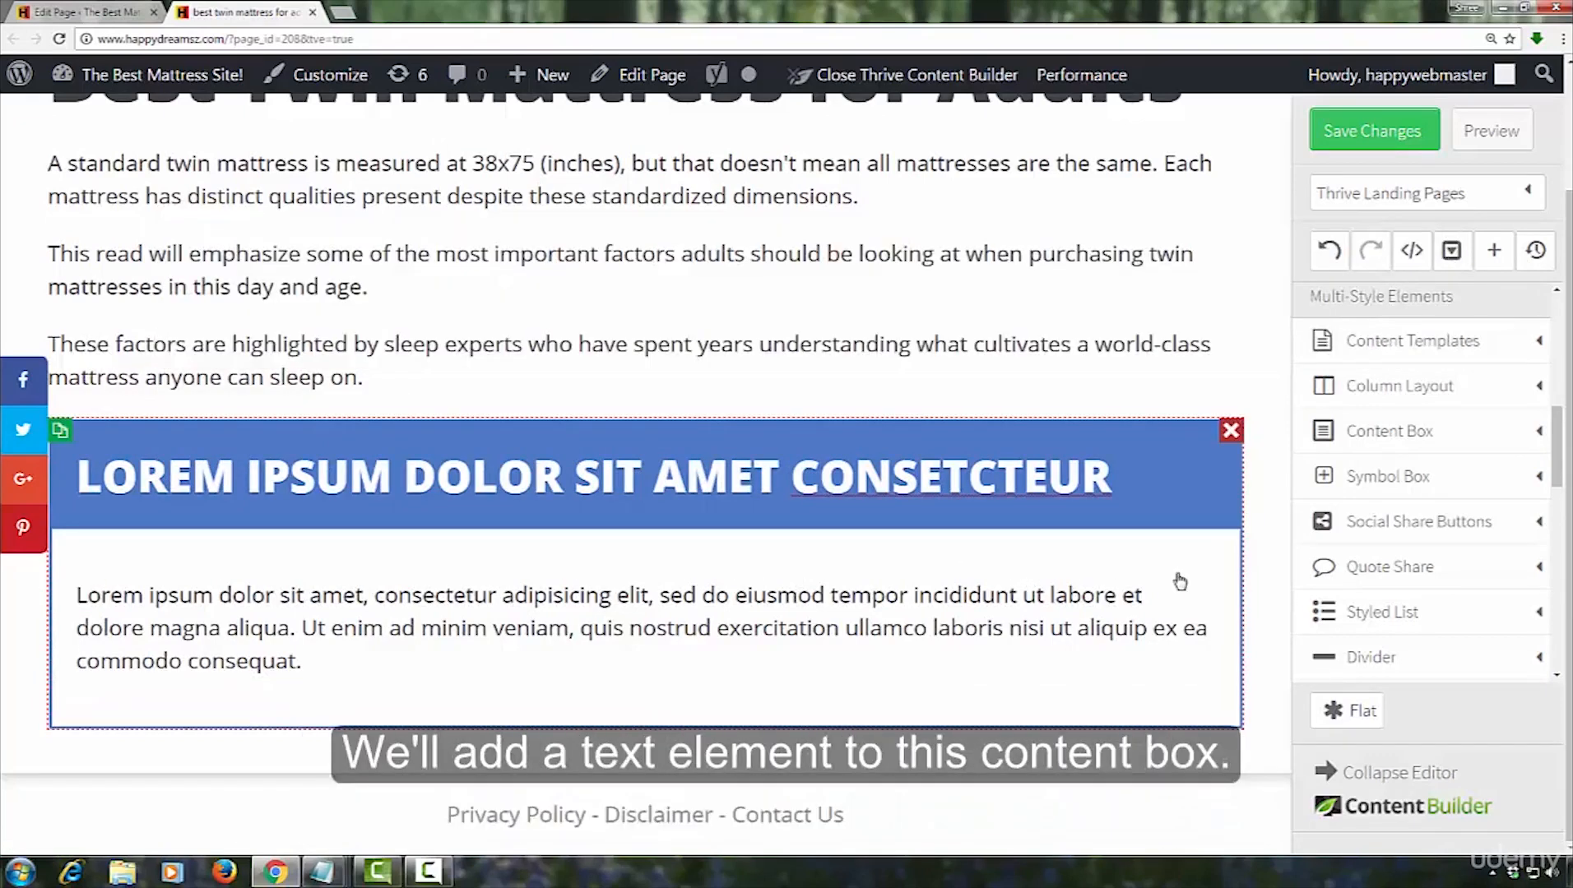
Delete the Lorem ipsum placeholder paragraph inside the blue content box
click(1202, 591)
scroll(1447, 463, up, 3)
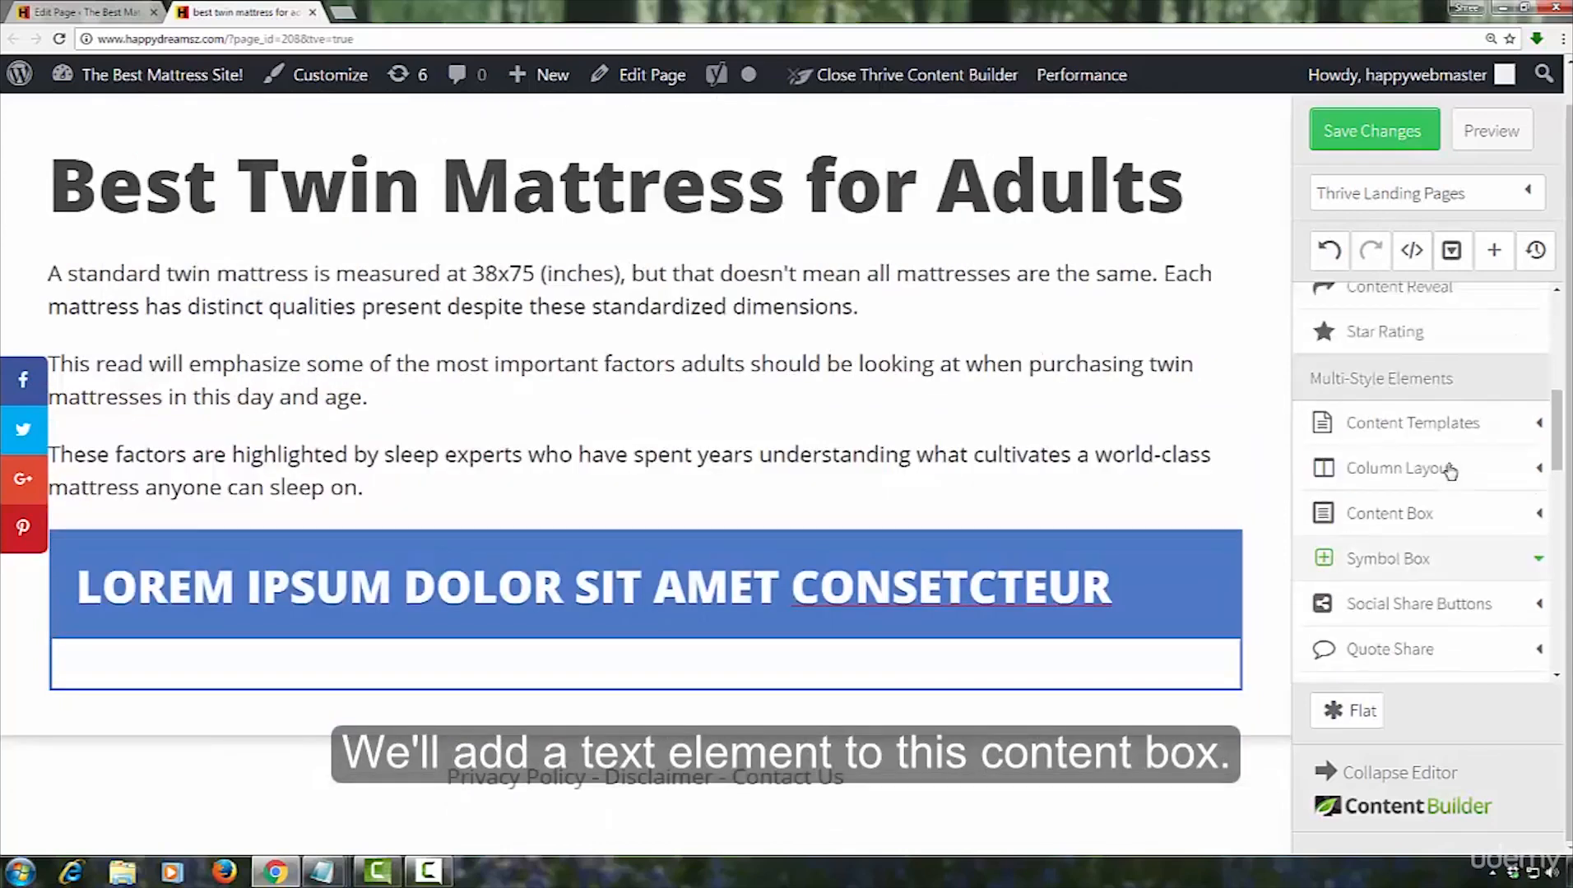
Add a paragraph/text element inside the blue content box and duplicate it until there are seven placeholder paragraphs
scroll(1447, 463, up, 5)
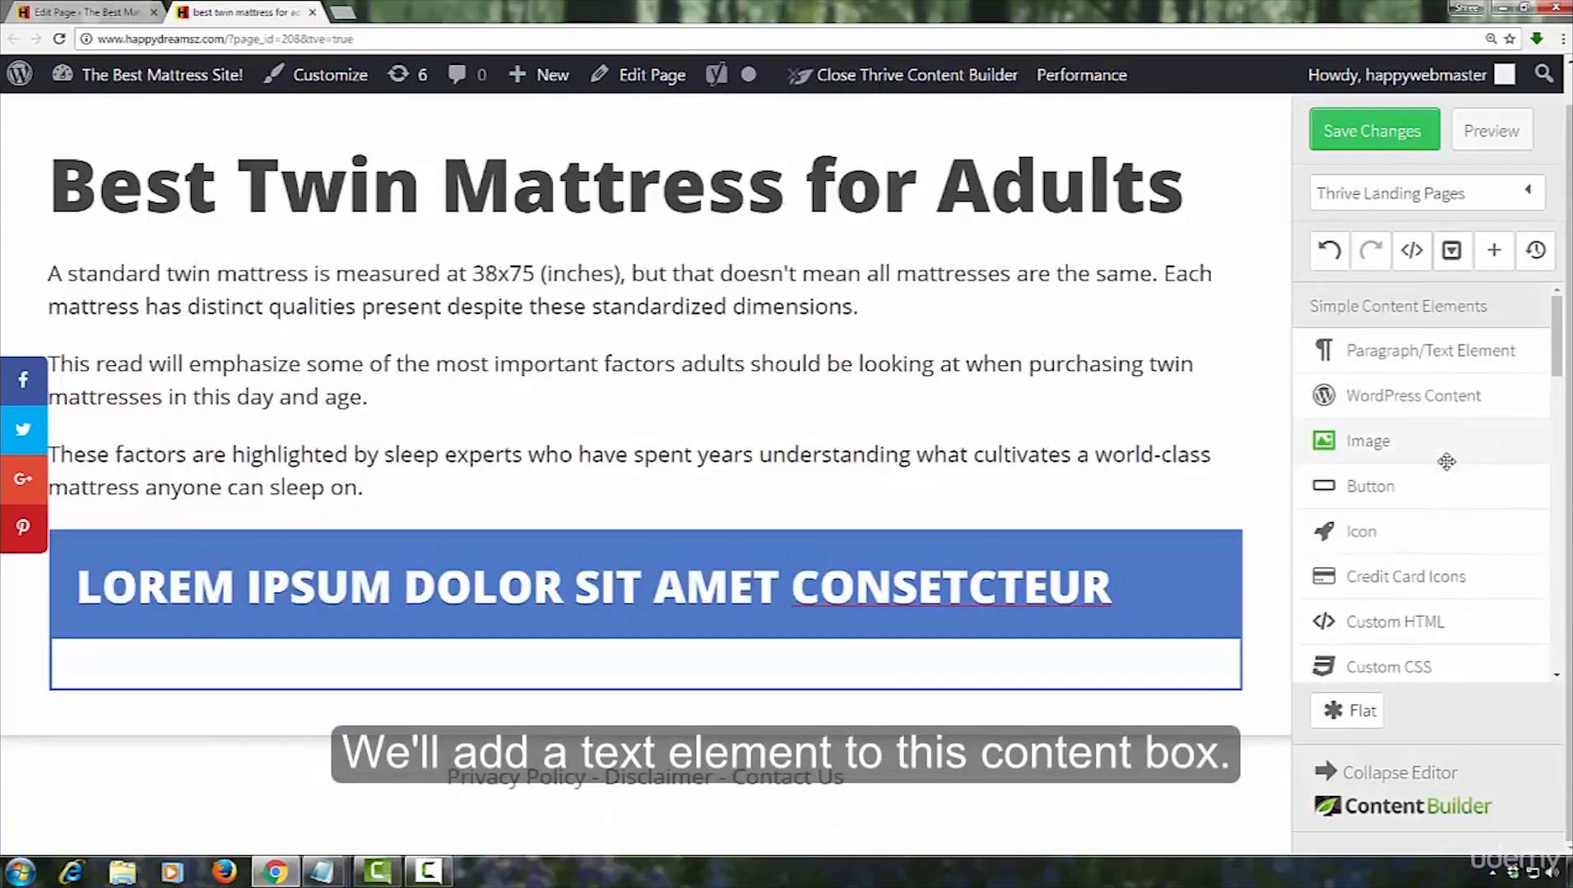
drag(1430, 359, 491, 680)
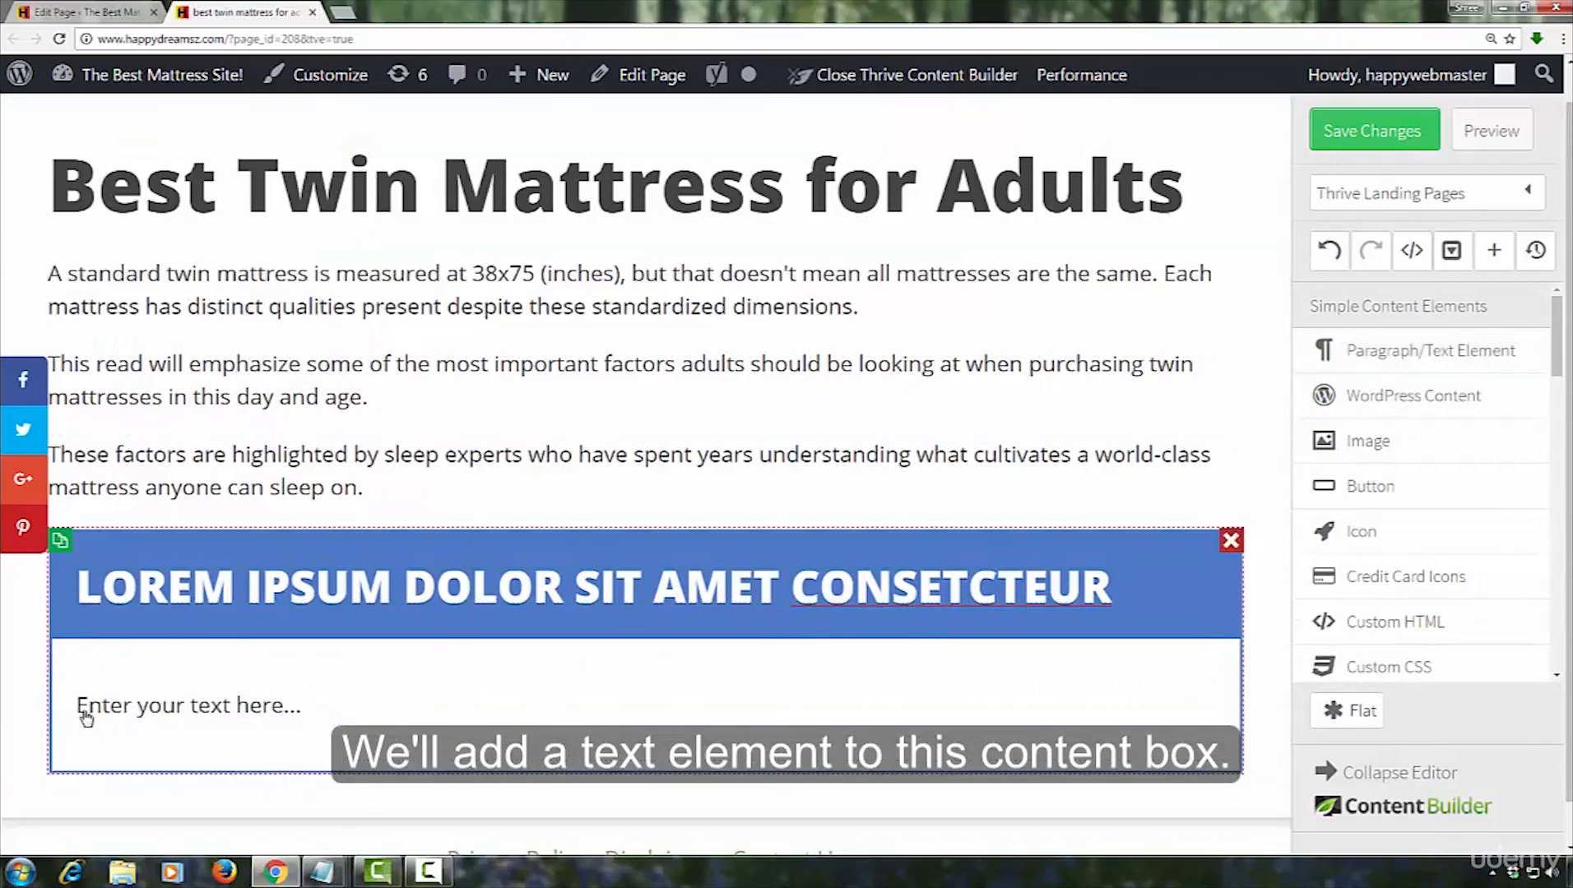
click(89, 701)
click(89, 701)
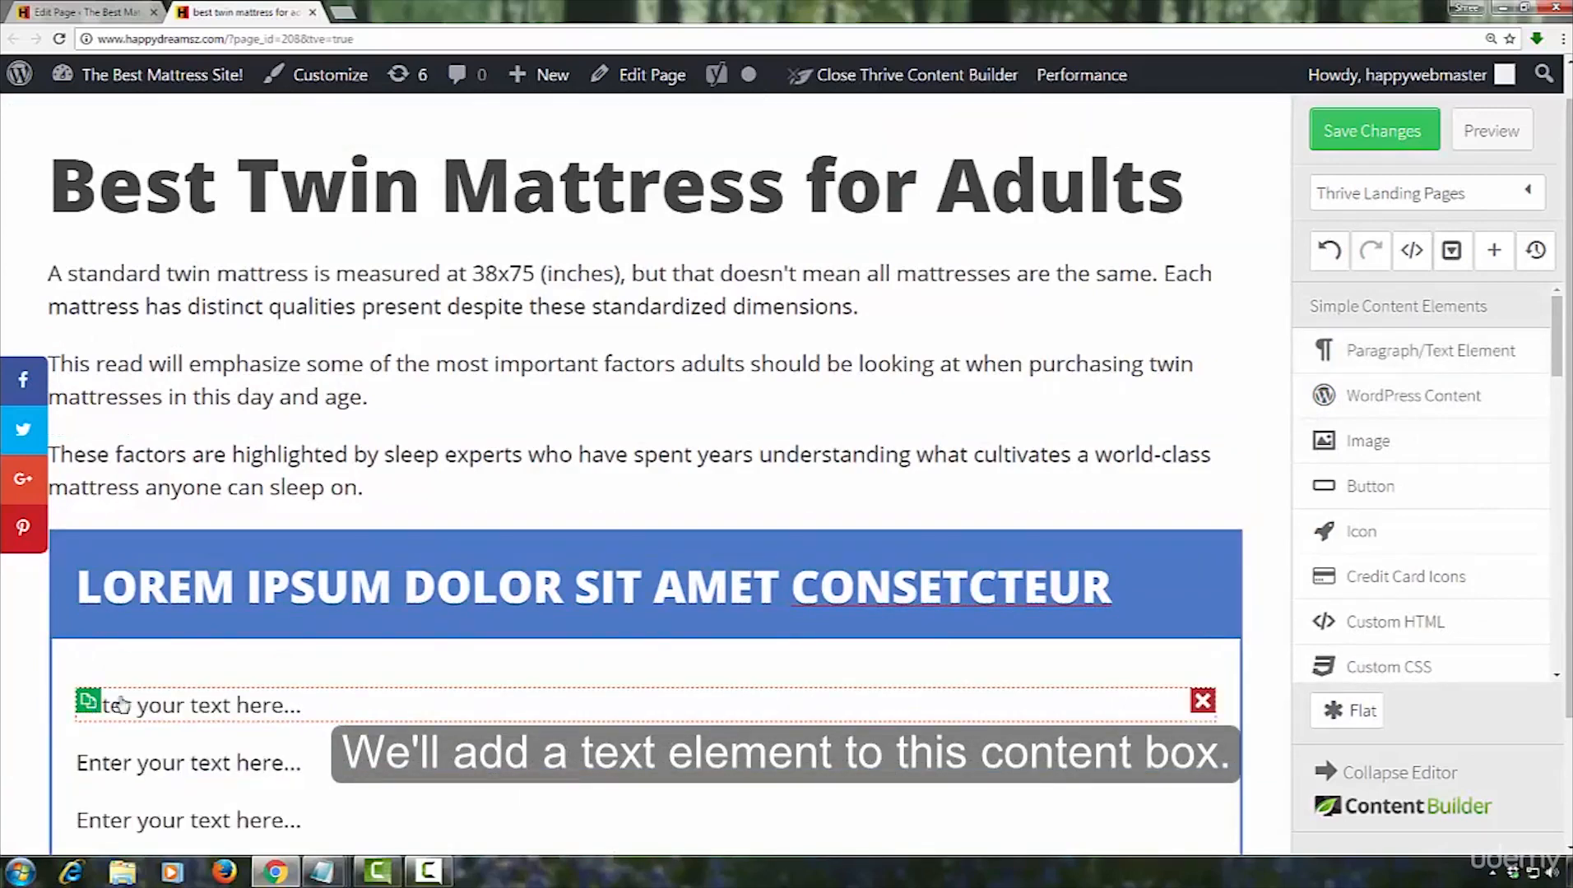
scroll(916, 609, down, 3)
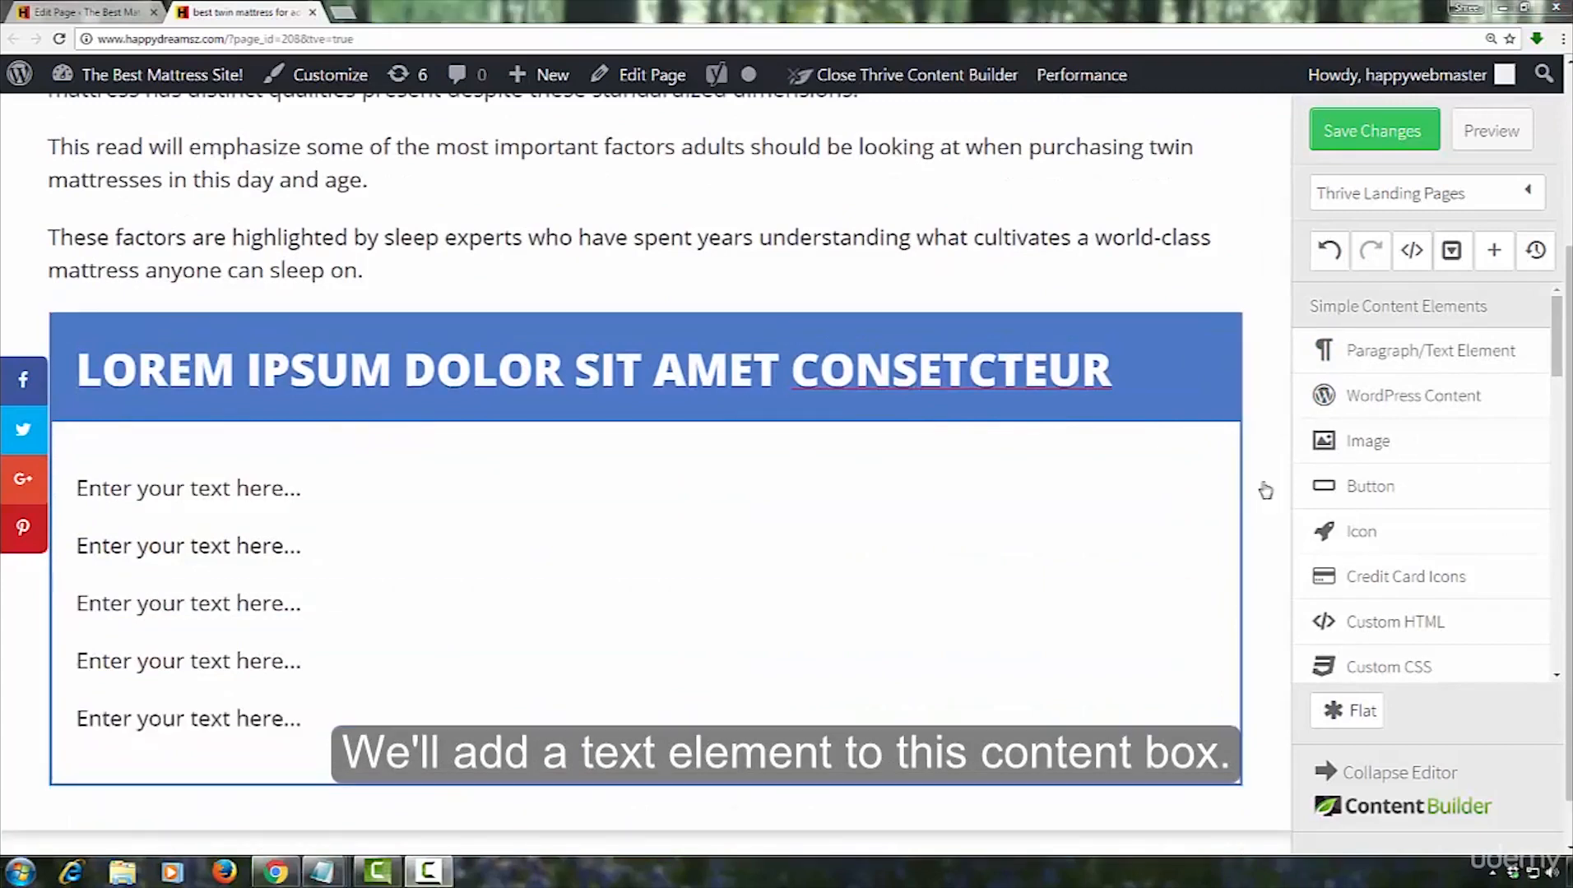
mouse_move(233, 510)
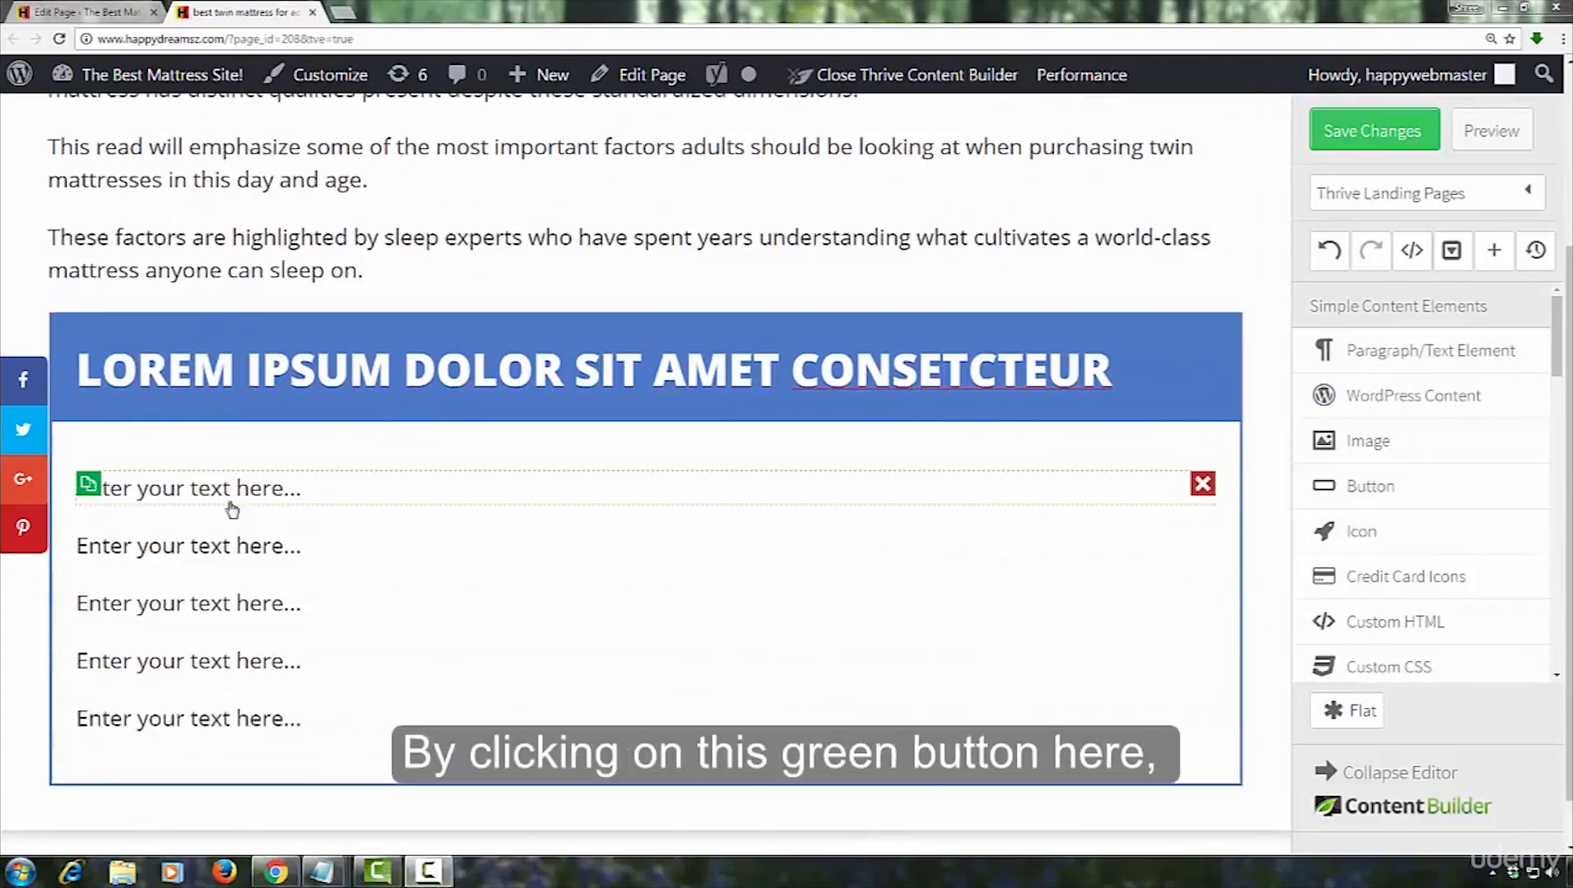
click(88, 485)
click(88, 484)
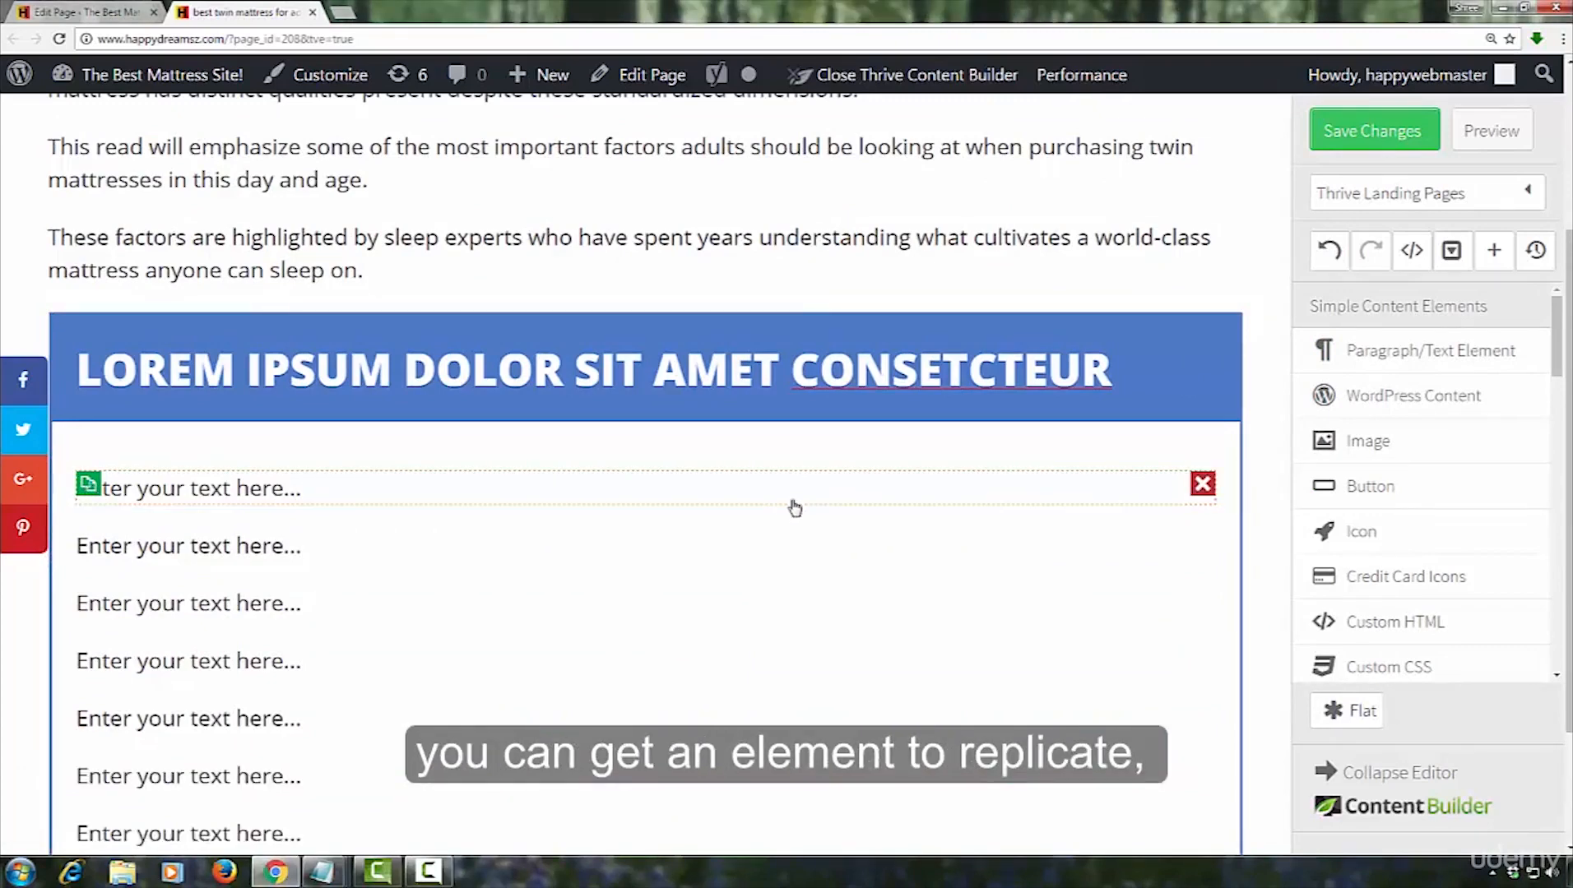
Delete the surplus placeholder paragraphs in the content box, keeping two of them
scroll(790, 509, down, 2)
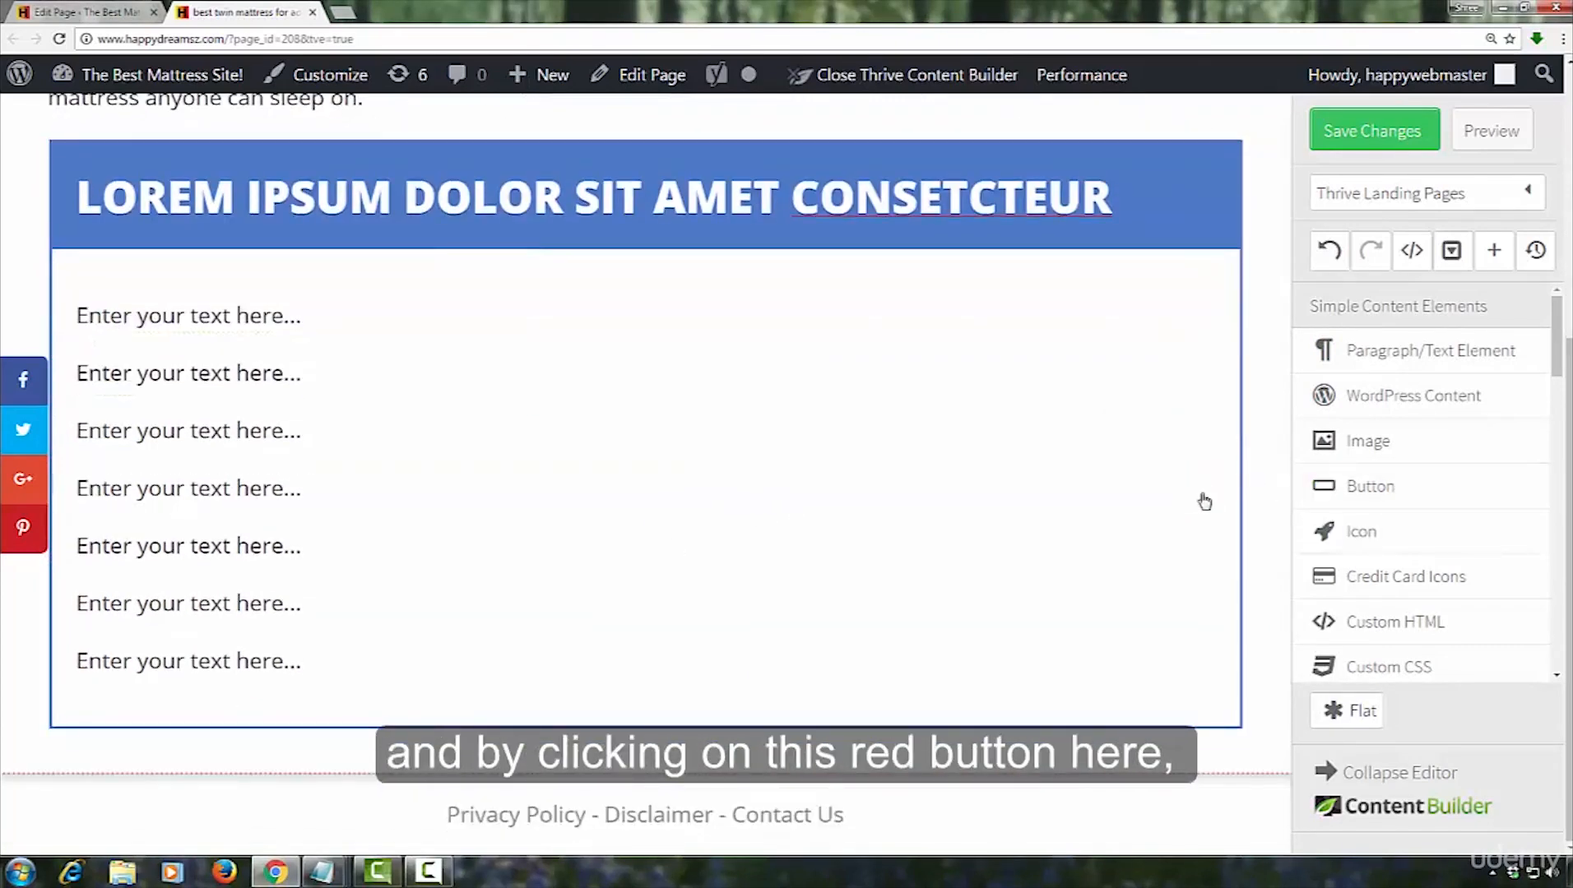
click(1203, 485)
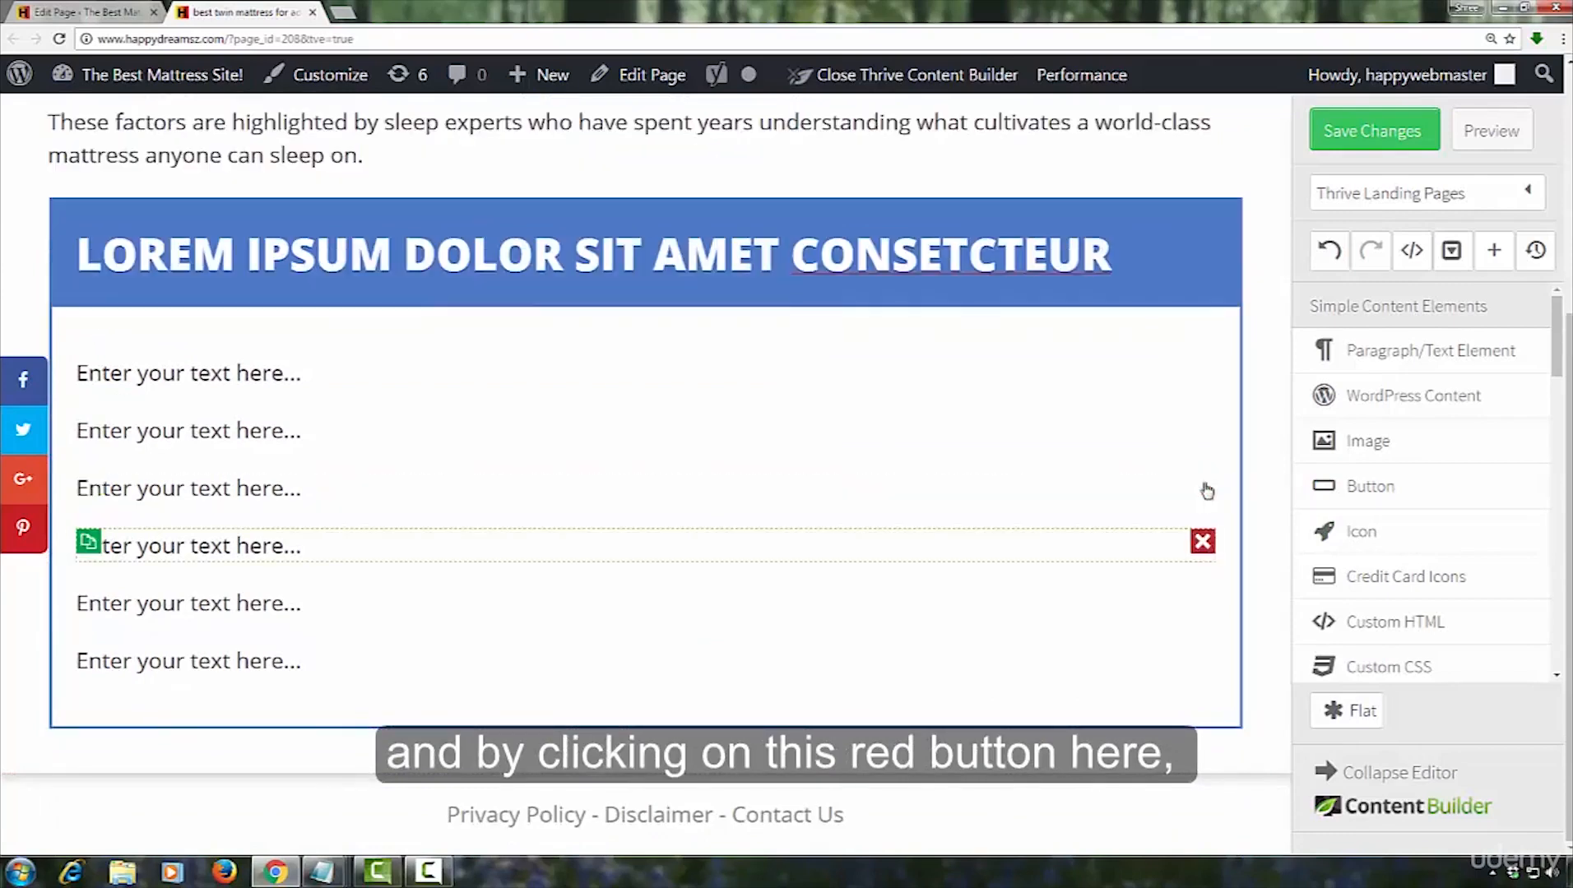
click(1204, 485)
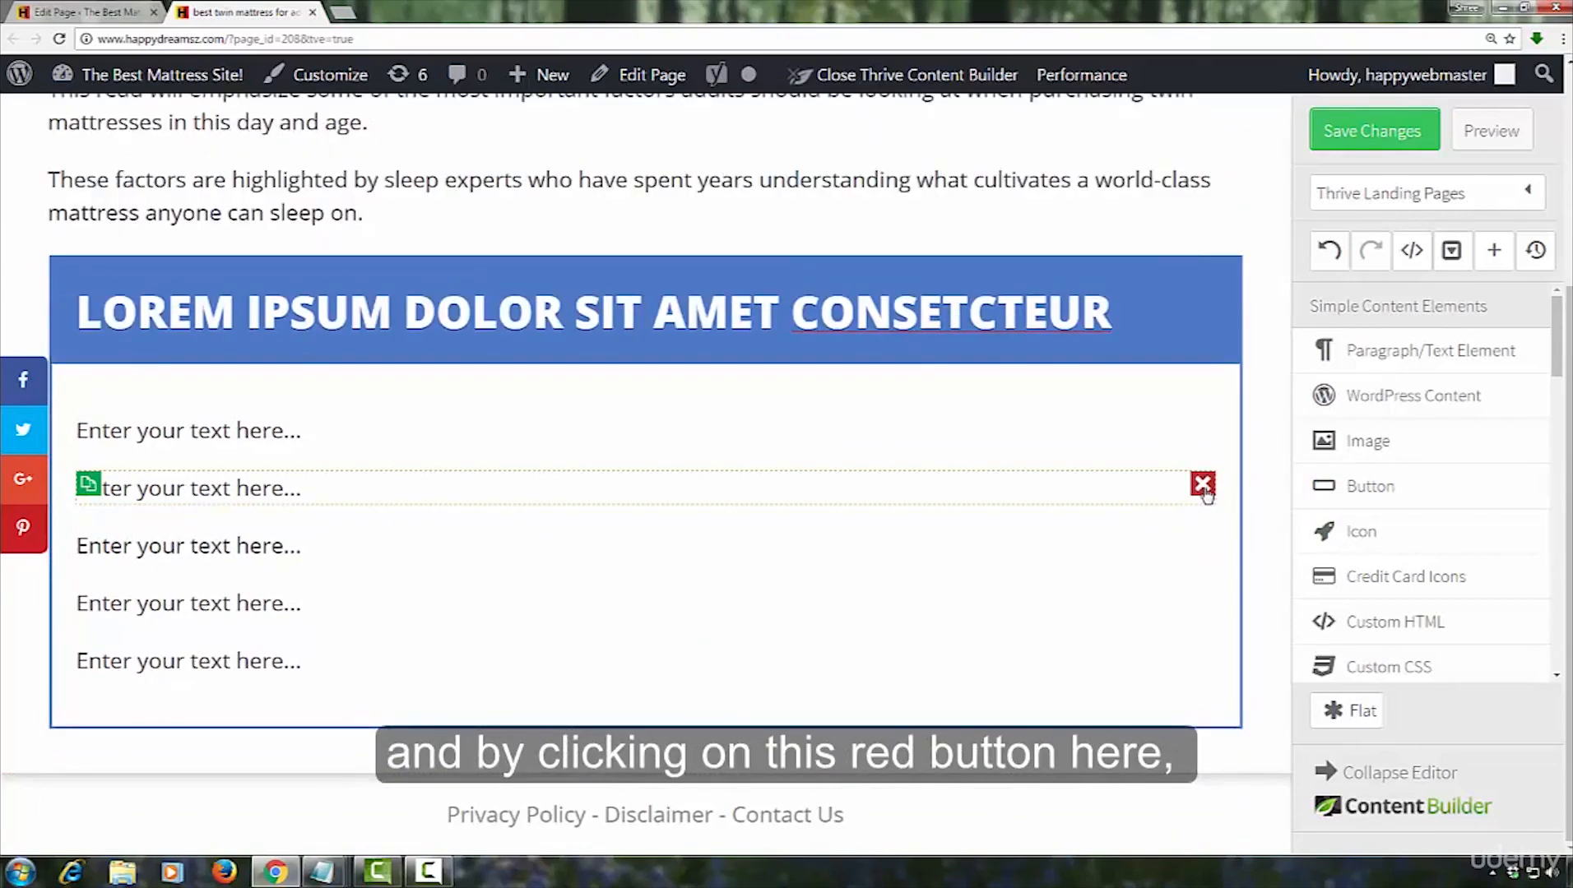
click(1204, 486)
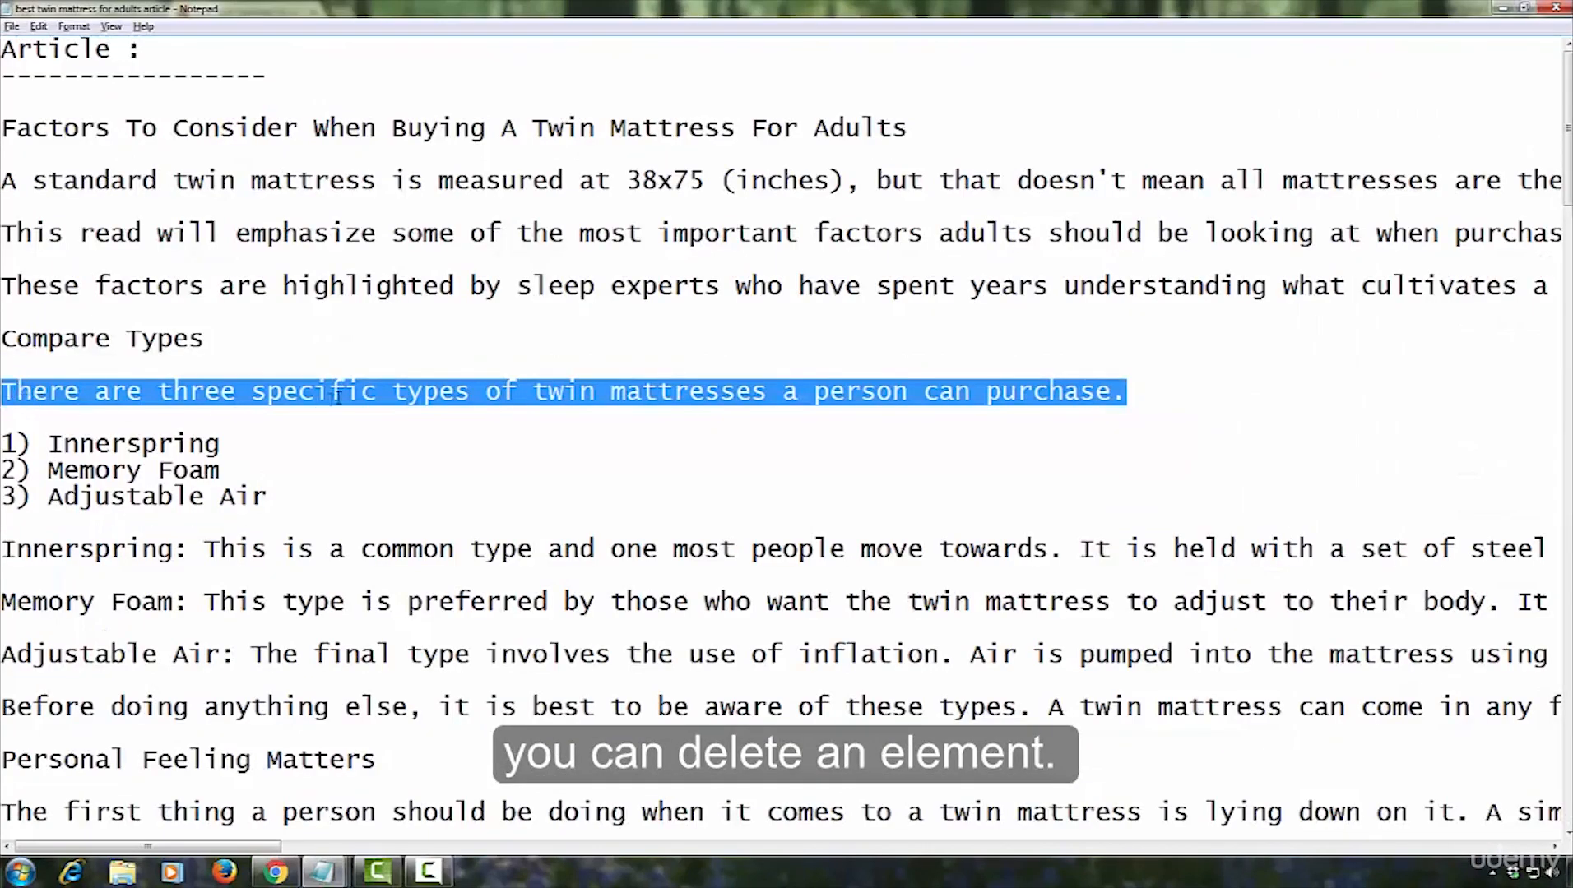
Copy the sentence "There are three specific types of twin mattresses a person can purchase." from Notepad into the content box's first placeholder paragraph
right_click(336, 398)
key(Escape)
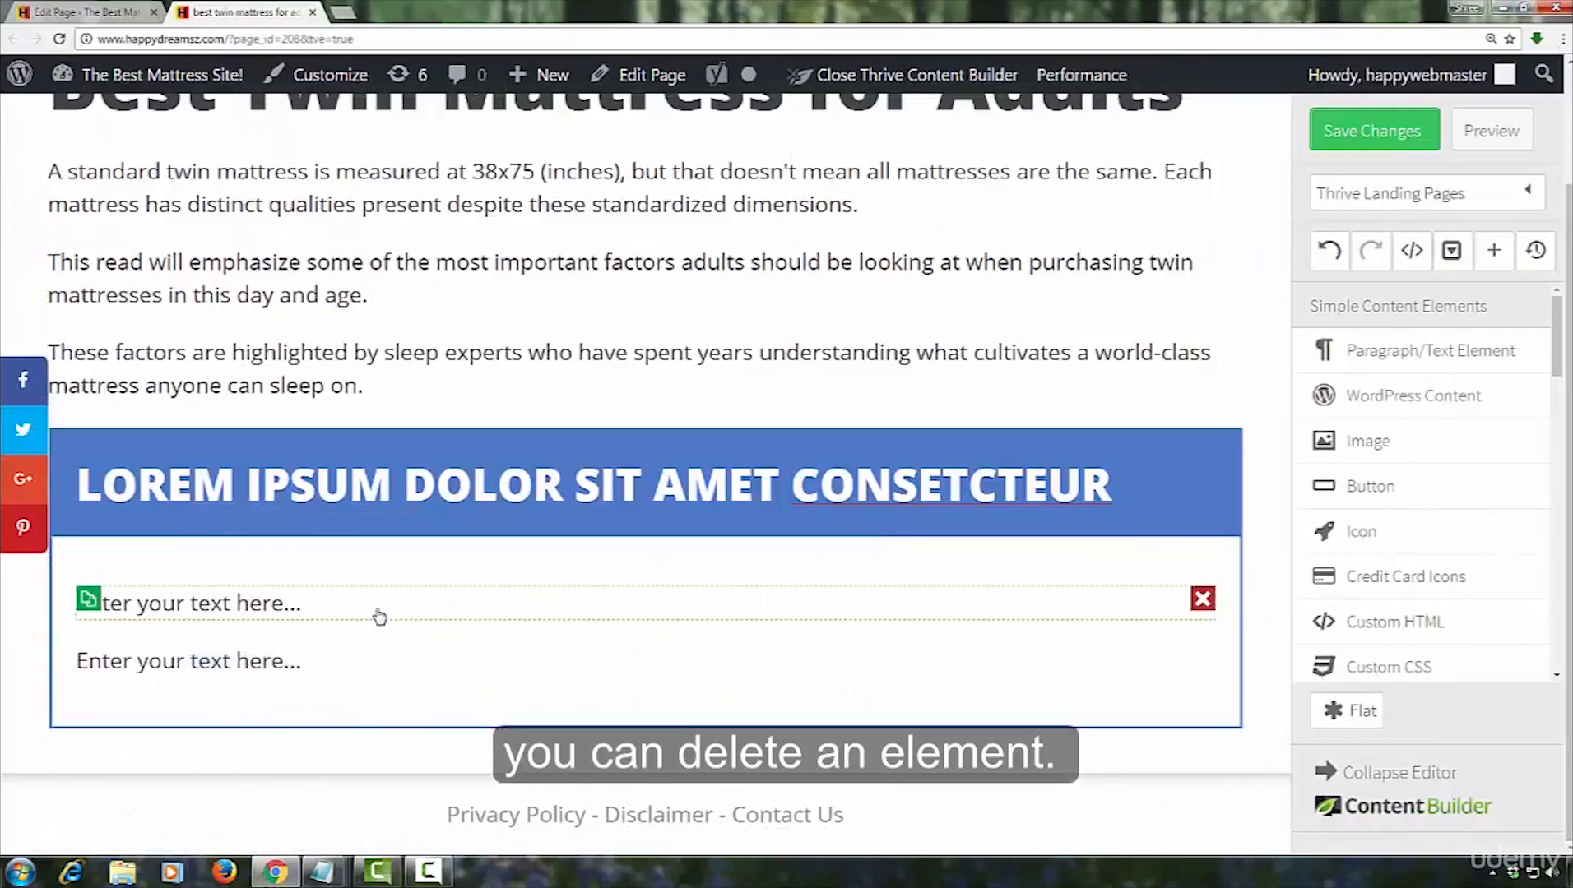
click(379, 617)
right_click(379, 617)
click(420, 410)
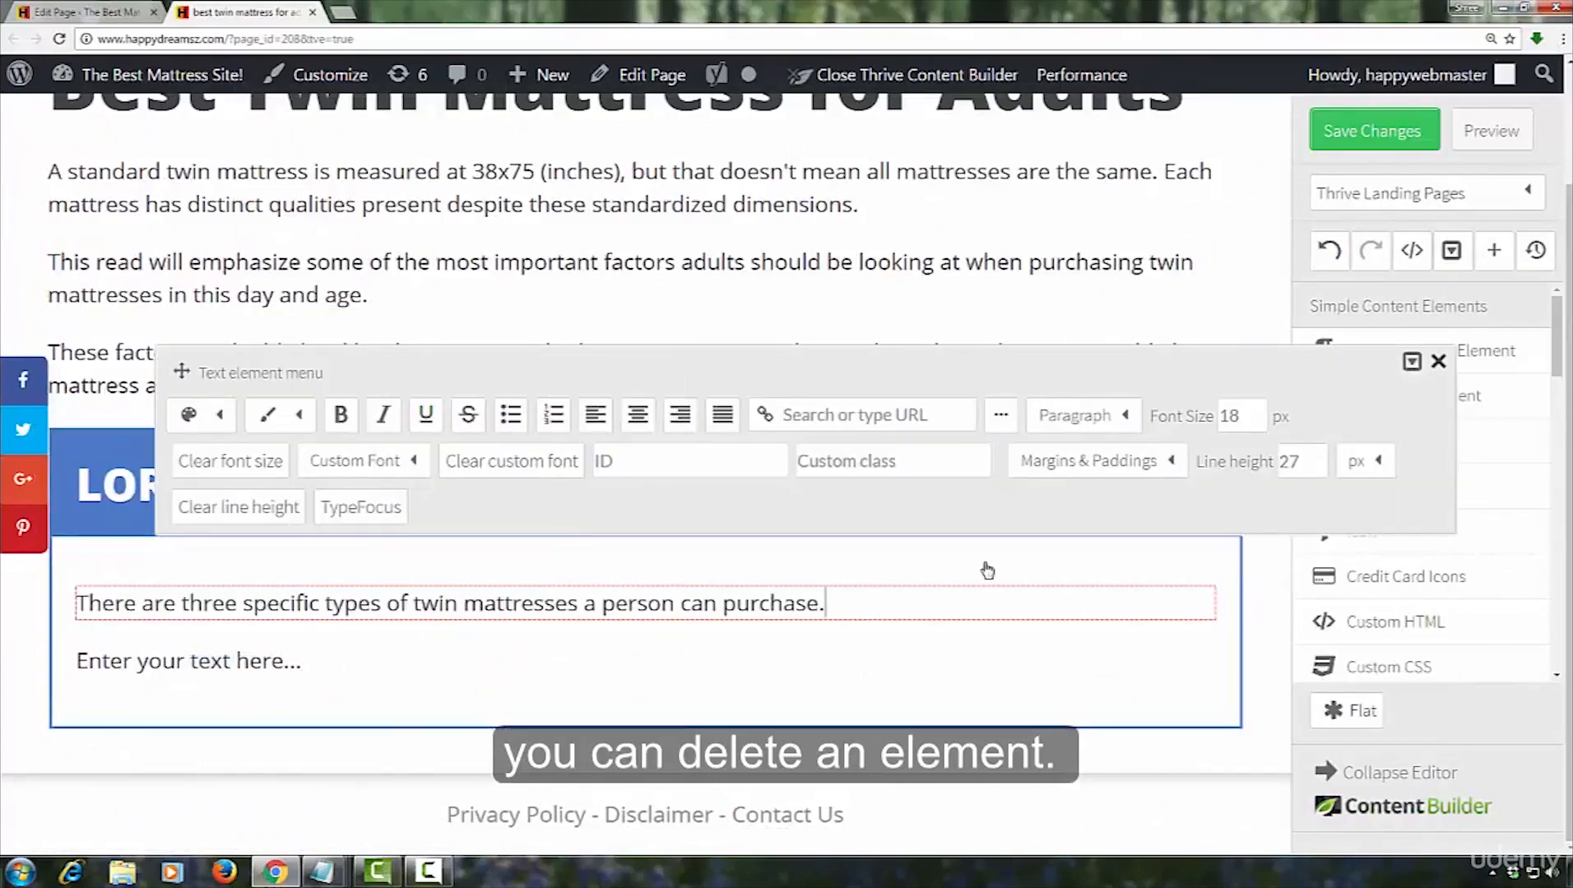
click(1009, 578)
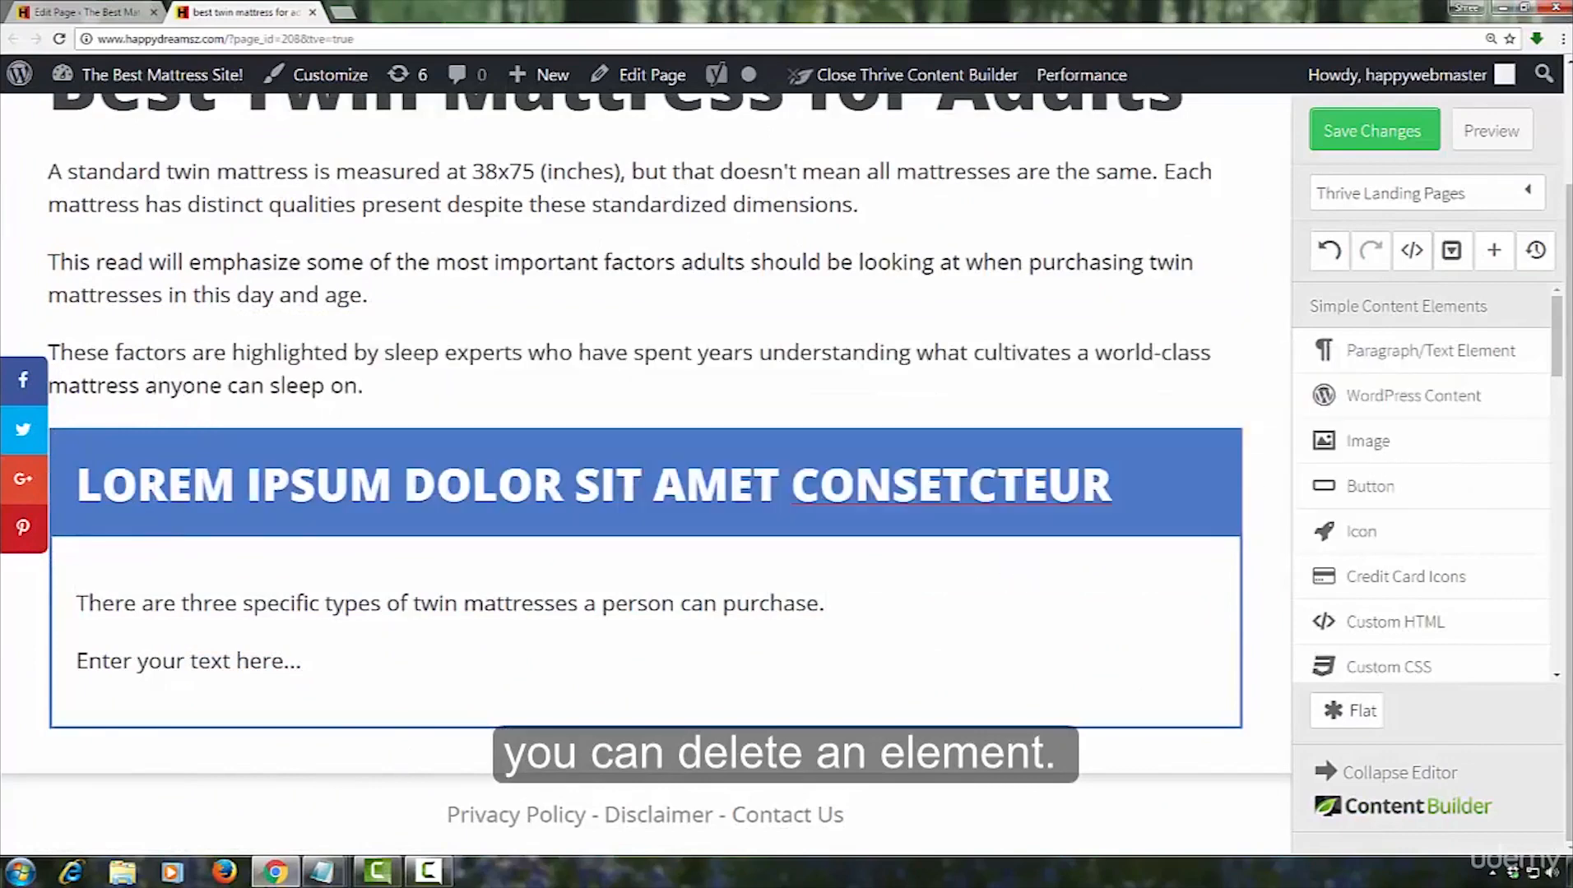
Replace the content box headline with "What to Look for in a Twin Mattress", dismiss the reminder and save the page
click(1129, 493)
drag(1123, 494, 3, 503)
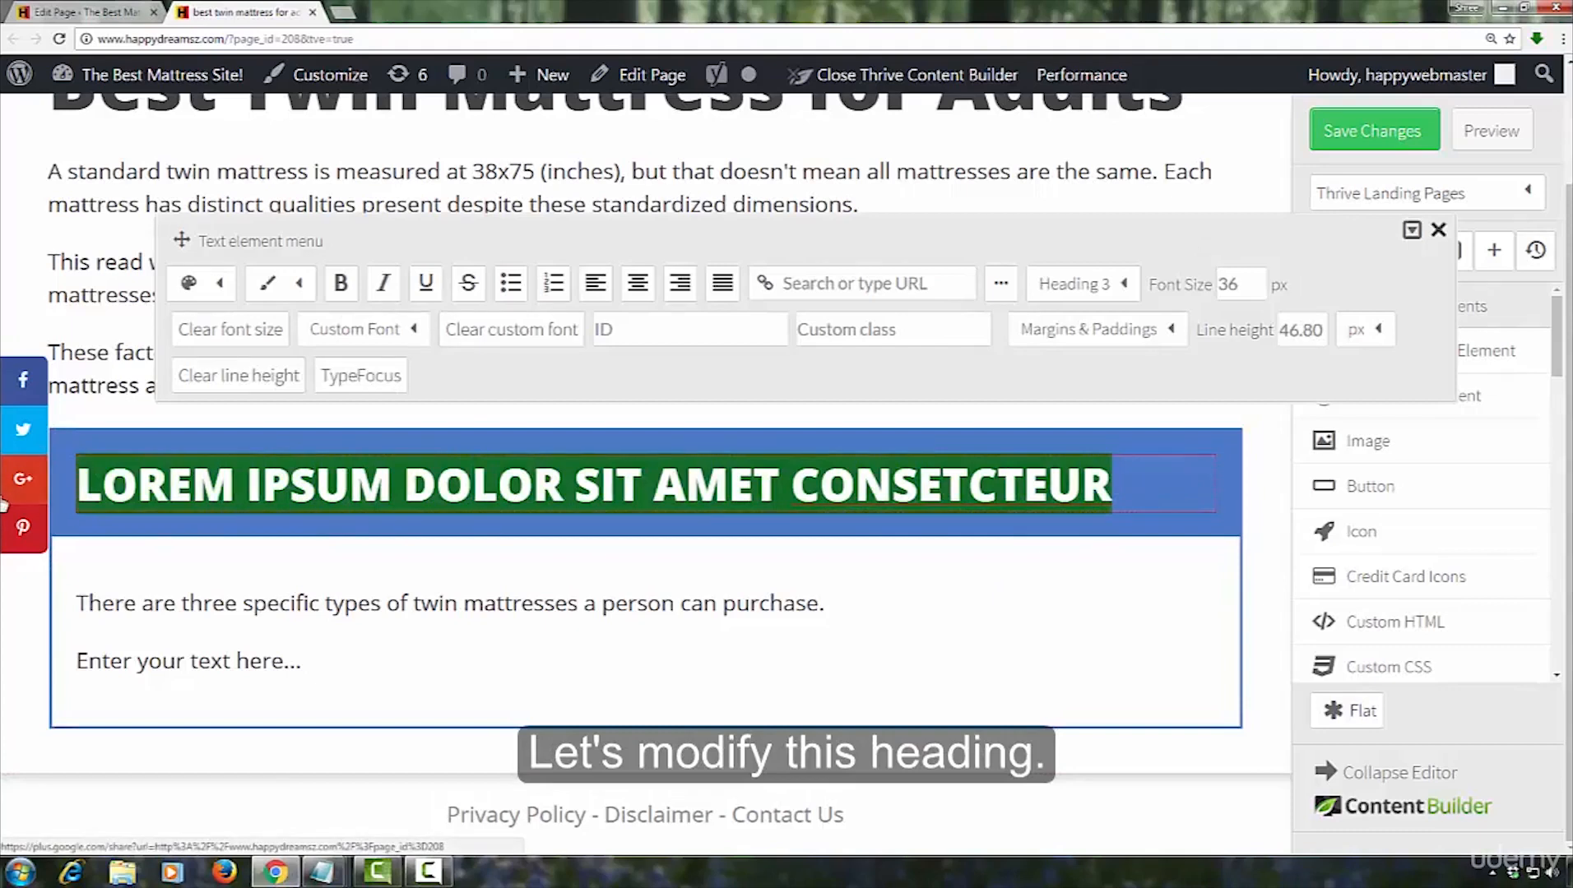
text(What To Look )
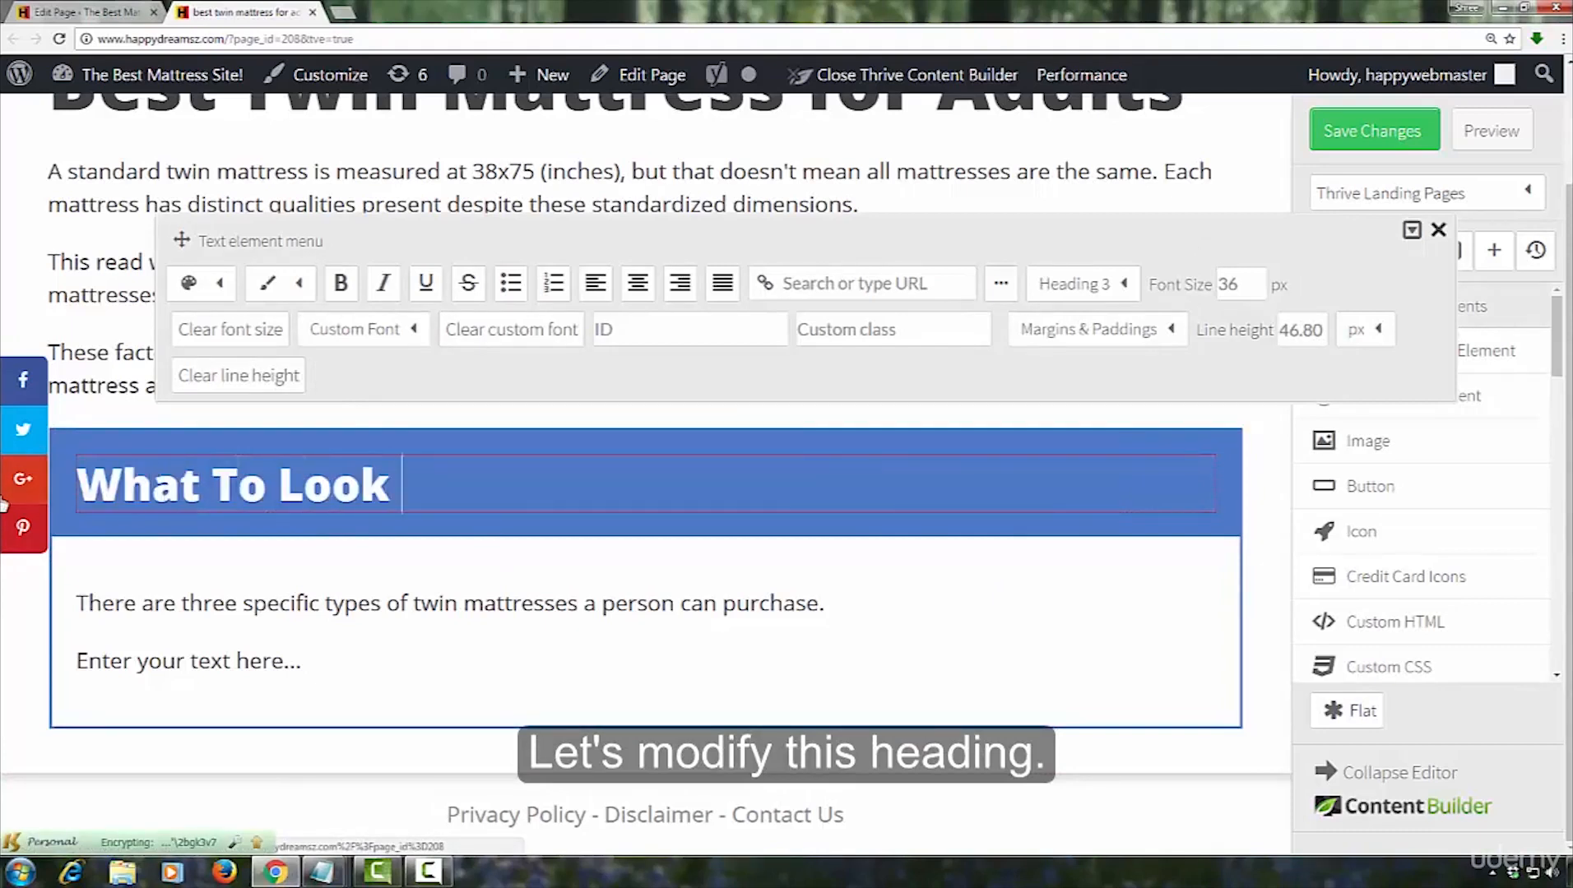
text(for)
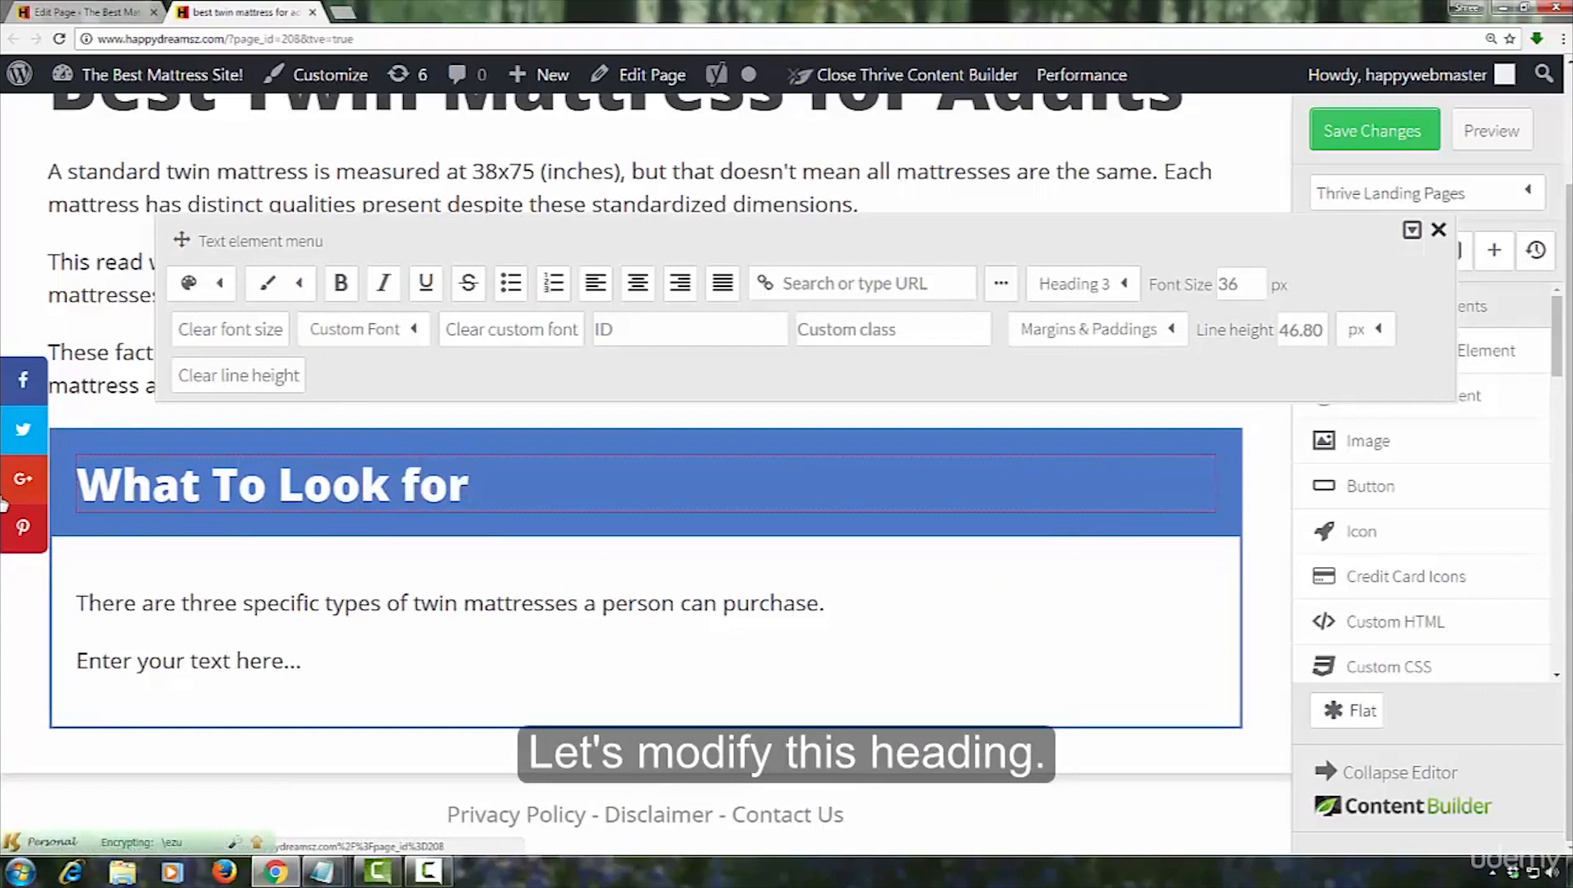
text( in a Twin Mattress)
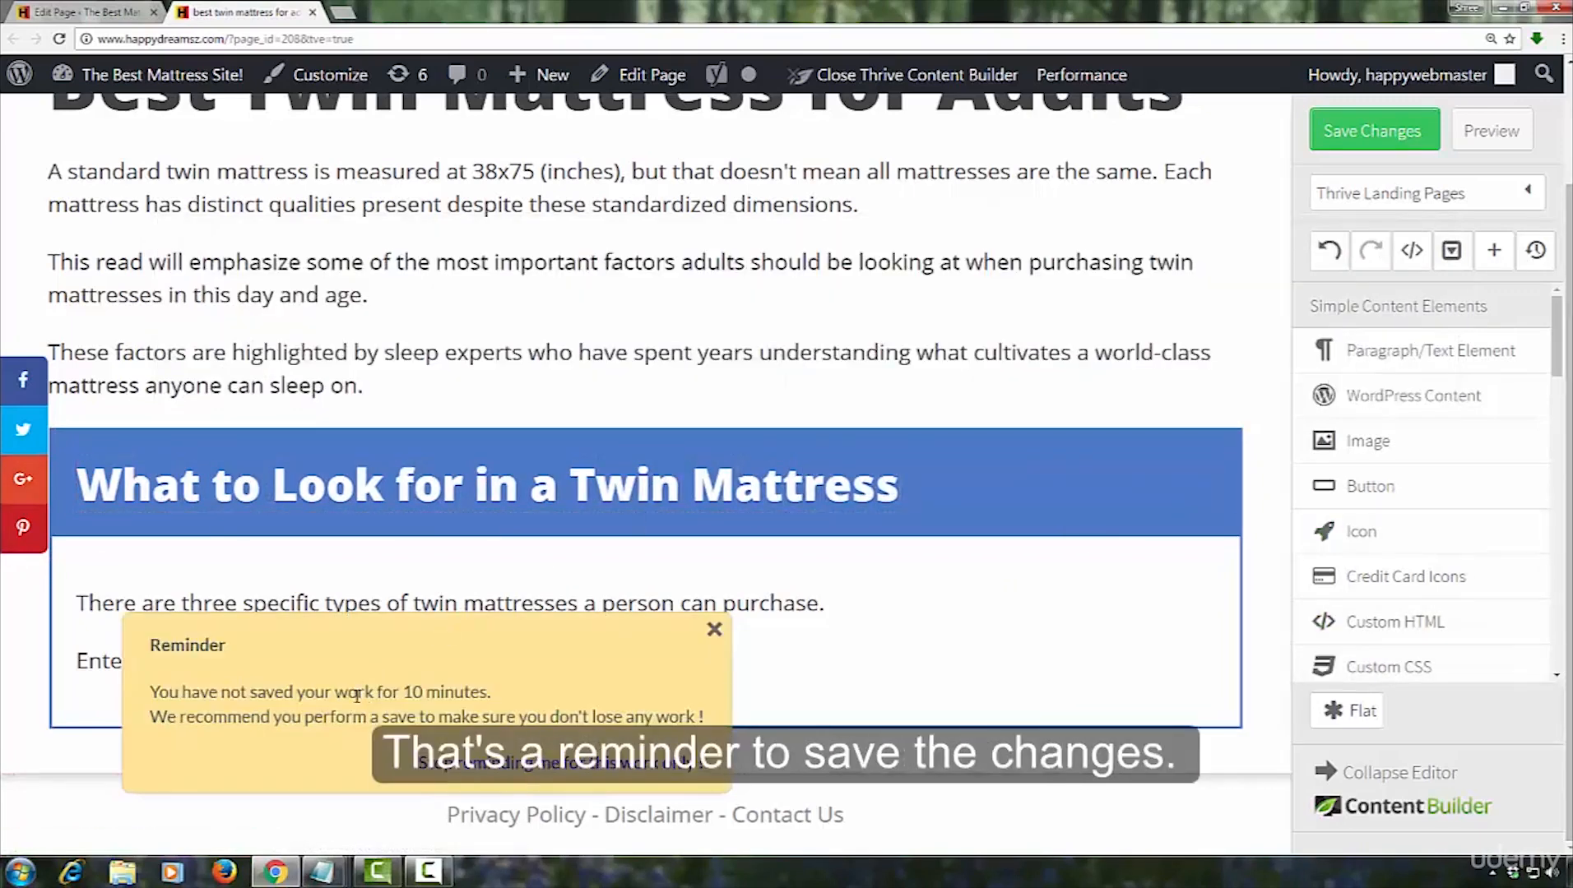
click(713, 630)
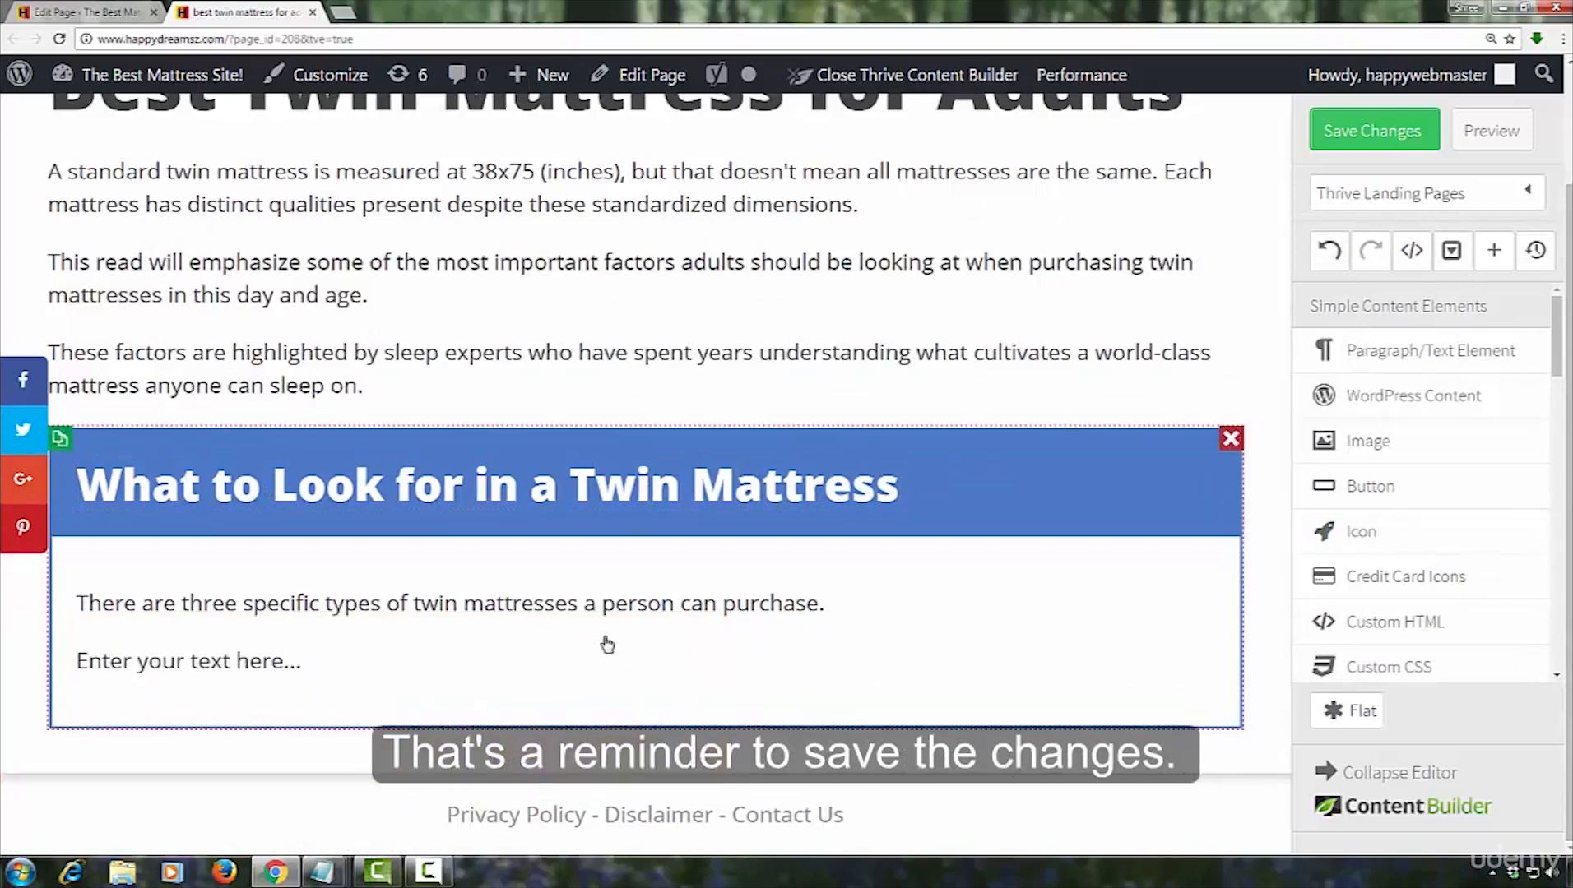
click(1373, 138)
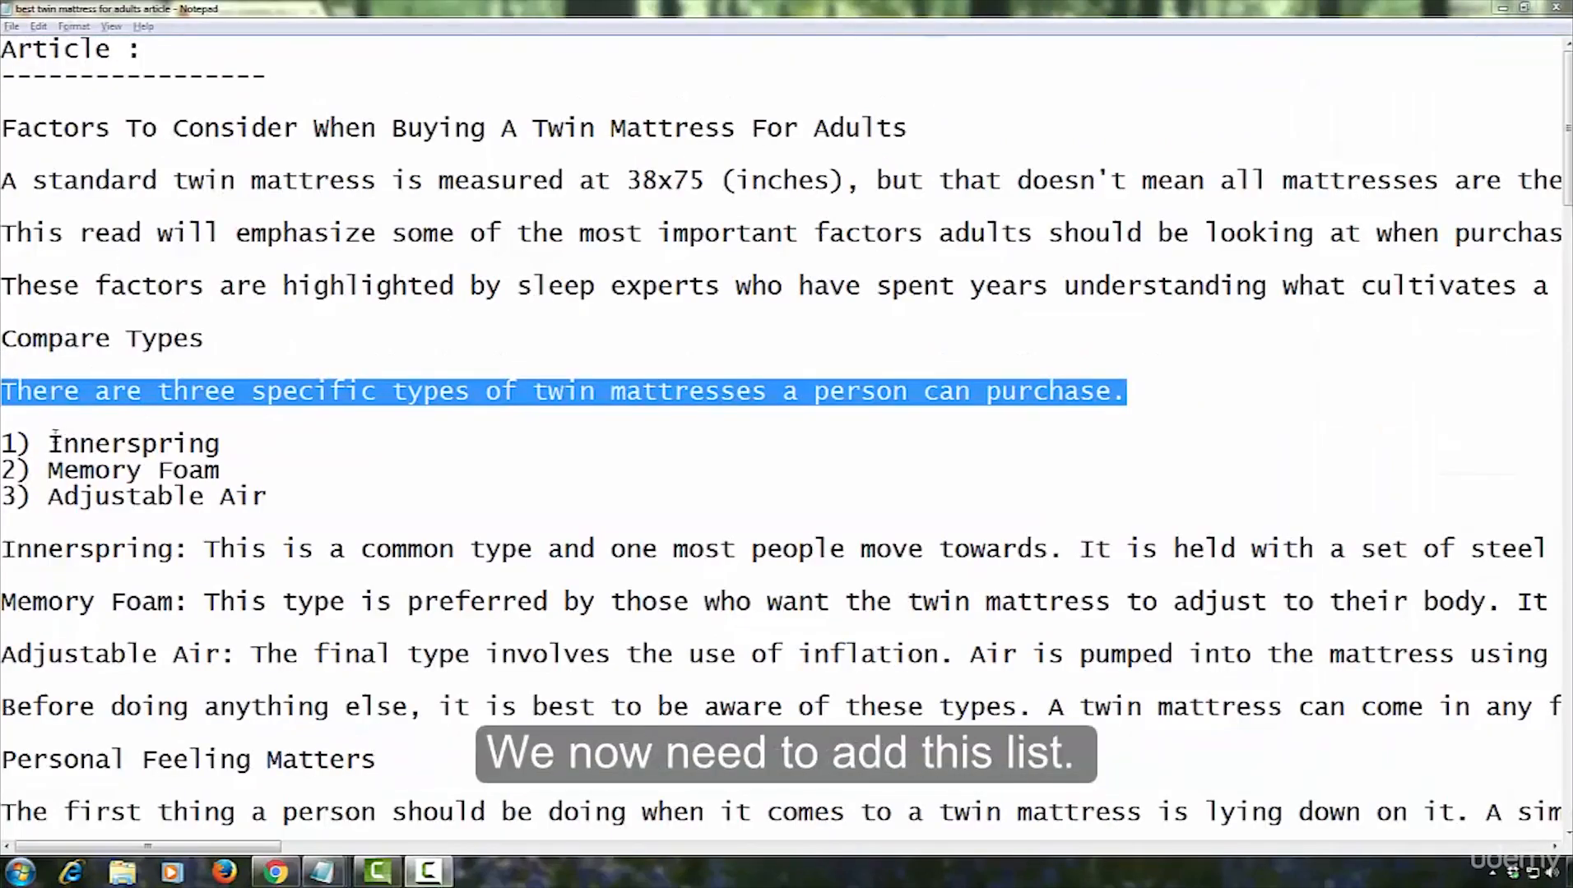
Check the three mattress types in the Notepad article and add a Style 2 styled list below the "There are three specific types" sentence
drag(2, 443, 339, 494)
click(558, 481)
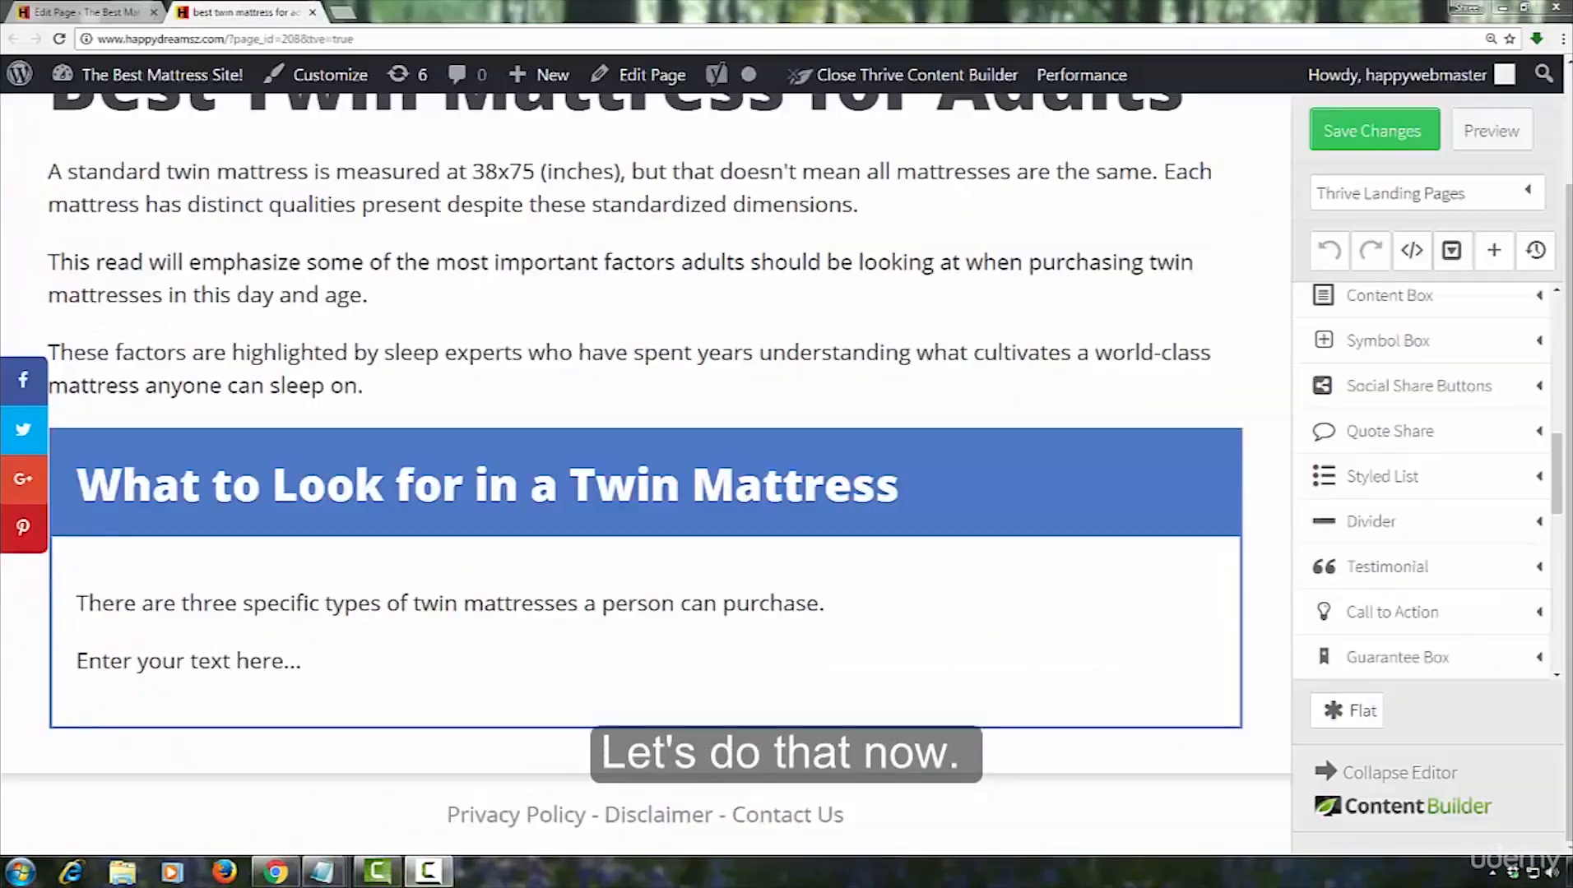
click(1530, 484)
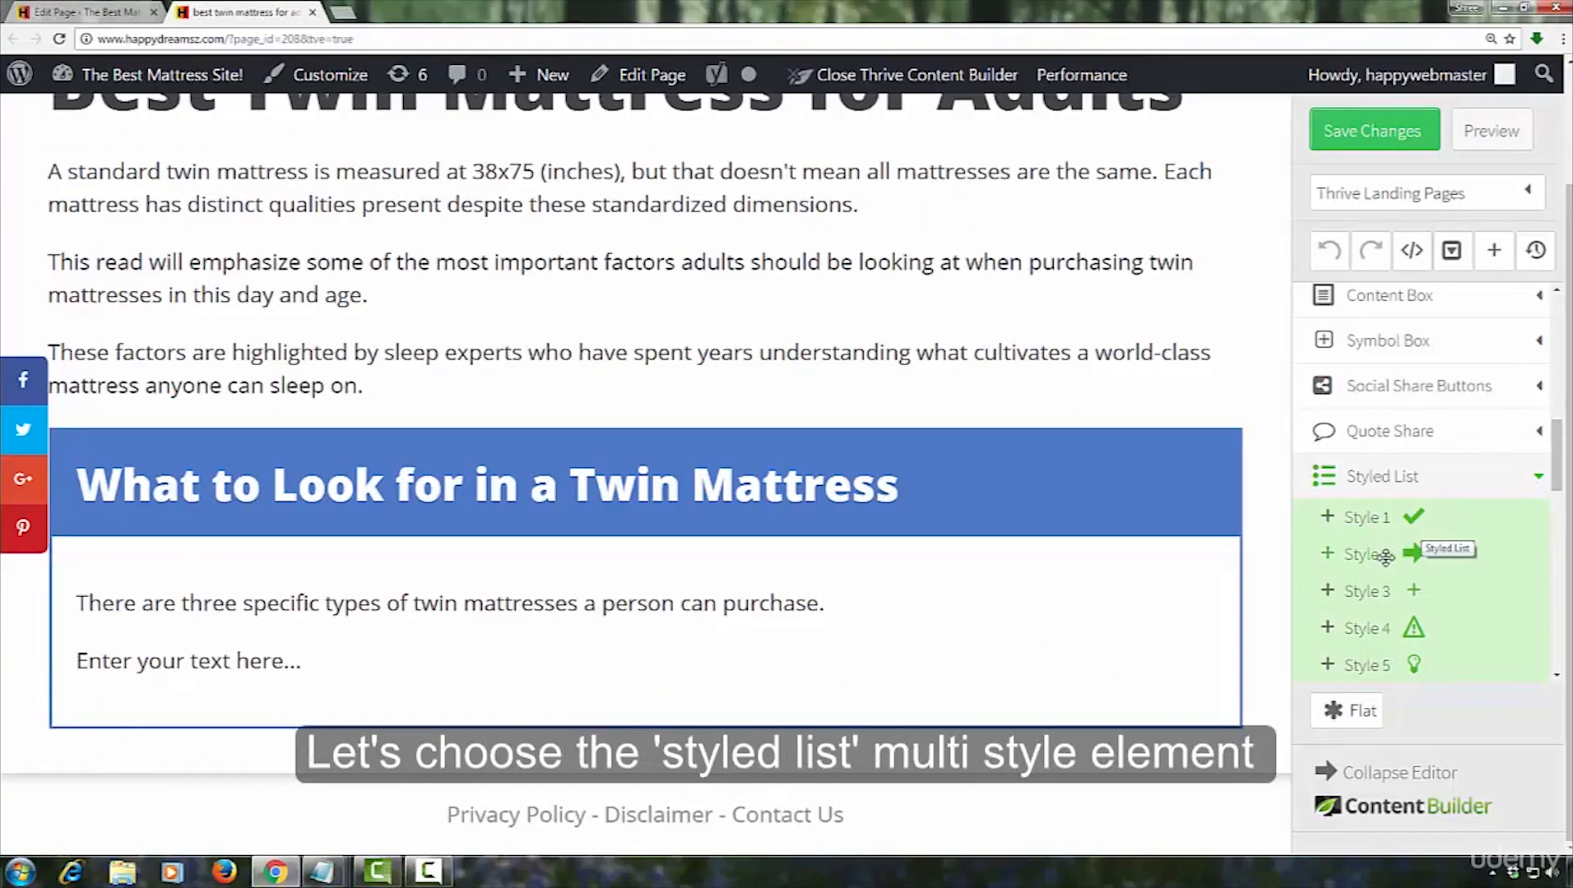
drag(1382, 557, 268, 643)
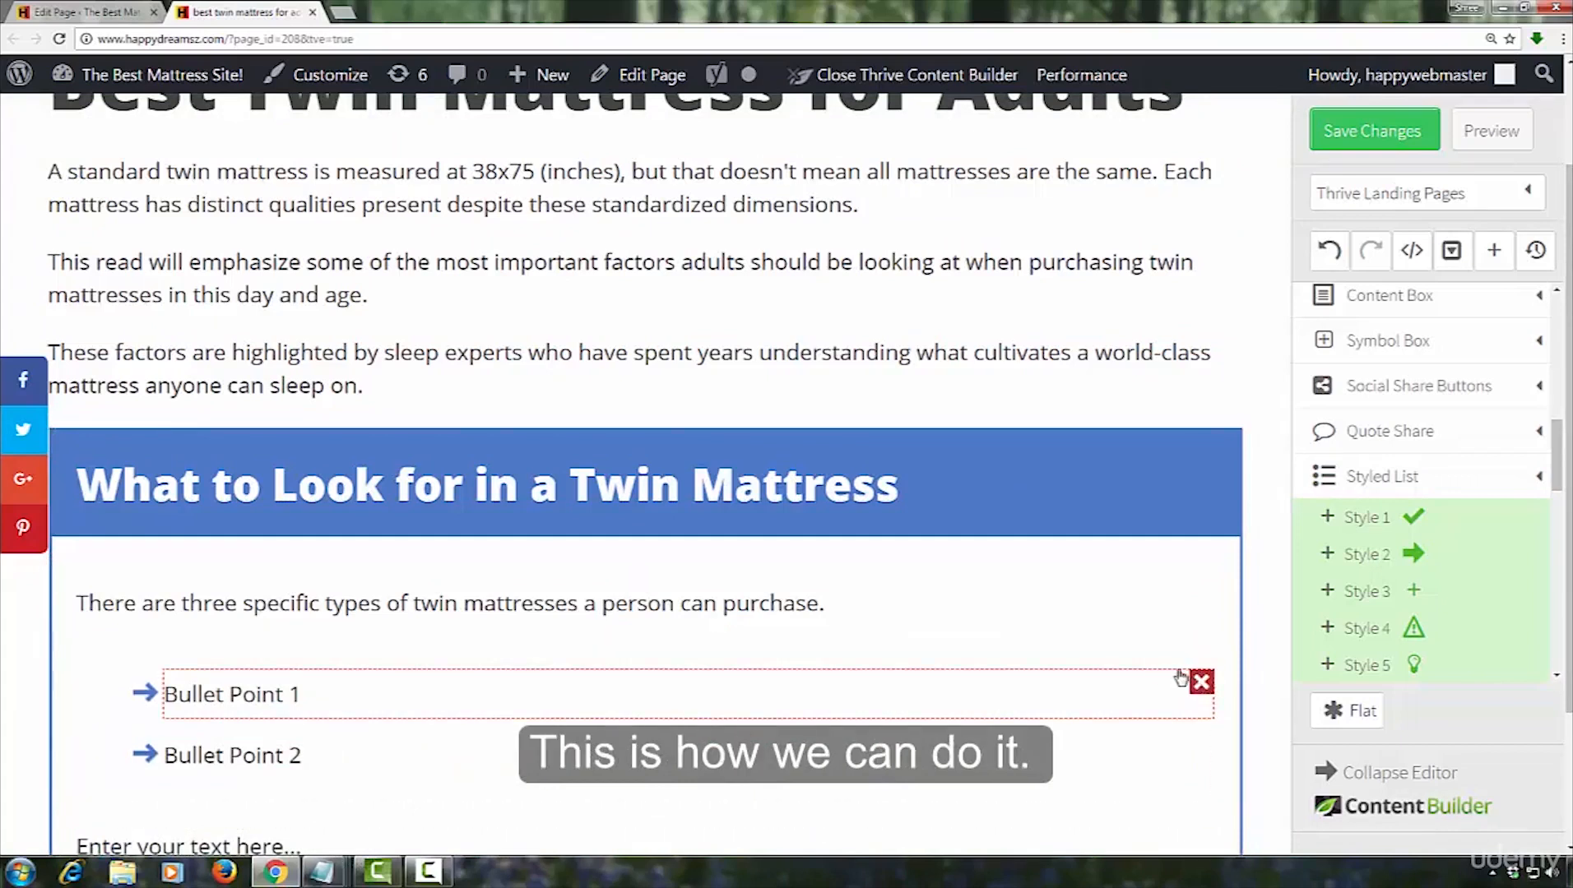
Delete Bullet Point 1 from the styled list and duplicate the remaining single-bullet list twice
click(1200, 684)
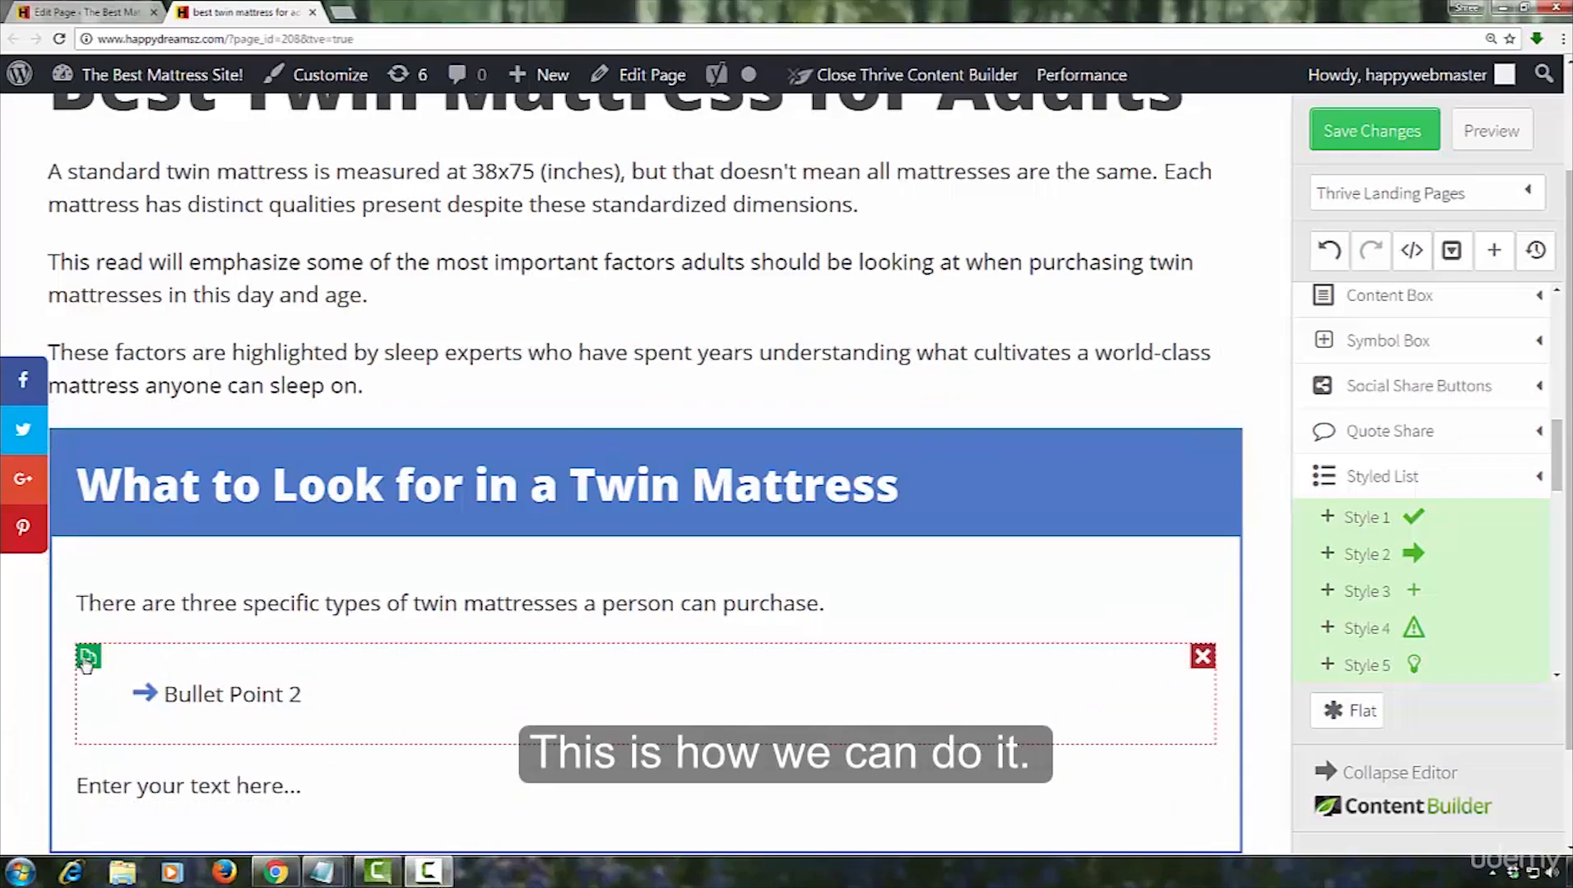
click(86, 661)
click(86, 661)
scroll(579, 590, down, 4)
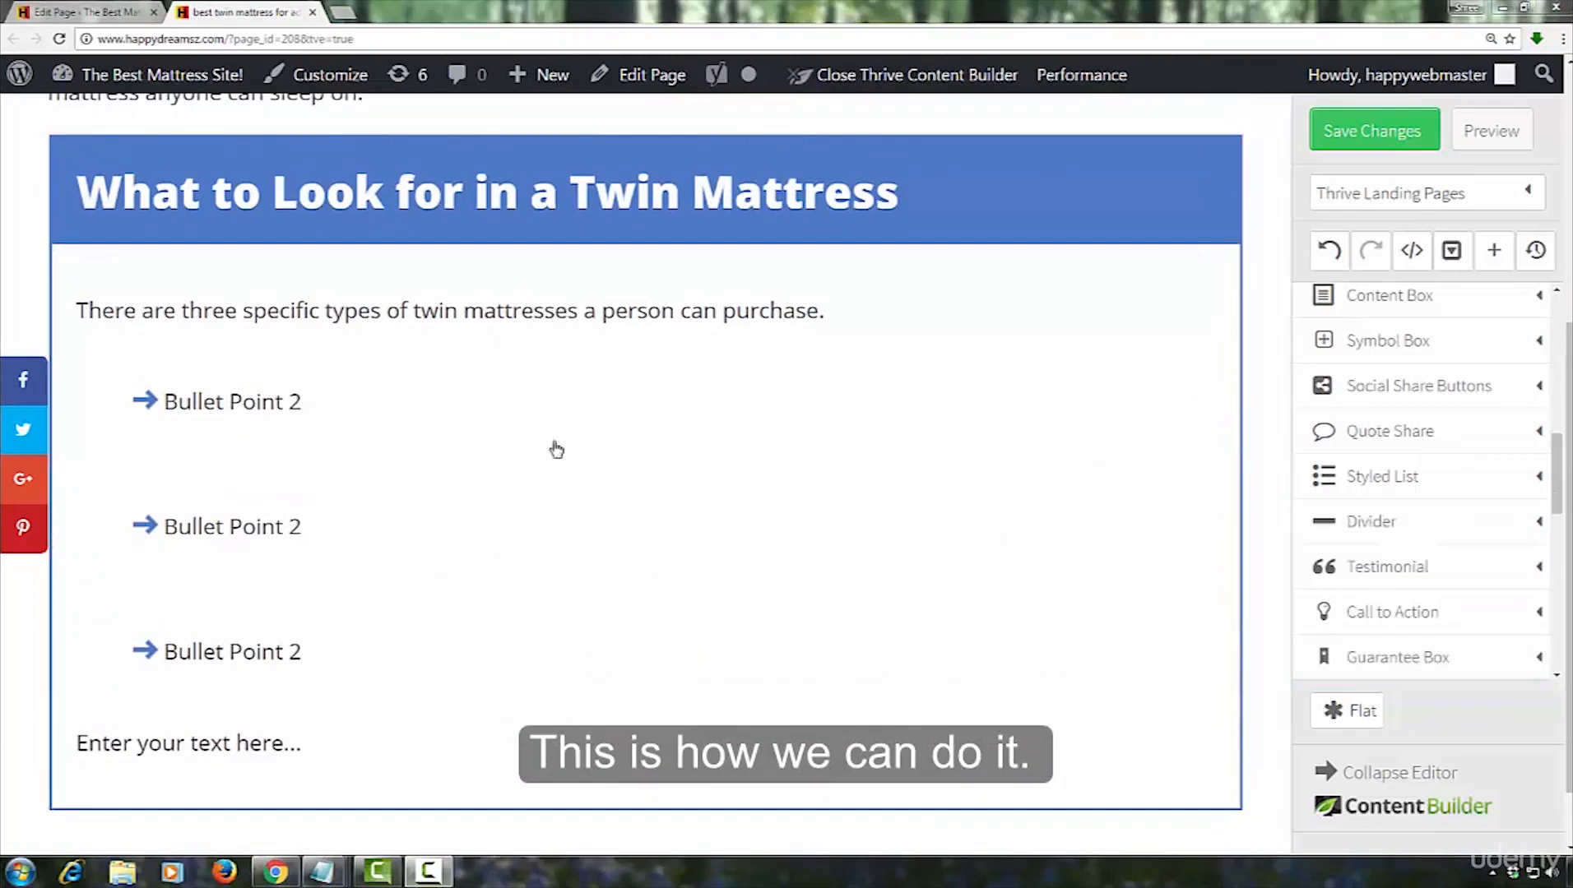
Clear the bottom margin of the first styled list
click(384, 437)
click(853, 270)
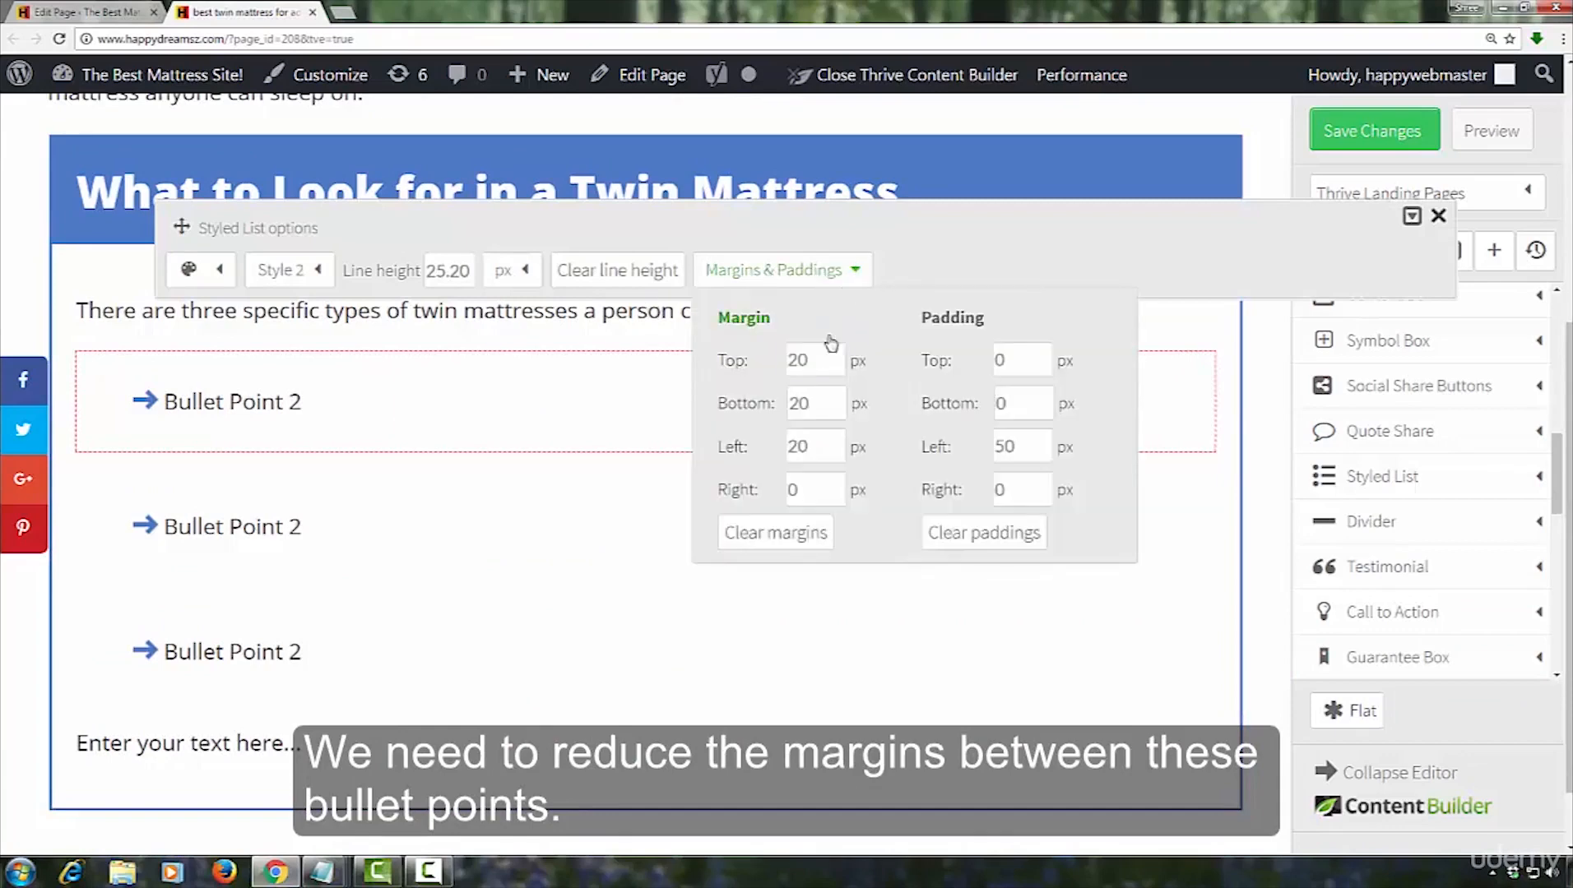
click(814, 404)
key(BackSpace)
key(BackSpace)
Set the second styled list's top and bottom margins to -10 px
click(369, 512)
click(414, 550)
click(855, 371)
double_click(810, 461)
text(-10)
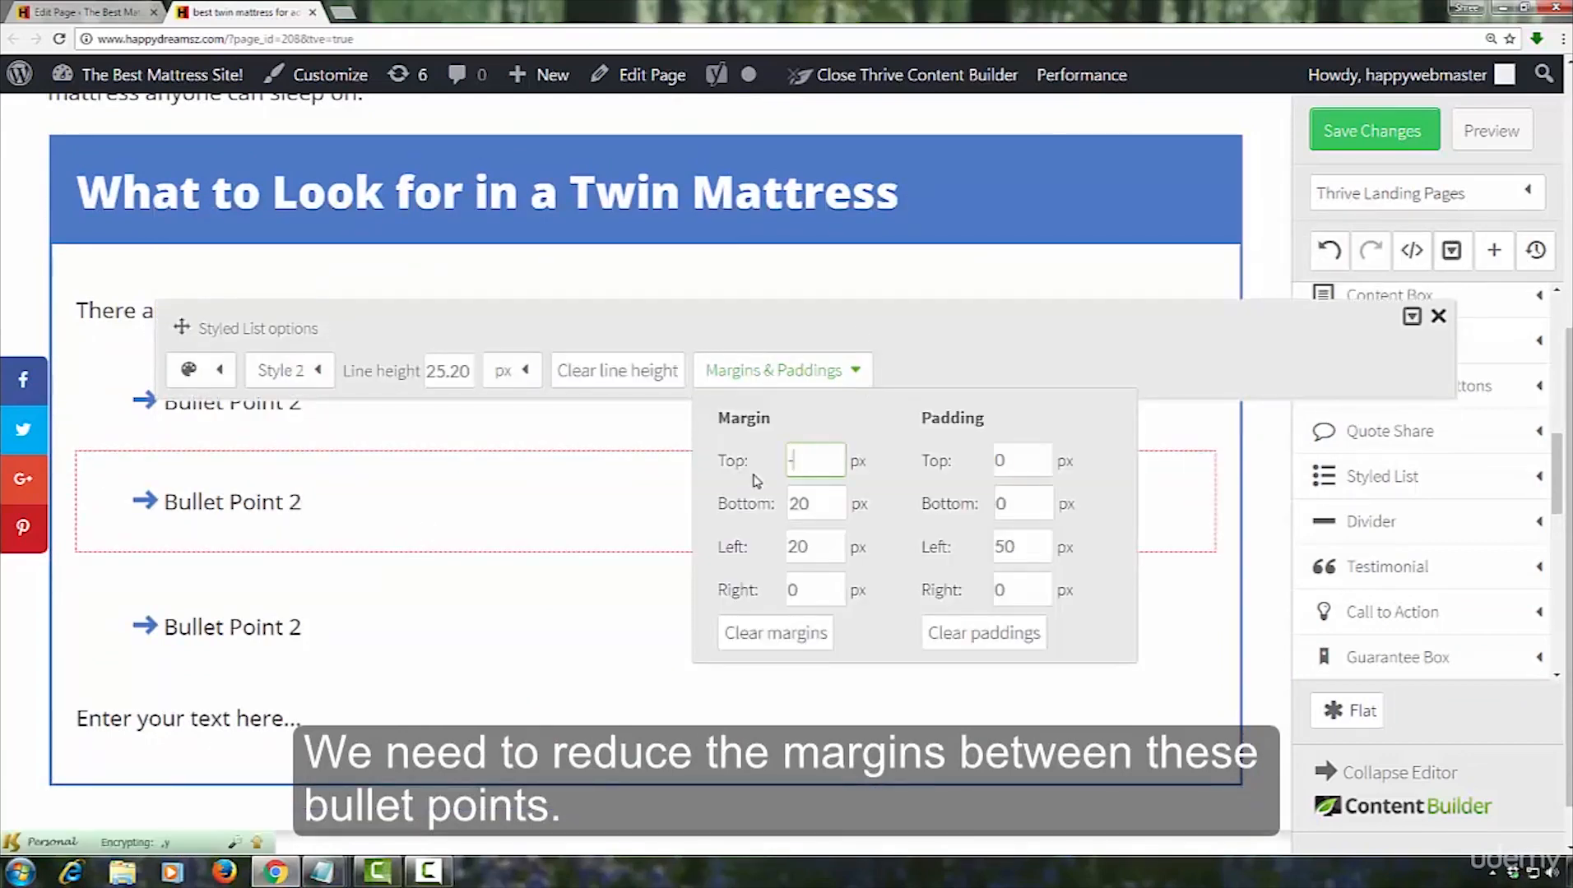
key(Tab)
text(-10)
Set the third styled list's top and bottom margins to -10 px and close its margin settings
click(228, 584)
click(228, 584)
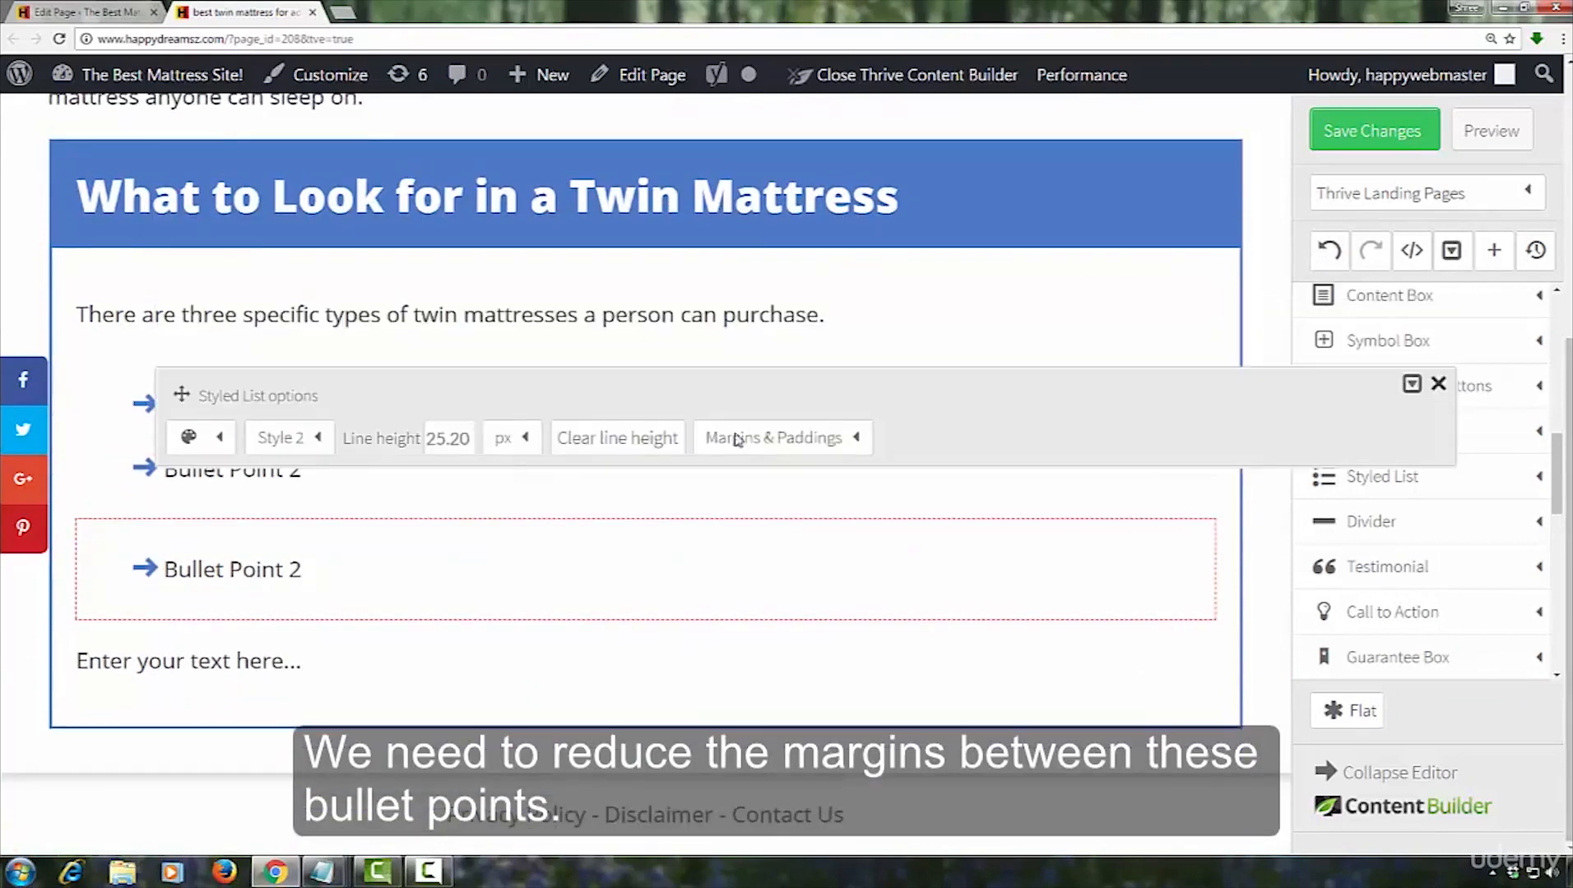
click(781, 438)
double_click(807, 529)
text(-10)
key(Tab)
text(-10)
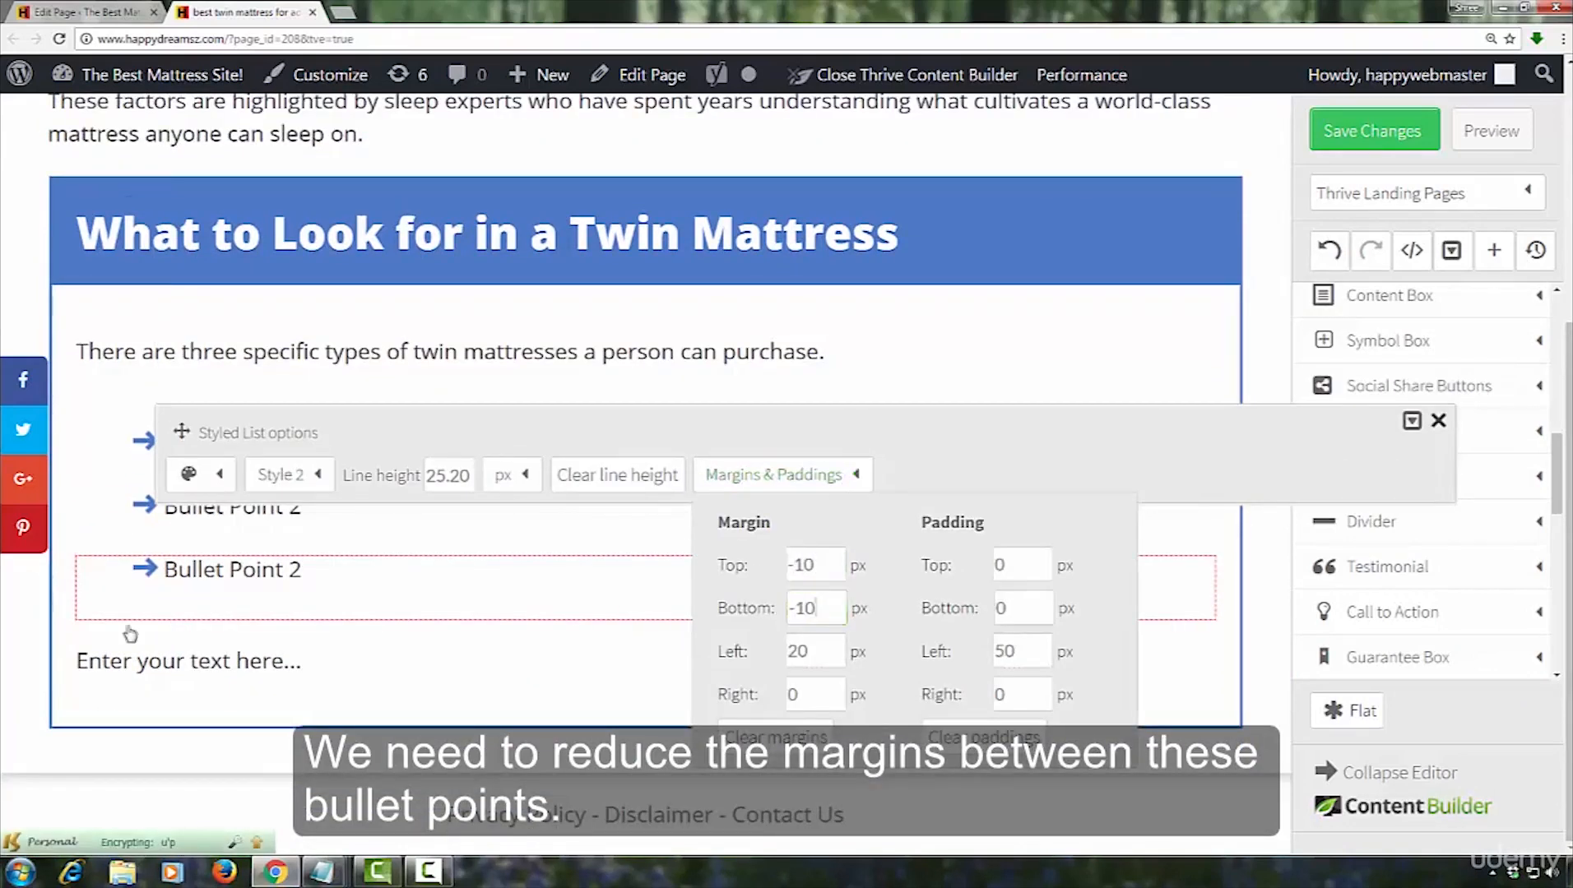
click(129, 632)
Copy "Innerspring" from the numbered list in Notepad and paste it over the first bullet point's text
click(323, 872)
drag(48, 445, 218, 444)
right_click(218, 444)
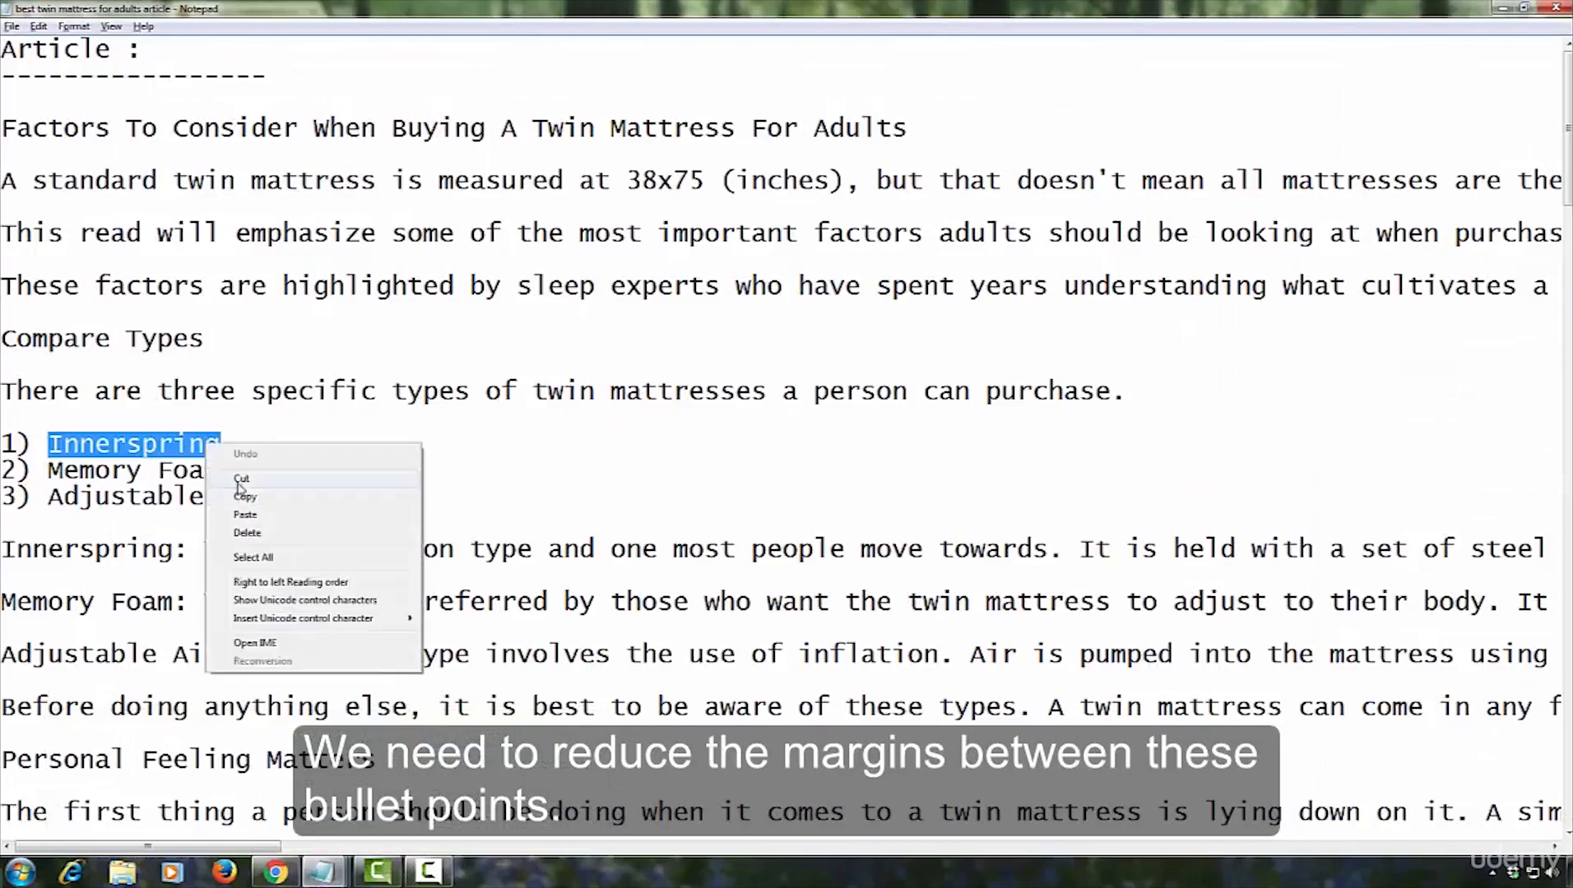
click(239, 495)
click(275, 872)
triple_click(218, 467)
text(Innerspring)
Copy "Memory Foam" from the numbered list in Notepad and paste it over the second bullet point's text
click(323, 872)
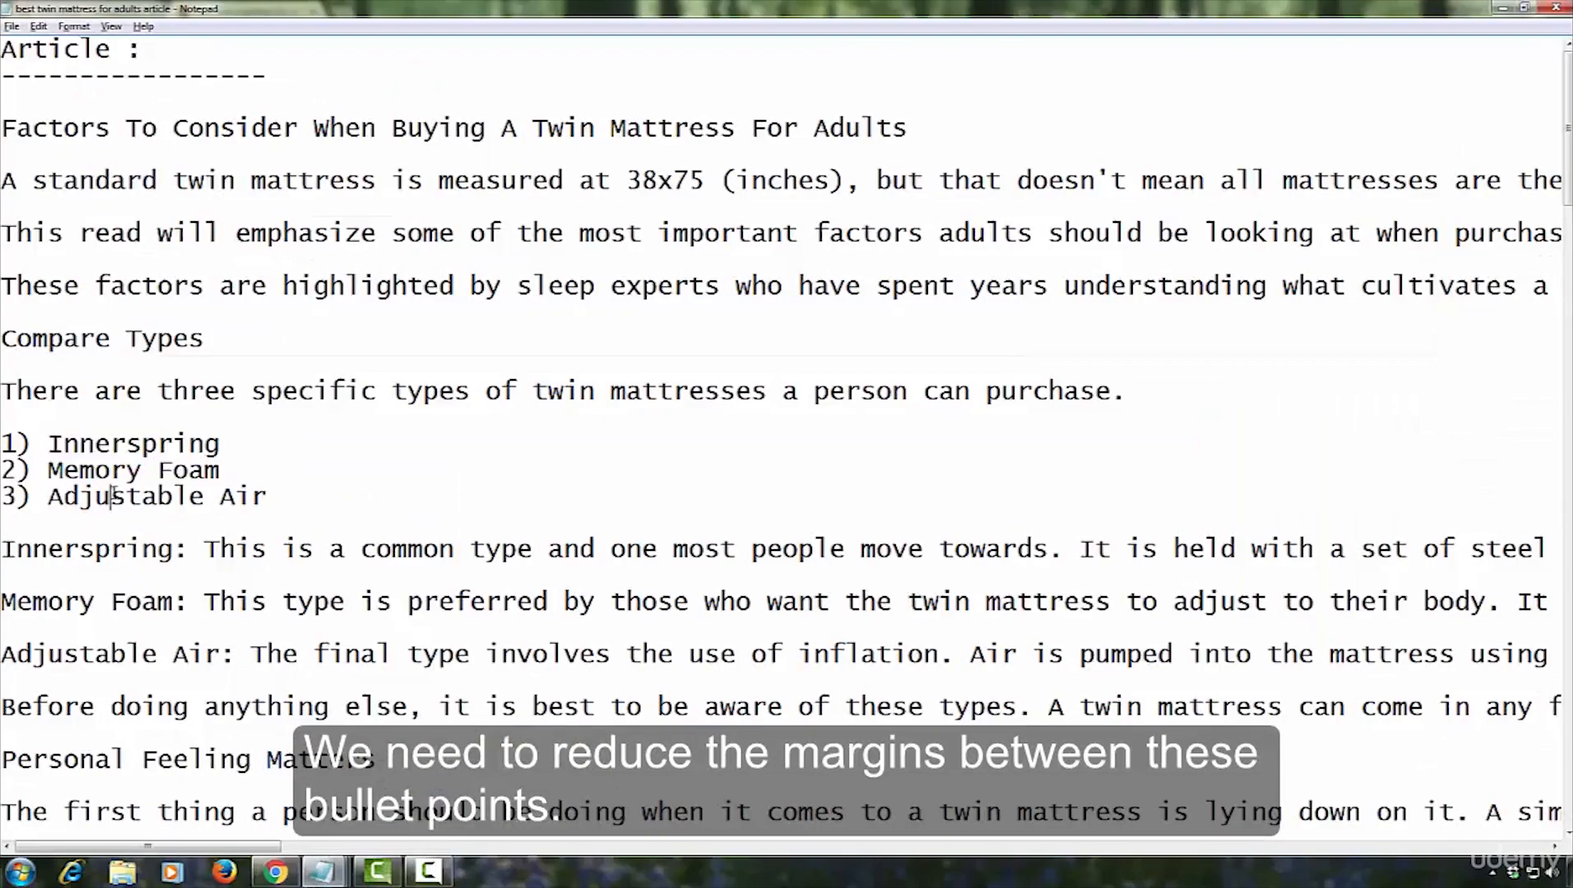
drag(48, 467, 218, 467)
right_click(218, 467)
click(239, 519)
click(276, 872)
triple_click(311, 540)
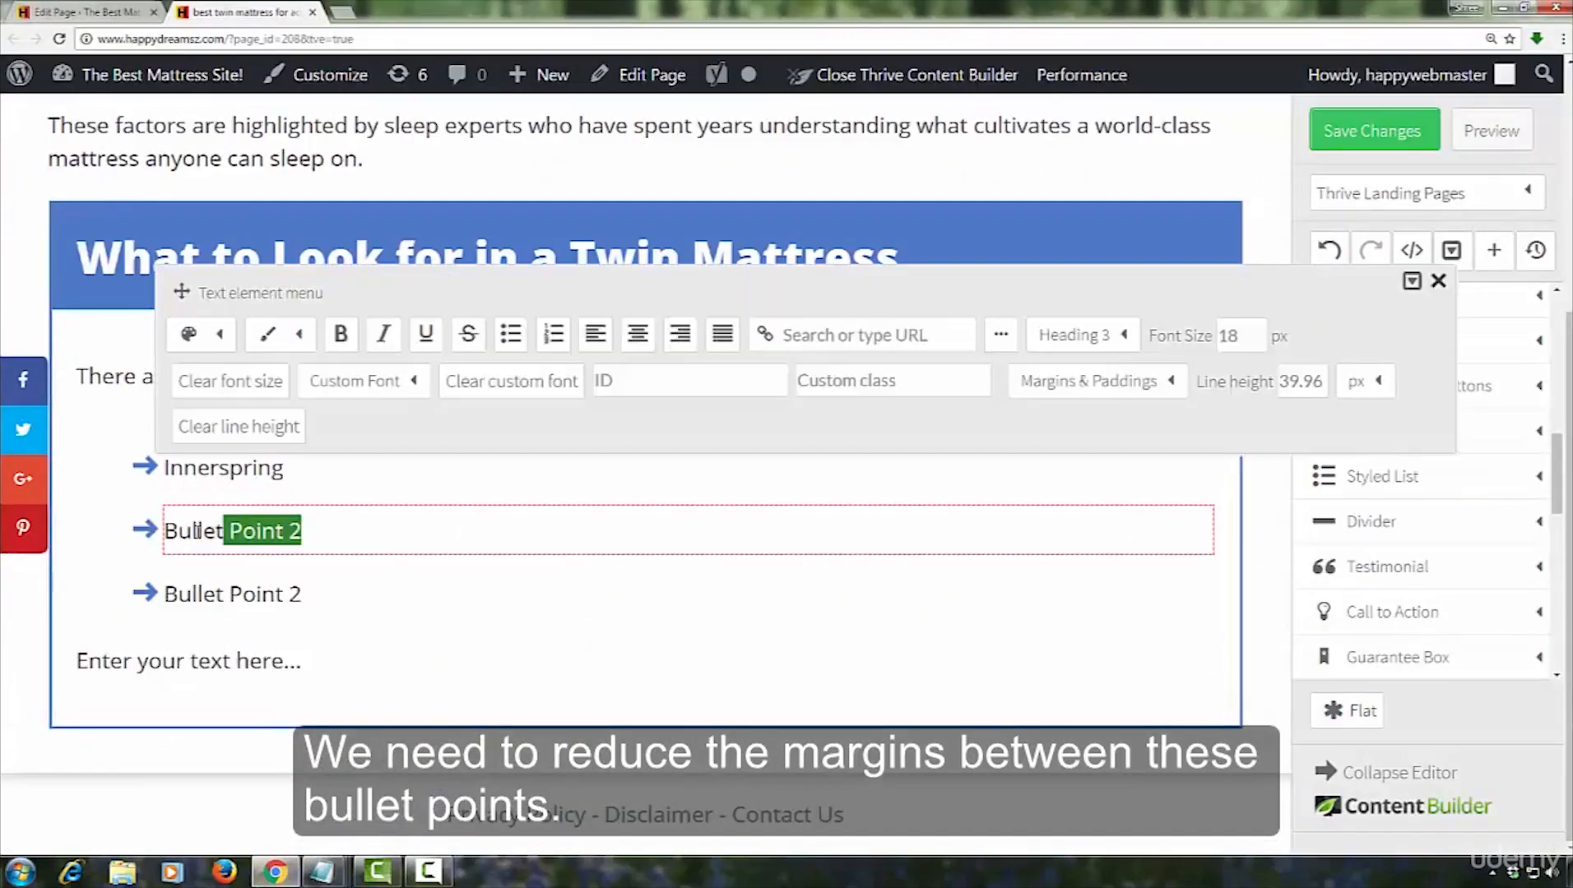
right_click(201, 529)
click(234, 578)
Copy "Adjustable Air" from the numbered list in Notepad and paste it over the third bullet point's text
click(322, 872)
drag(49, 497, 267, 497)
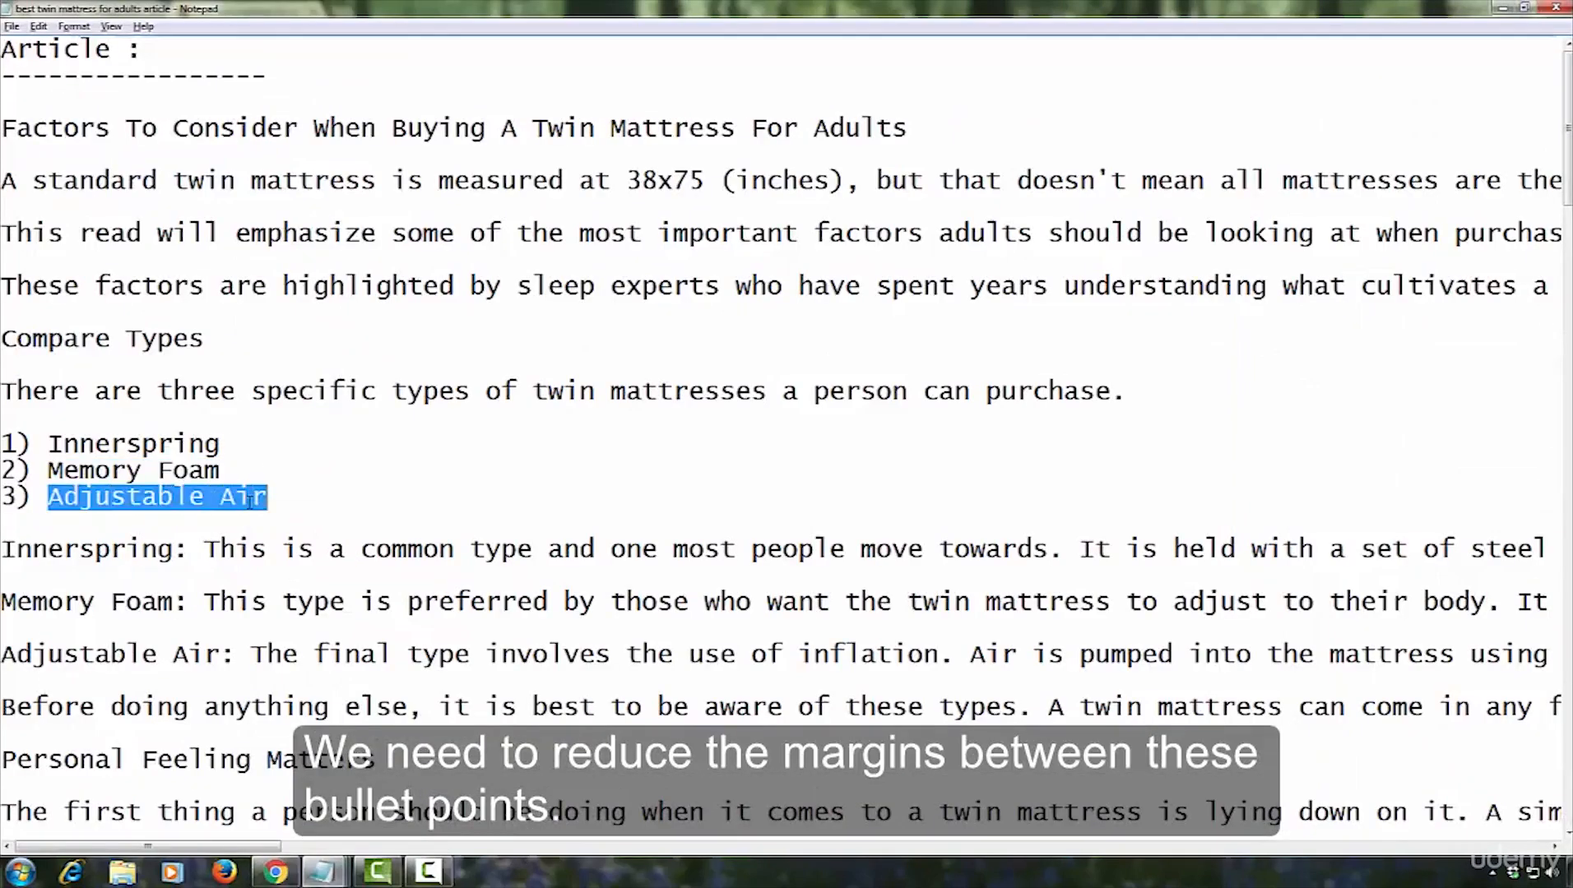
right_click(267, 497)
click(288, 548)
click(276, 872)
drag(301, 594, 167, 594)
right_click(168, 594)
click(202, 643)
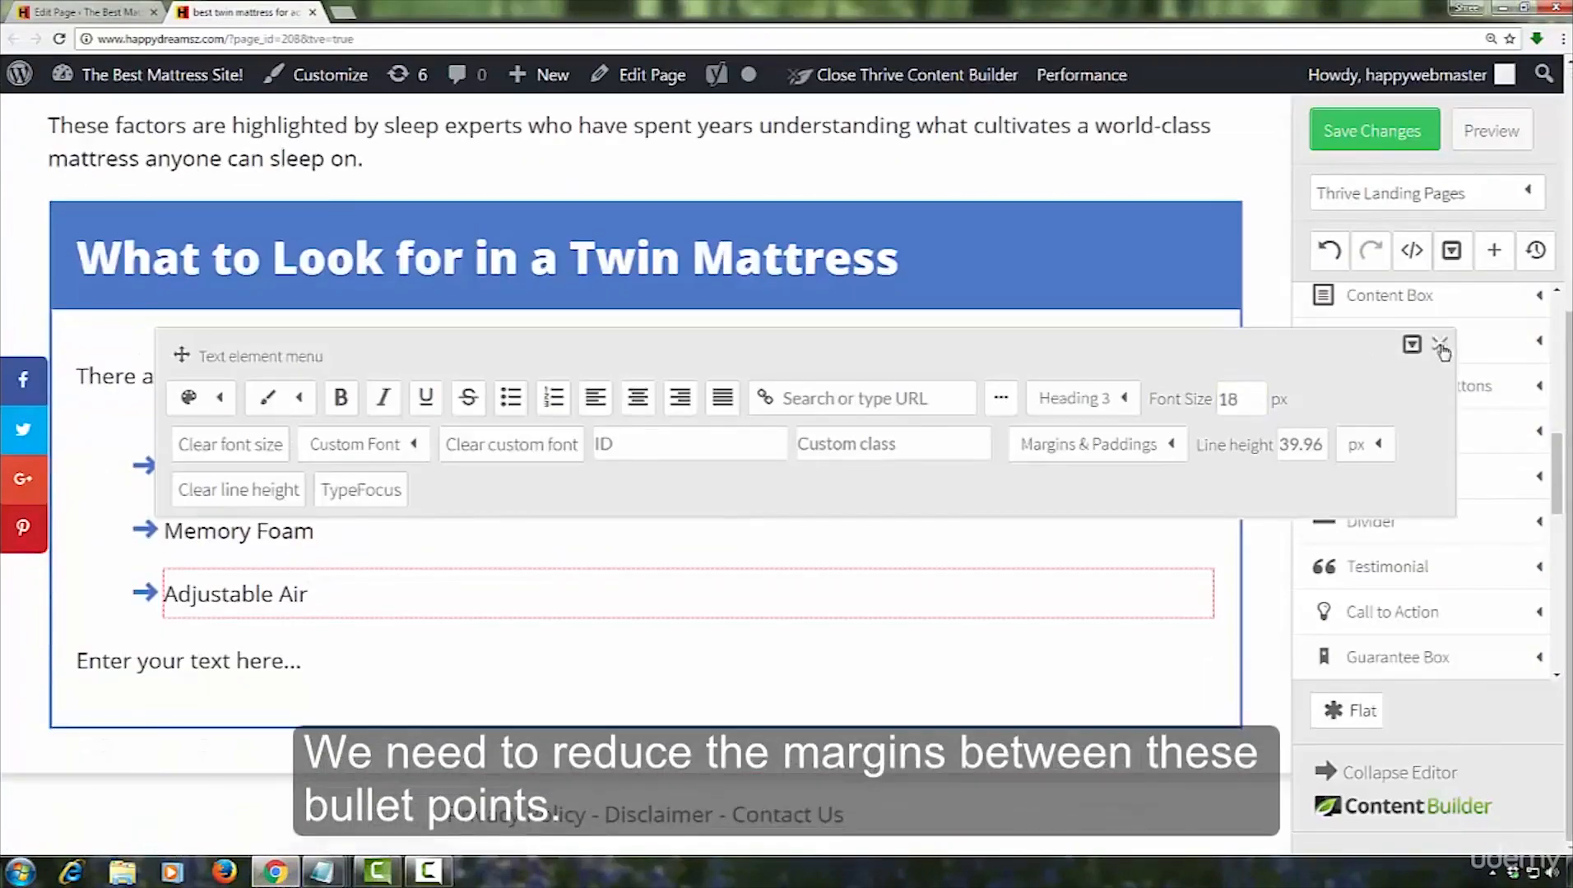
Copy the Innerspring description from Notepad, duplicate the placeholder below the bullets, and paste the description over the first placeholder
click(322, 872)
drag(7, 242, 8, 251)
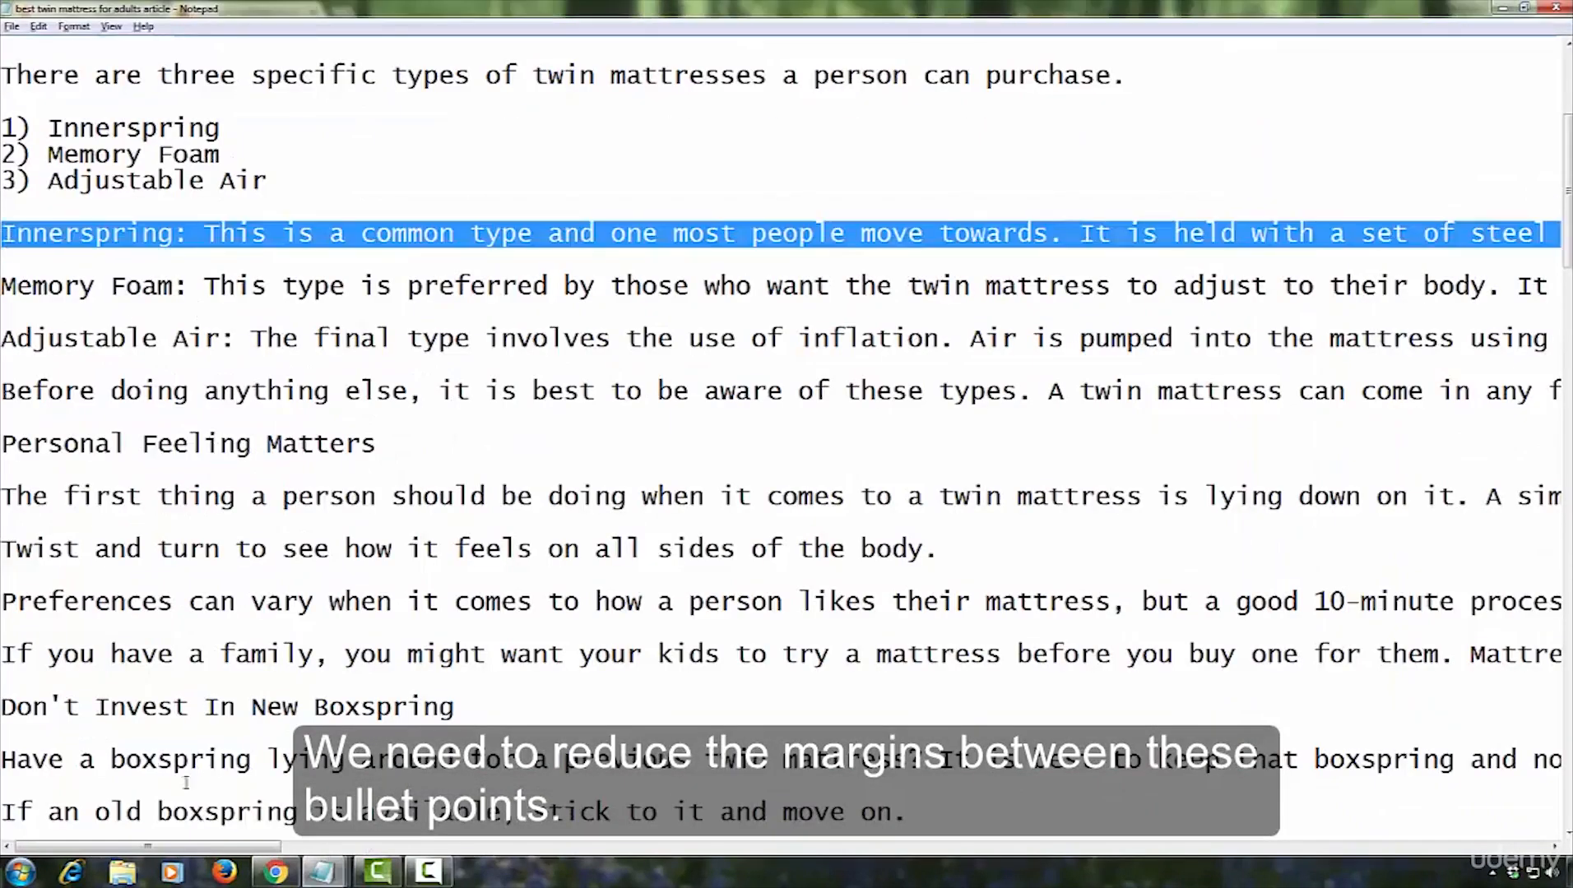
click(275, 872)
click(88, 657)
click(89, 657)
scroll(329, 559, down, 1)
drag(328, 557, 76, 546)
key(ctrl+v)
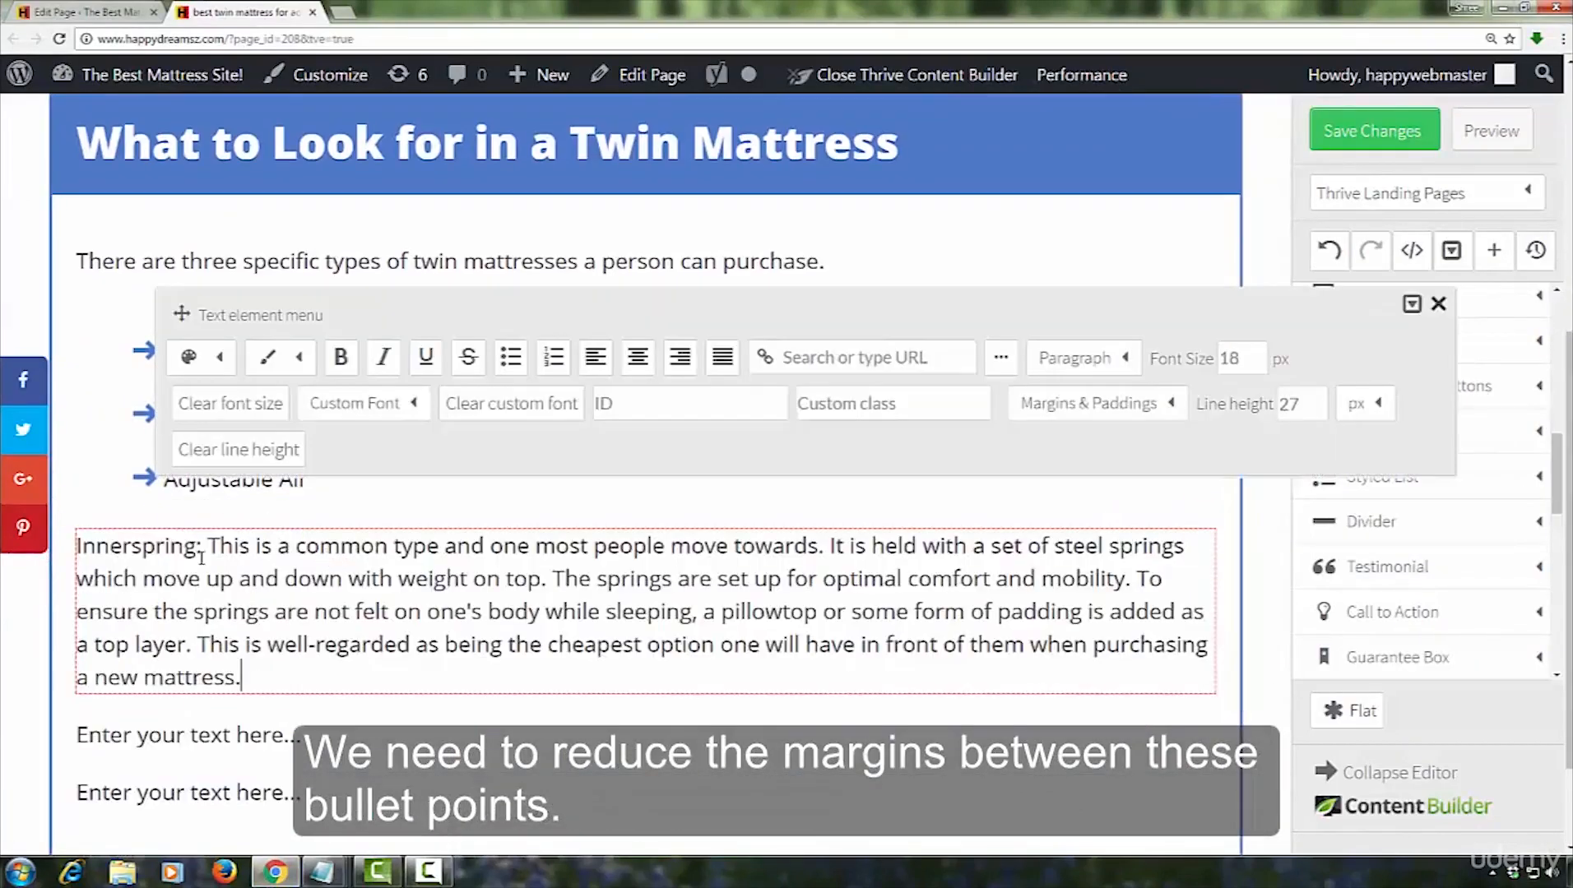
Make the "Innerspring:" label at the start of its description bold and underlined
drag(200, 549, 77, 546)
click(344, 358)
click(424, 358)
Copy the Memory Foam description from Notepad and paste it over the placeholder below the Innerspring paragraph
click(232, 815)
click(322, 872)
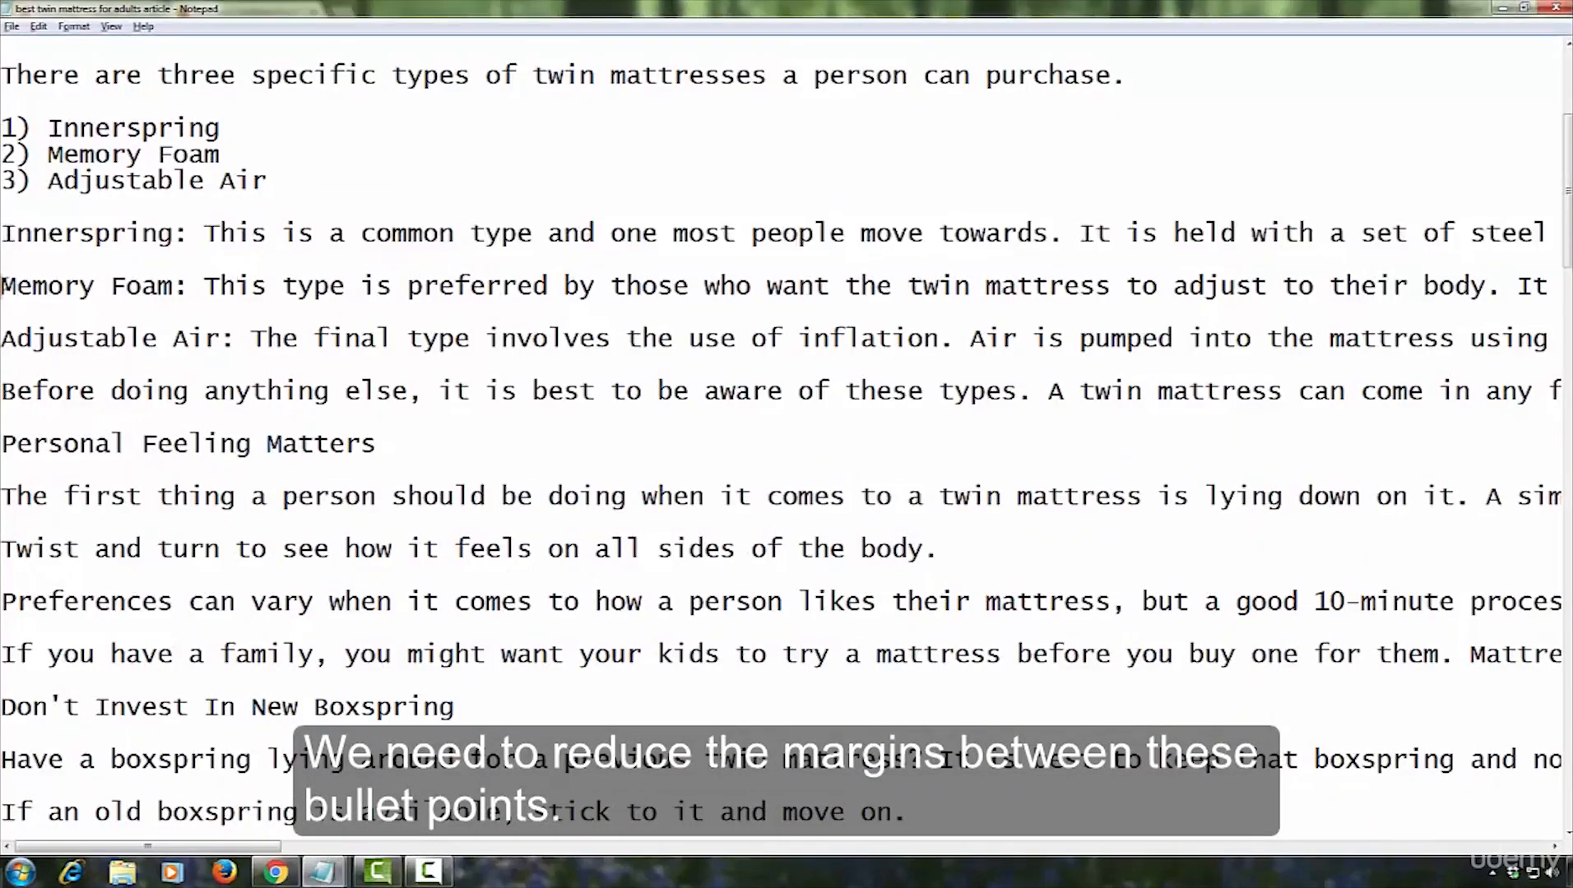
drag(3, 286, 5, 309)
click(275, 872)
scroll(228, 665, down, 1)
click(294, 610)
key(ctrl+v)
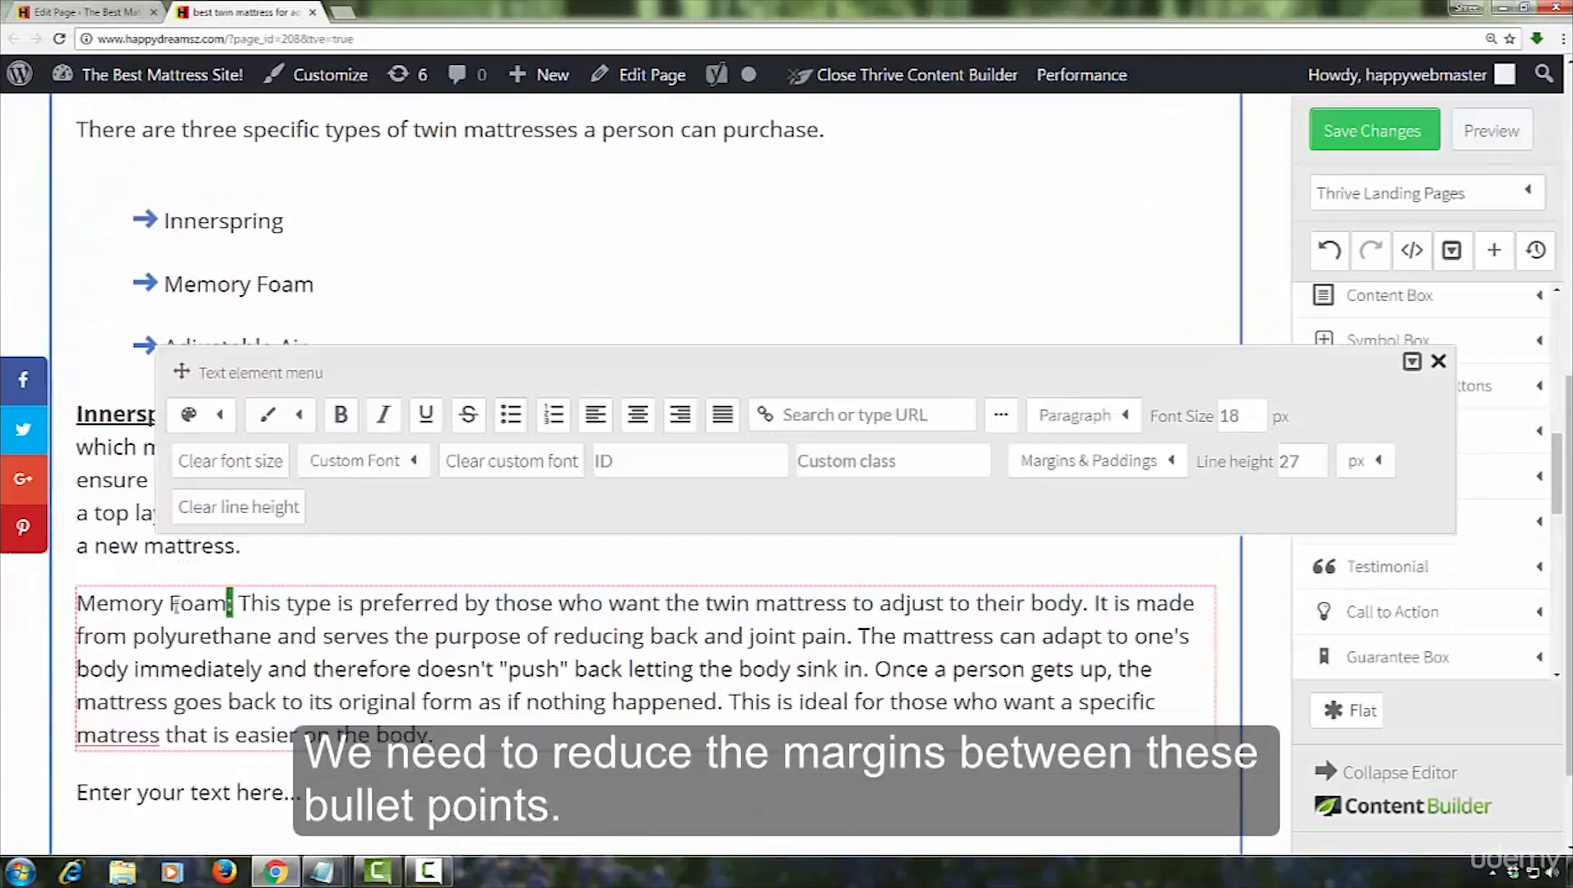
Make the "Memory Foam:" label at the start of its description bold and underlined
drag(234, 604, 76, 604)
click(340, 415)
click(425, 414)
Copy the Adjustable Air description from Notepad and paste it over the placeholder below the Memory Foam paragraph
click(323, 872)
click(3, 338)
drag(2, 337, 5, 362)
click(276, 872)
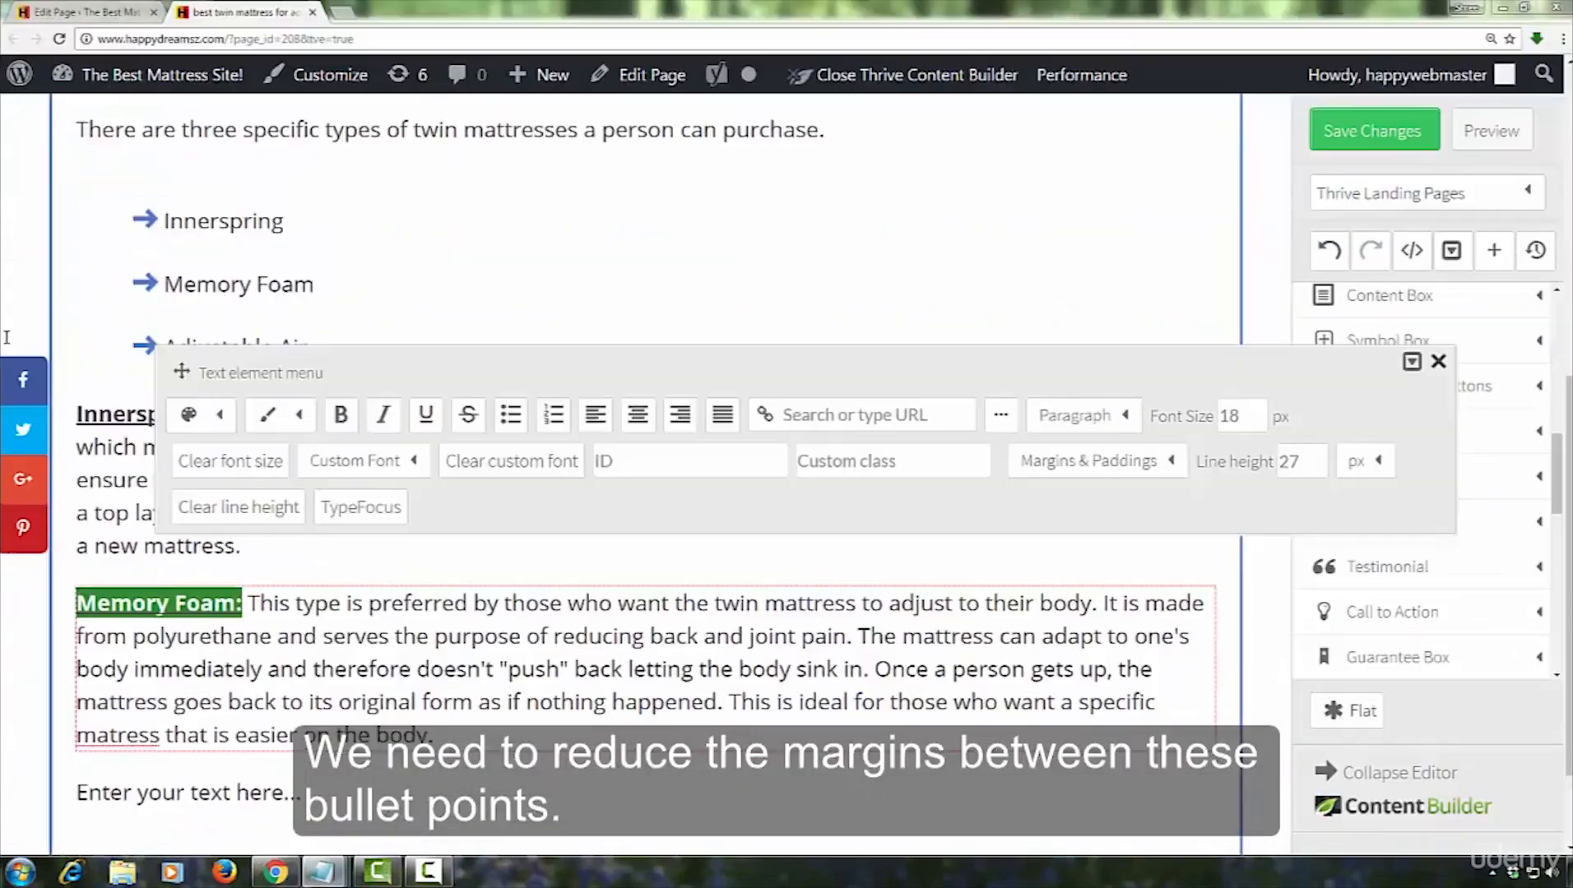
scroll(218, 658, down, 1)
click(217, 658)
key(ctrl+v)
Make the "Adjustable Air:" label at the start of its description bold and underlined
drag(227, 661, 77, 661)
click(340, 473)
click(426, 473)
Correct the misspelled "matress" to "mattress" in the last line of the Memory Foam paragraph
click(120, 607)
click(120, 607)
text(t)
Copy the "Before doing anything else" paragraph from Notepad and paste it over a duplicate of the Adjustable Air paragraph
click(322, 872)
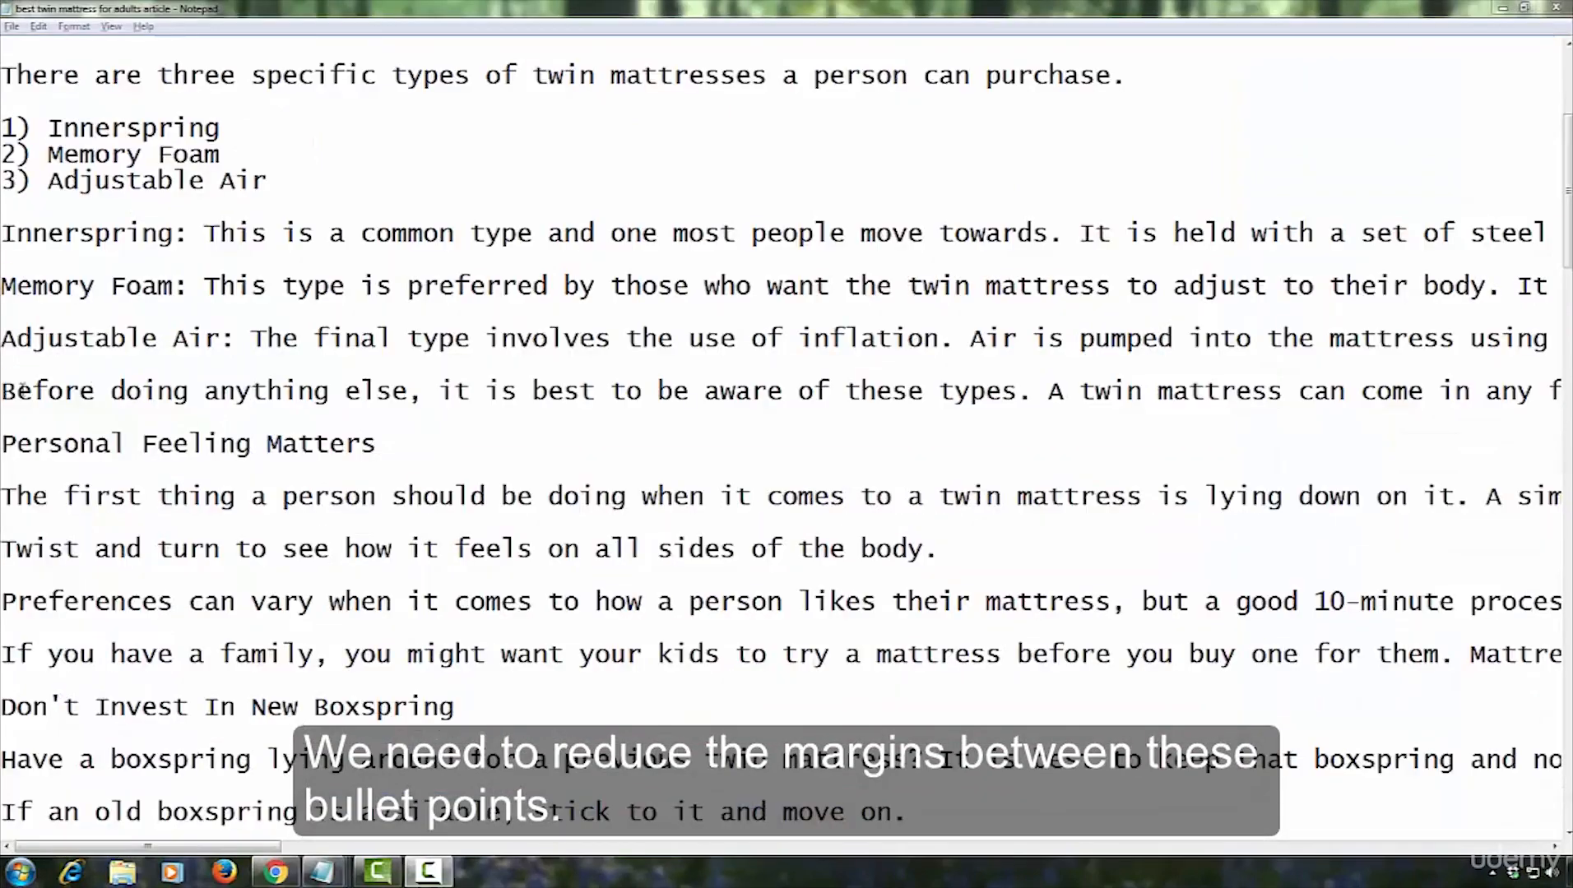
drag(3, 393, 5, 438)
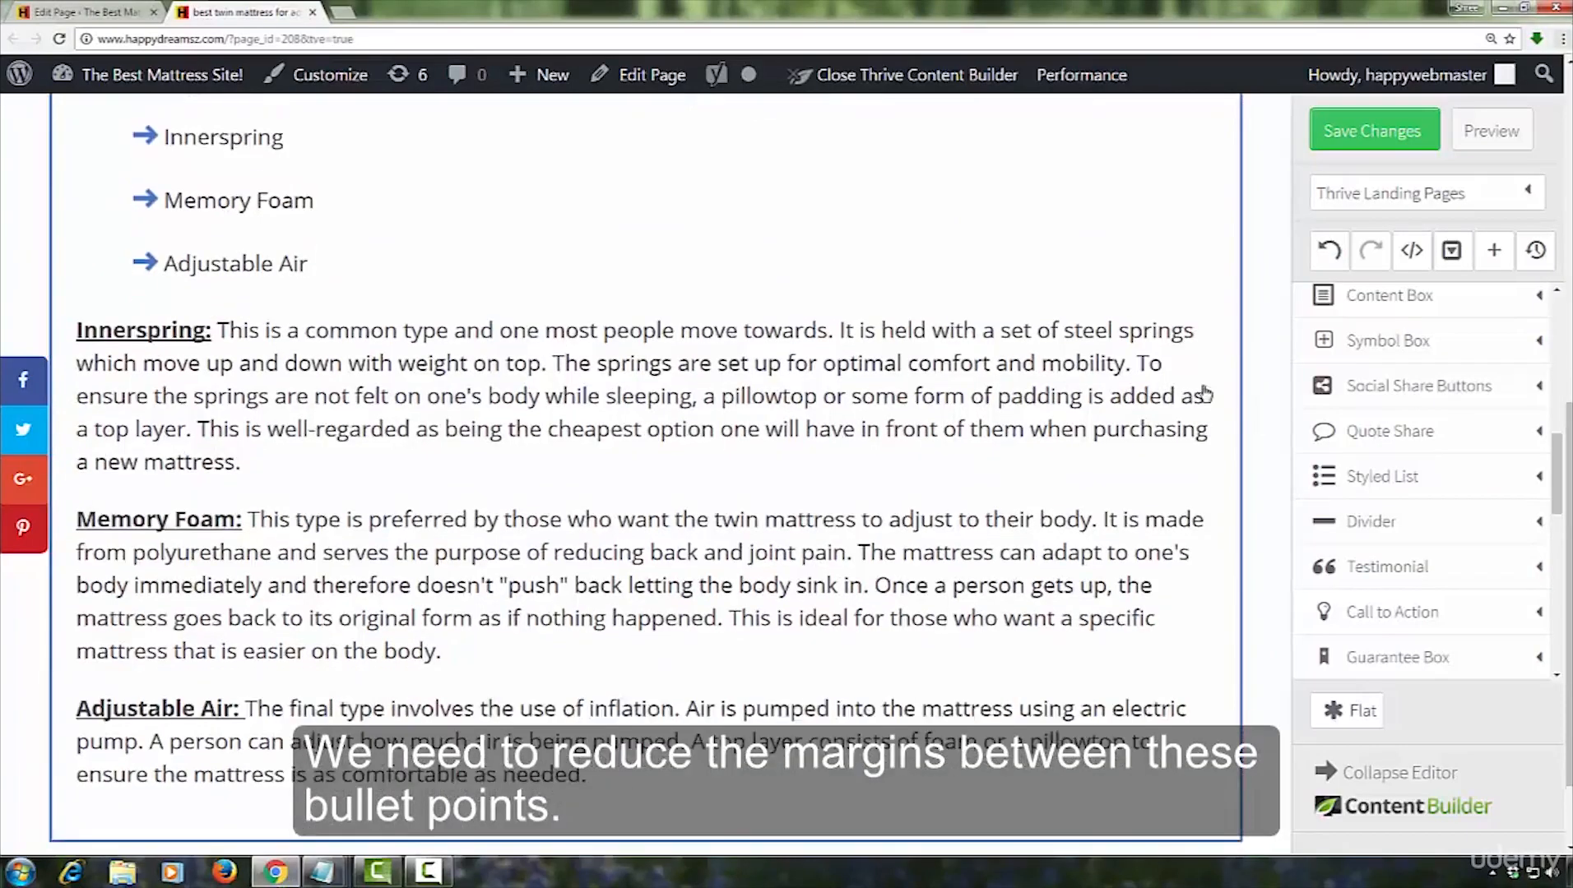
scroll(1204, 393, down, 1)
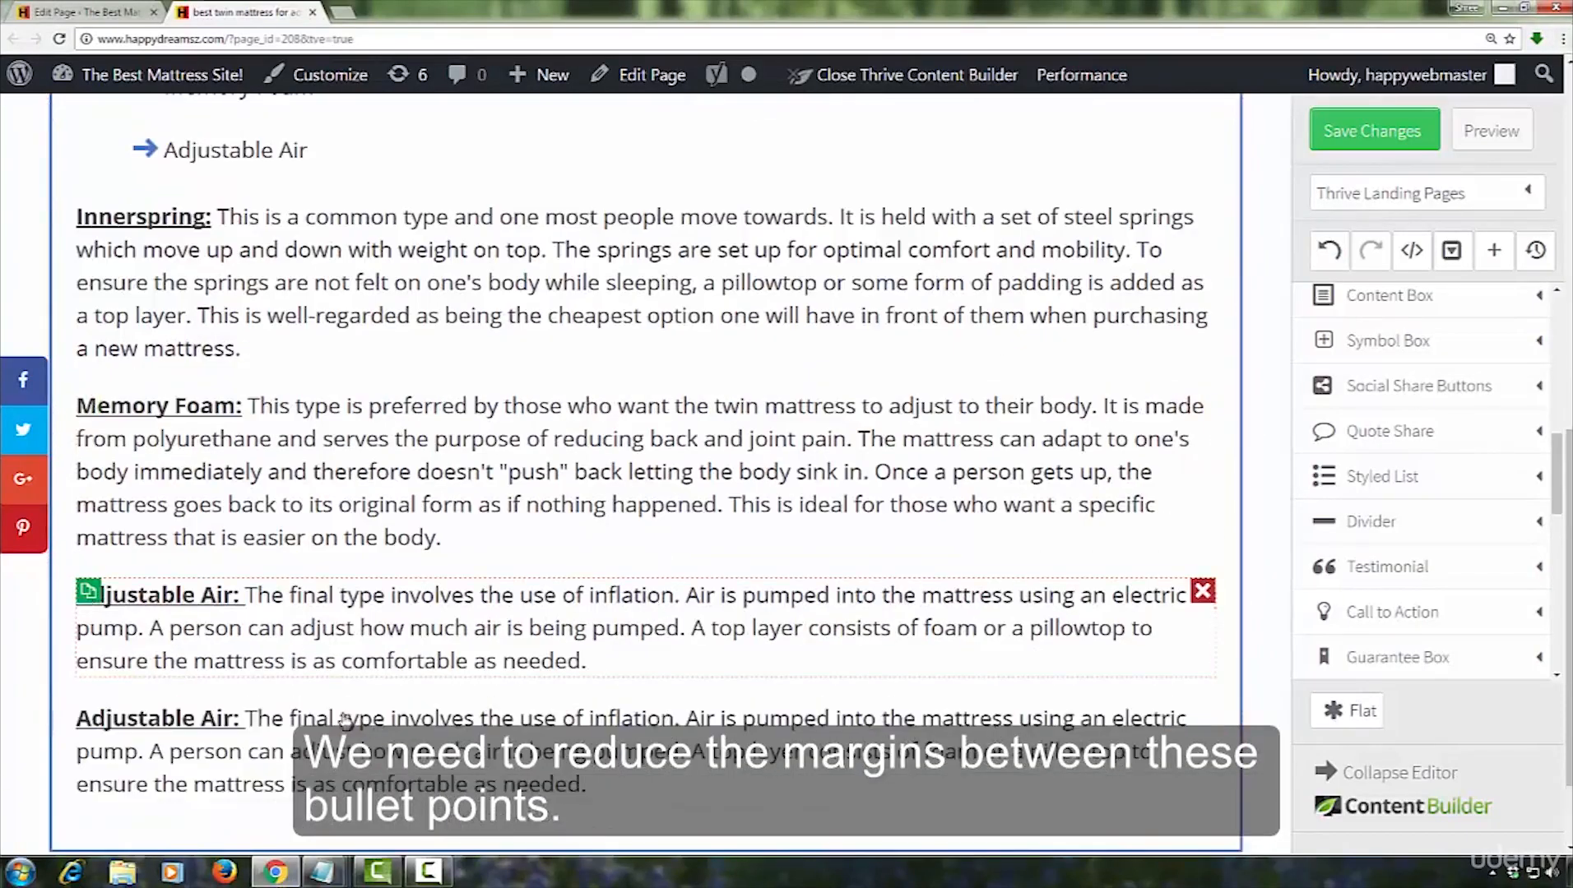
triple_click(615, 797)
key(ctrl+v)
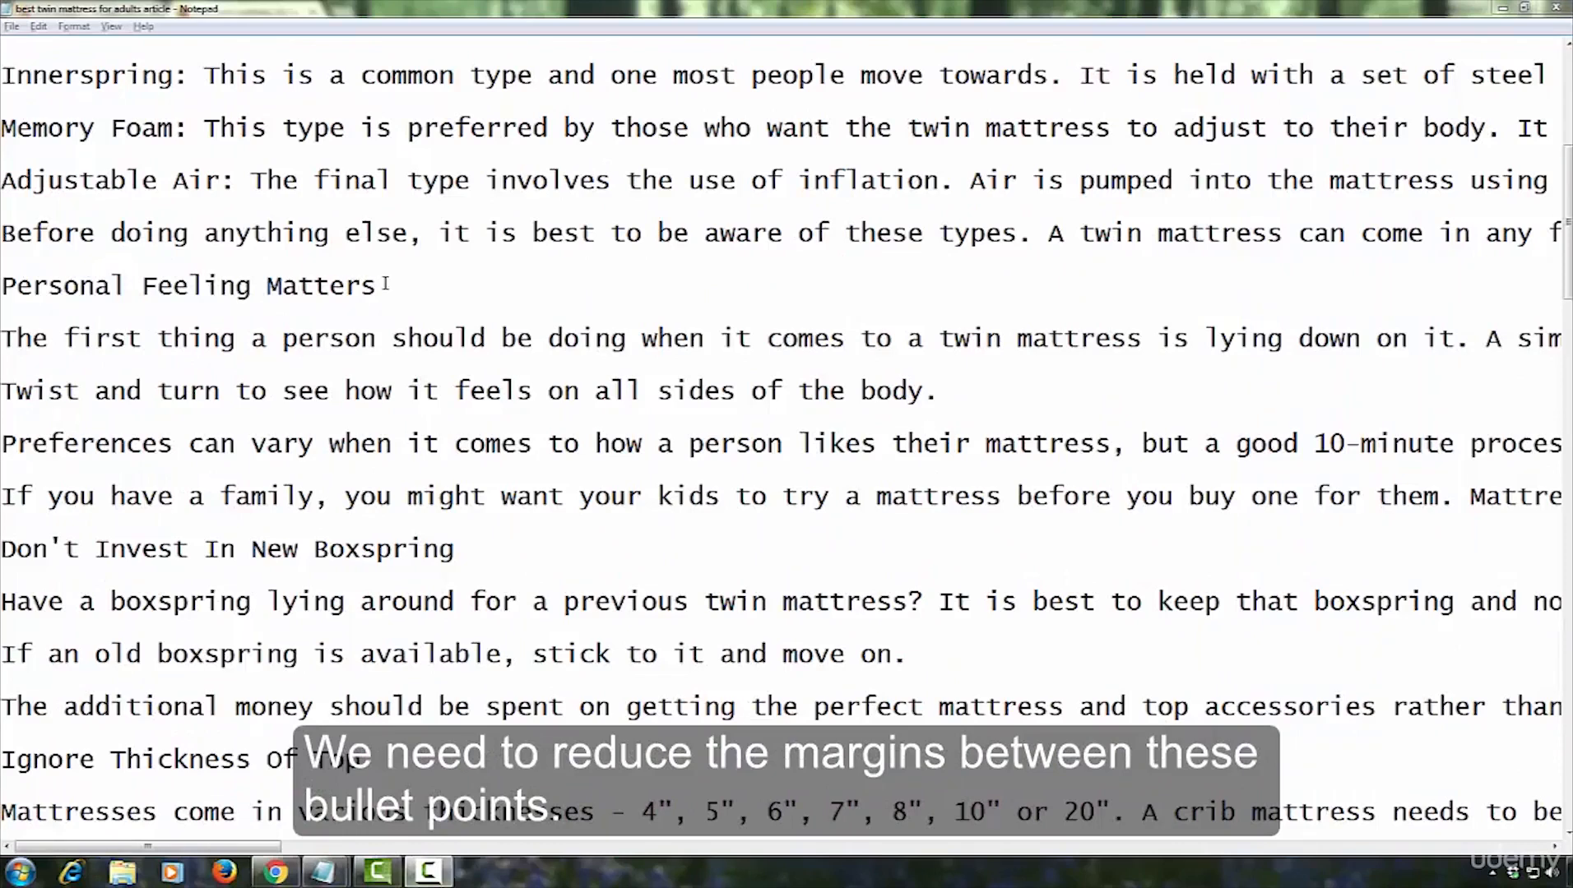
Copy "Personal Feeling Matters" from Notepad and paste it into a new text element at the end of the content box
drag(383, 285, 43, 284)
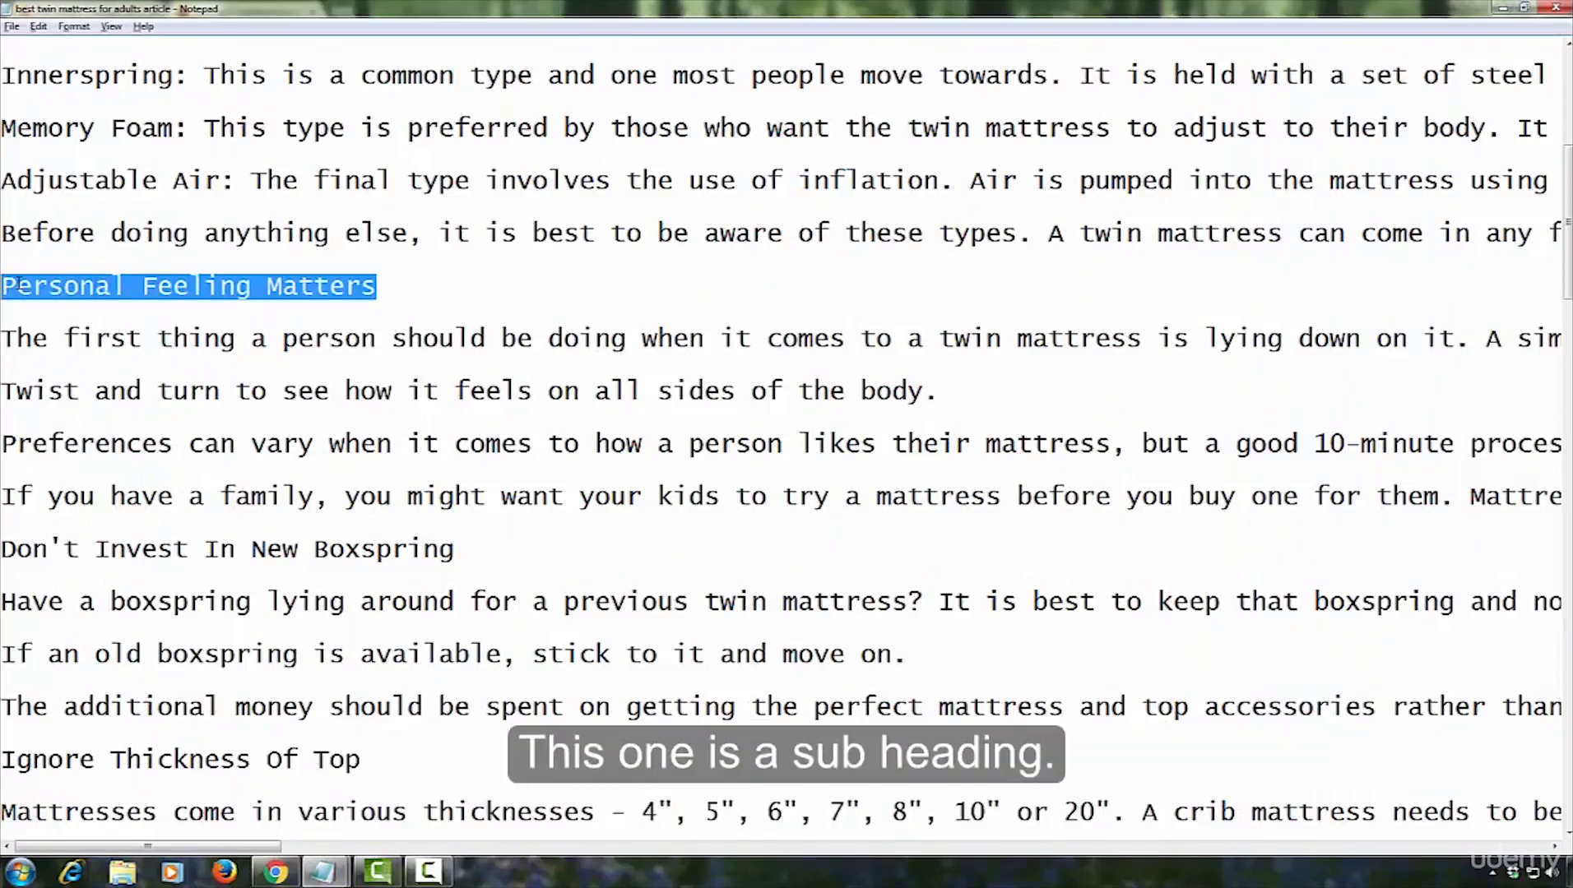
right_click(18, 285)
click(54, 336)
click(275, 872)
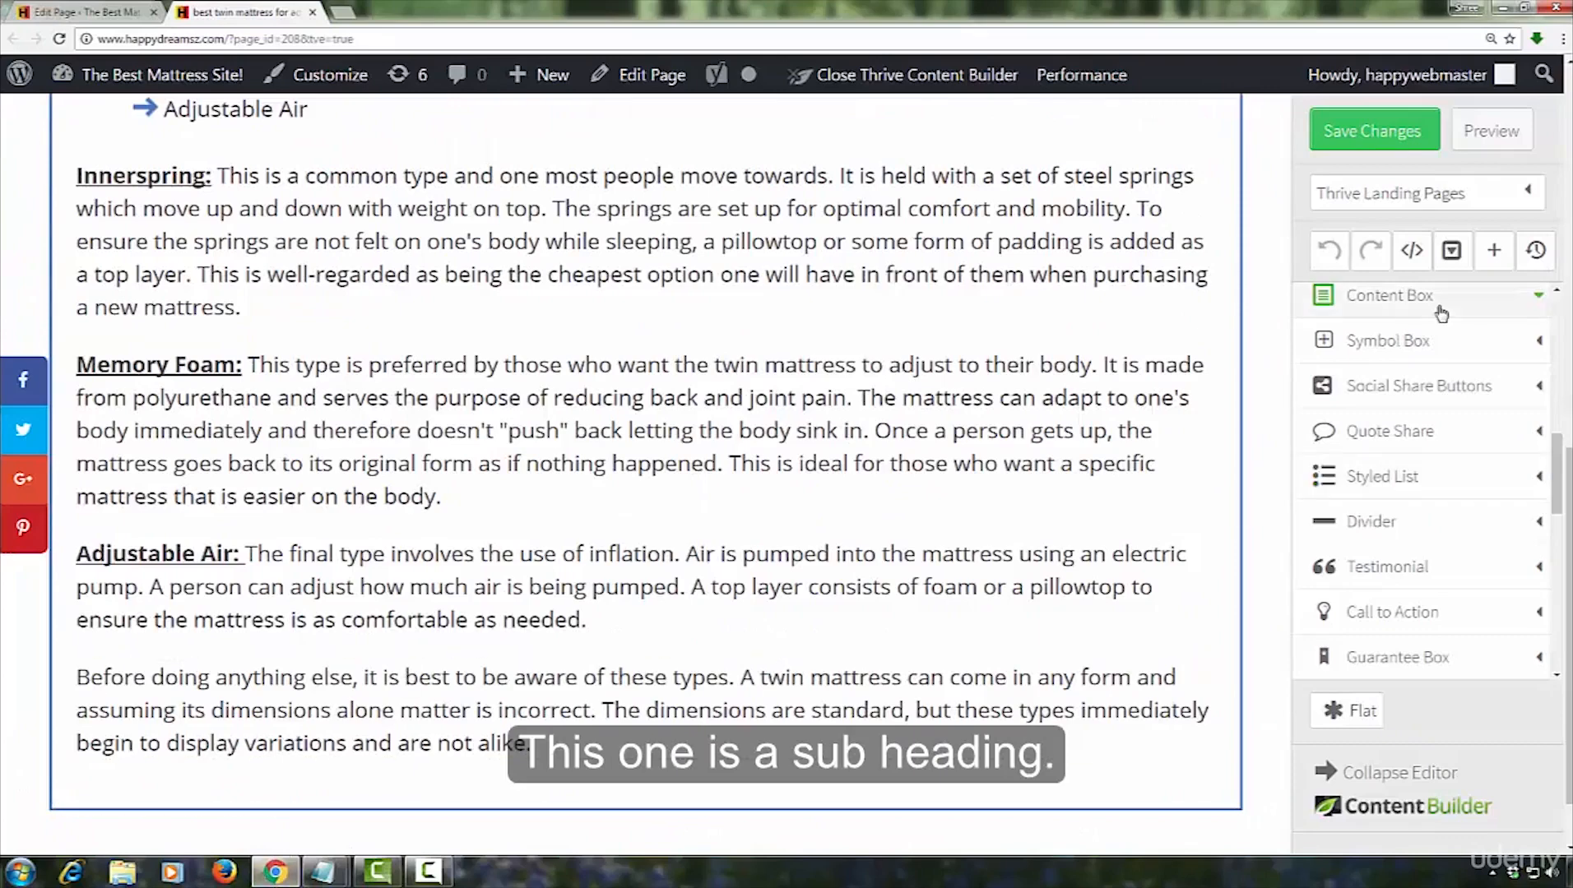
scroll(1418, 492, up, 5)
drag(1394, 319, 317, 718)
click(317, 718)
right_click(317, 719)
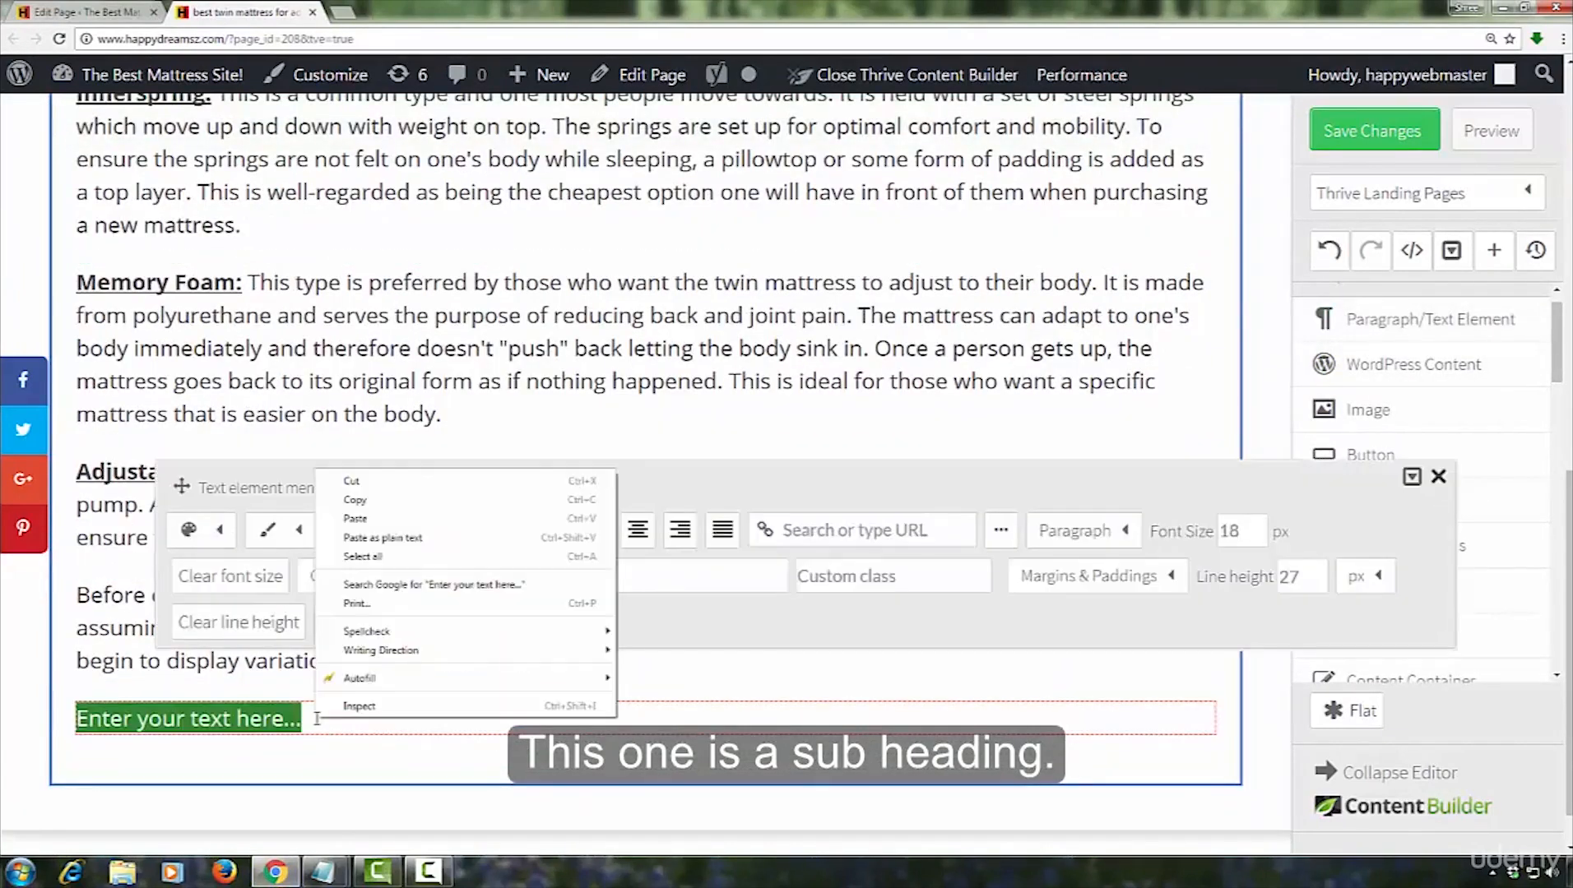
click(362, 519)
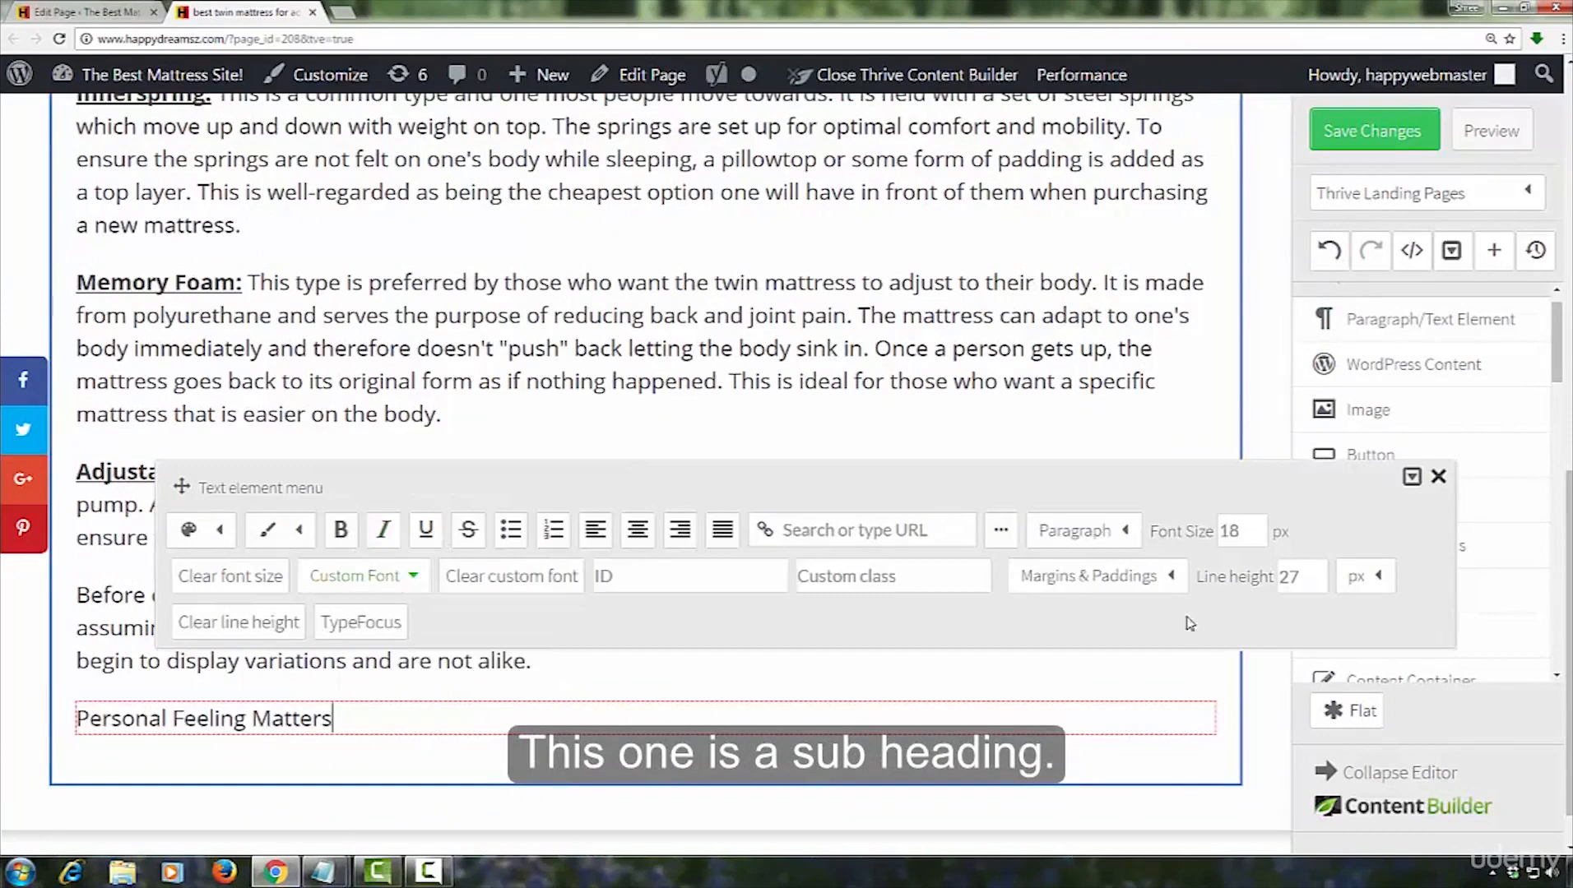
Format "Personal Feeling Matters" as a centered Heading 3
click(1127, 533)
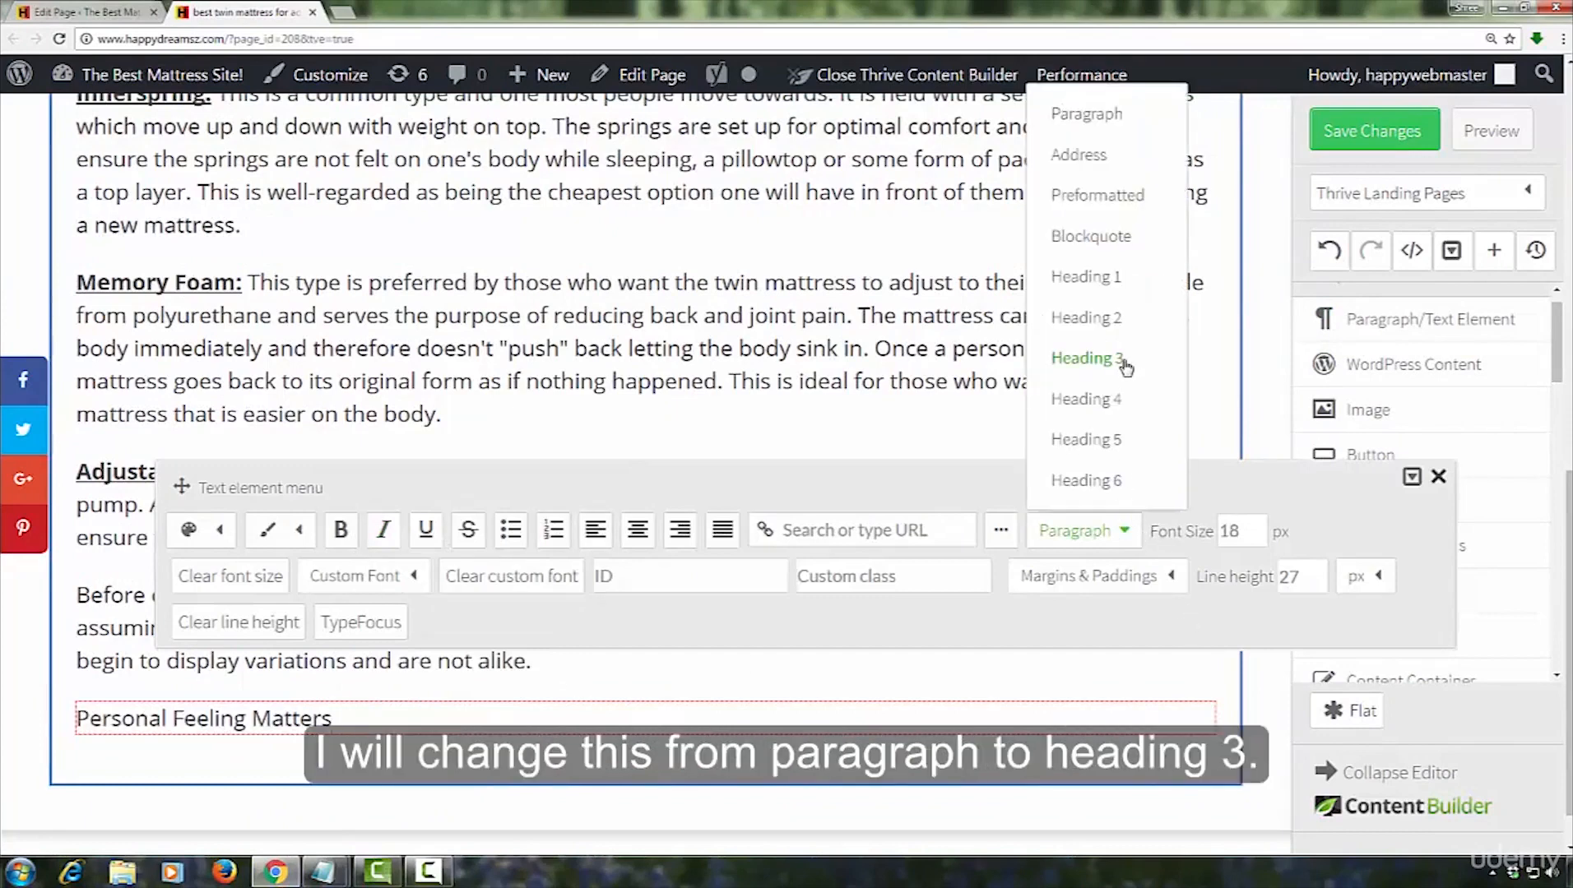
click(1143, 380)
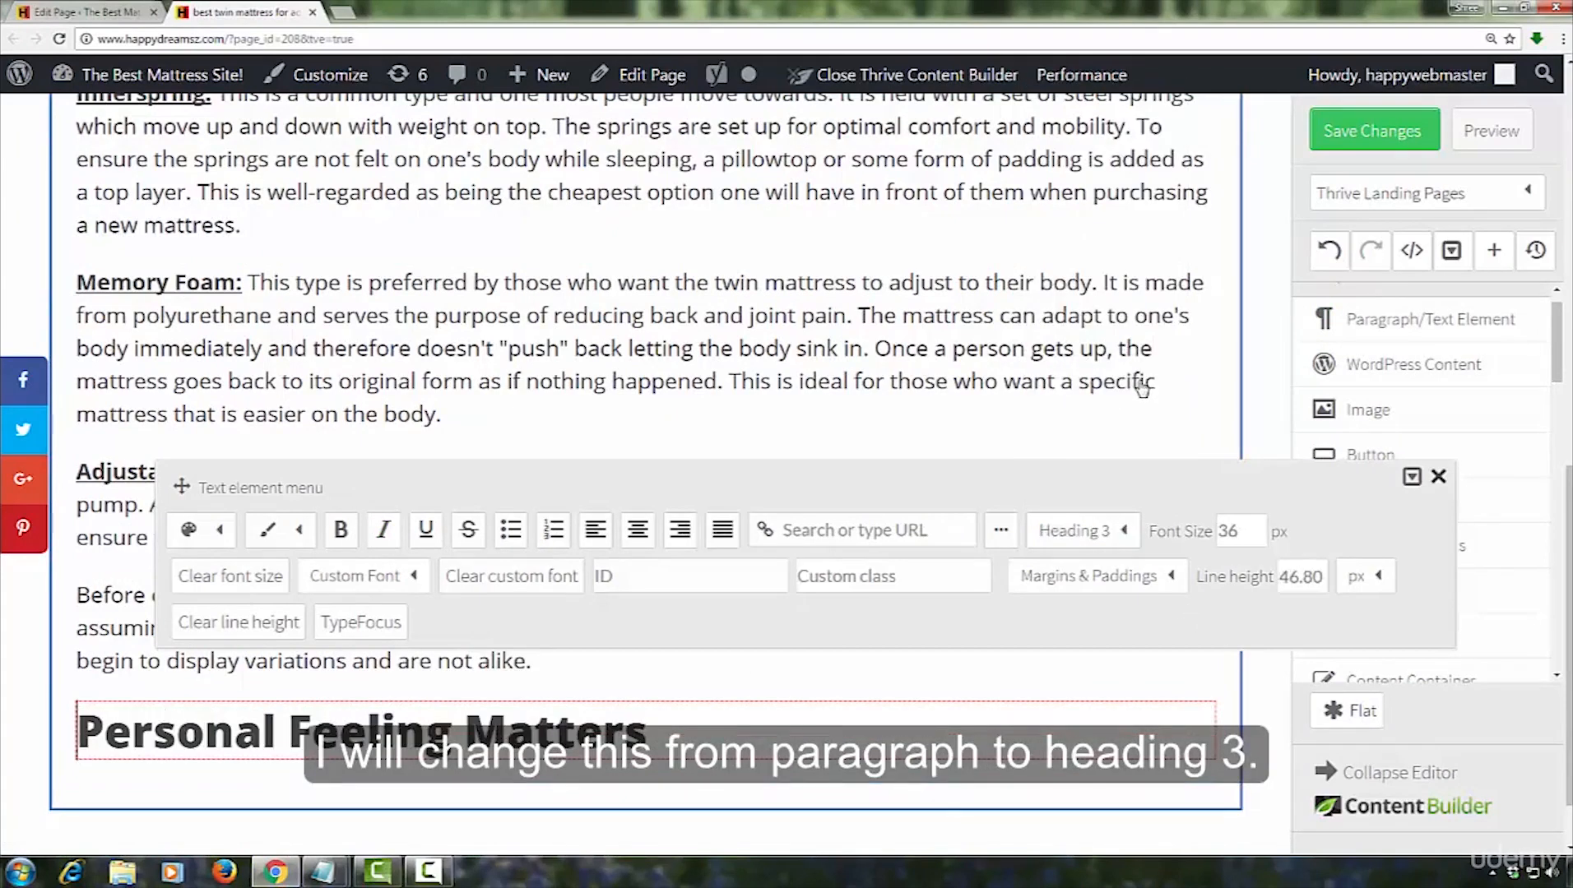
click(638, 531)
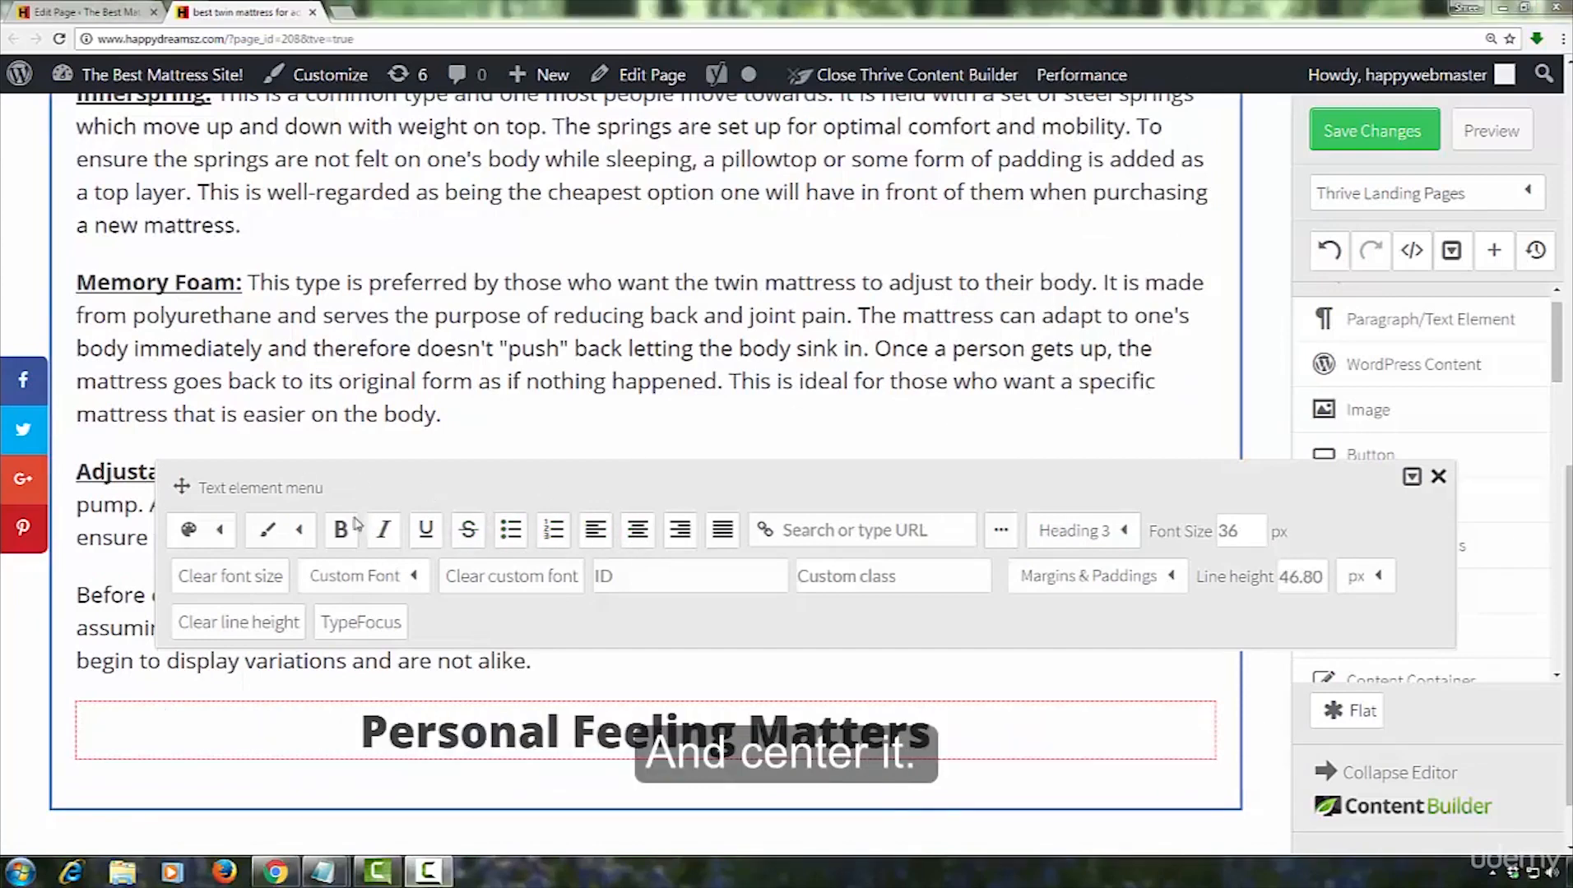
click(222, 531)
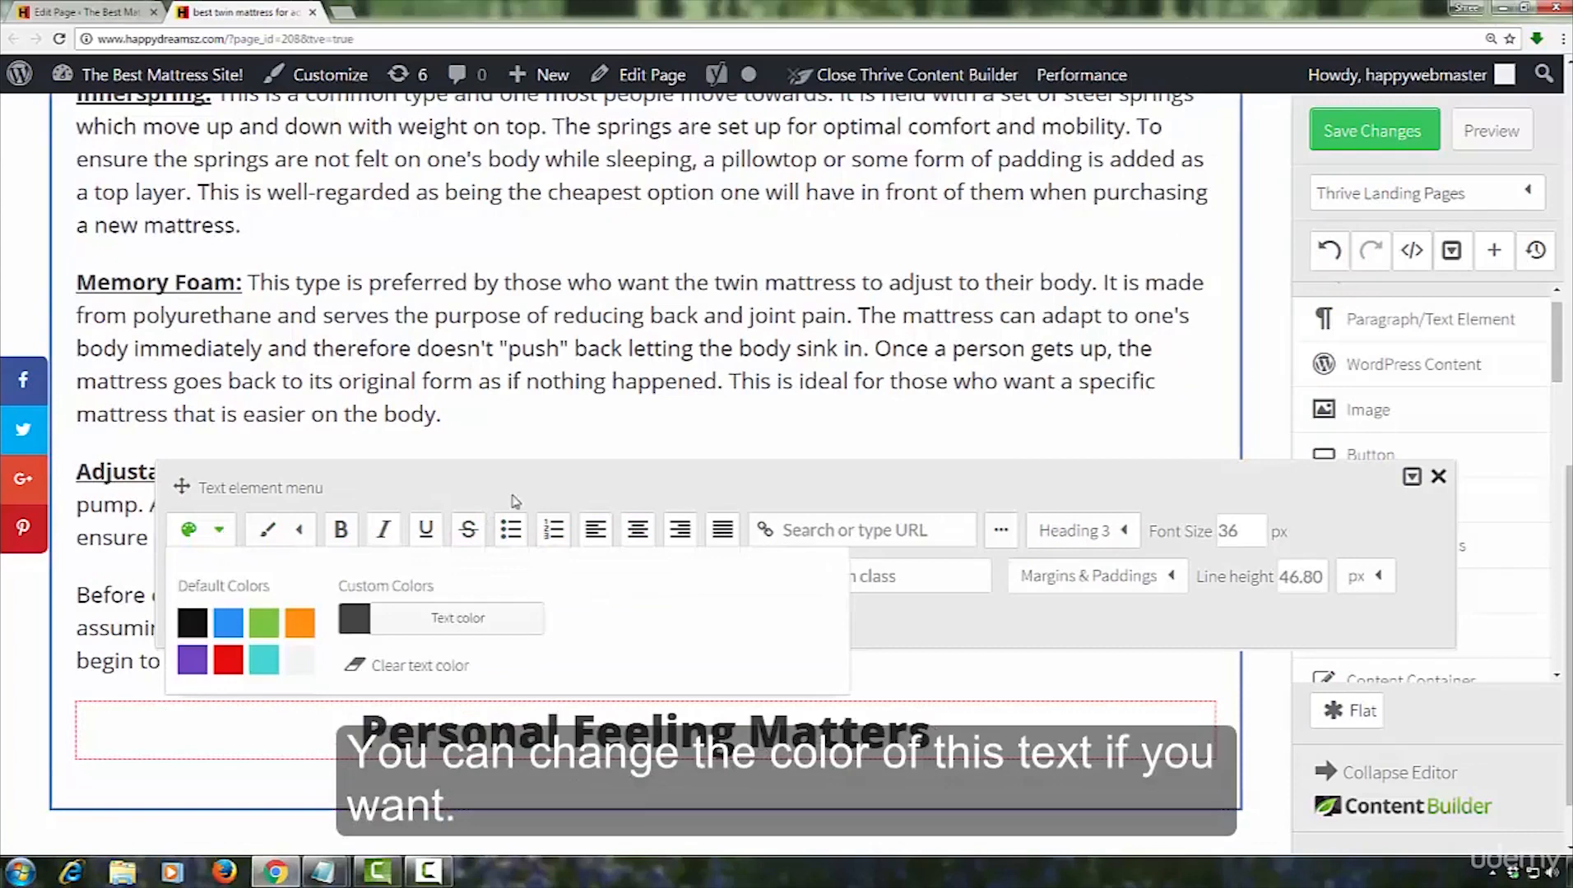
click(537, 497)
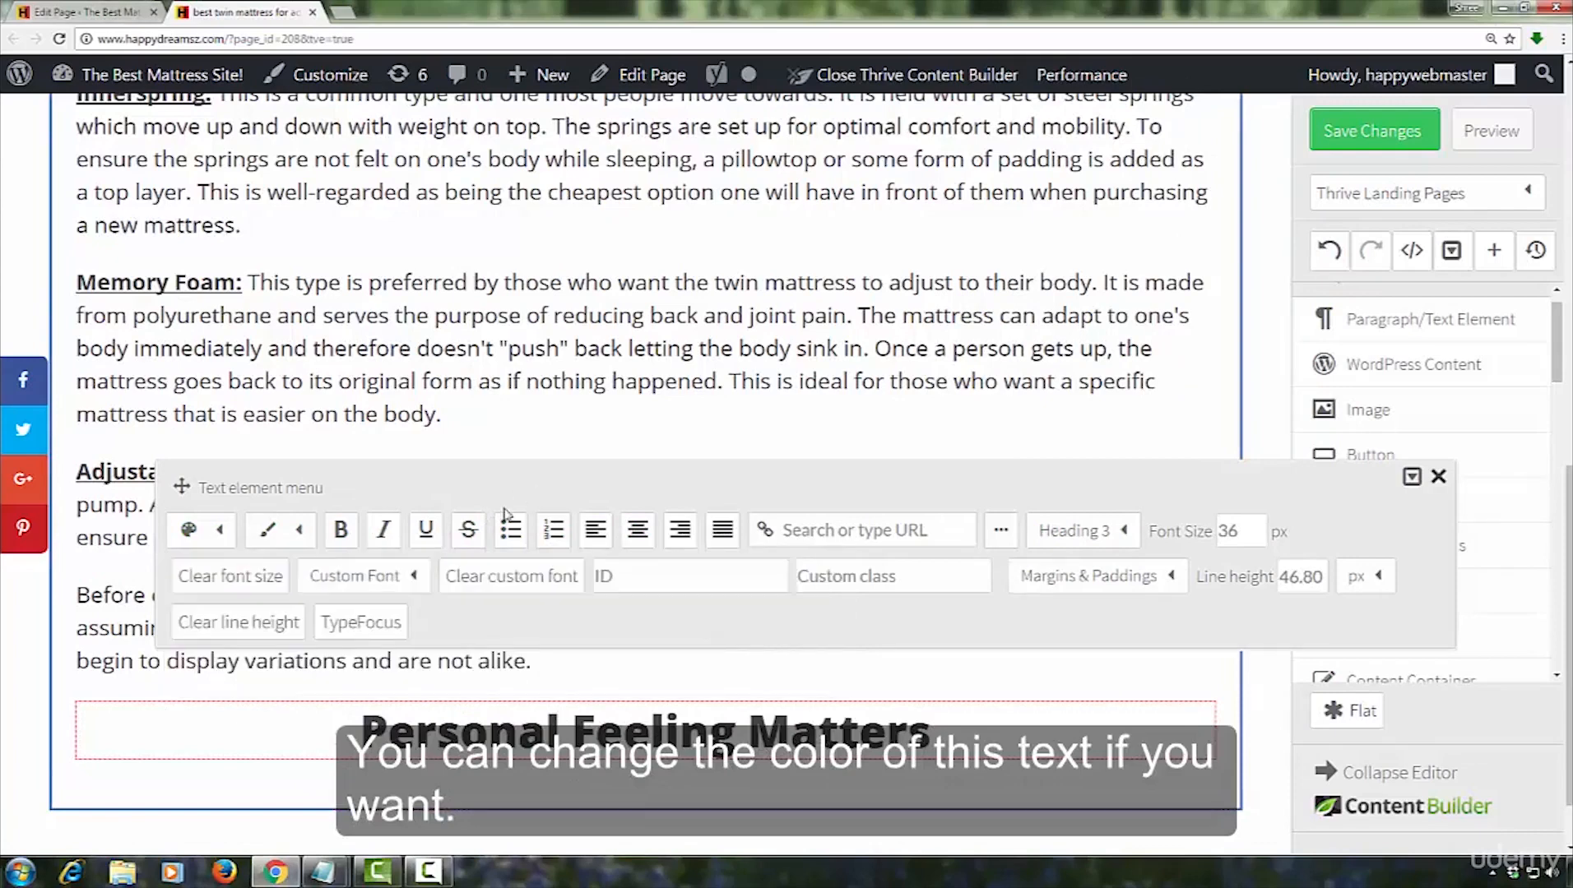
click(1262, 685)
Add a text element below the "Personal Feeling Matters" heading and duplicate it
drag(1326, 319, 294, 707)
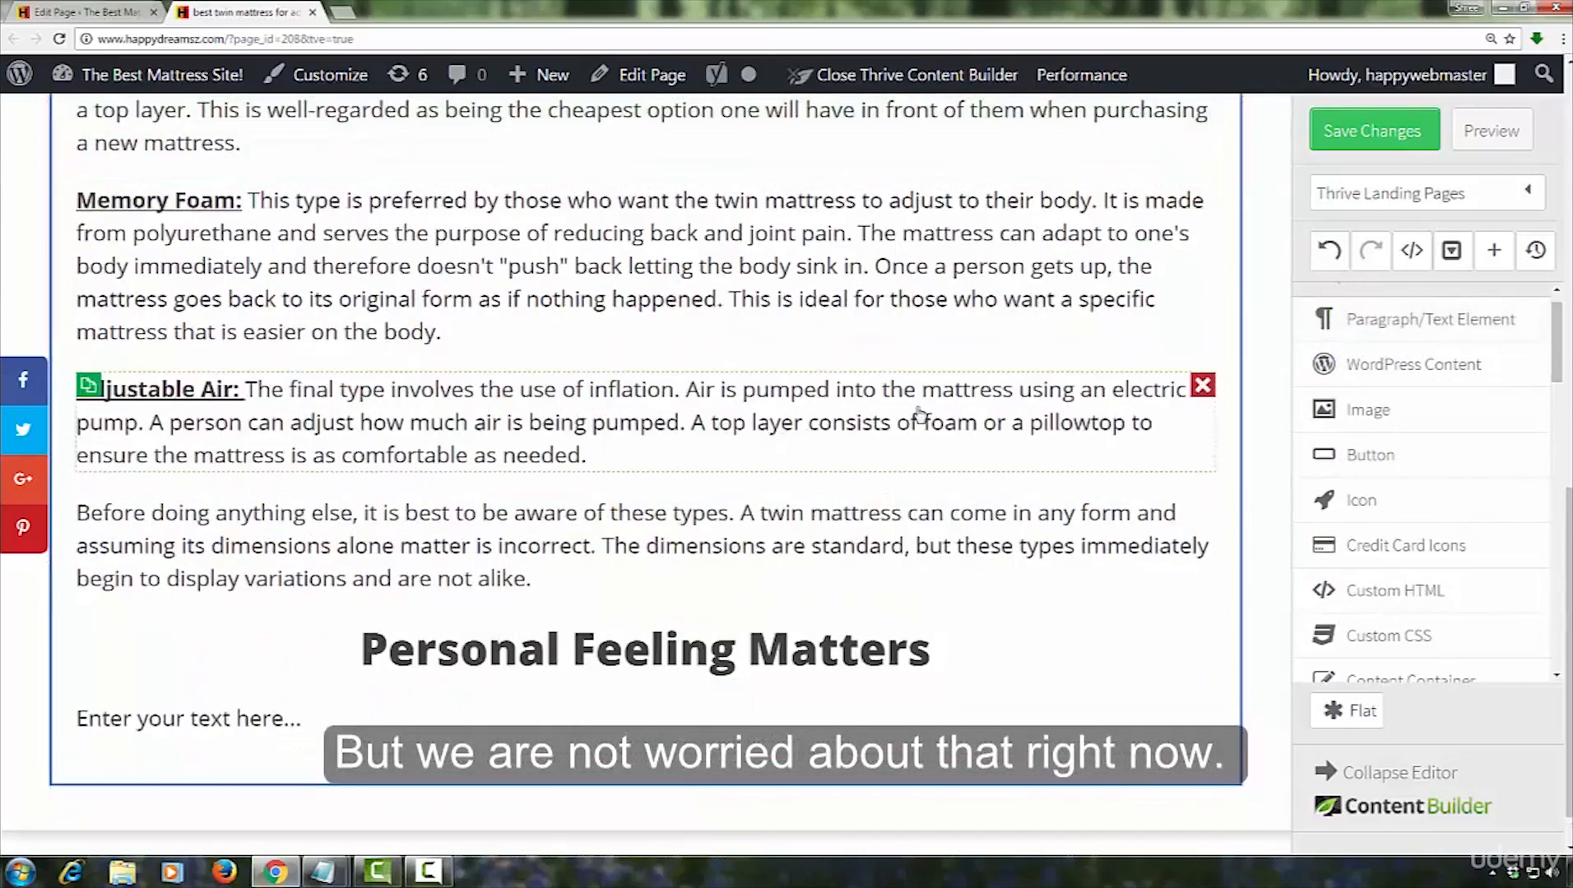
scroll(920, 415, down, 2)
click(87, 656)
Copy the paragraph beginning "The first thing a person should be doing" from Notepad and paste it over the first placeholder under the heading
click(324, 871)
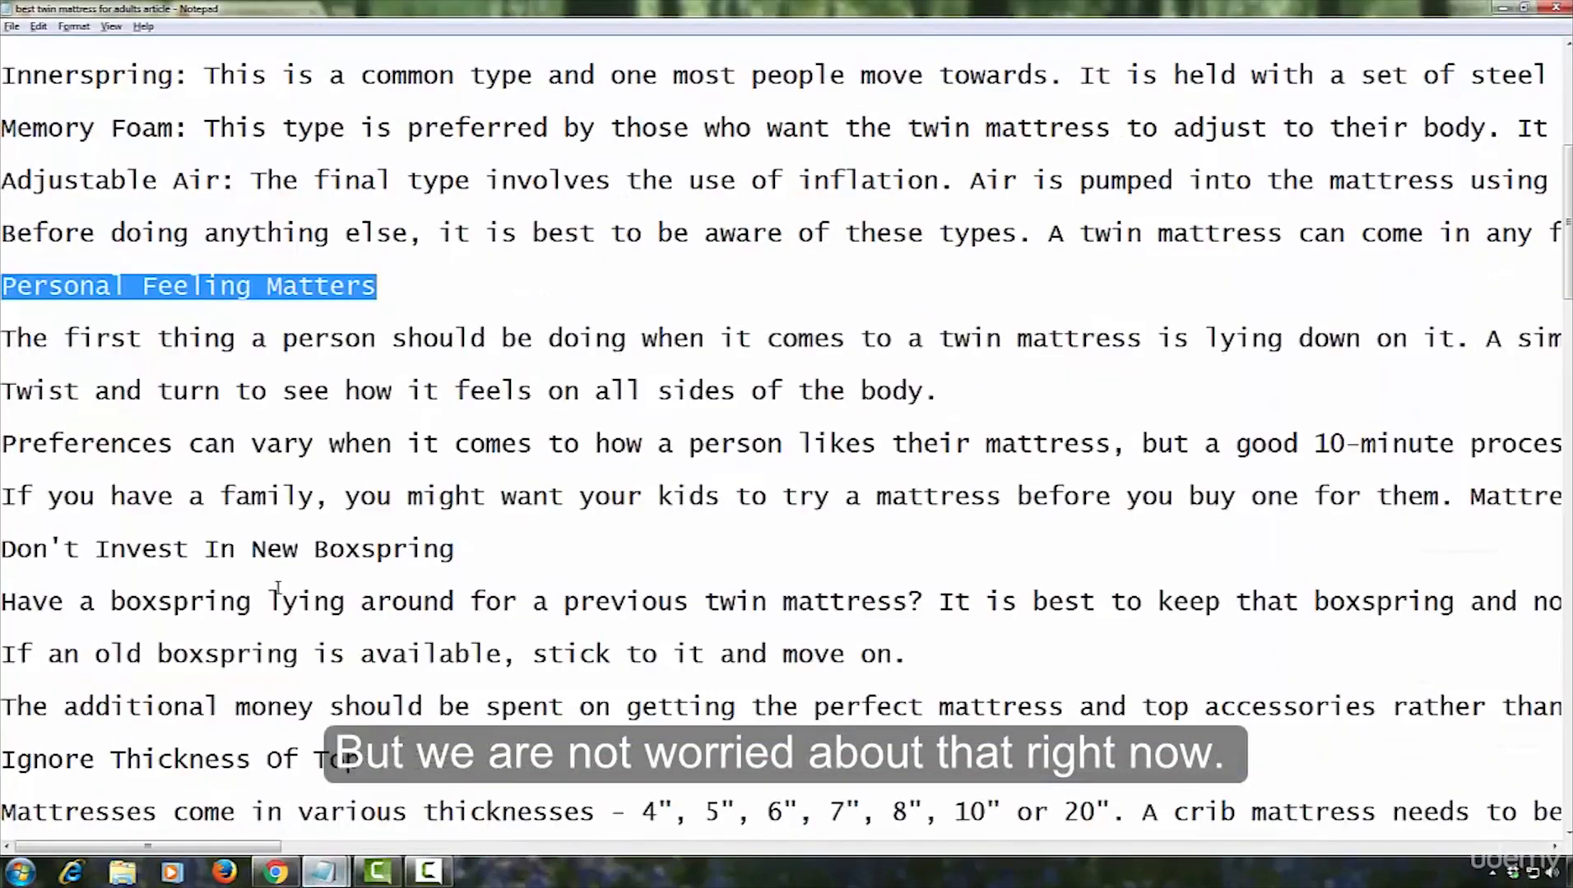
drag(3, 341, 3, 385)
right_click(365, 353)
click(387, 405)
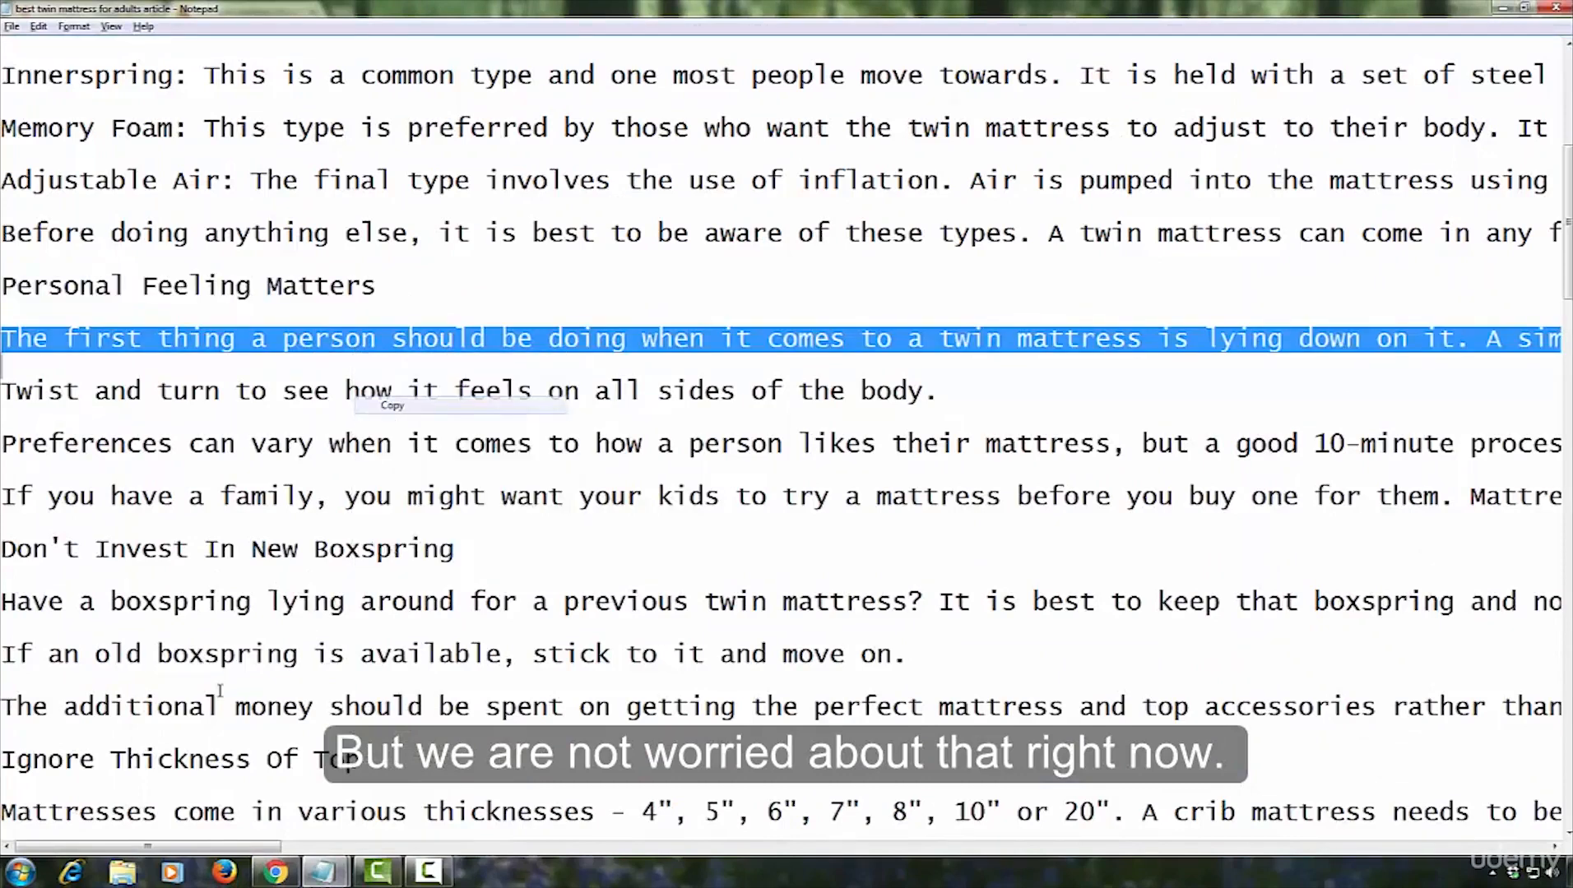
click(275, 872)
click(244, 661)
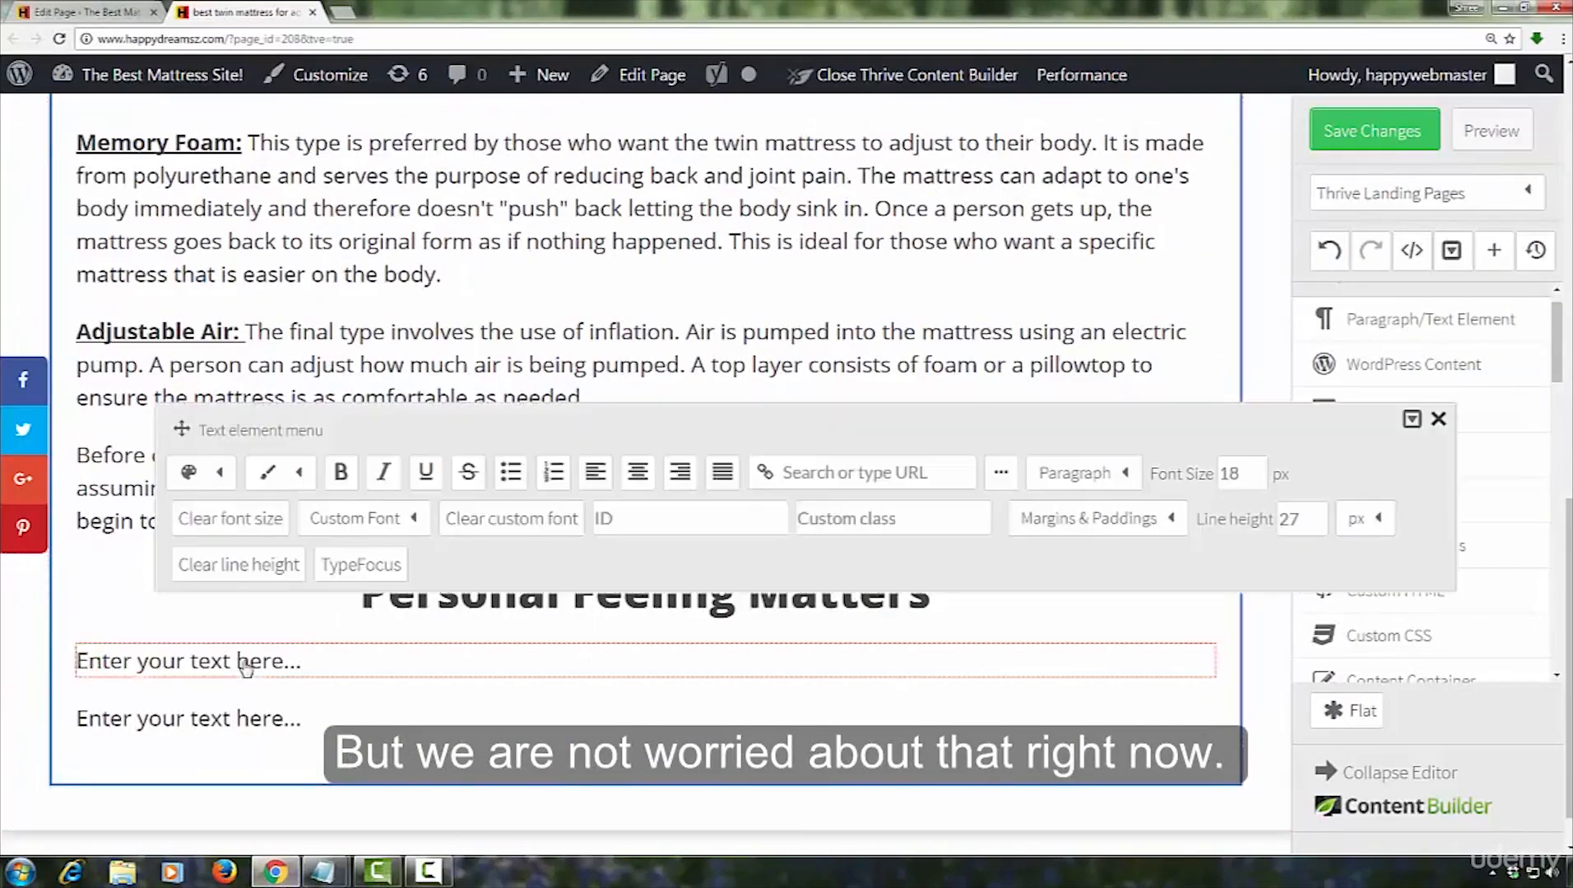
right_click(244, 661)
click(332, 462)
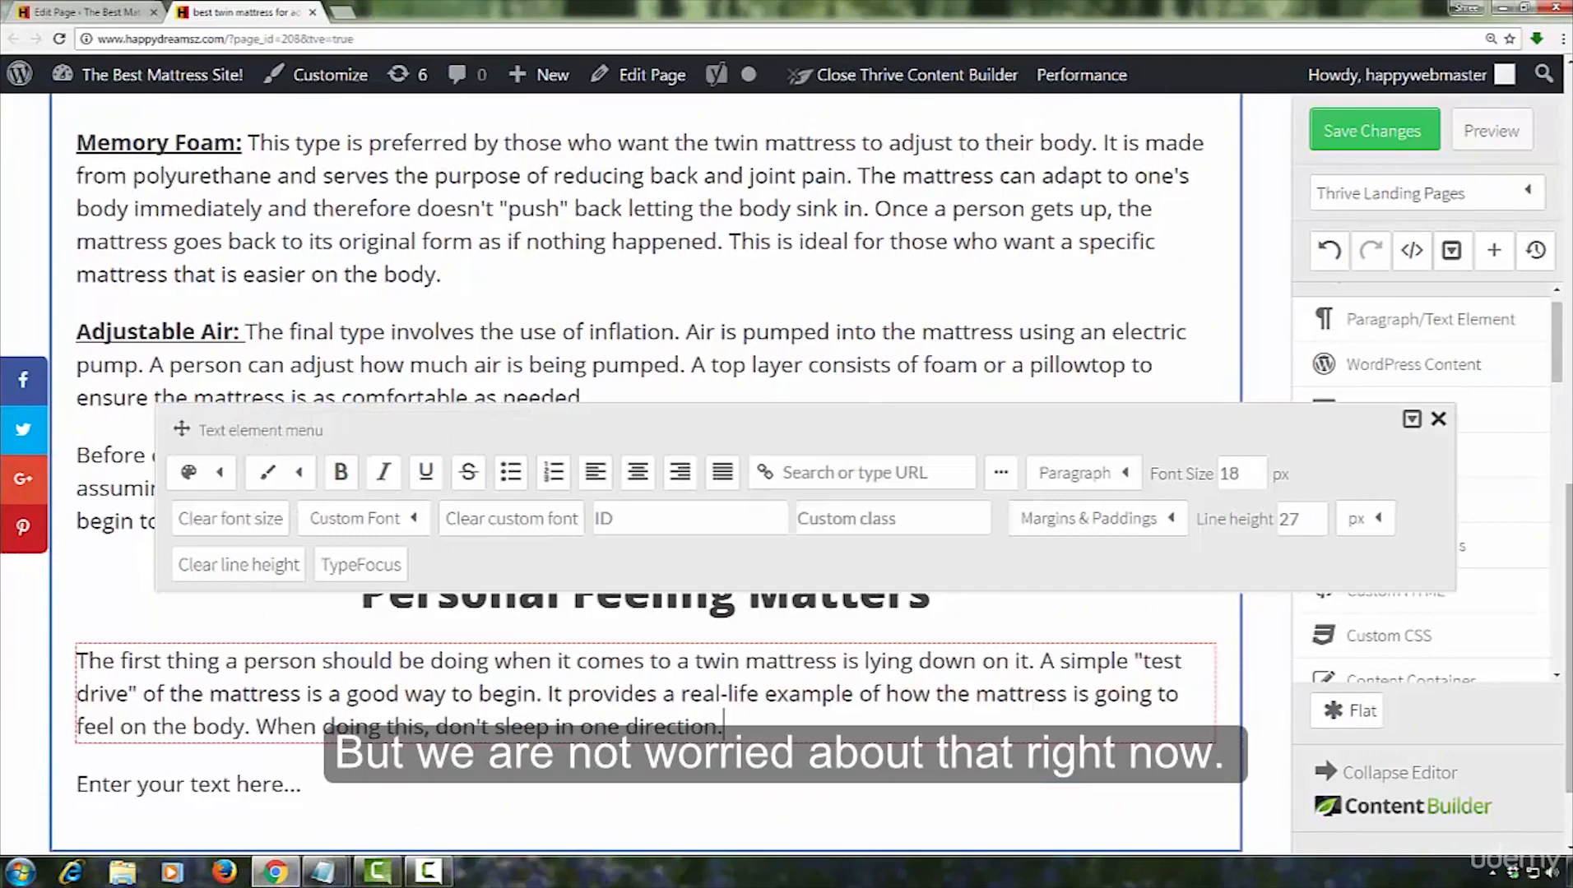
key(alt+Tab)
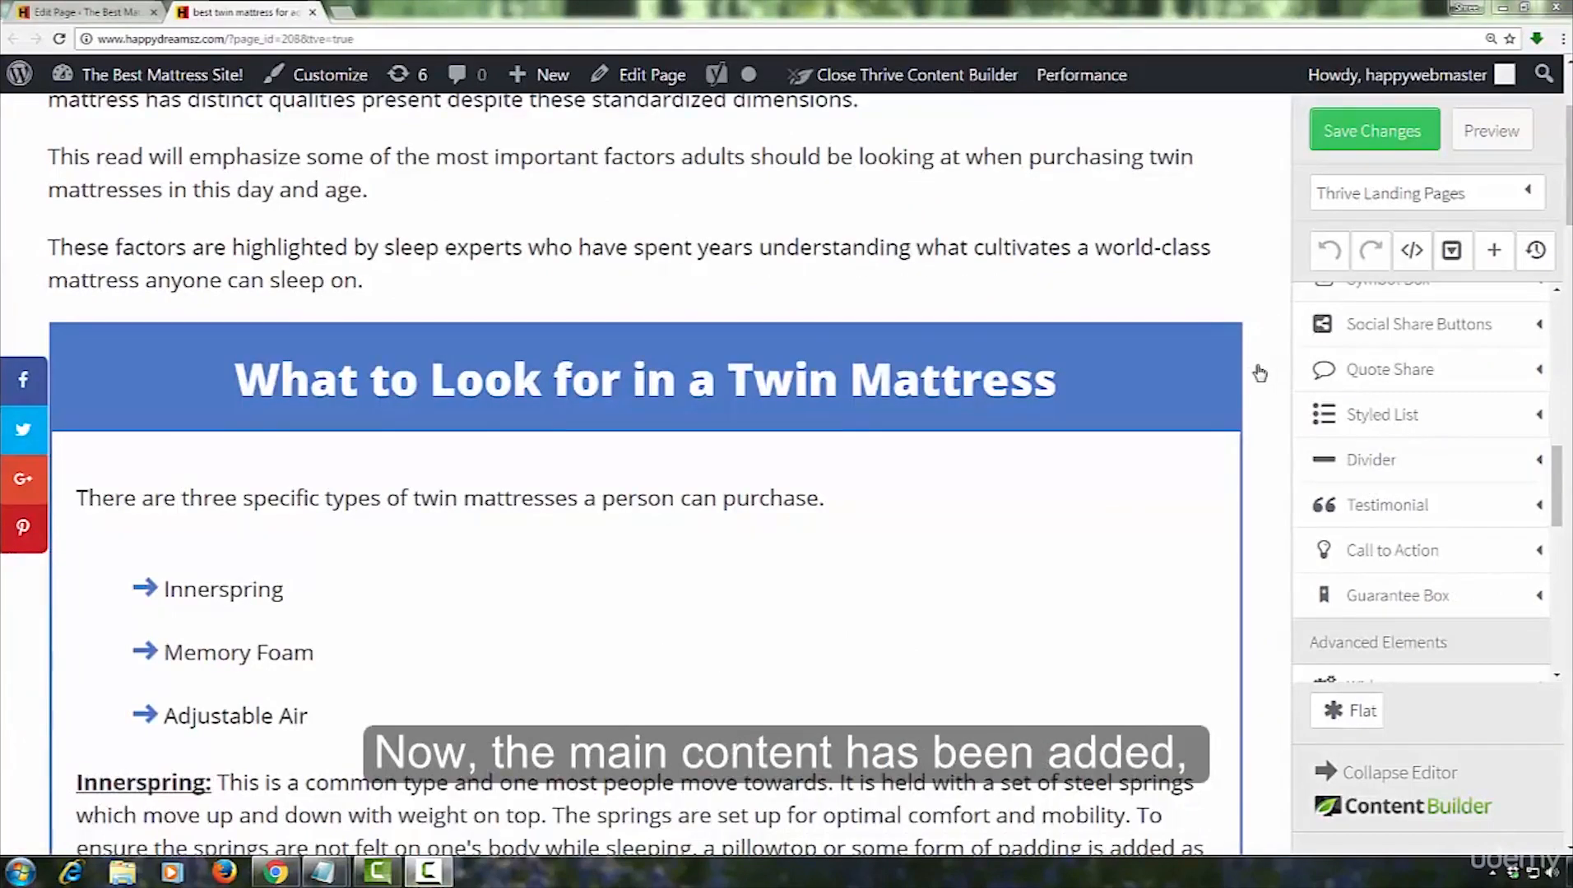
Preview the page and look over its headings, lists and paragraphs down to the end
click(1508, 132)
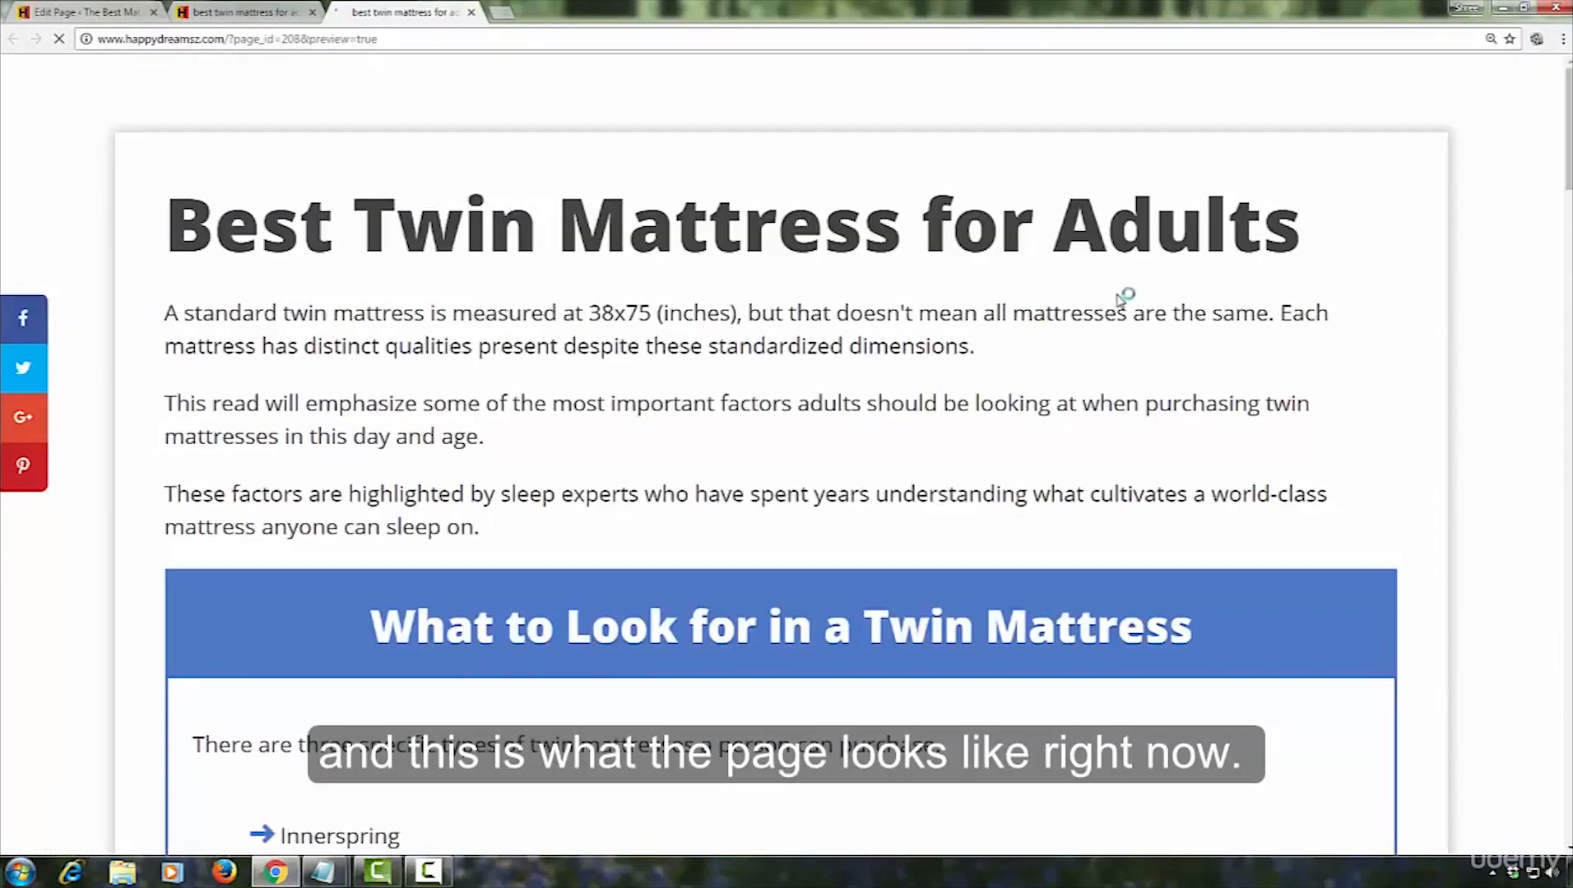
scroll(1501, 284, down, 20)
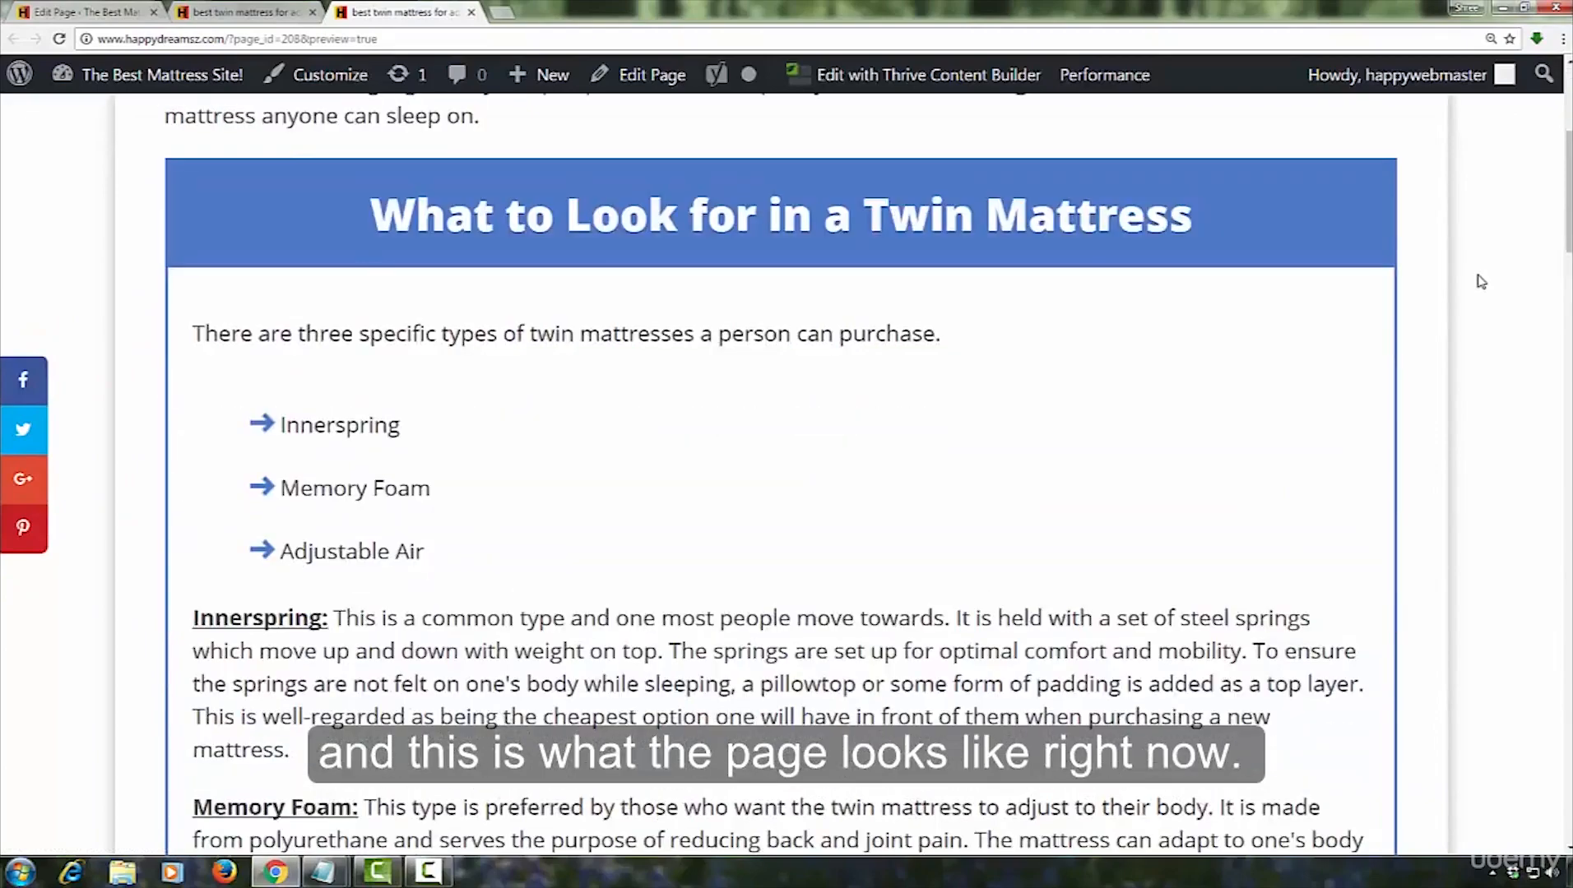
scroll(1481, 282, down, 20)
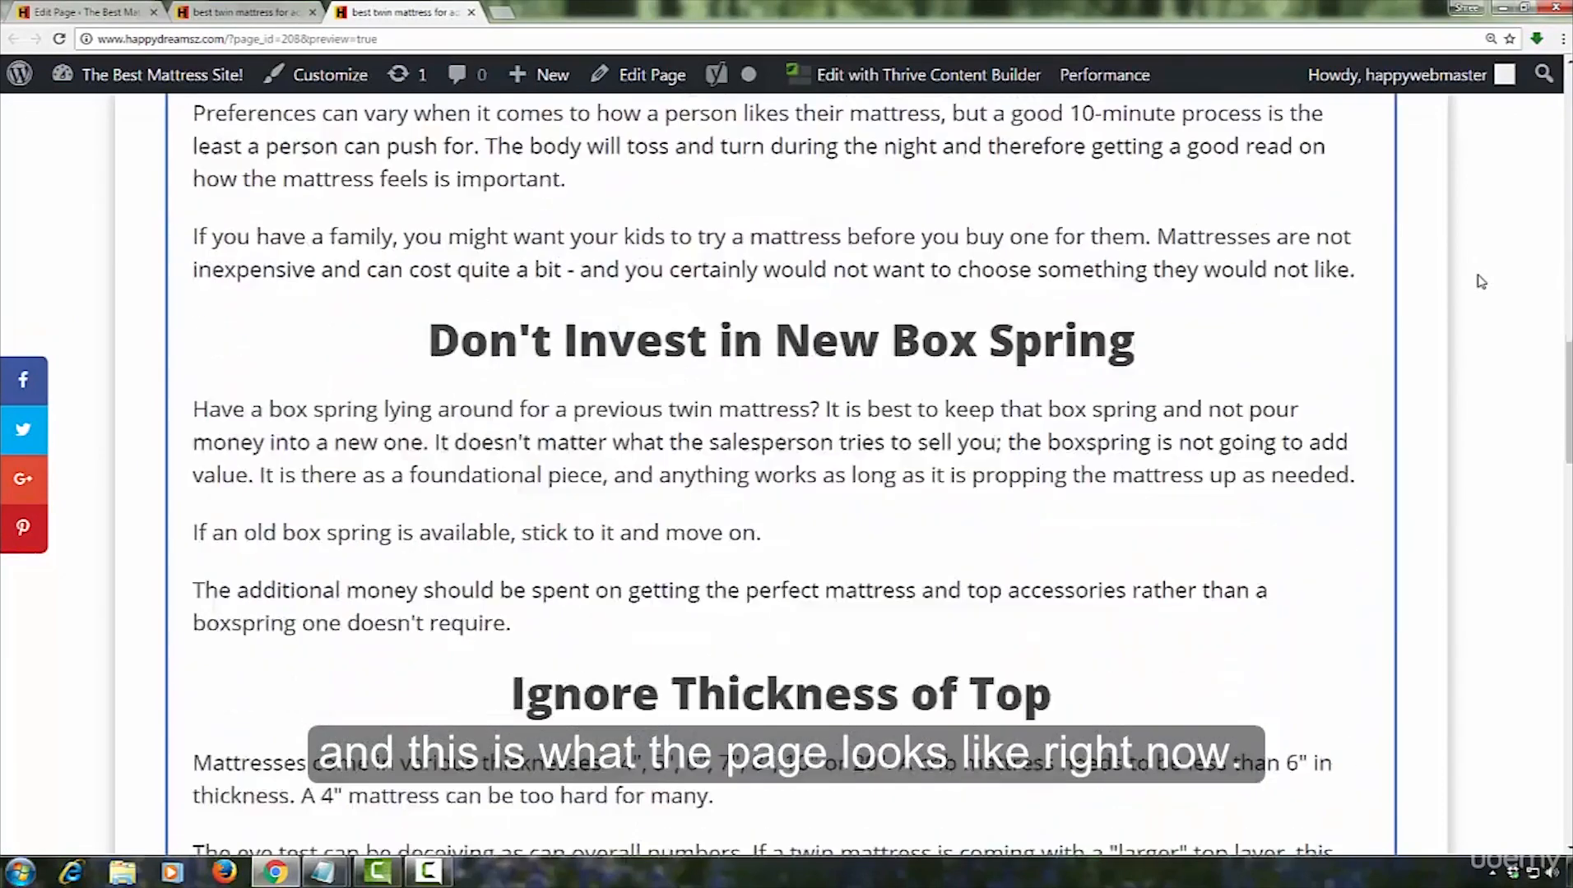
scroll(1481, 281, down, 20)
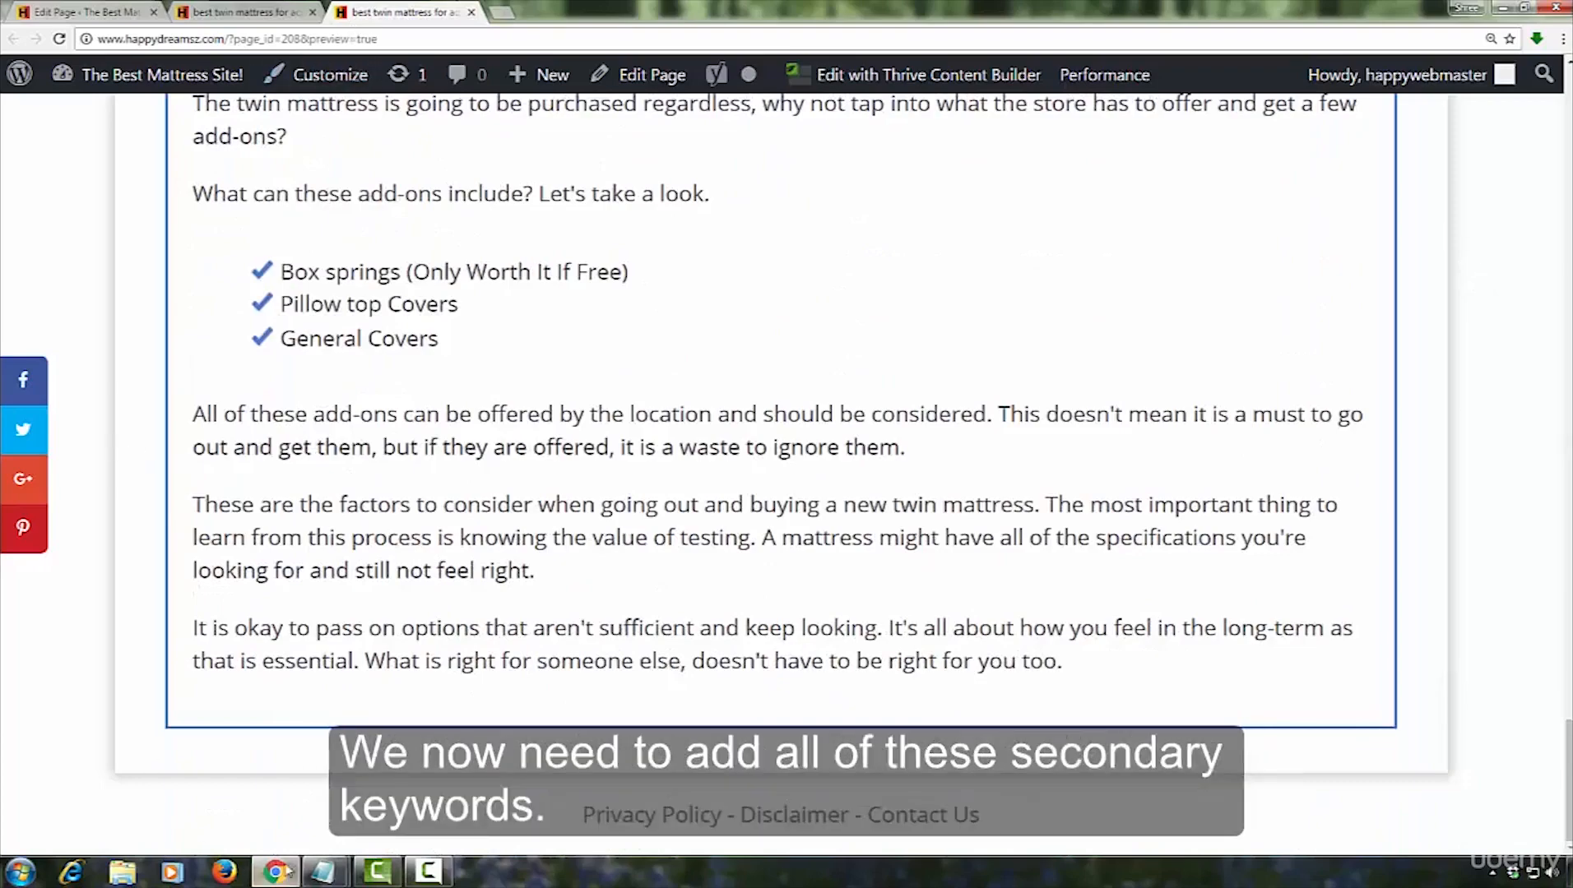
Copy the heading "Finding A Twin Mattress For A Folding Bed Was Not Easy" from the Notepad article
click(322, 872)
click(503, 519)
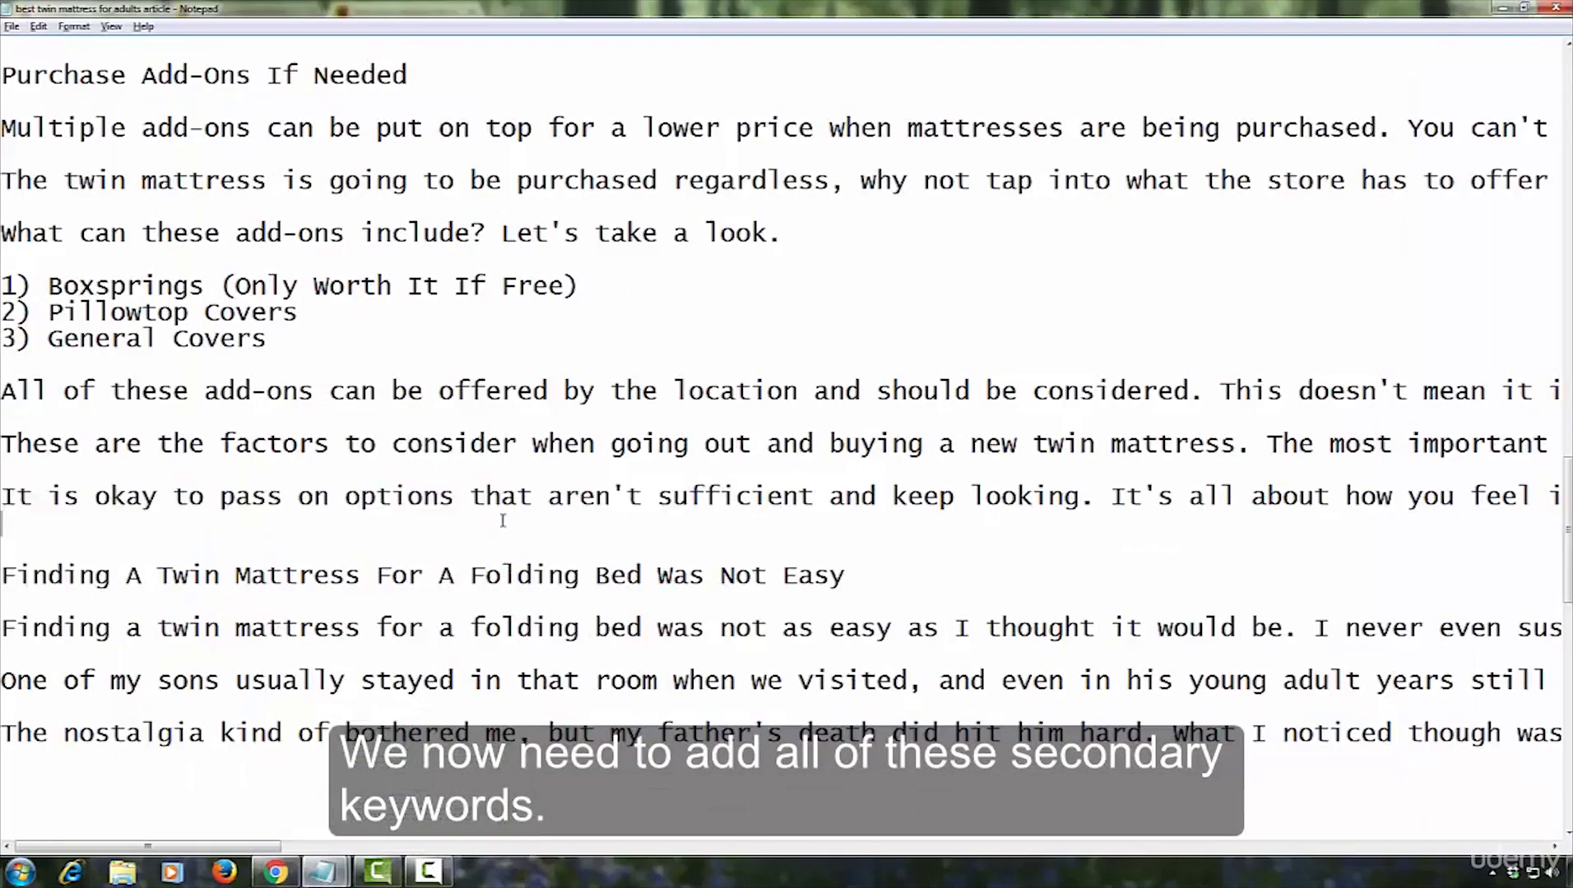
scroll(503, 520, up, 13)
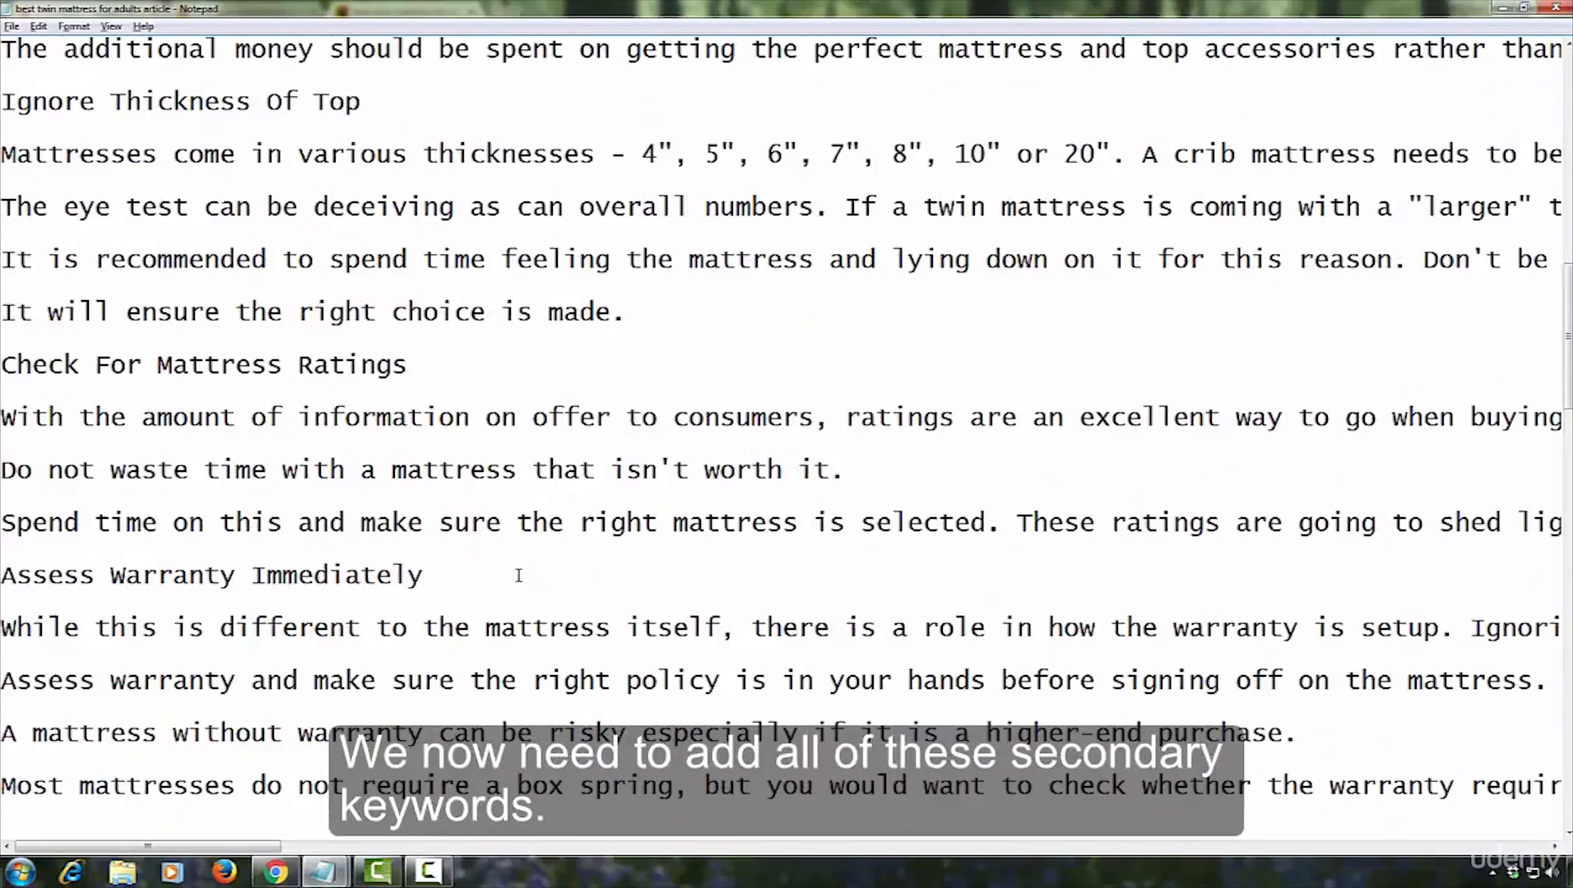
scroll(520, 577, down, 8)
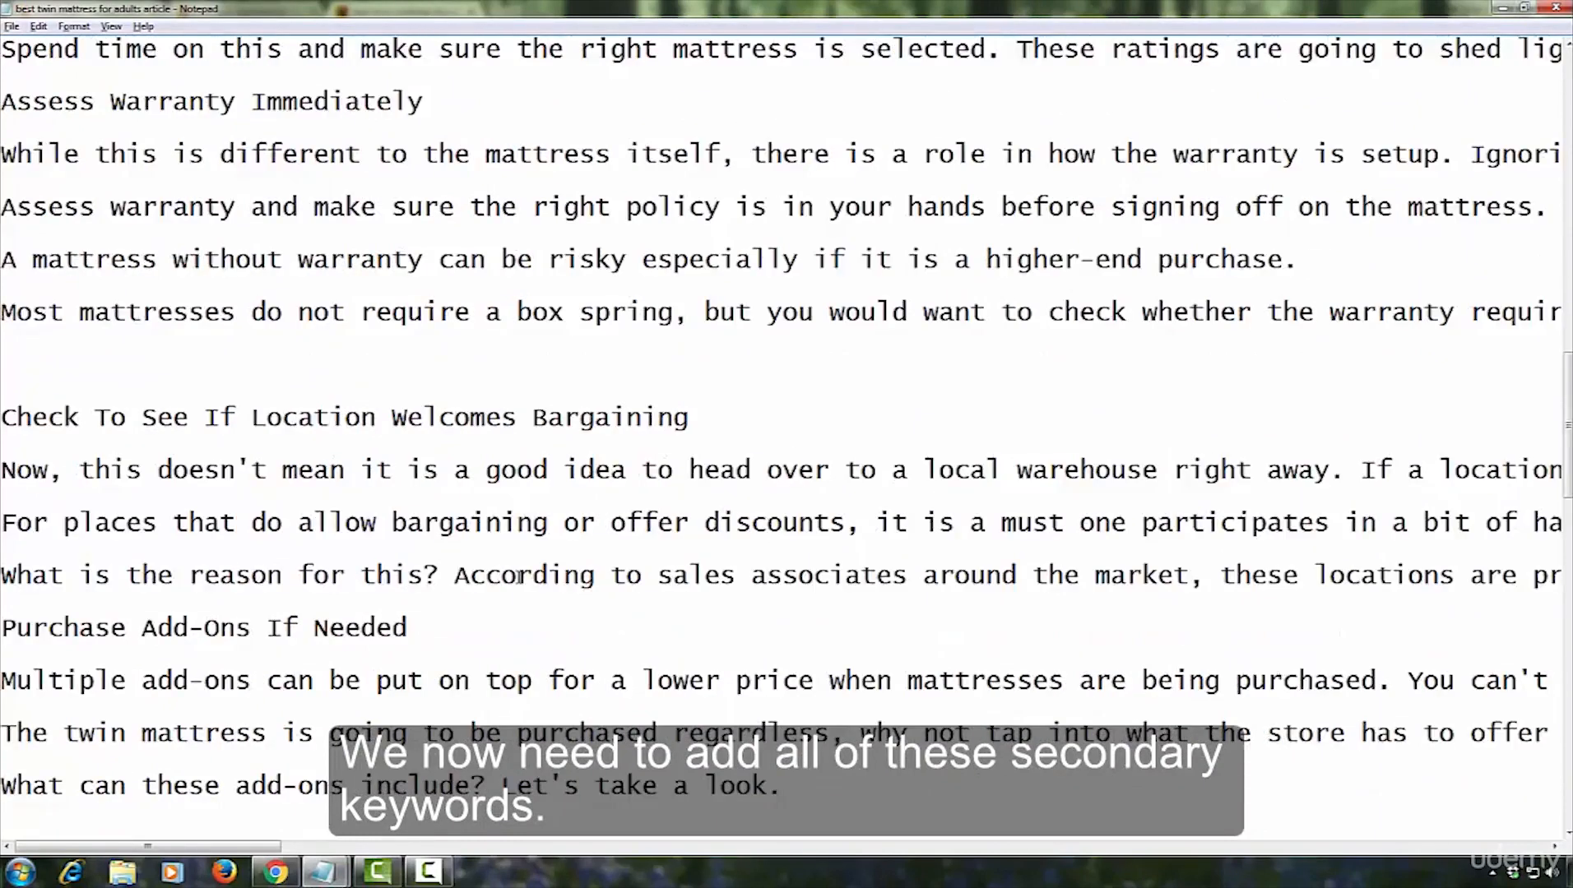
drag(3, 260, 942, 255)
key(ctrl+c)
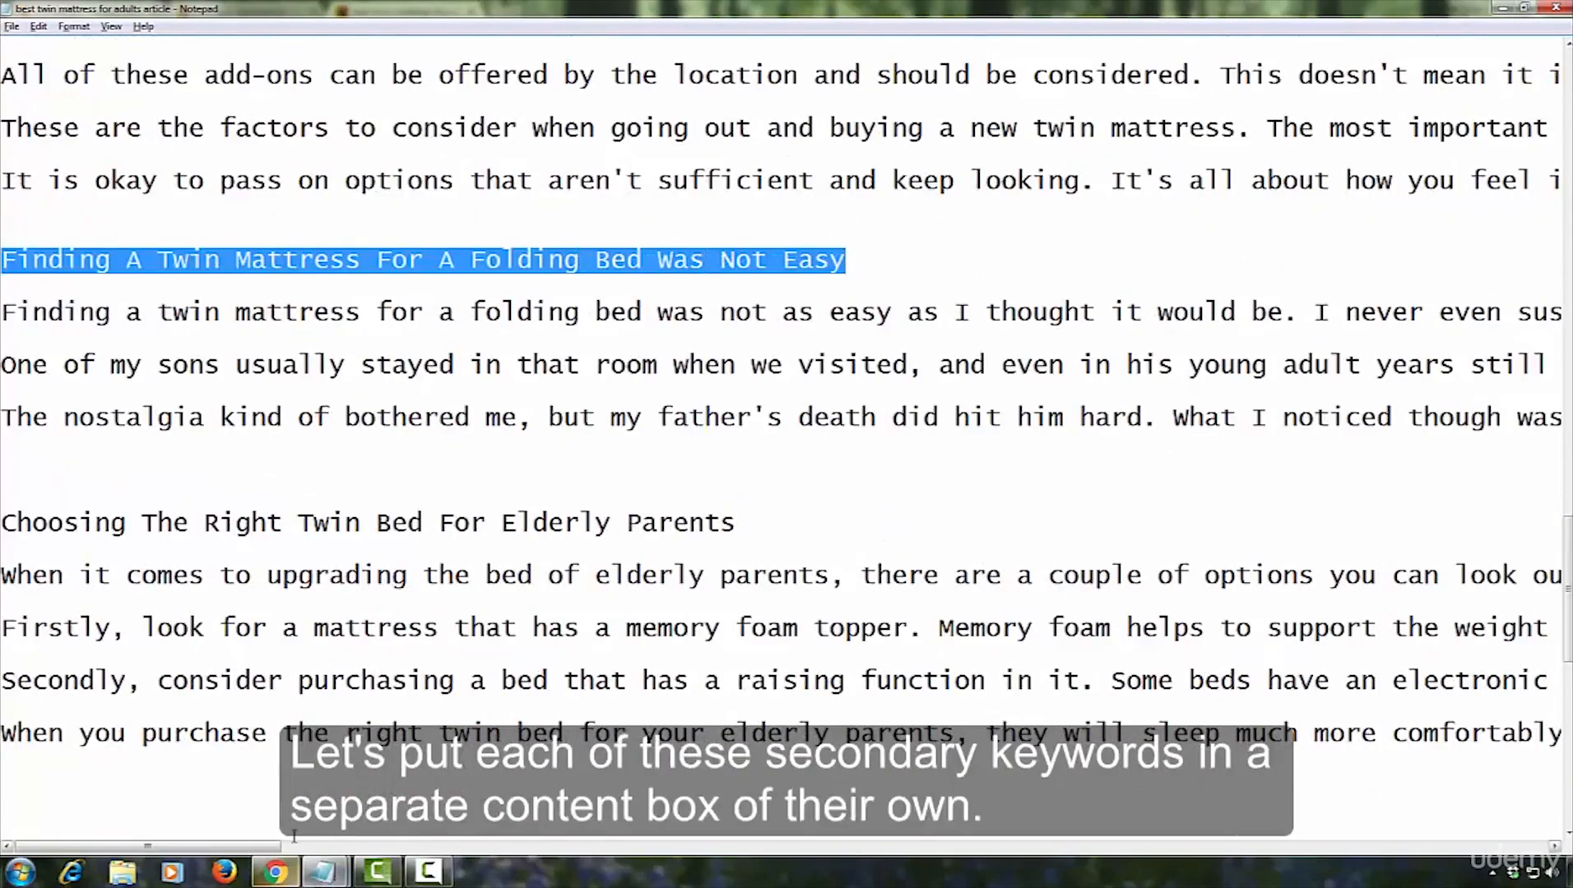
right_click(559, 261)
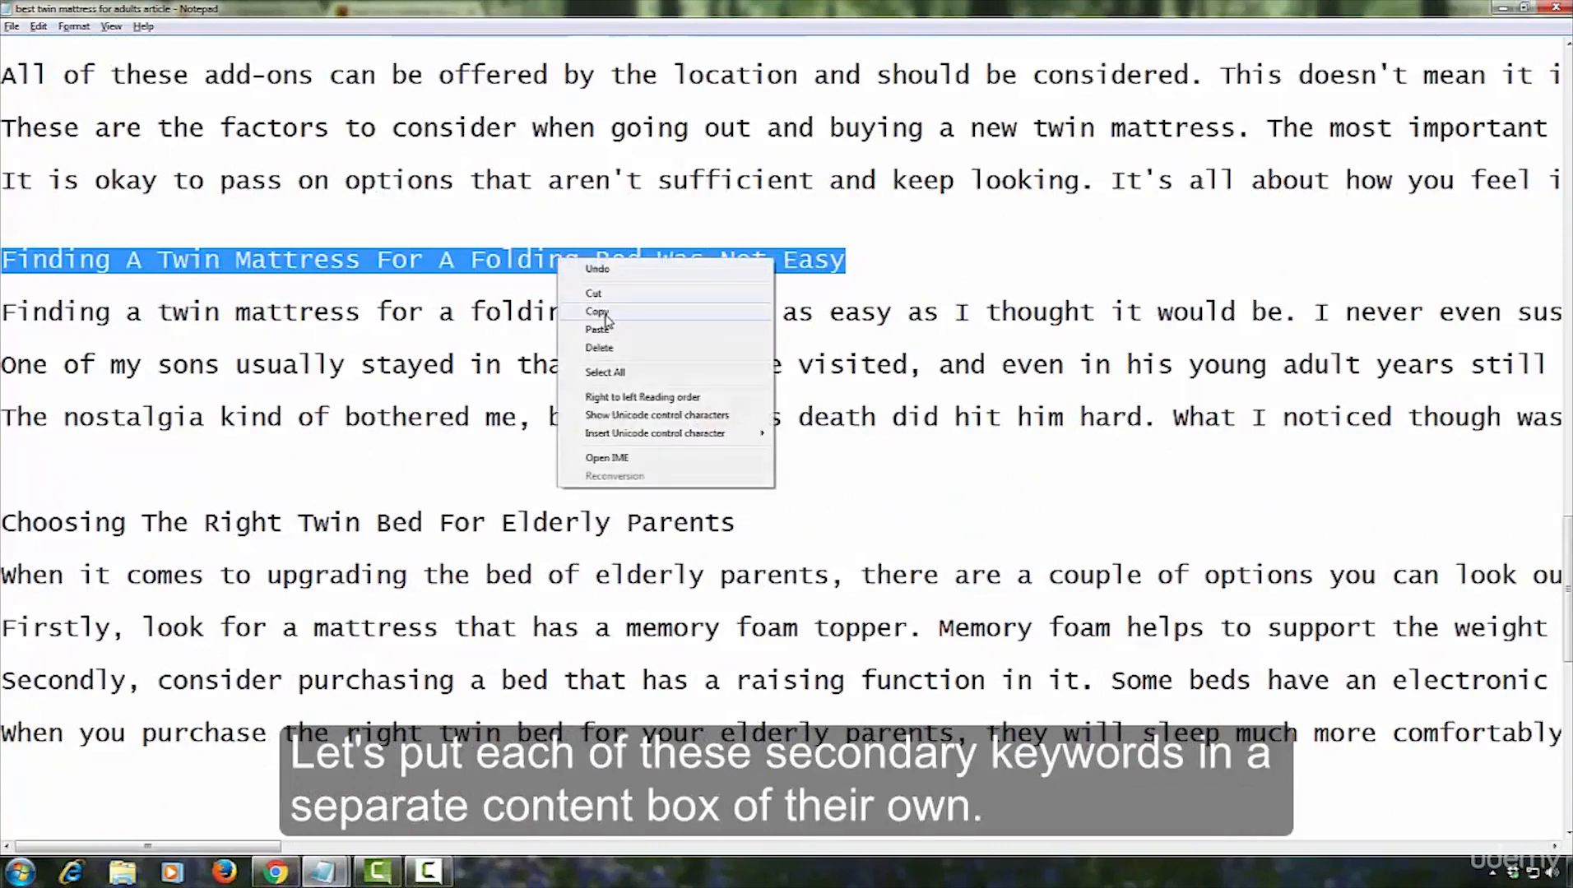
click(597, 312)
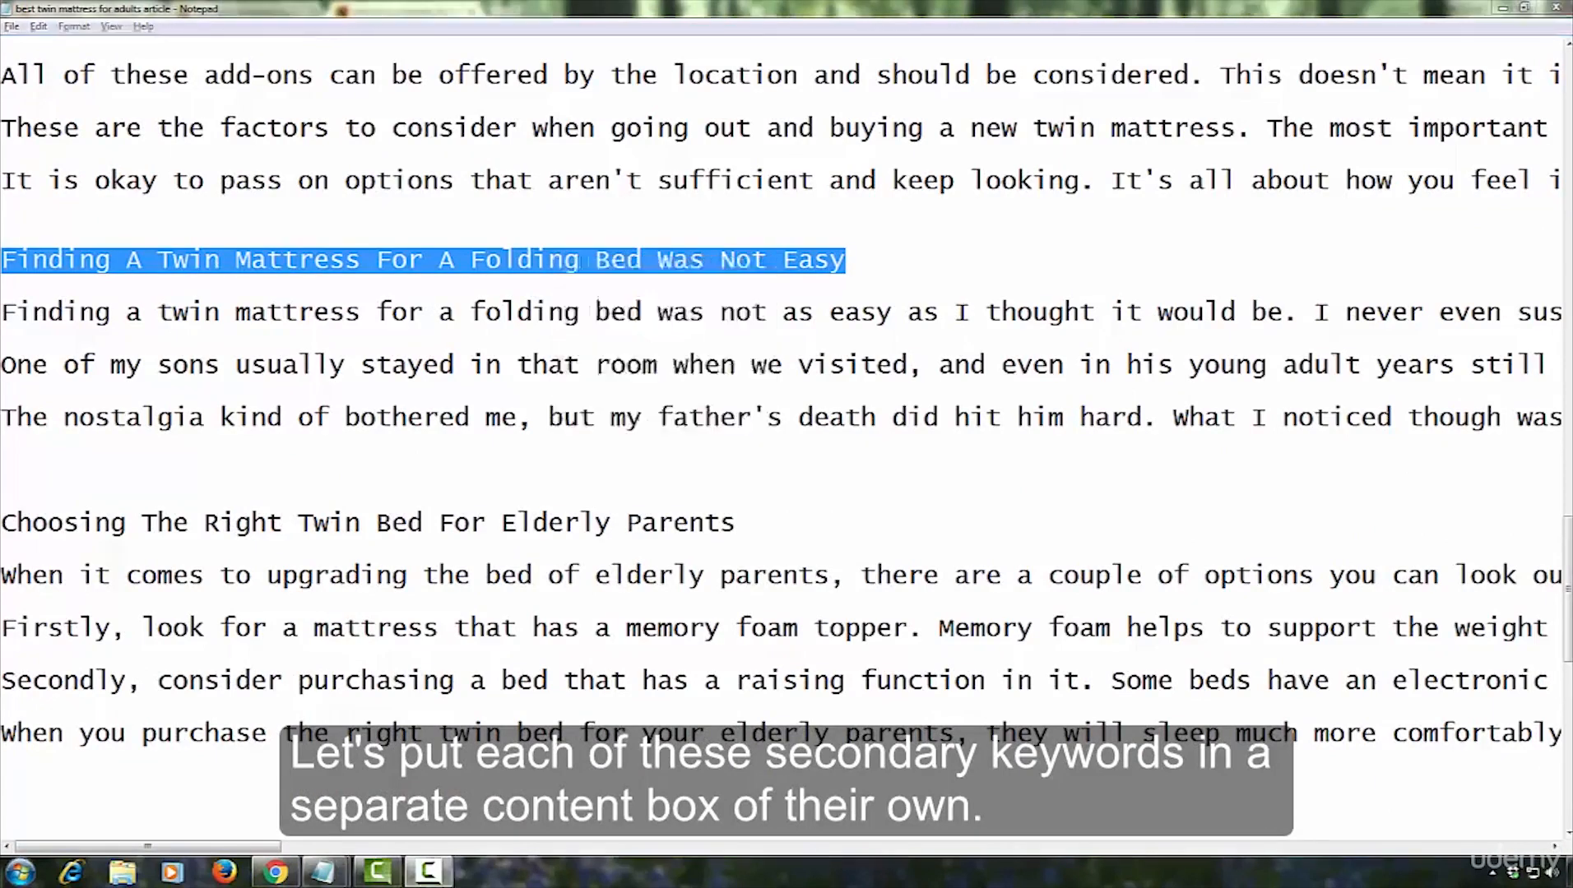
Switch back to the page editor, add a content box with a headline below the main content box, and duplicate it
click(275, 872)
scroll(1547, 439, down, 2)
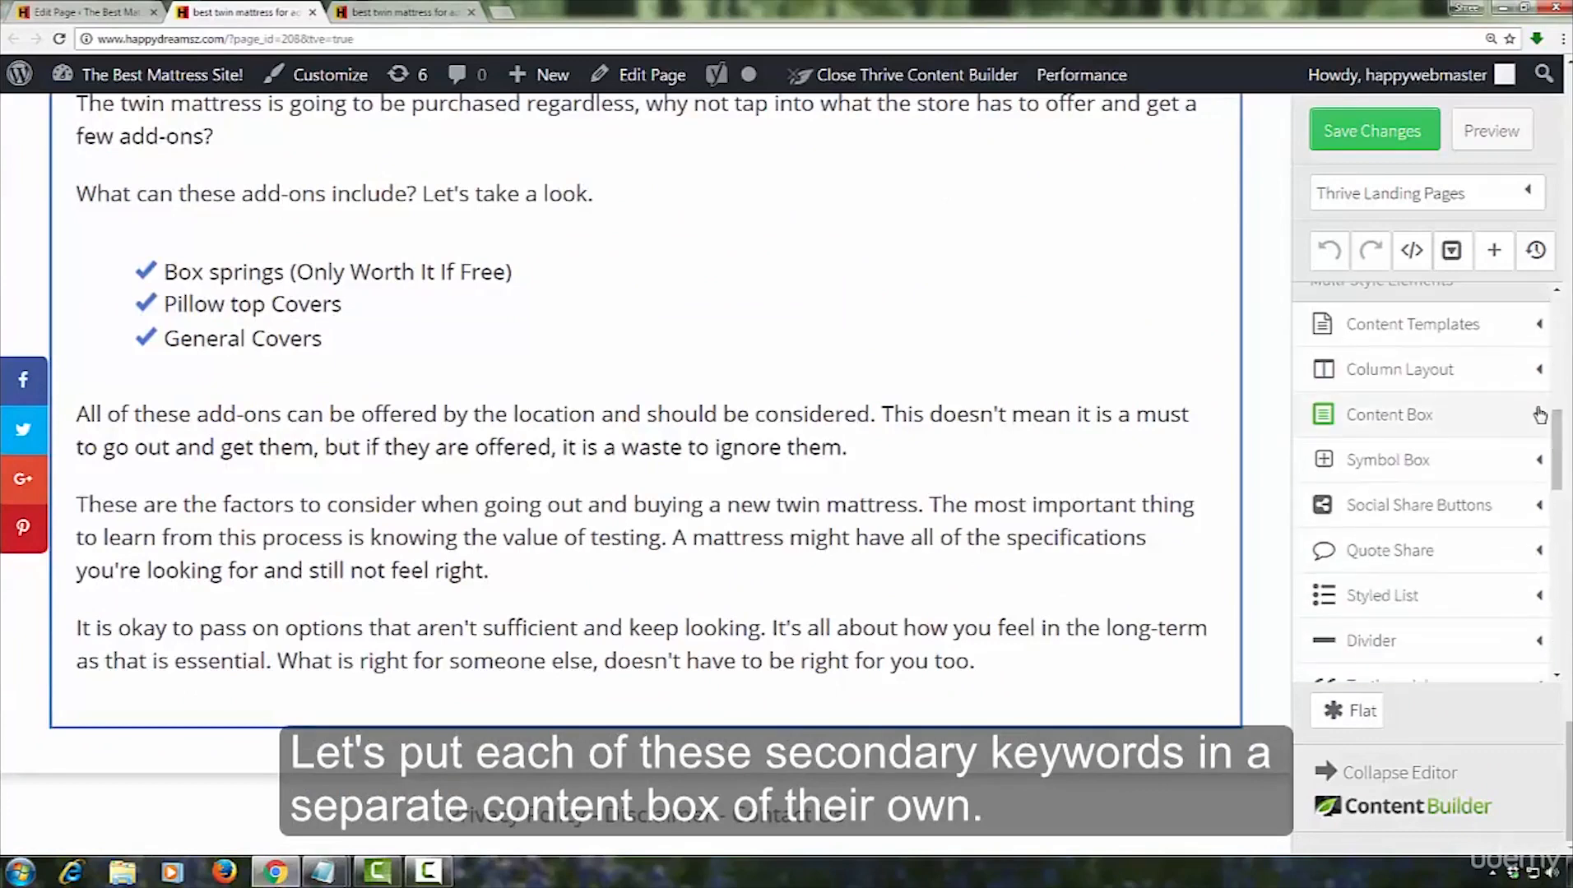
click(1395, 414)
drag(655, 715, 596, 760)
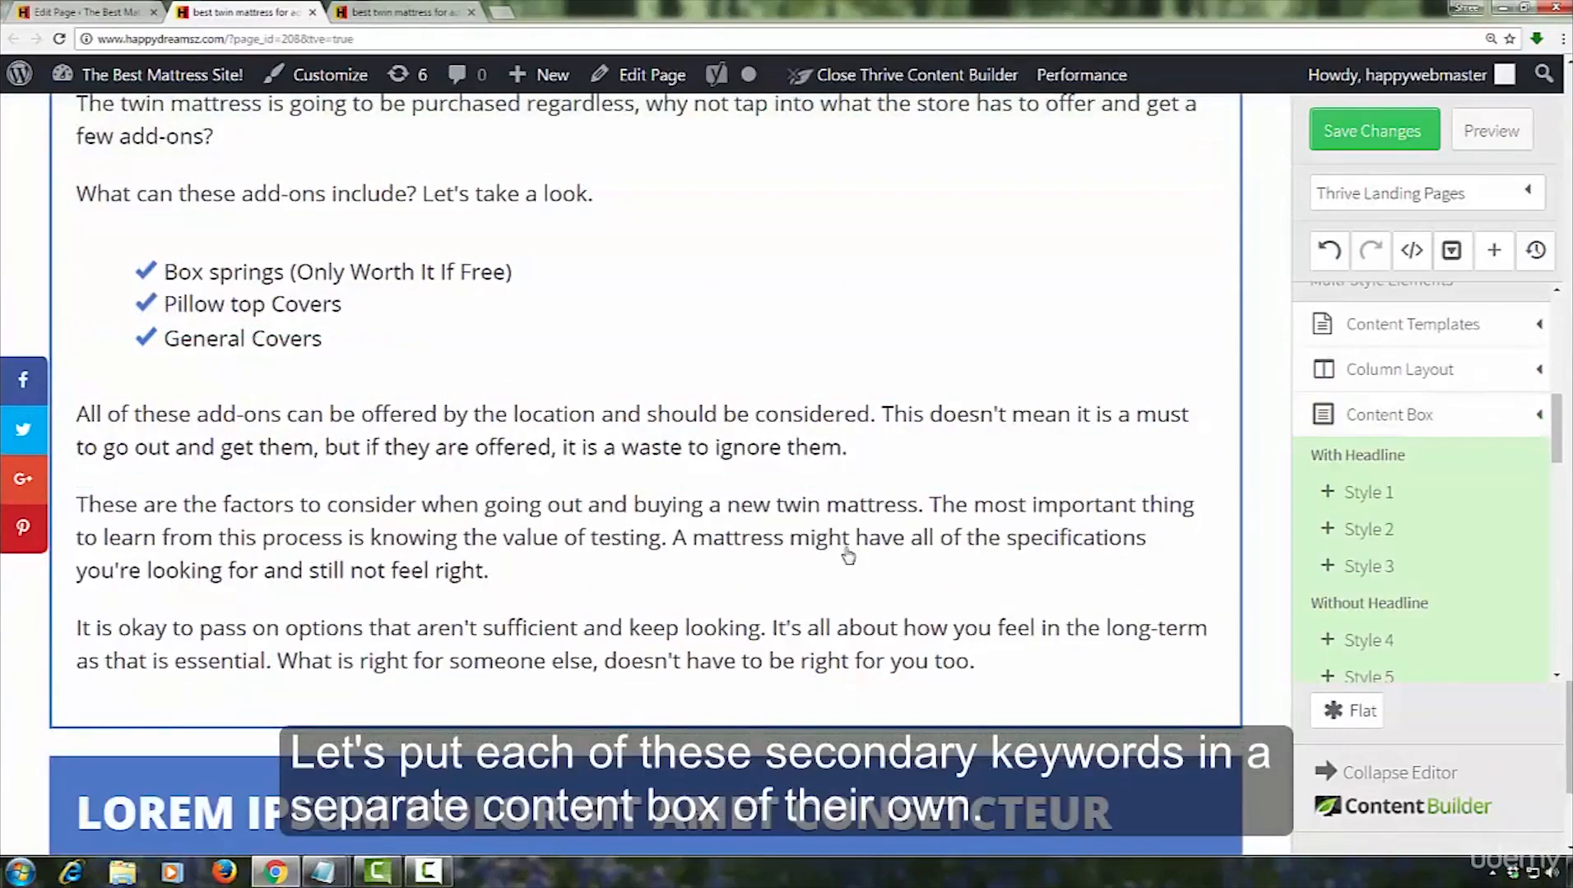
click(60, 437)
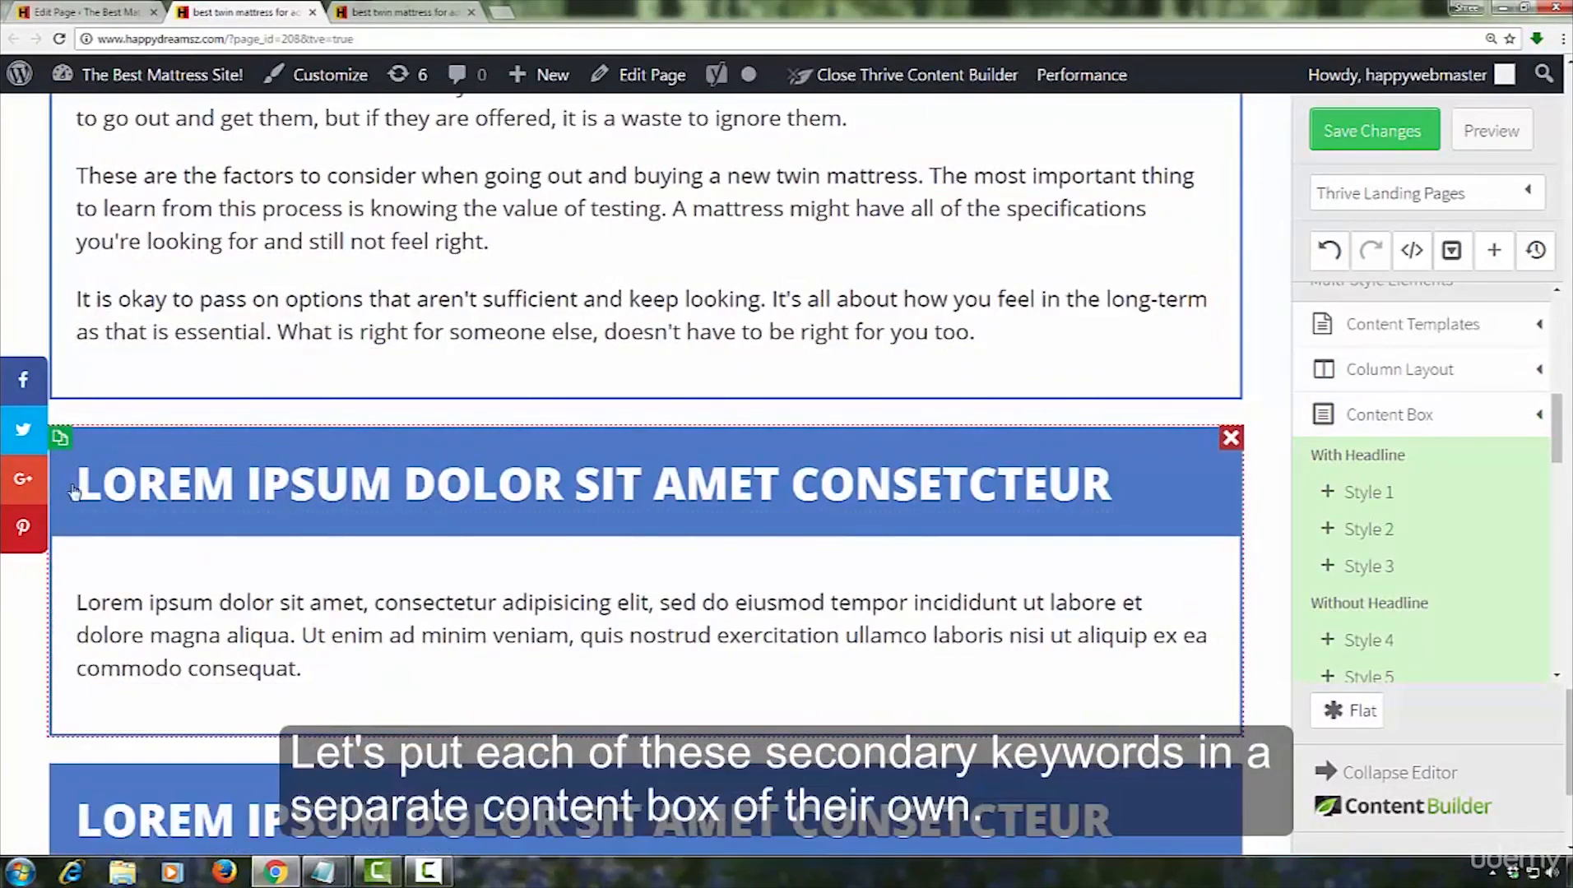
Replace the first new content box's placeholder headline with the copied folding bed heading
drag(1116, 491, 78, 485)
key(ctrl+v)
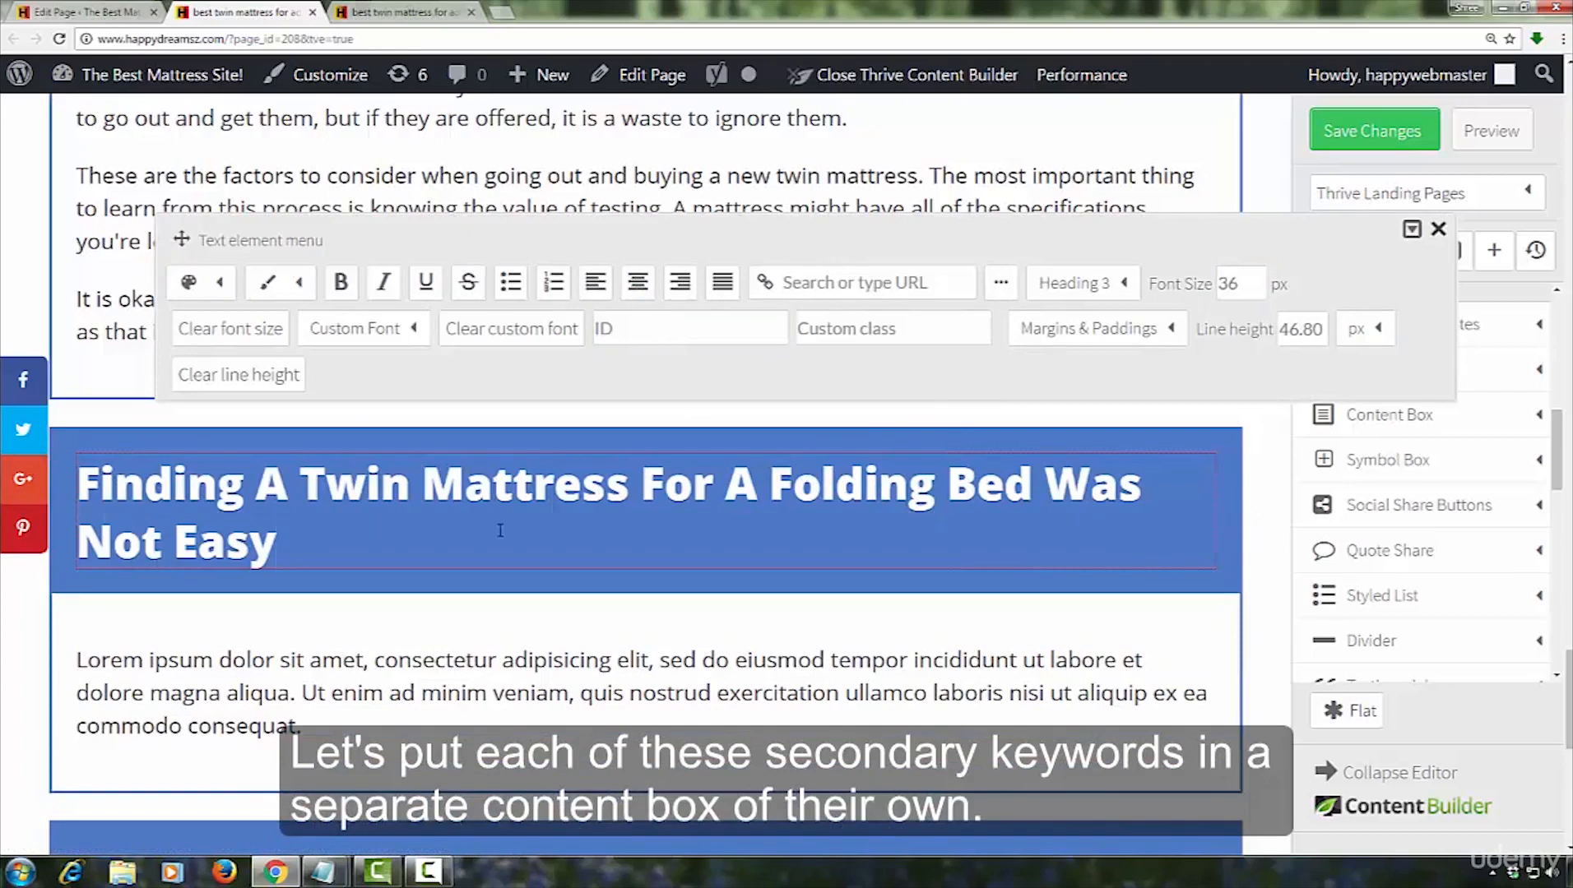
Switch to the Notepad article and copy the first paragraph under the folding bed heading, starting "Finding a twin mattress for a folding bed"
click(325, 874)
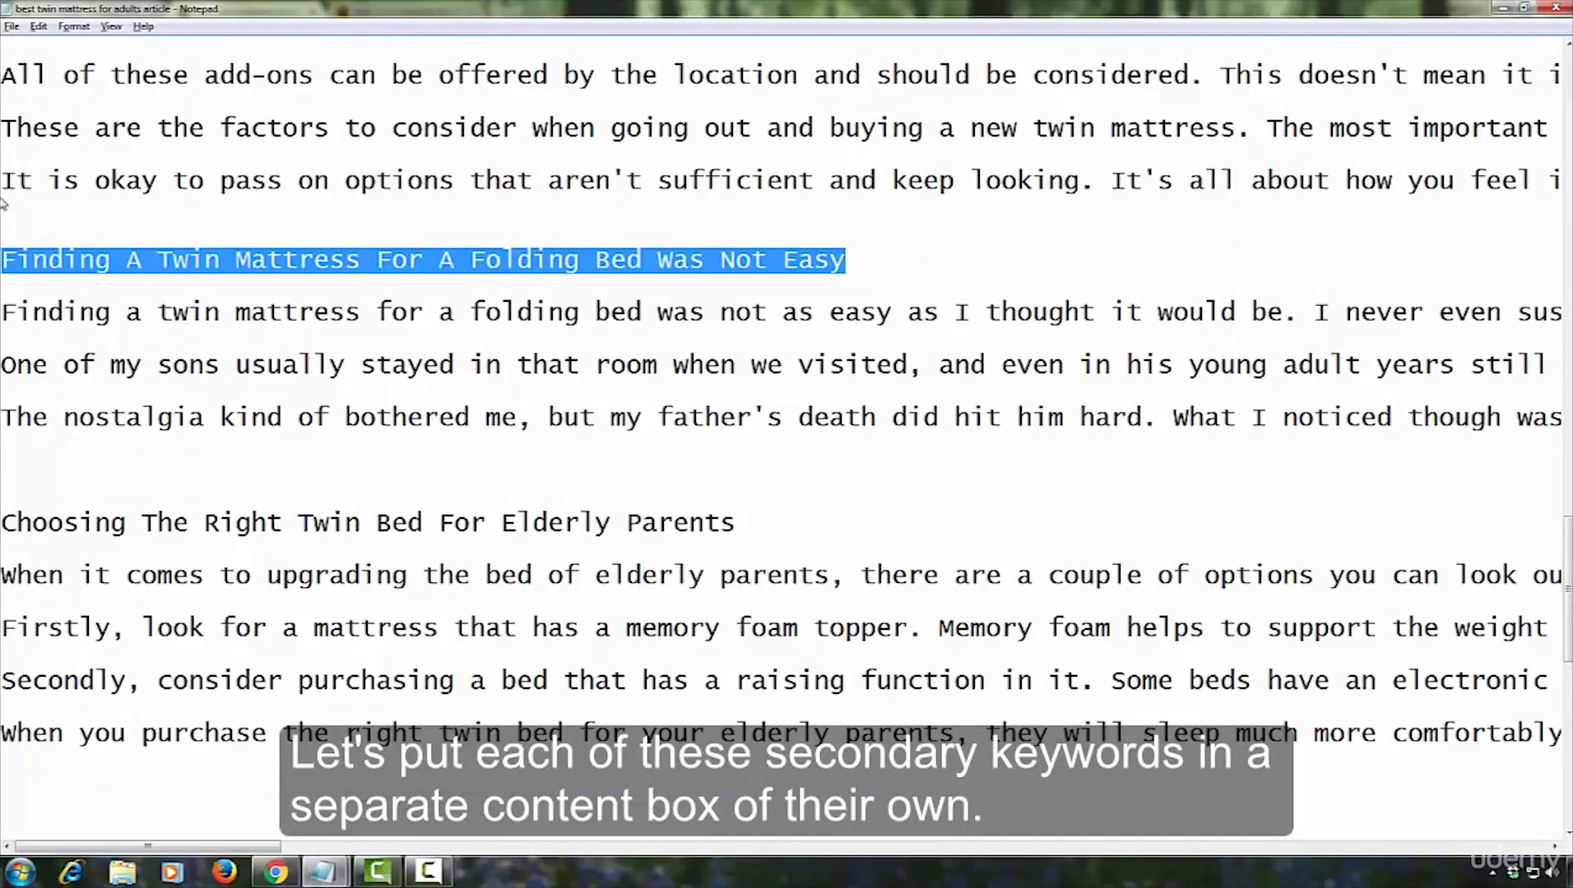
click(2, 312)
key(shift+End)
right_click(35, 313)
click(91, 375)
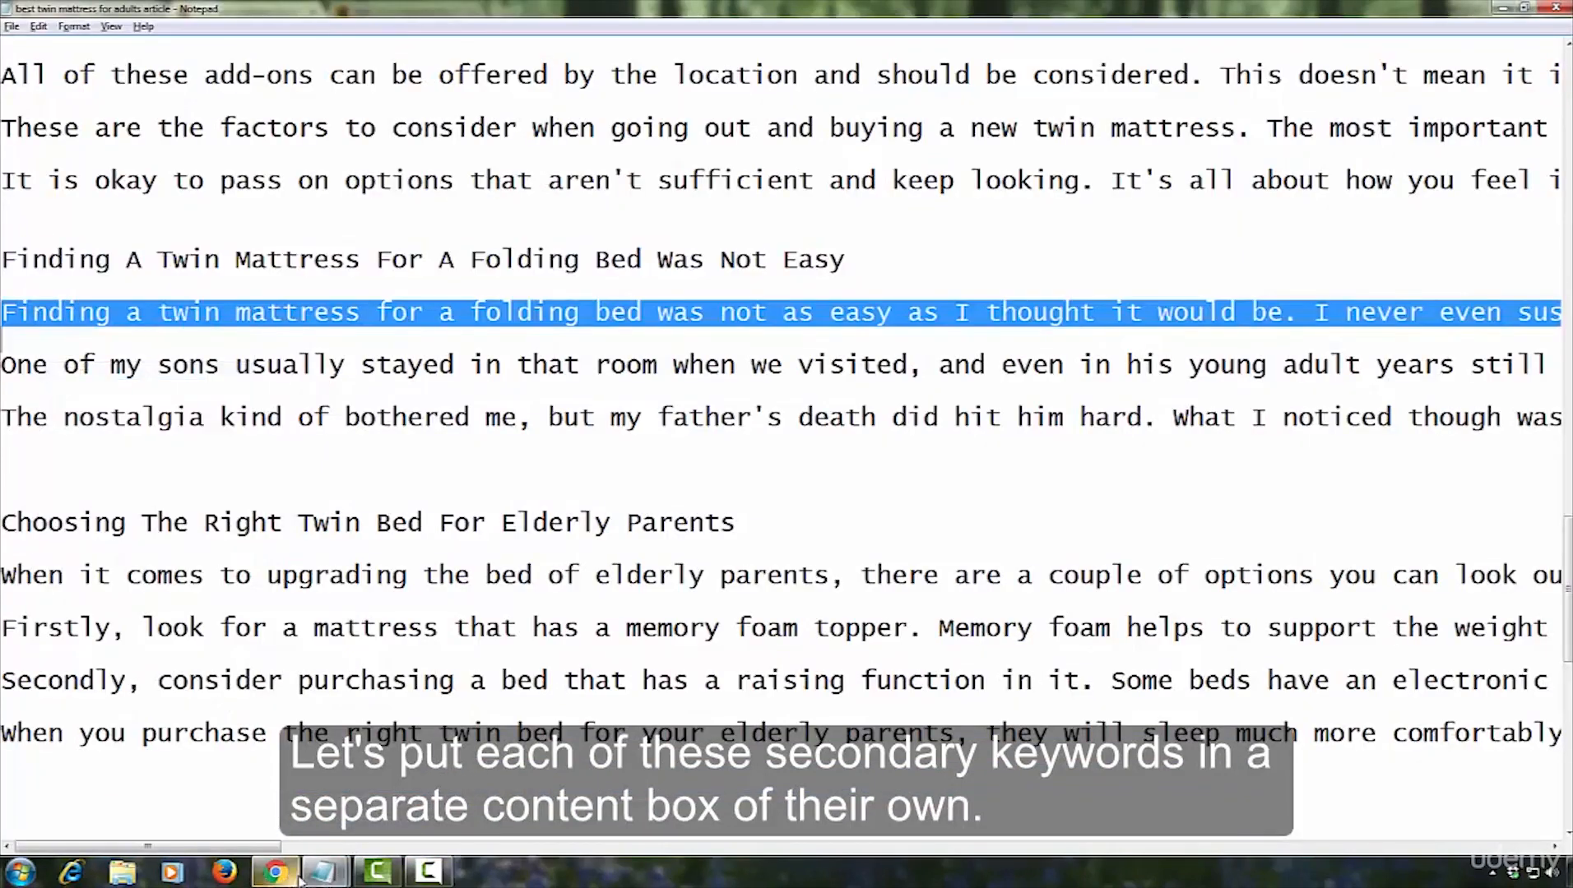
Return to the page editor and replace the folding bed box's lorem ipsum text with the copied paragraph as plain text
click(278, 874)
click(138, 673)
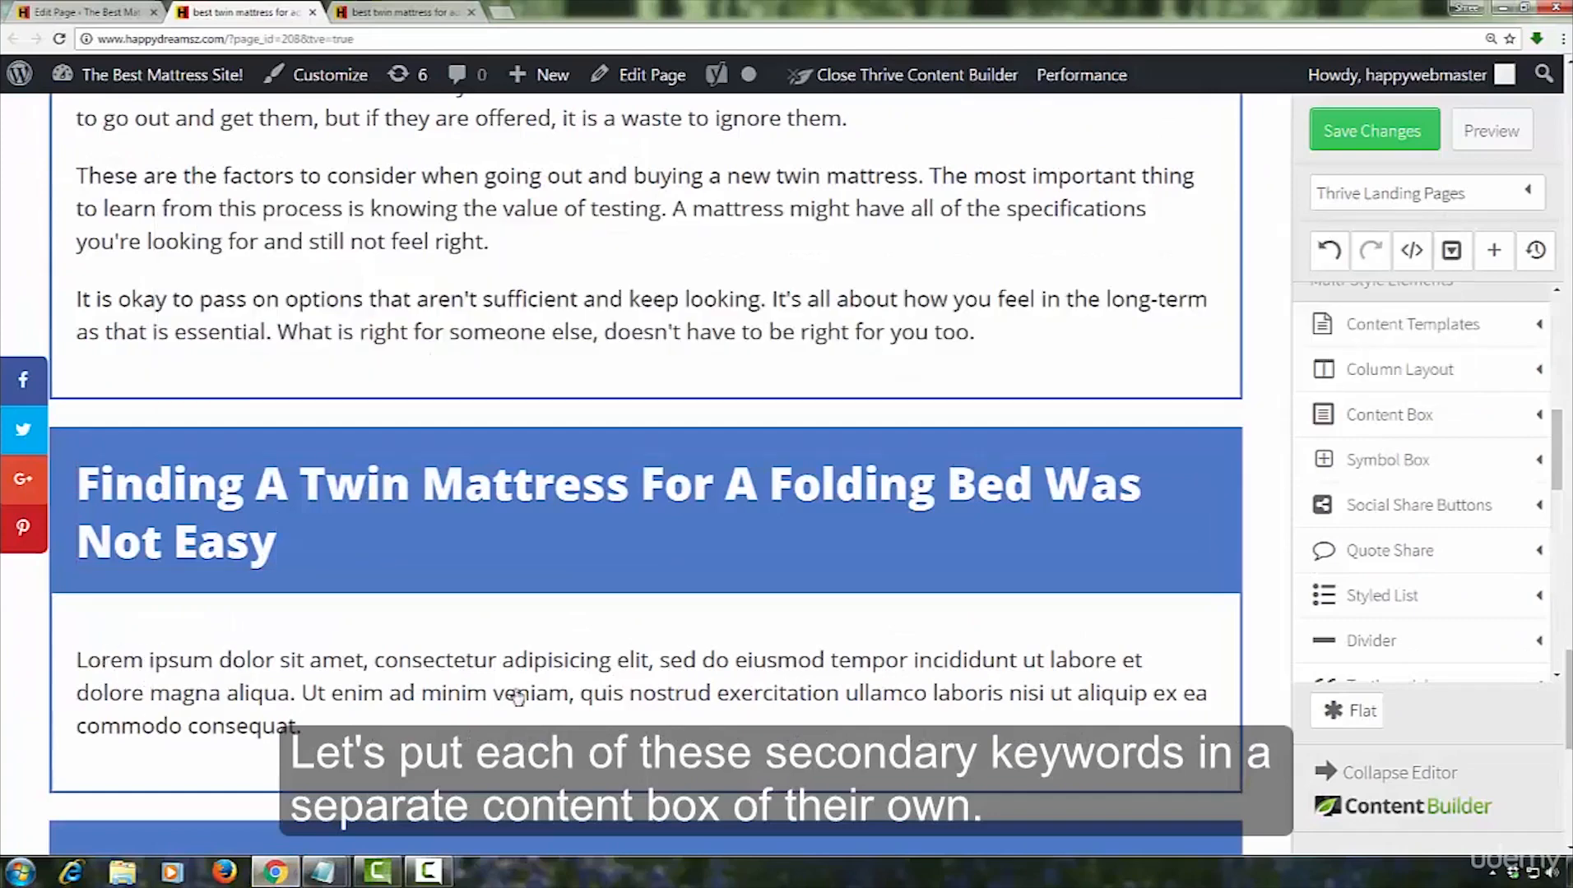
click(301, 727)
drag(301, 727, 100, 661)
right_click(103, 662)
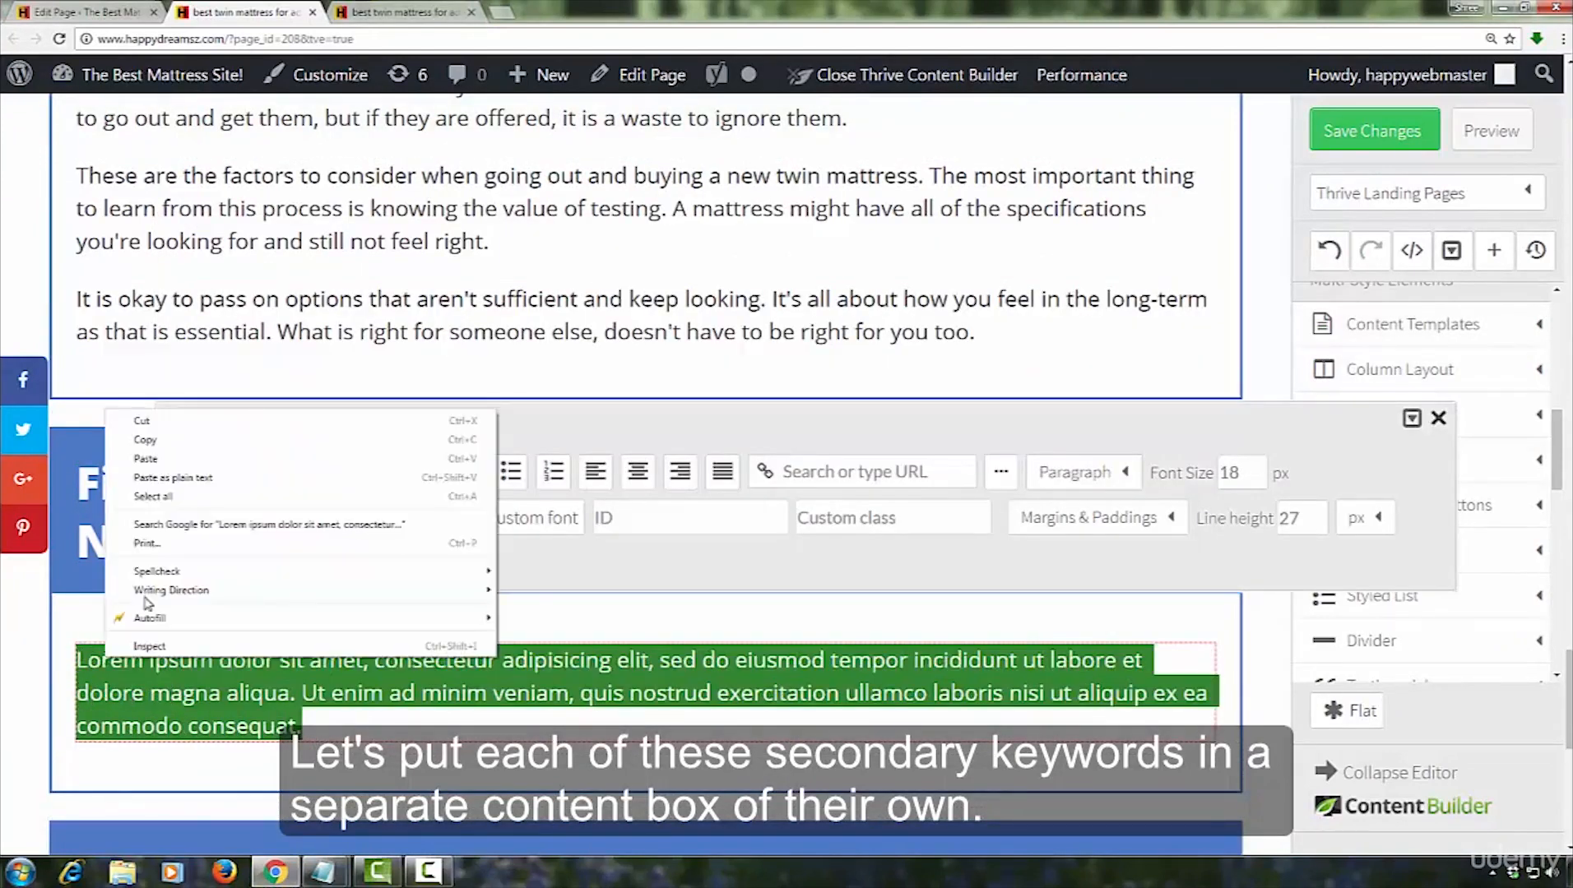
click(148, 477)
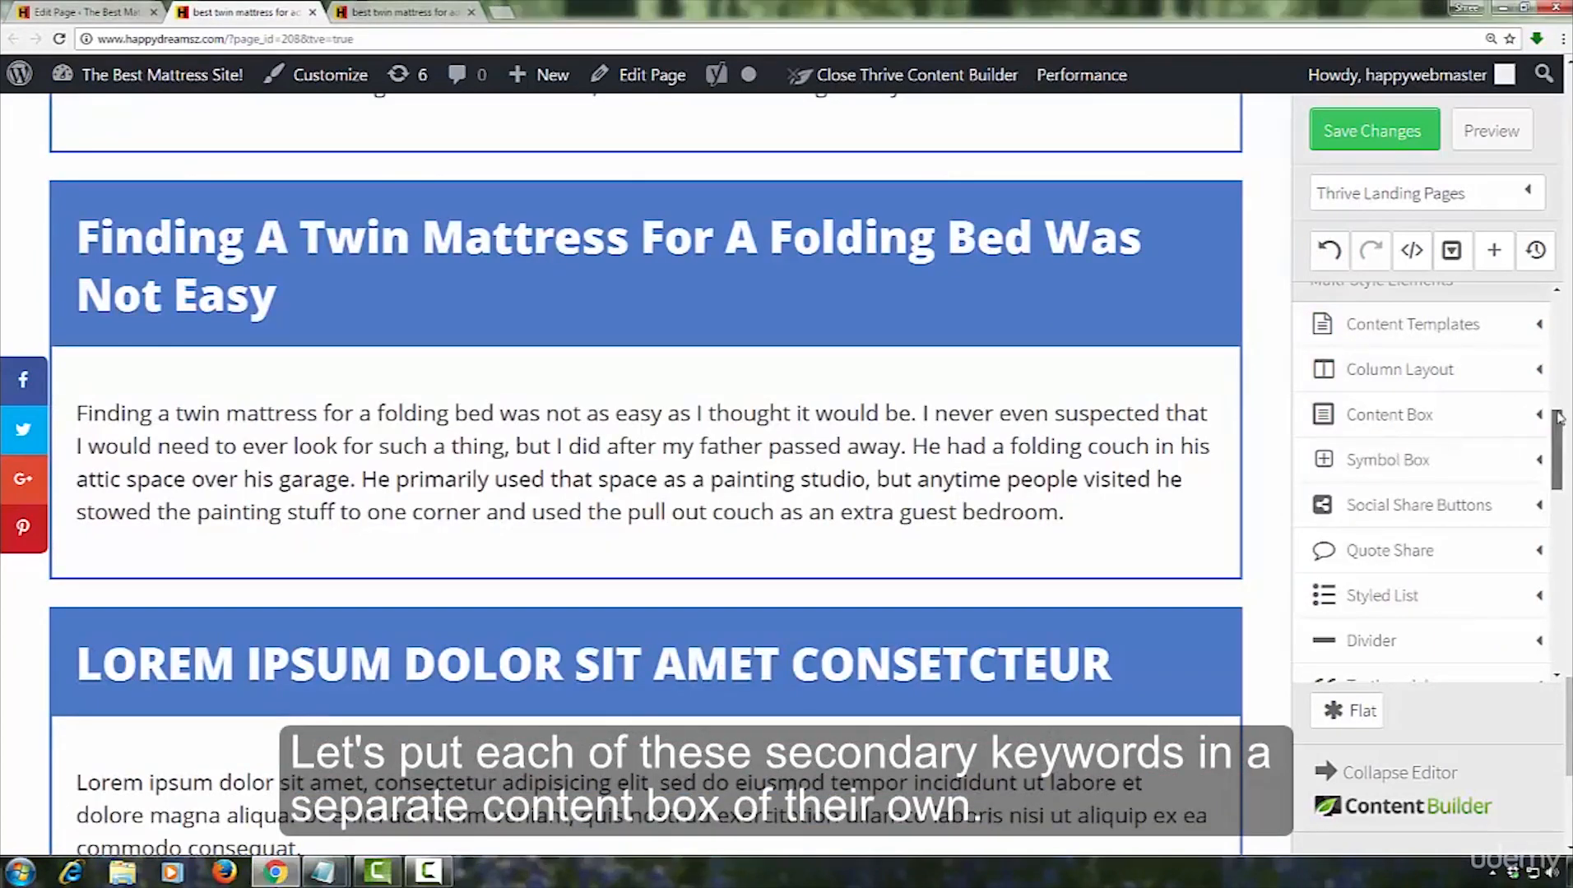
Add a Paragraph/Text Element below the paragraph in the folding bed box and duplicate it
scroll(1439, 393, up, 5)
drag(1431, 351, 477, 551)
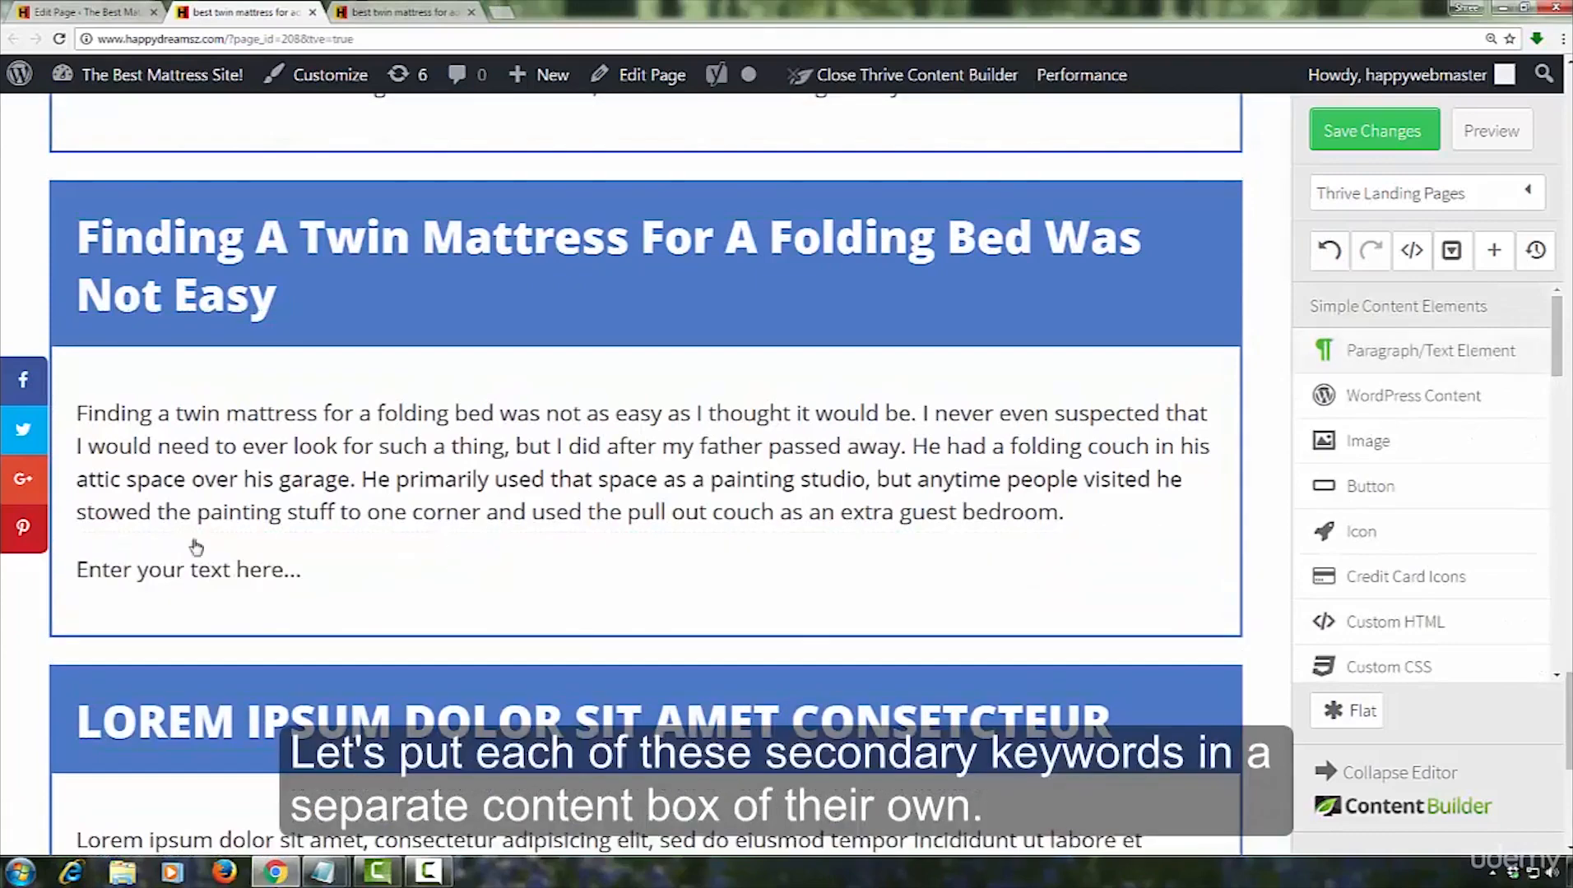
click(99, 568)
Copy the "One of my sons usually stayed" paragraph from the Notepad article and paste it over the first new text placeholder in the folding bed box
click(326, 872)
click(358, 794)
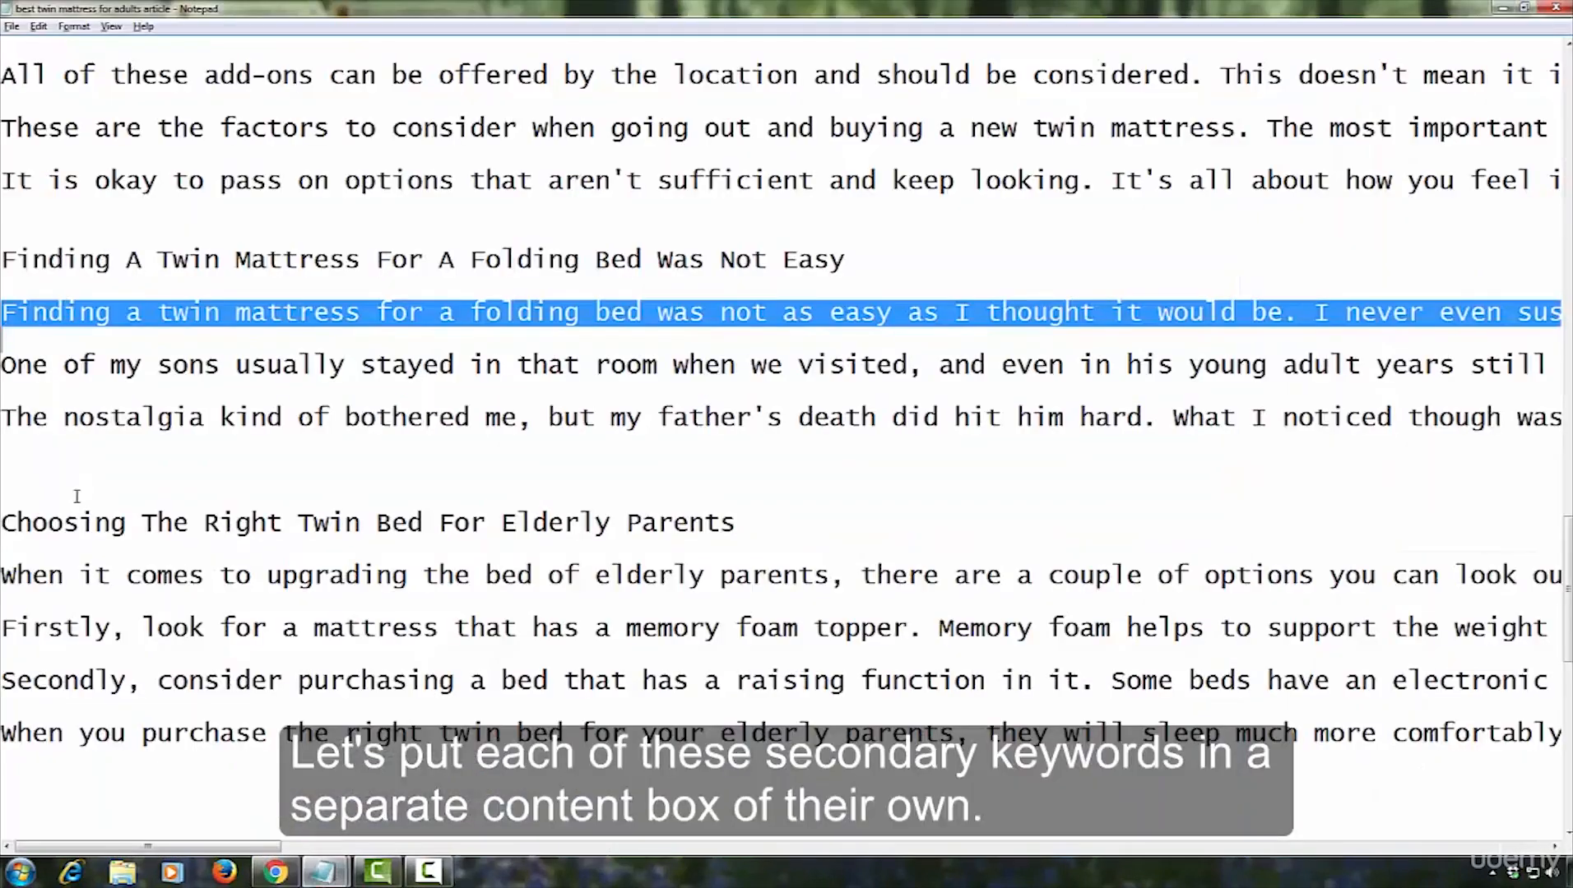
click(15, 365)
key(shift+Down)
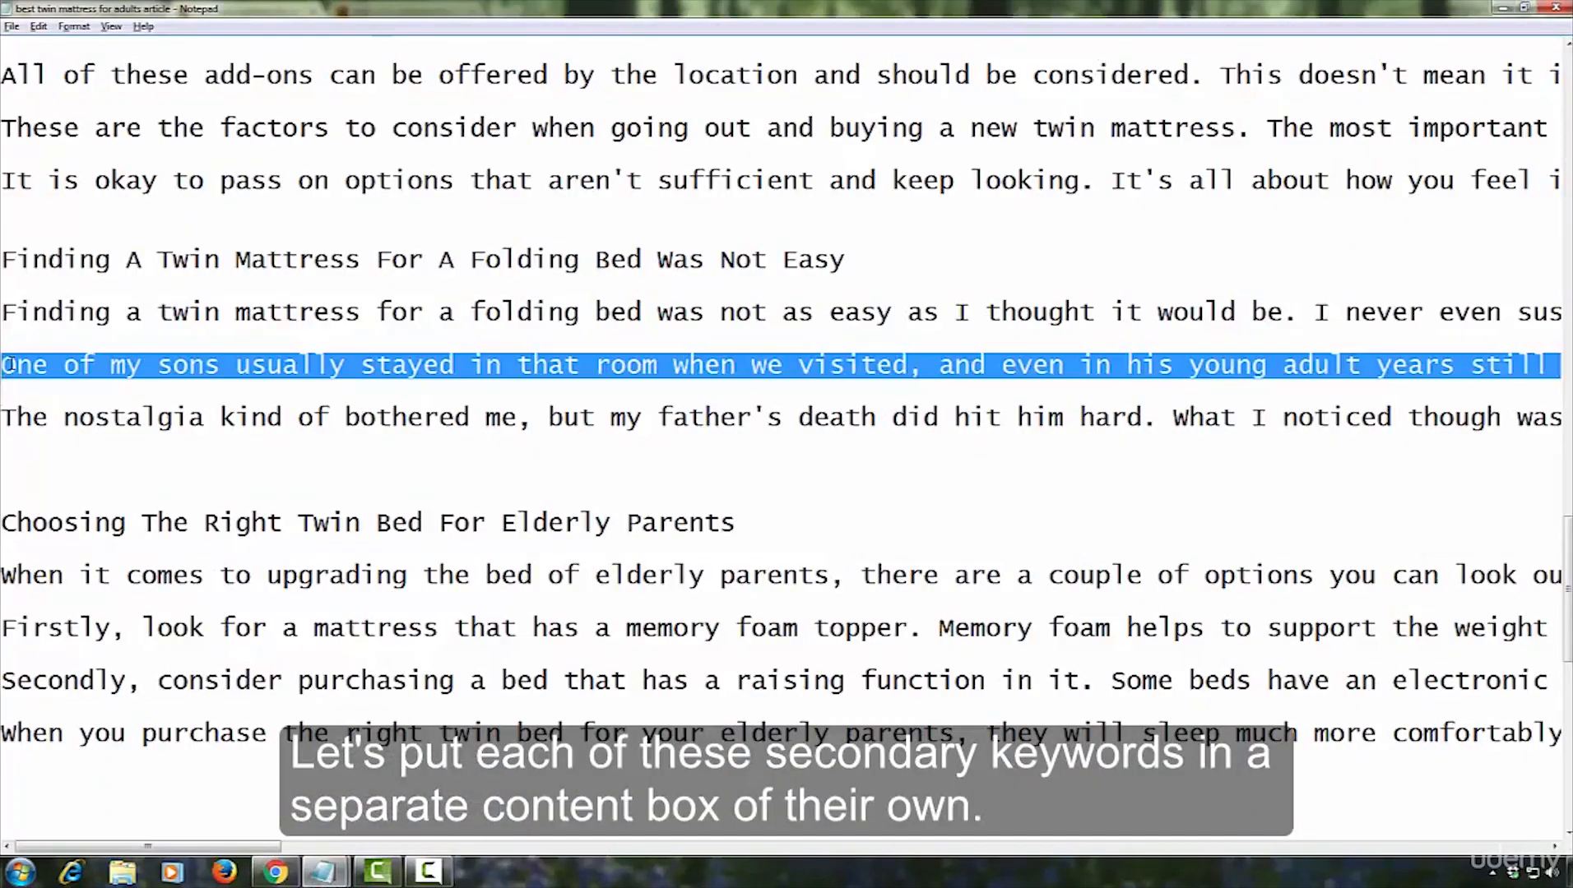
key(ctrl+c)
key(alt+Tab)
click(323, 571)
key(ctrl+v)
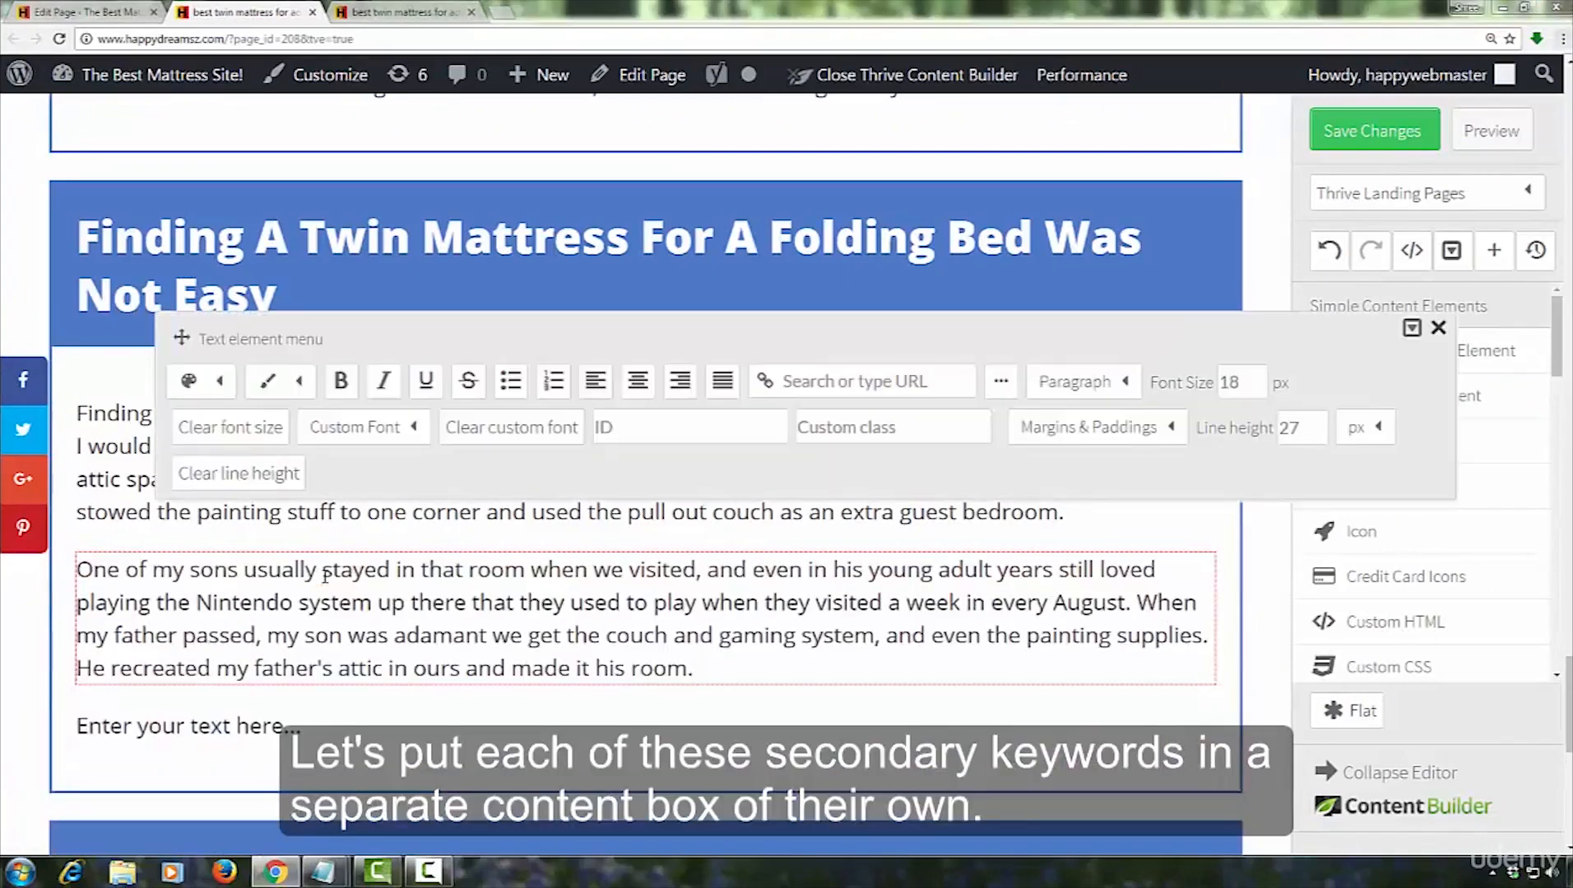
click(1438, 328)
Copy the "The nostalgia kind of bothered me" paragraph from the Notepad article and paste it over the remaining text placeholder in the folding bed box
key(alt+Tab)
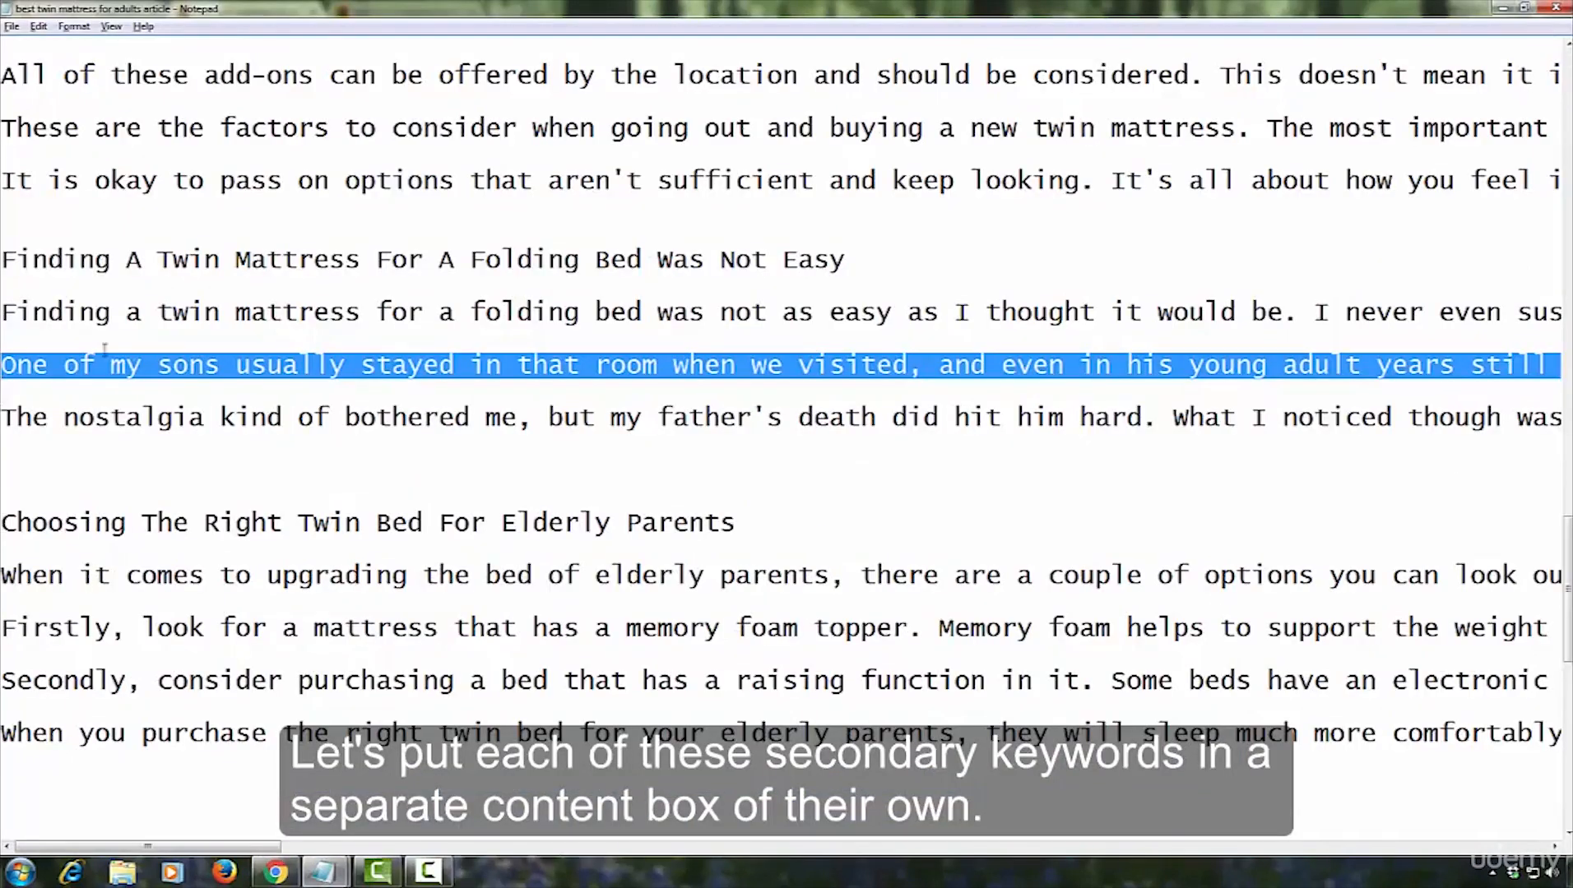
key(Right)
key(shift+Down)
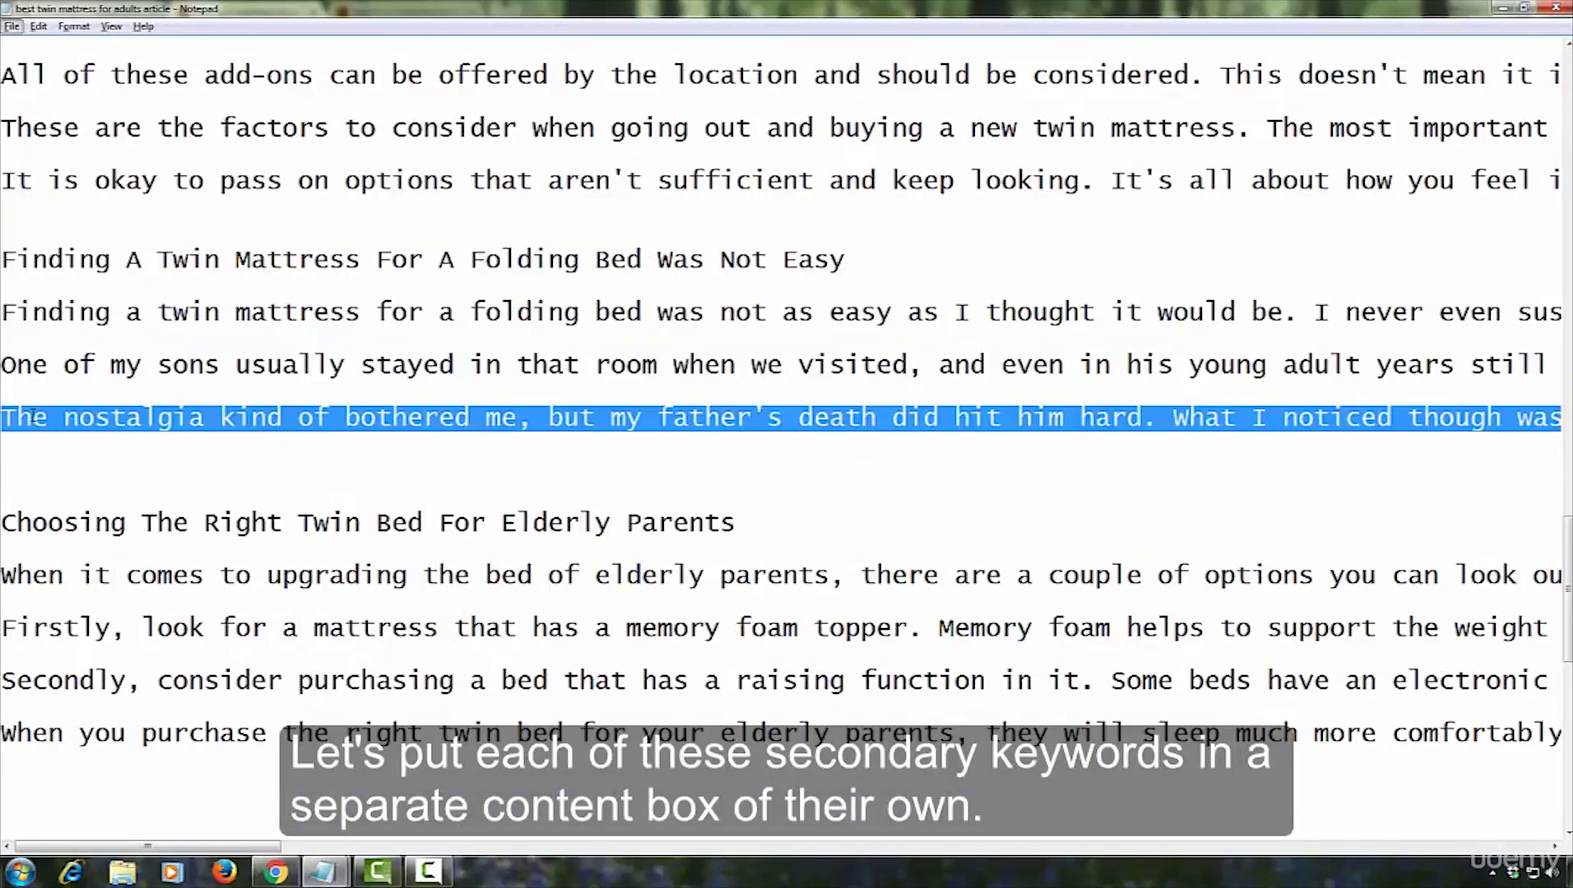
key(ctrl+c)
key(alt+Tab)
click(308, 728)
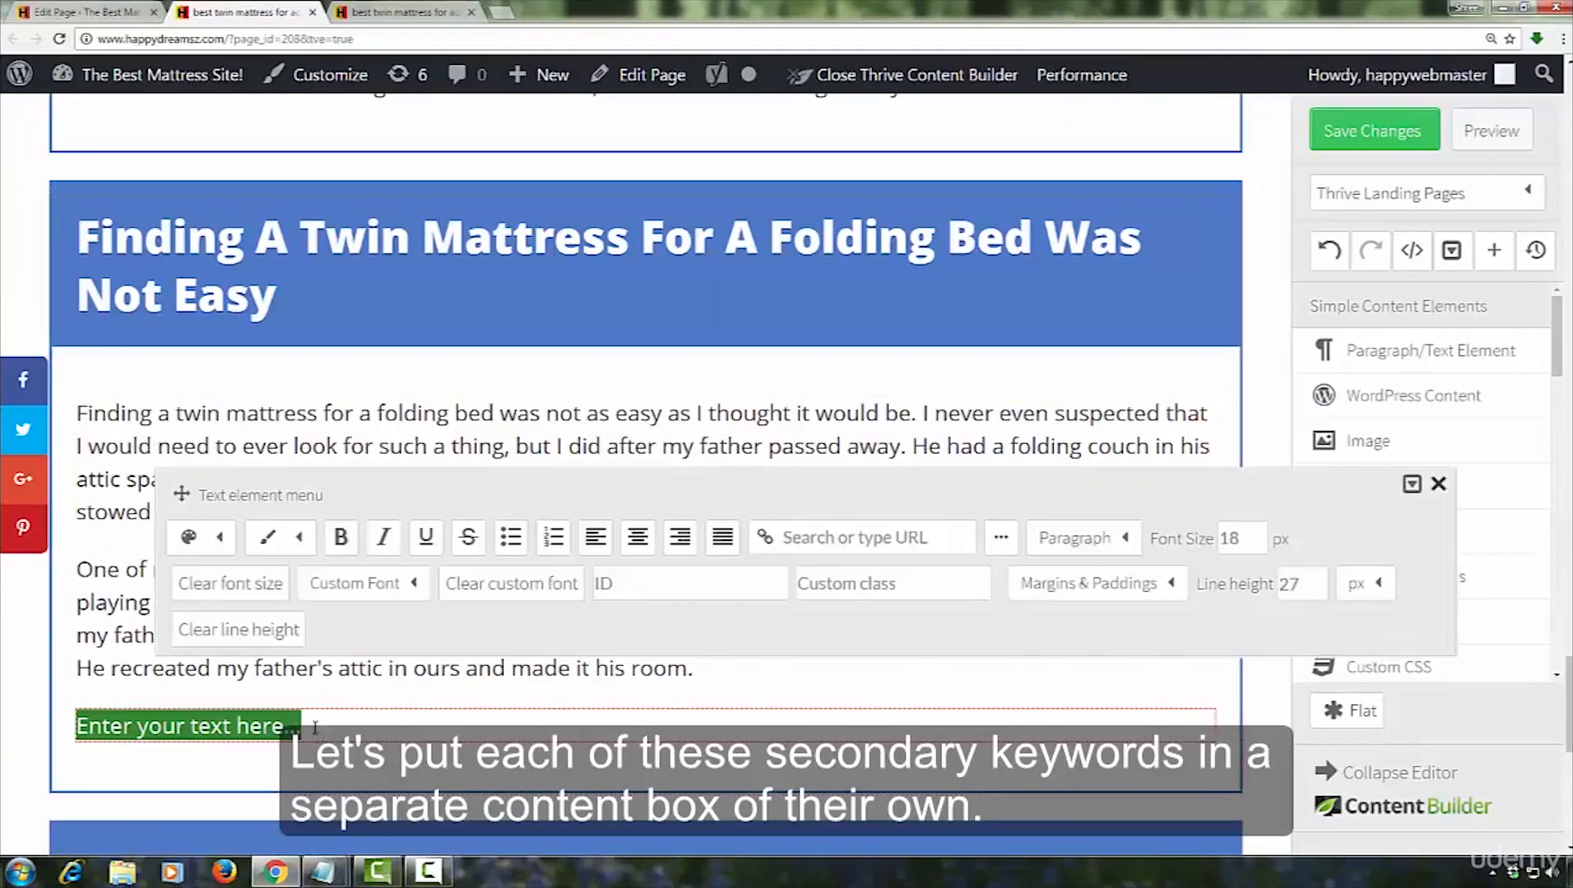
key(ctrl+v)
click(1437, 487)
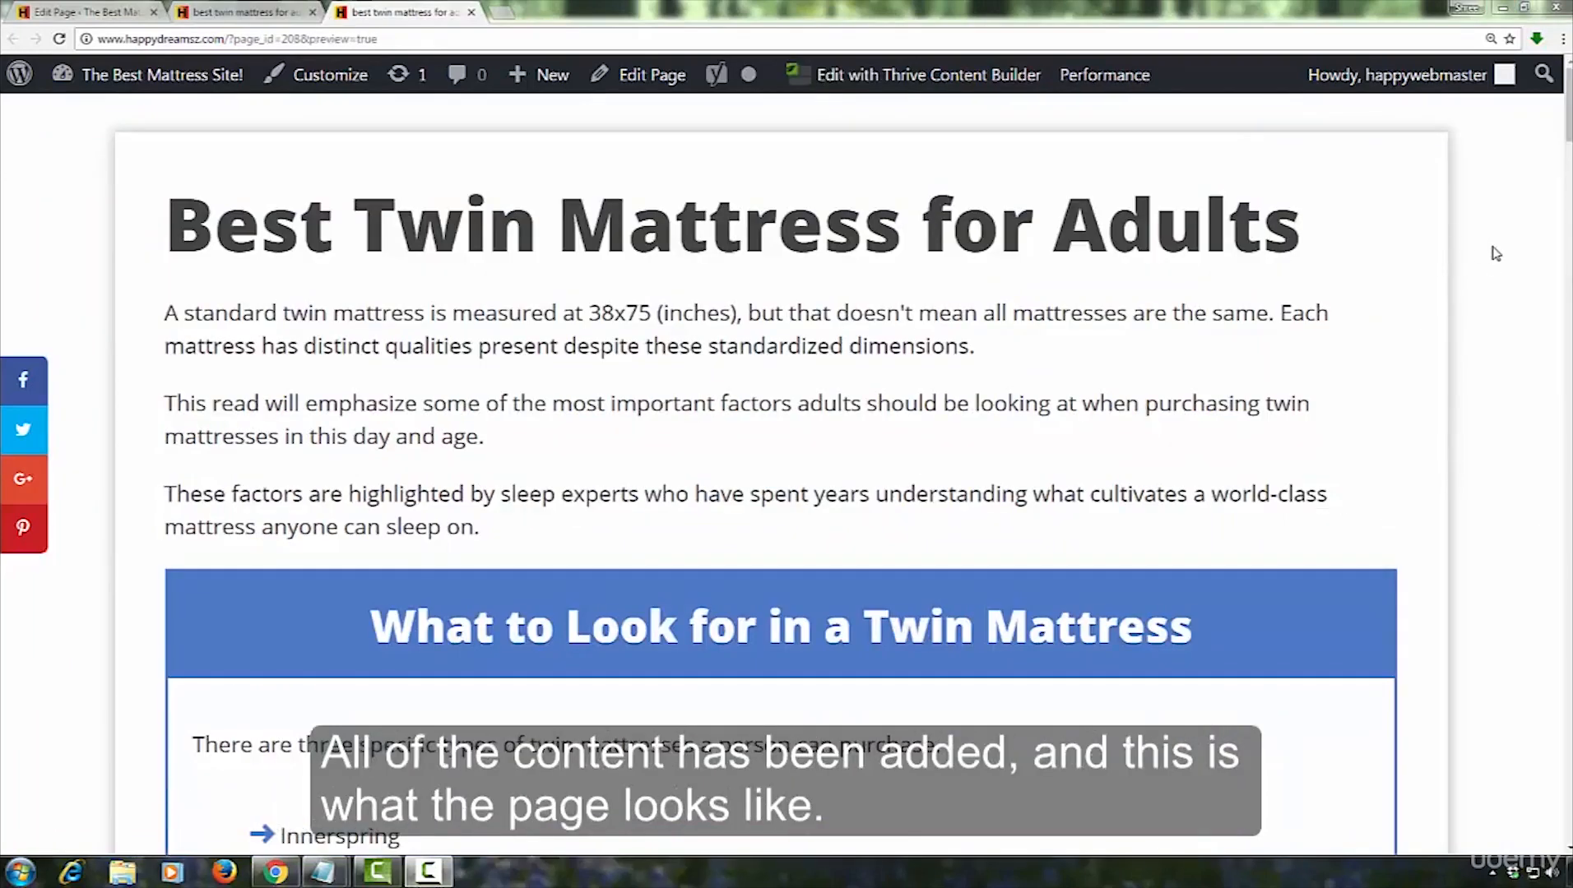
Look over the page preview from the title through all secondary keyword content boxes, and return to the page's beginning
scroll(1494, 264, down, 5)
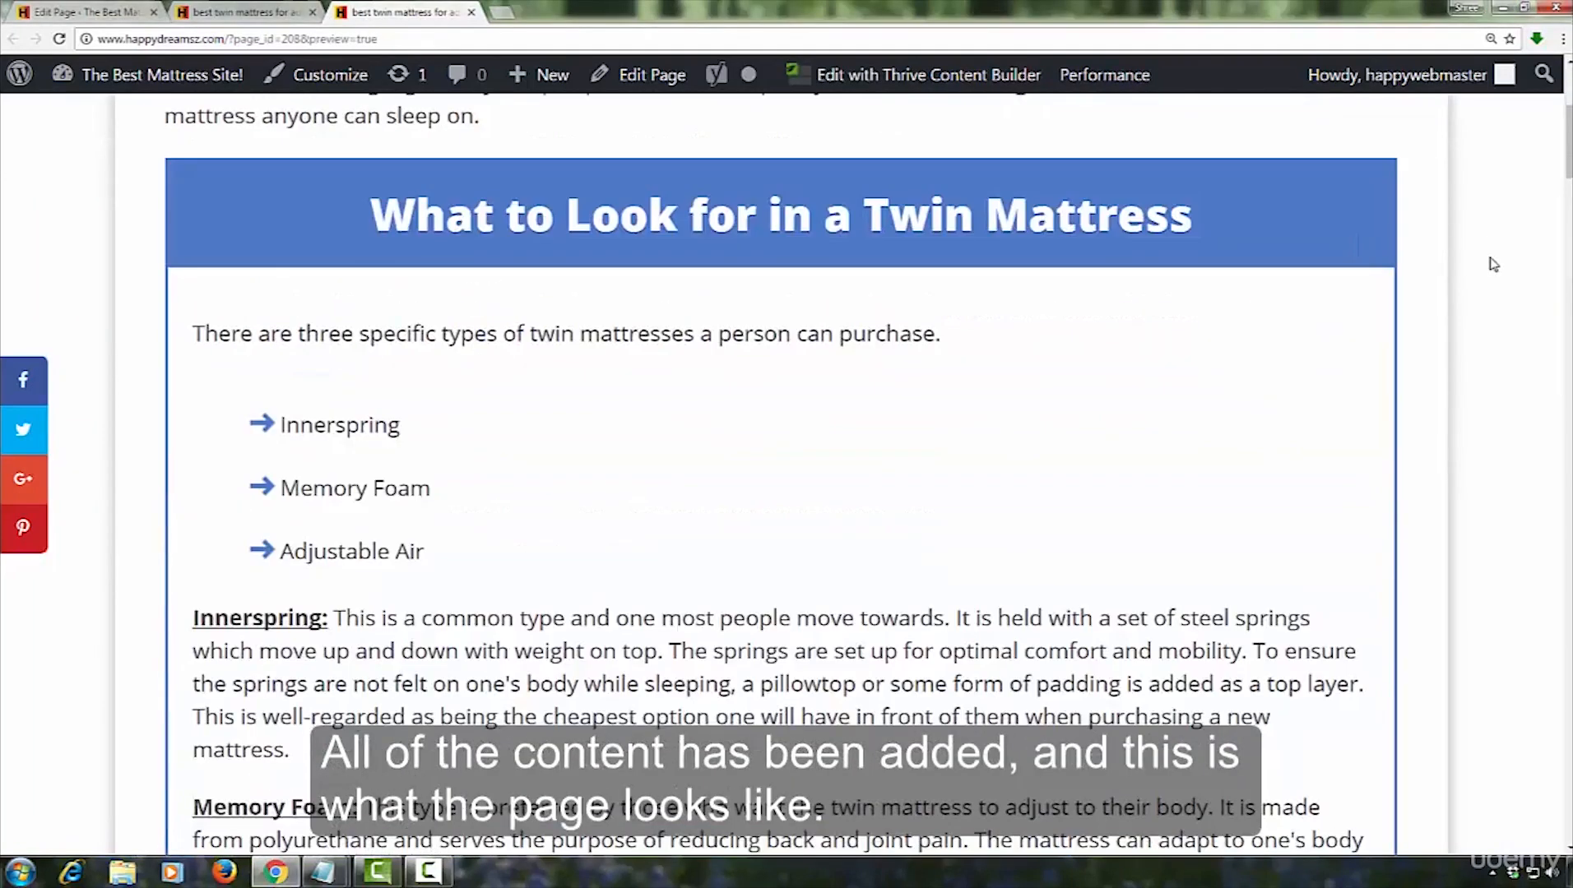
scroll(1494, 264, down, 15)
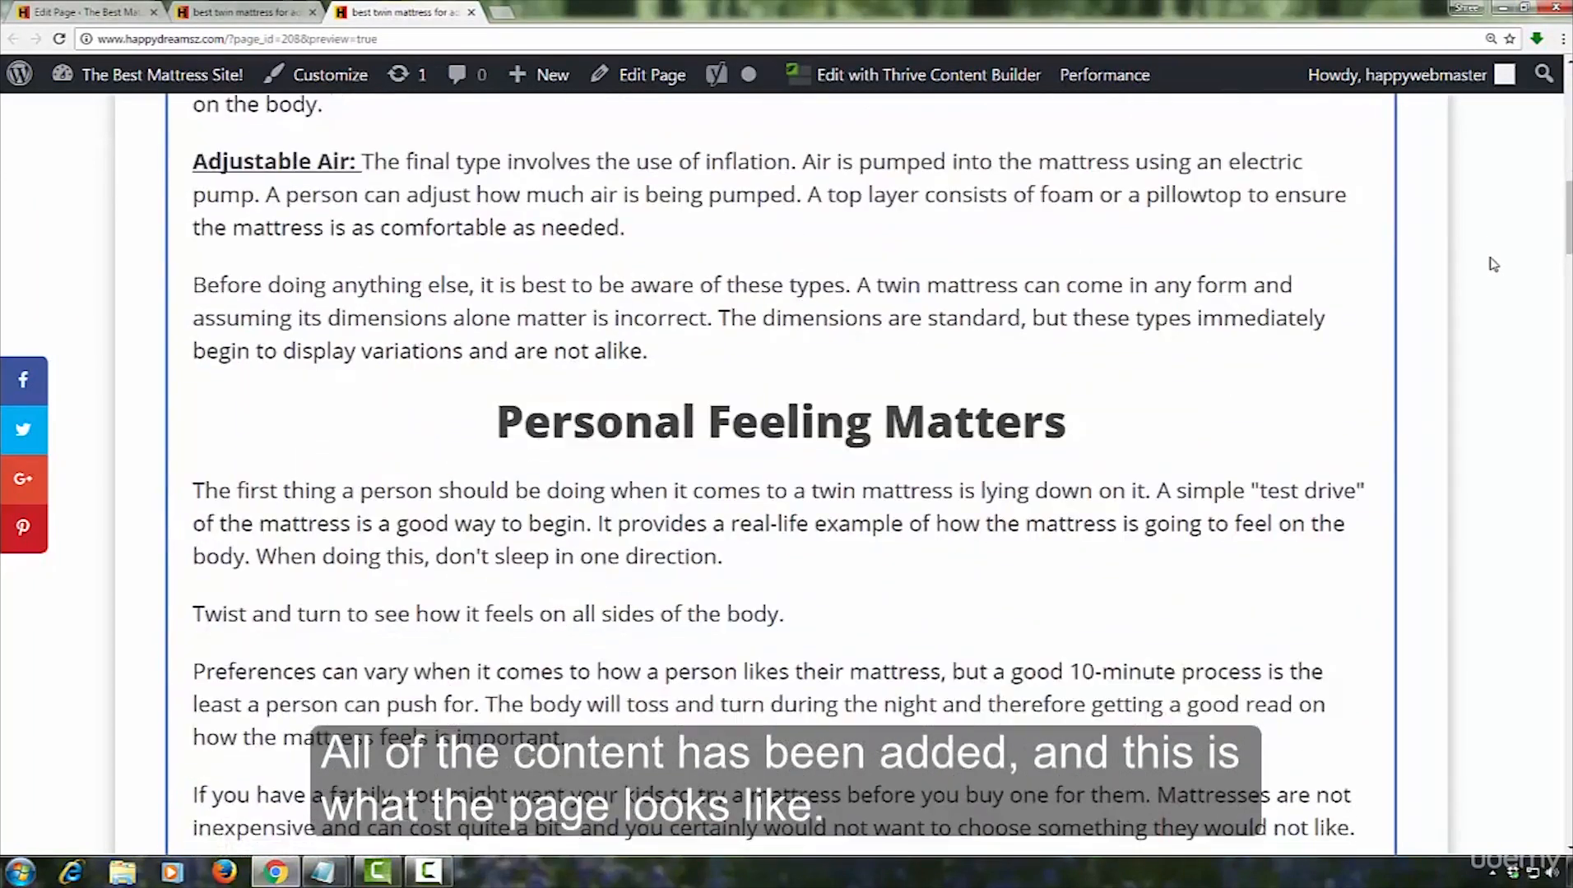
scroll(1494, 264, down, 16)
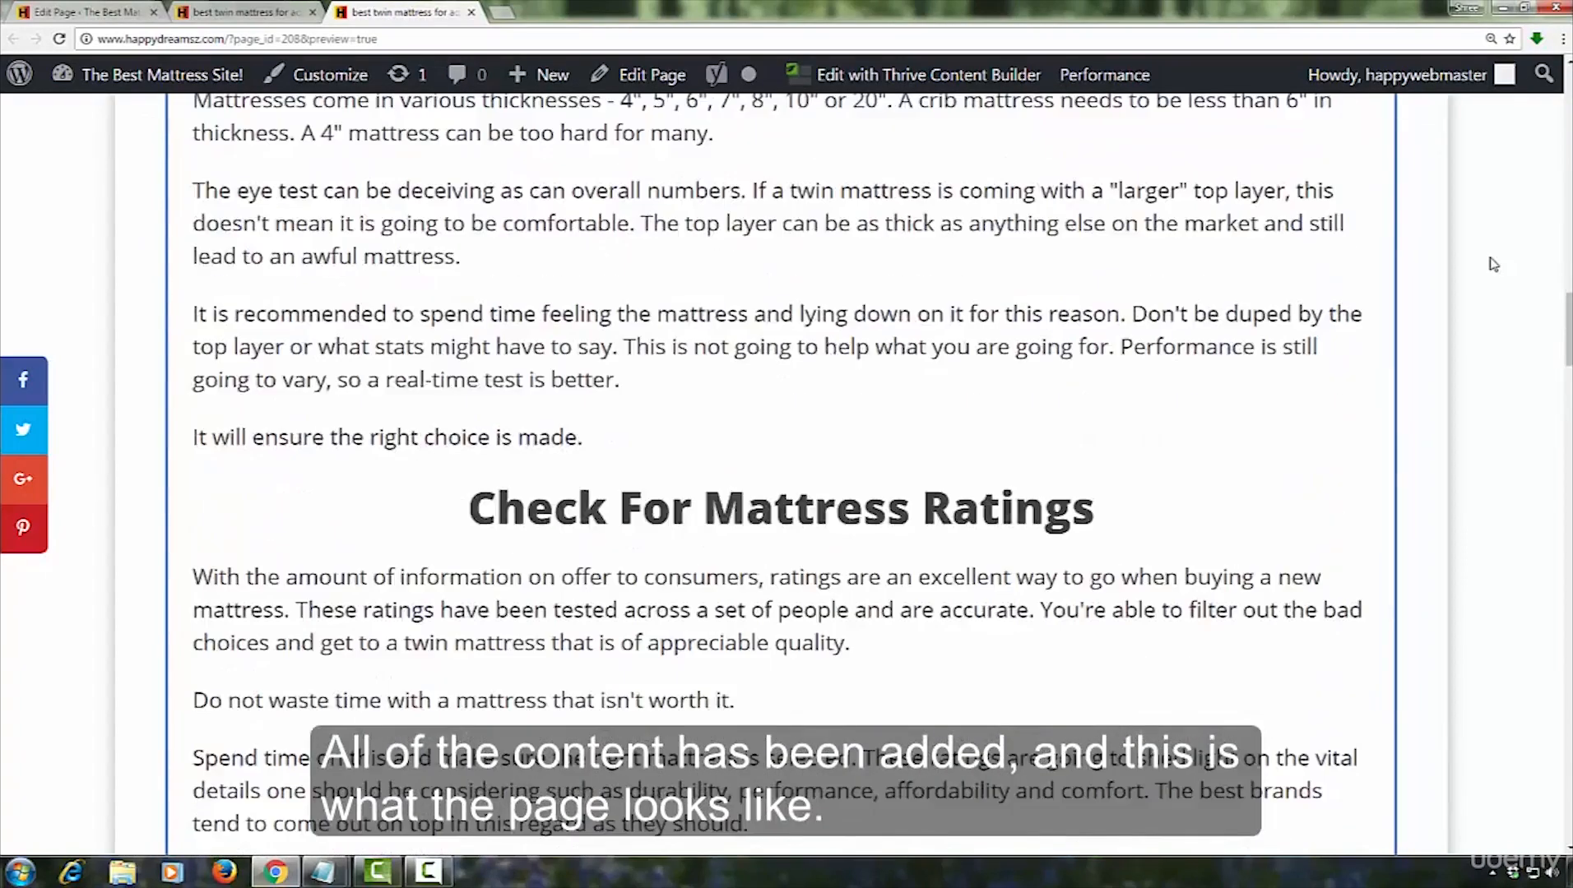
scroll(1494, 264, down, 19)
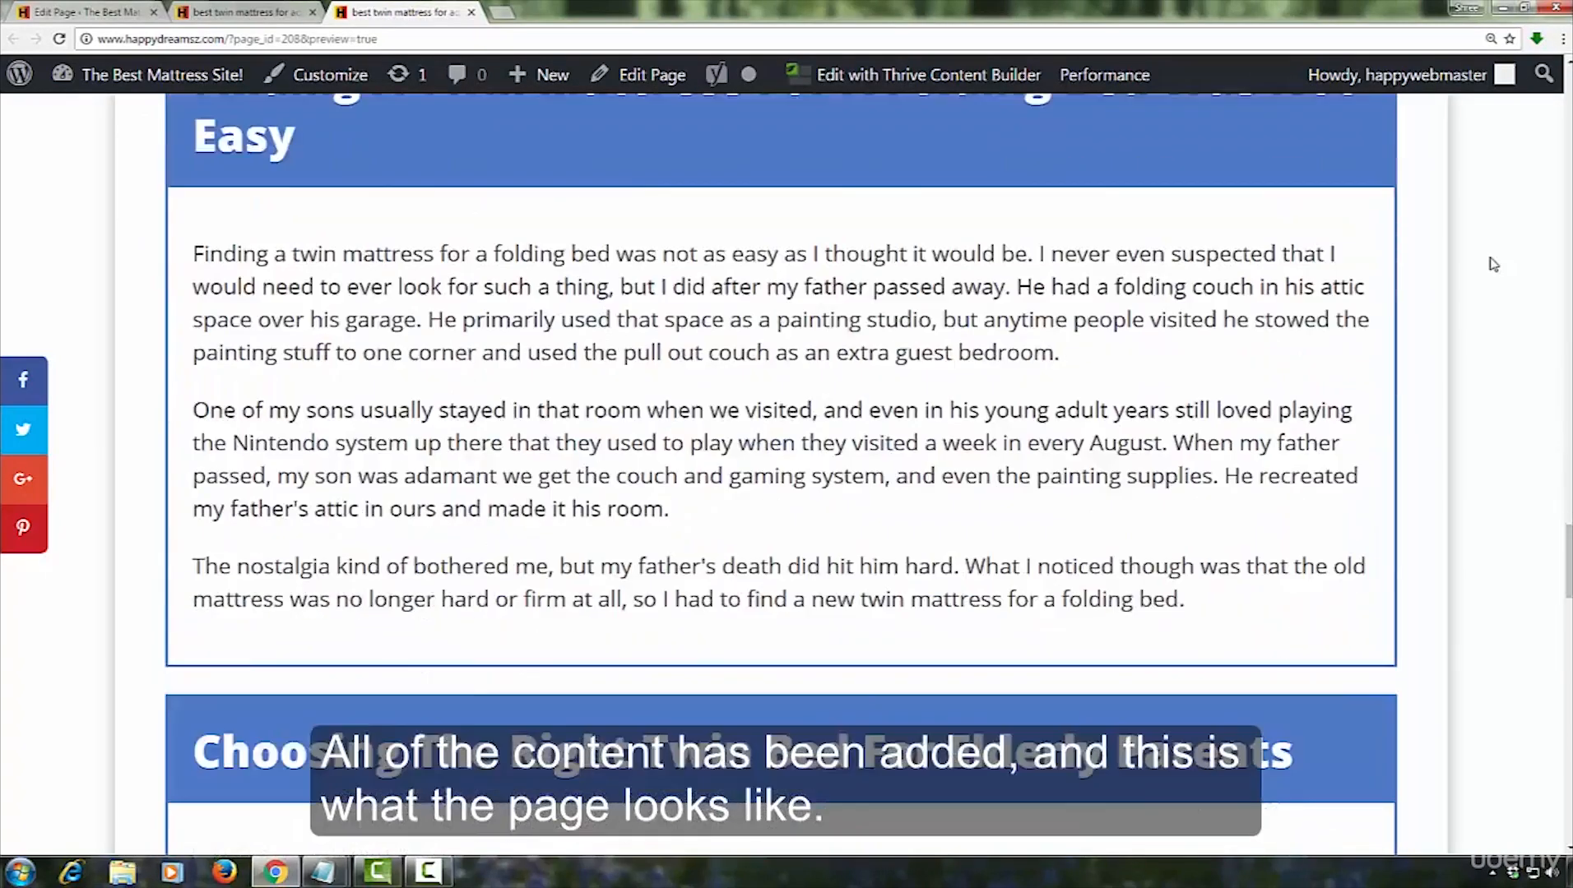
scroll(1494, 264, down, 18)
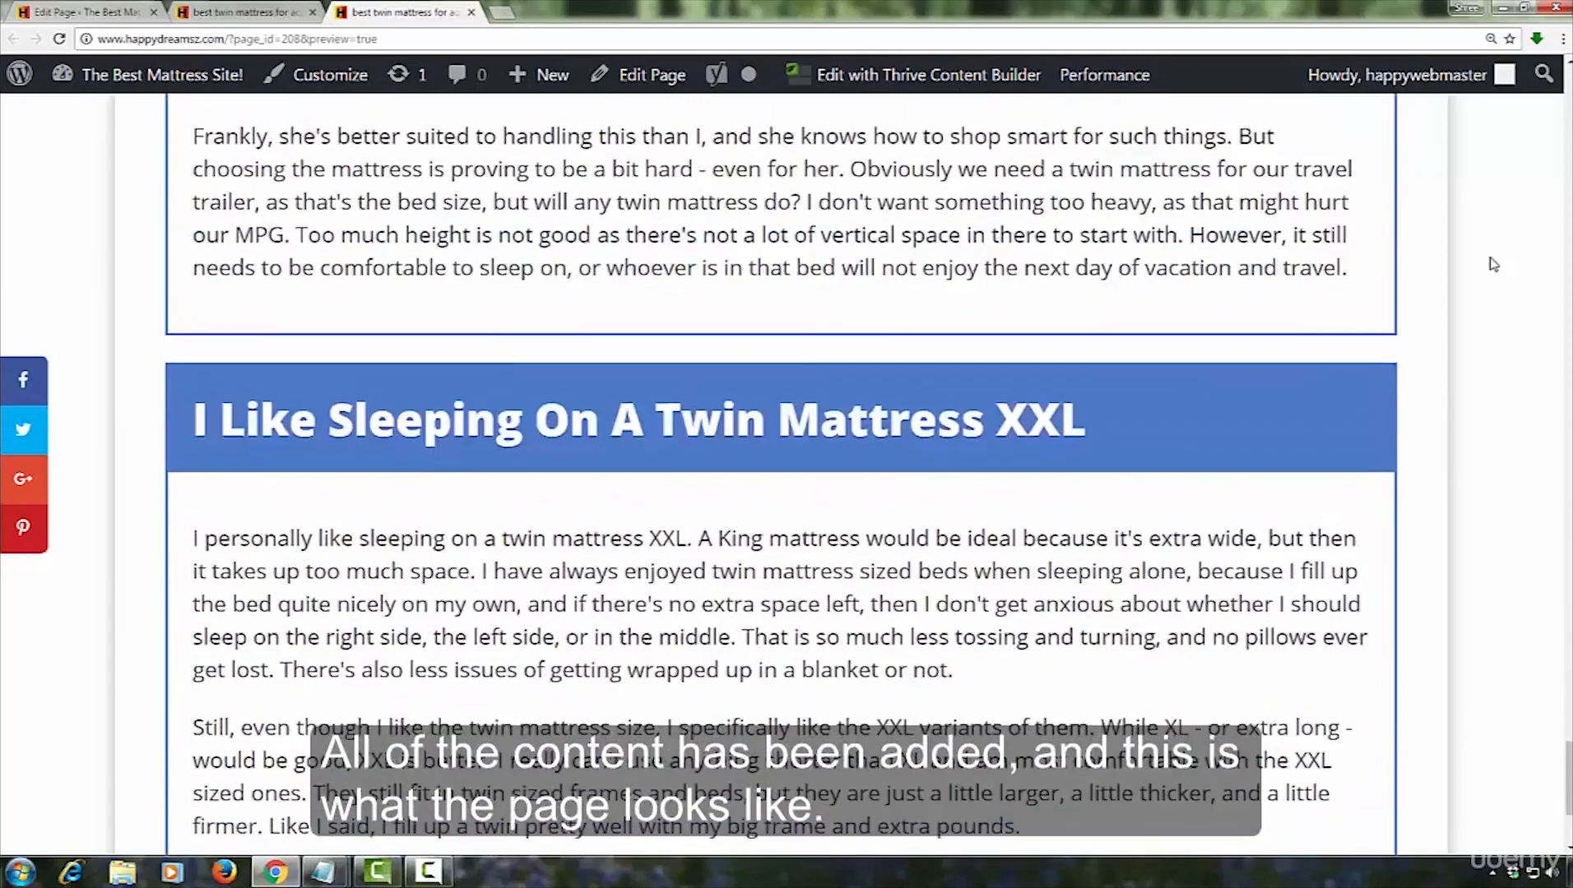
key(Home)
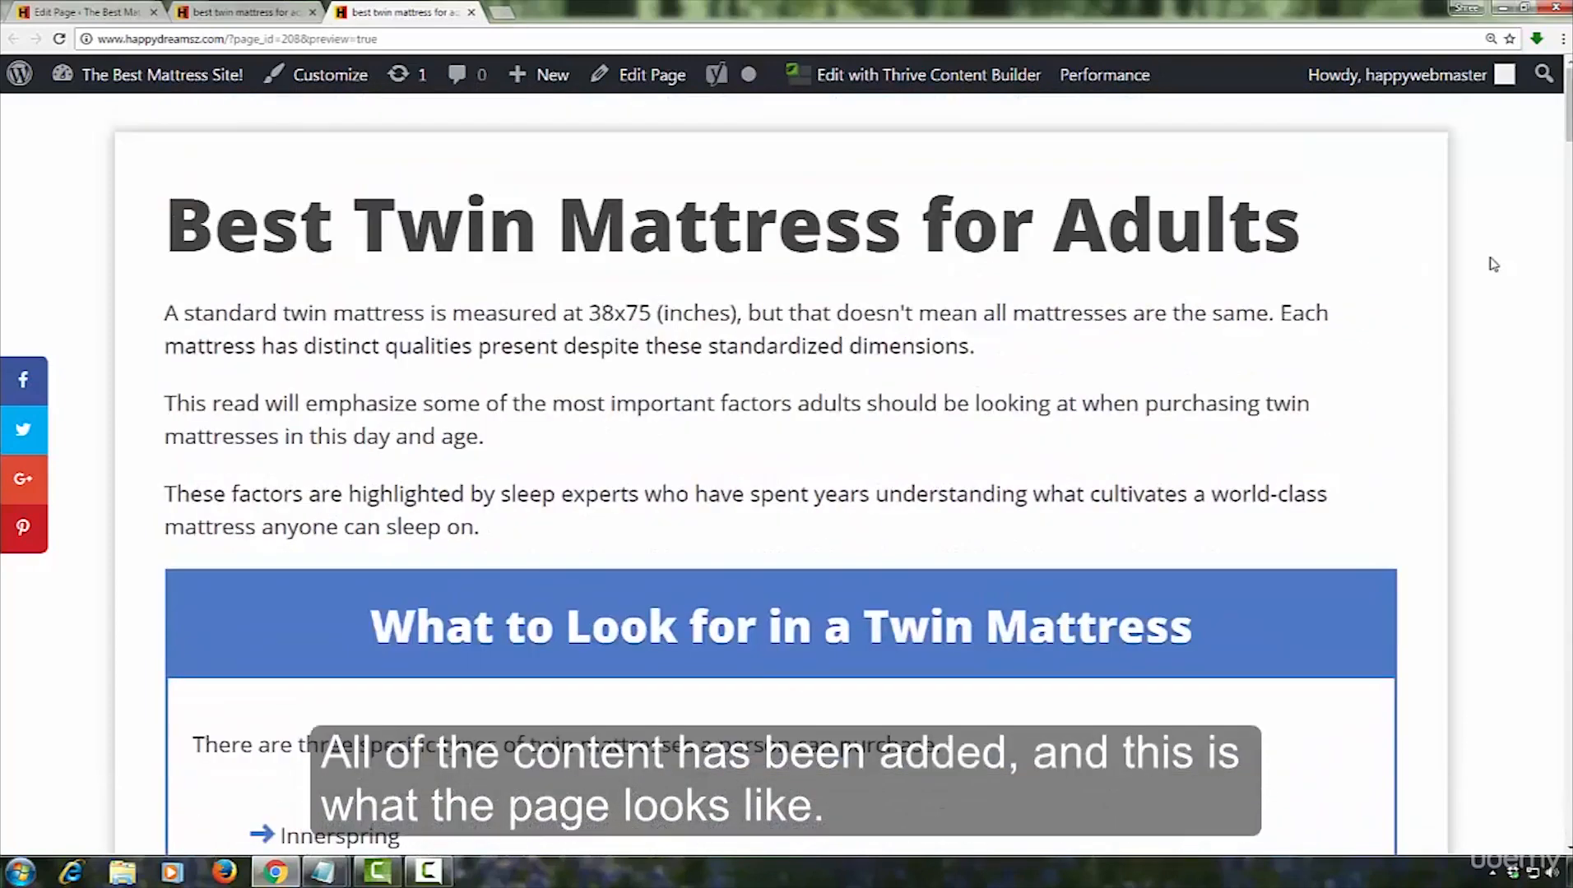